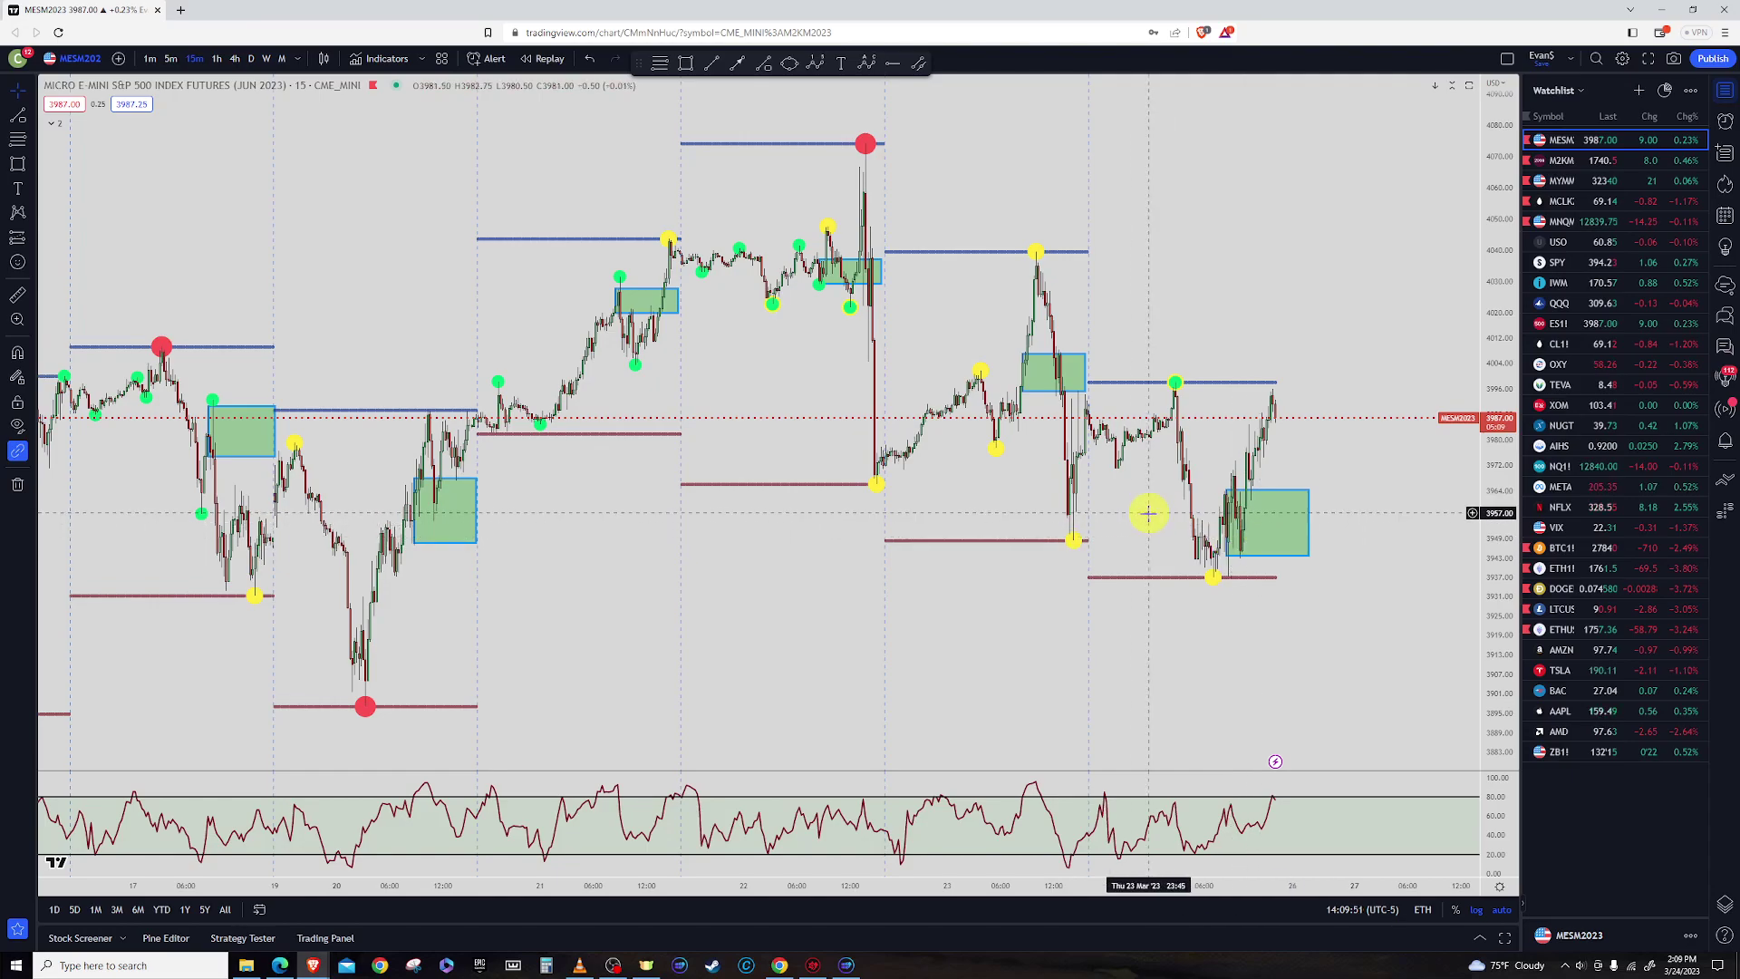
# Try a Fibonacci retracement from the March 24 session high to its low, with the lower anchor raised to 3963.25
pyautogui.scroll(8, 1148, 508)
pyautogui.click(914, 522)
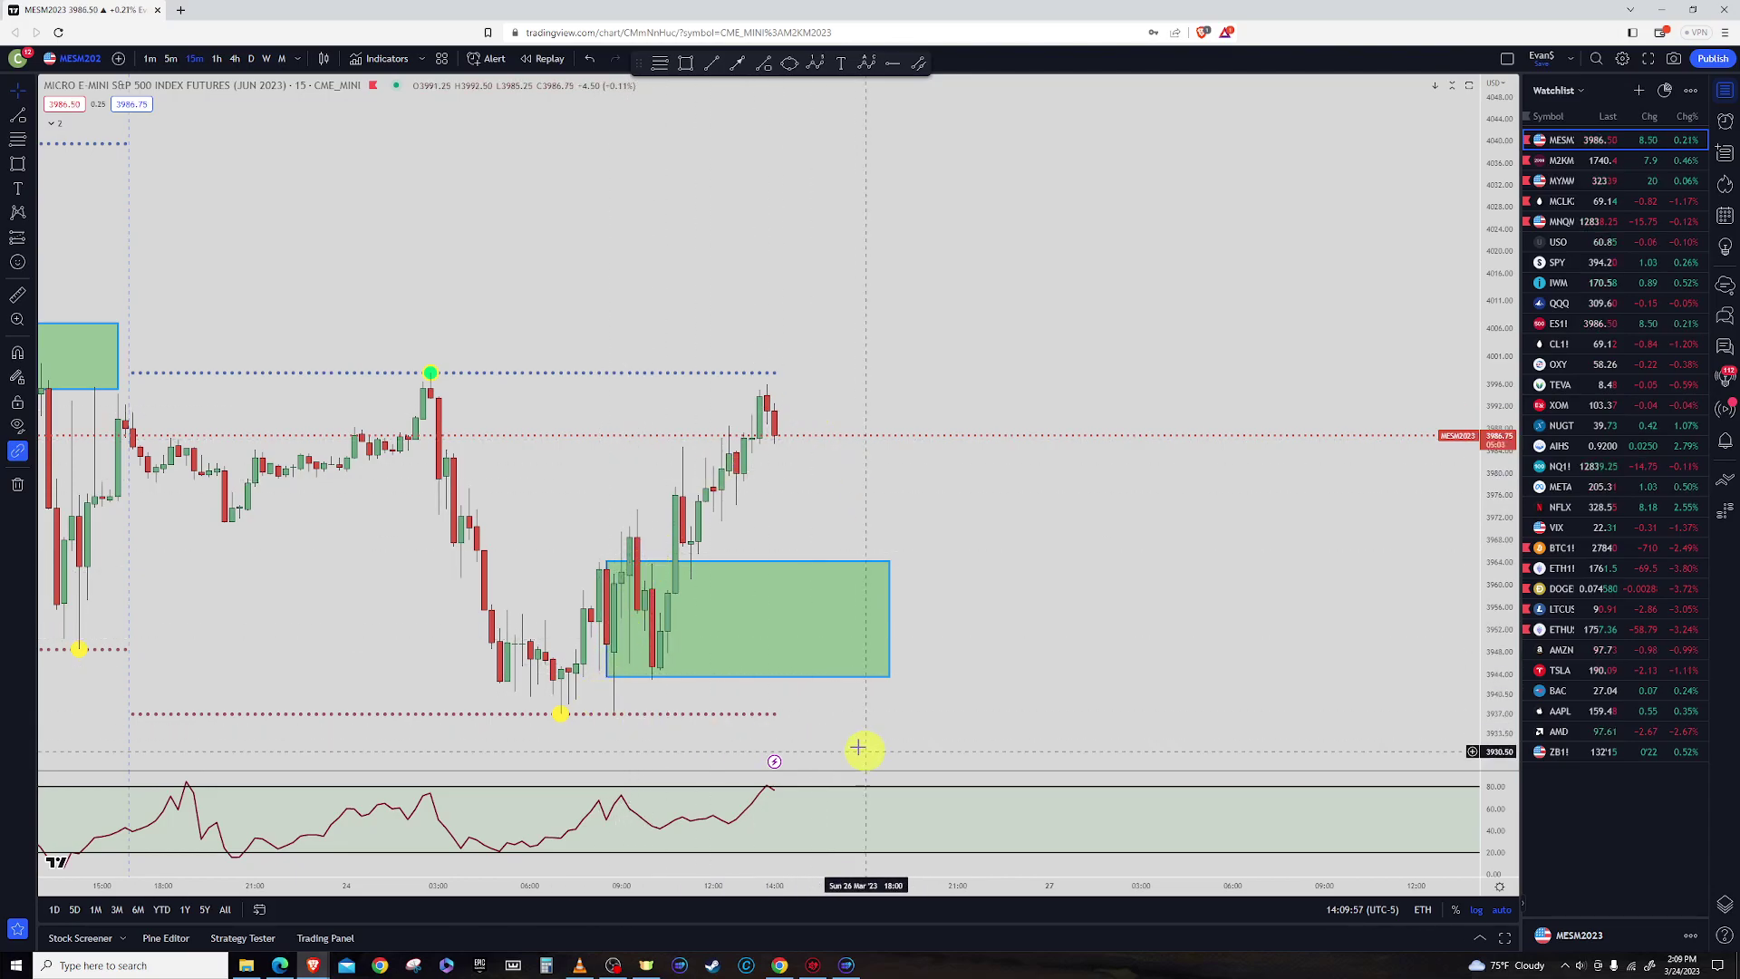
pyautogui.scroll(3, 498, 628)
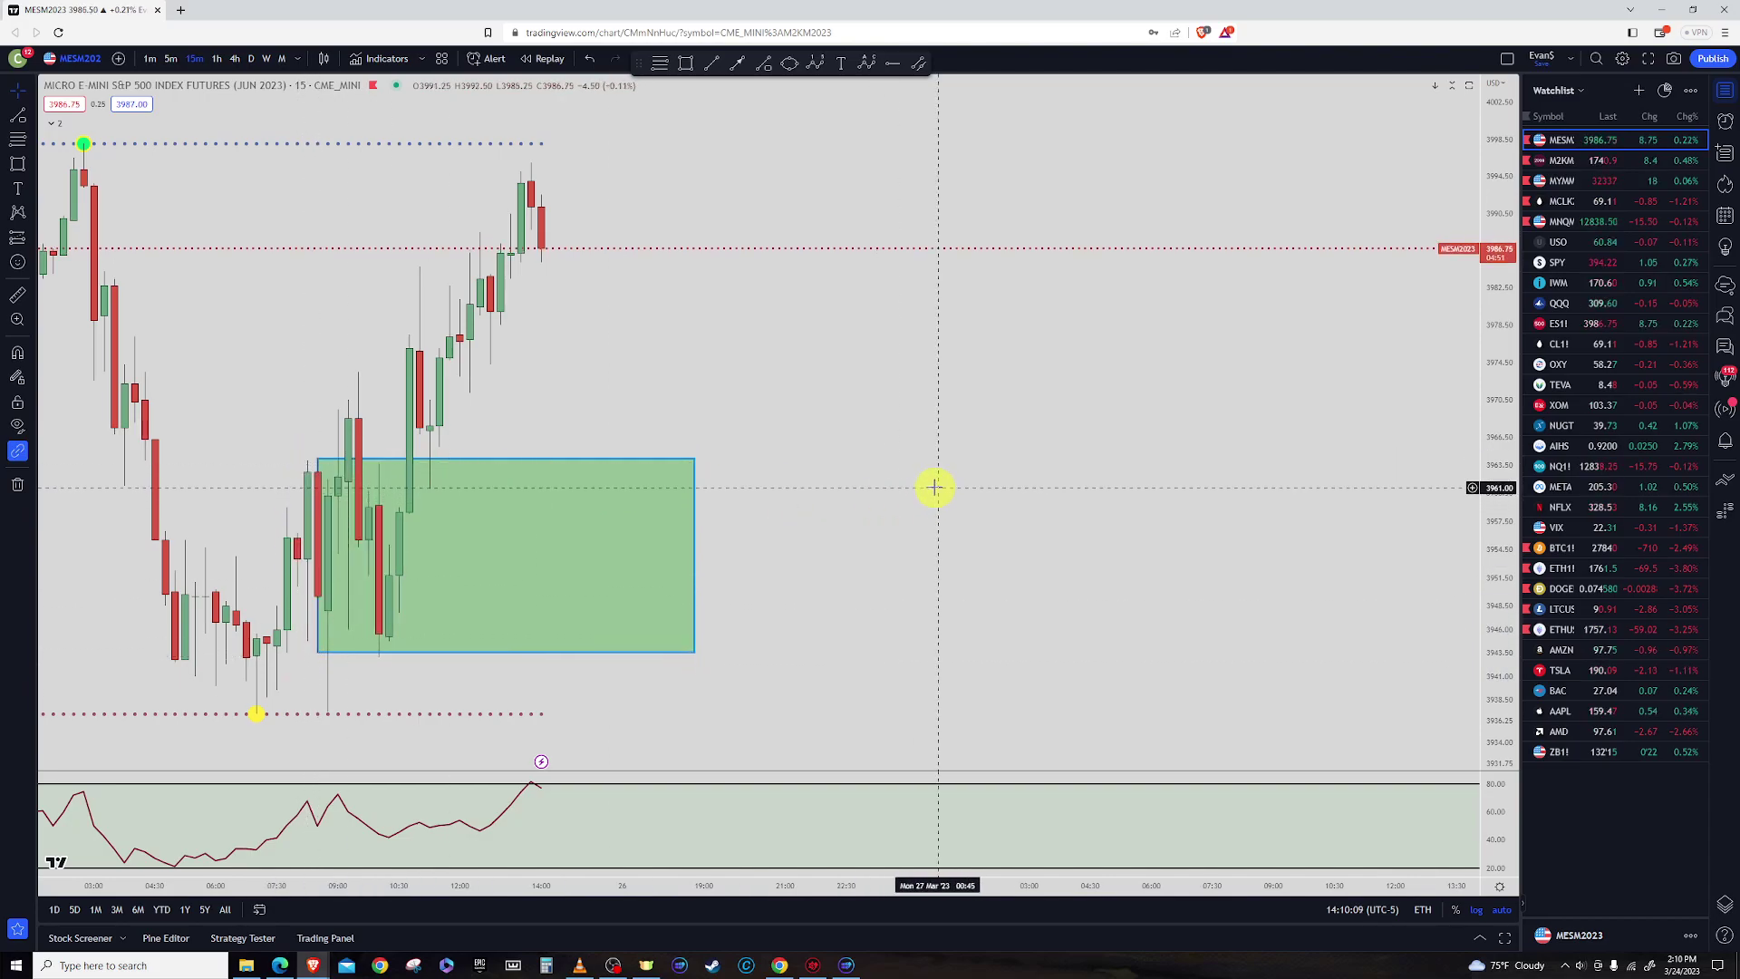
pyautogui.scroll(-1, 913, 485)
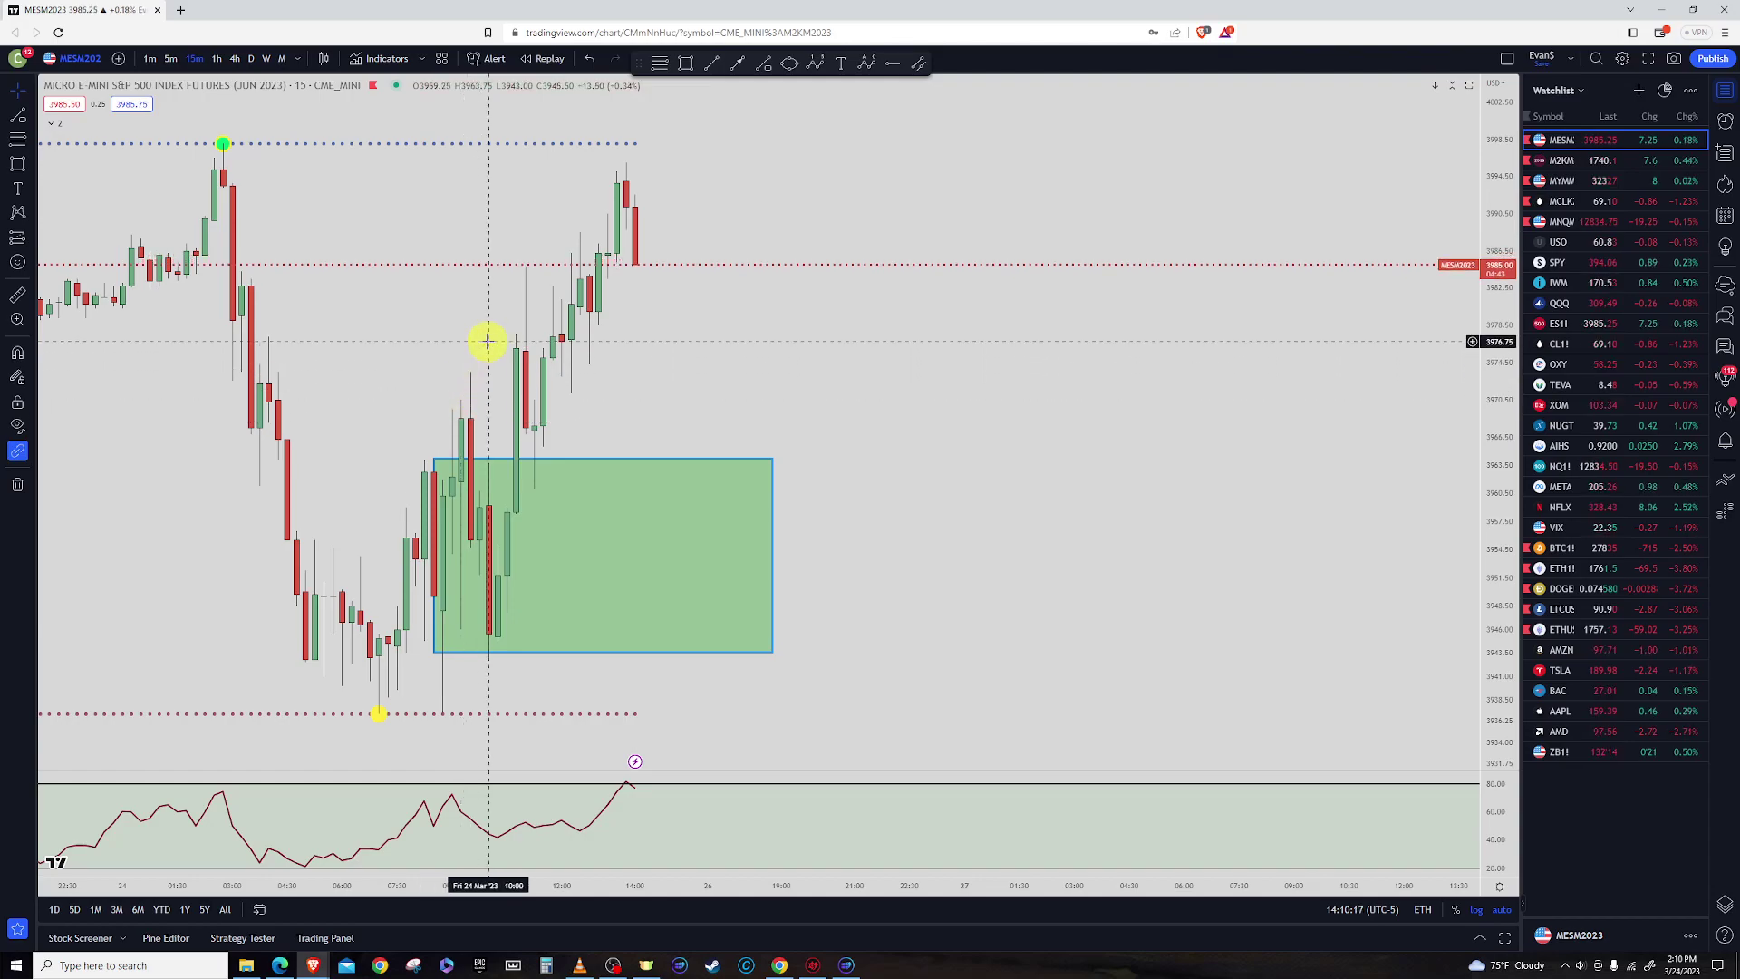
pyautogui.scroll(-1, 479, 348)
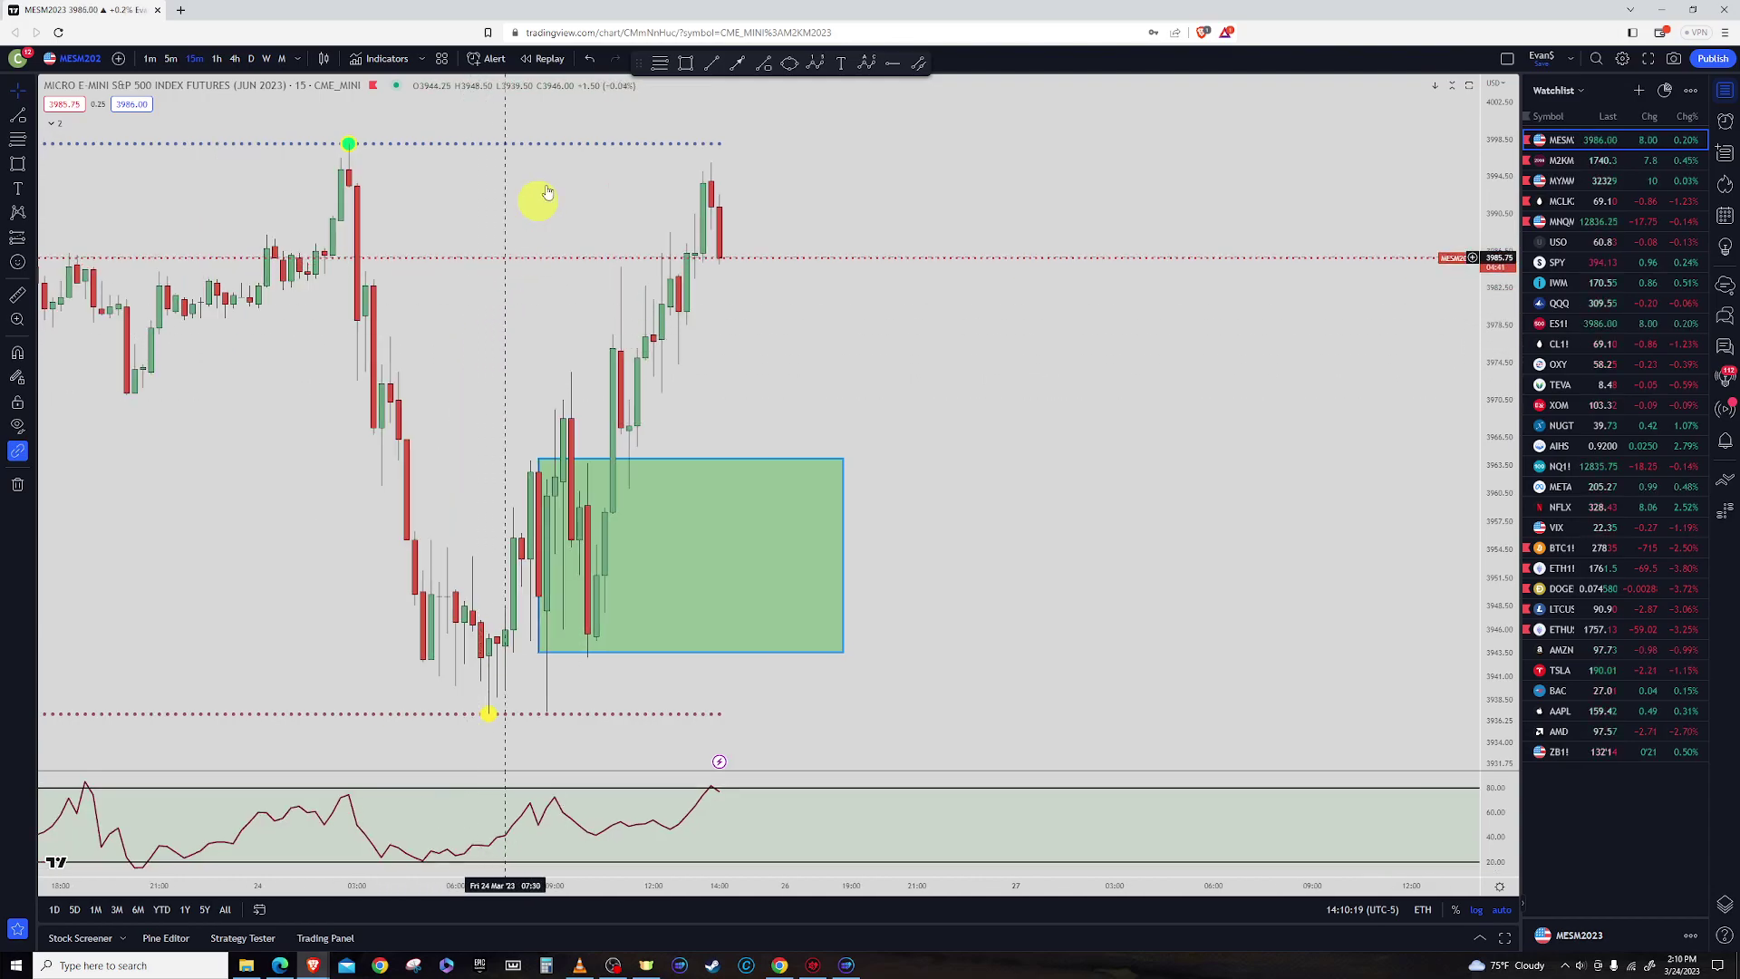
pyautogui.click(660, 62)
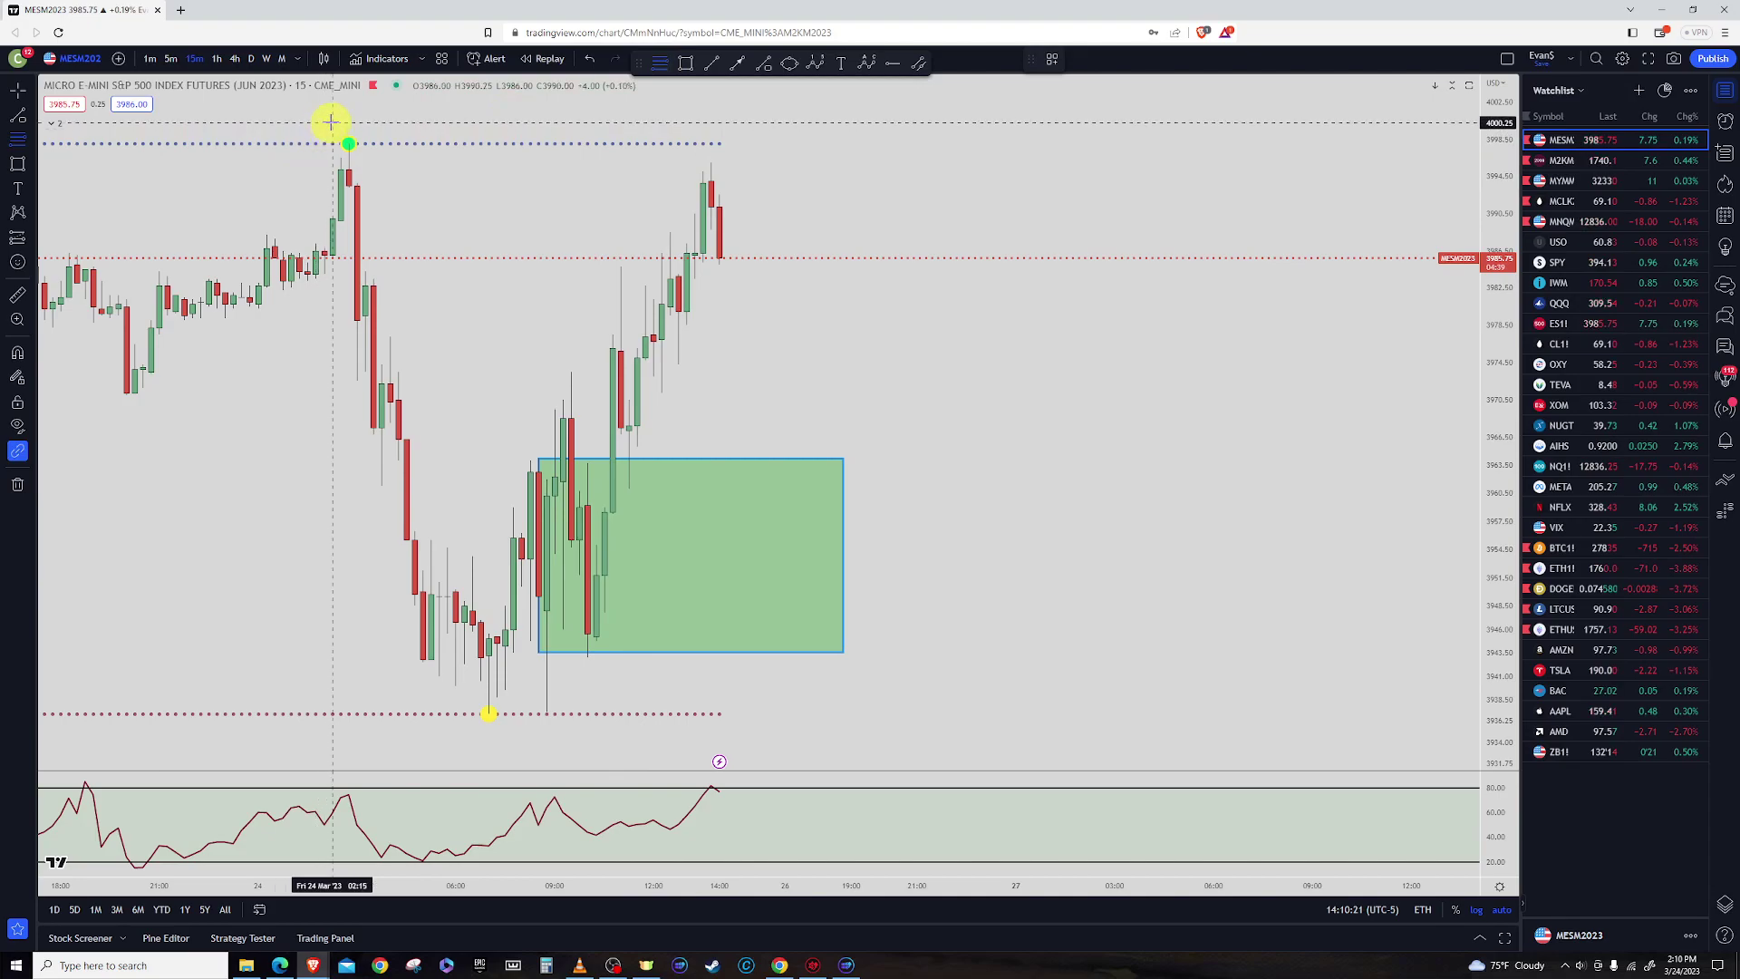
pyautogui.moveTo(348, 122)
pyautogui.mouseDown()
pyautogui.moveTo(474, 486)
pyautogui.moveTo(474, 737)
pyautogui.moveTo(489, 730)
pyautogui.mouseUp()
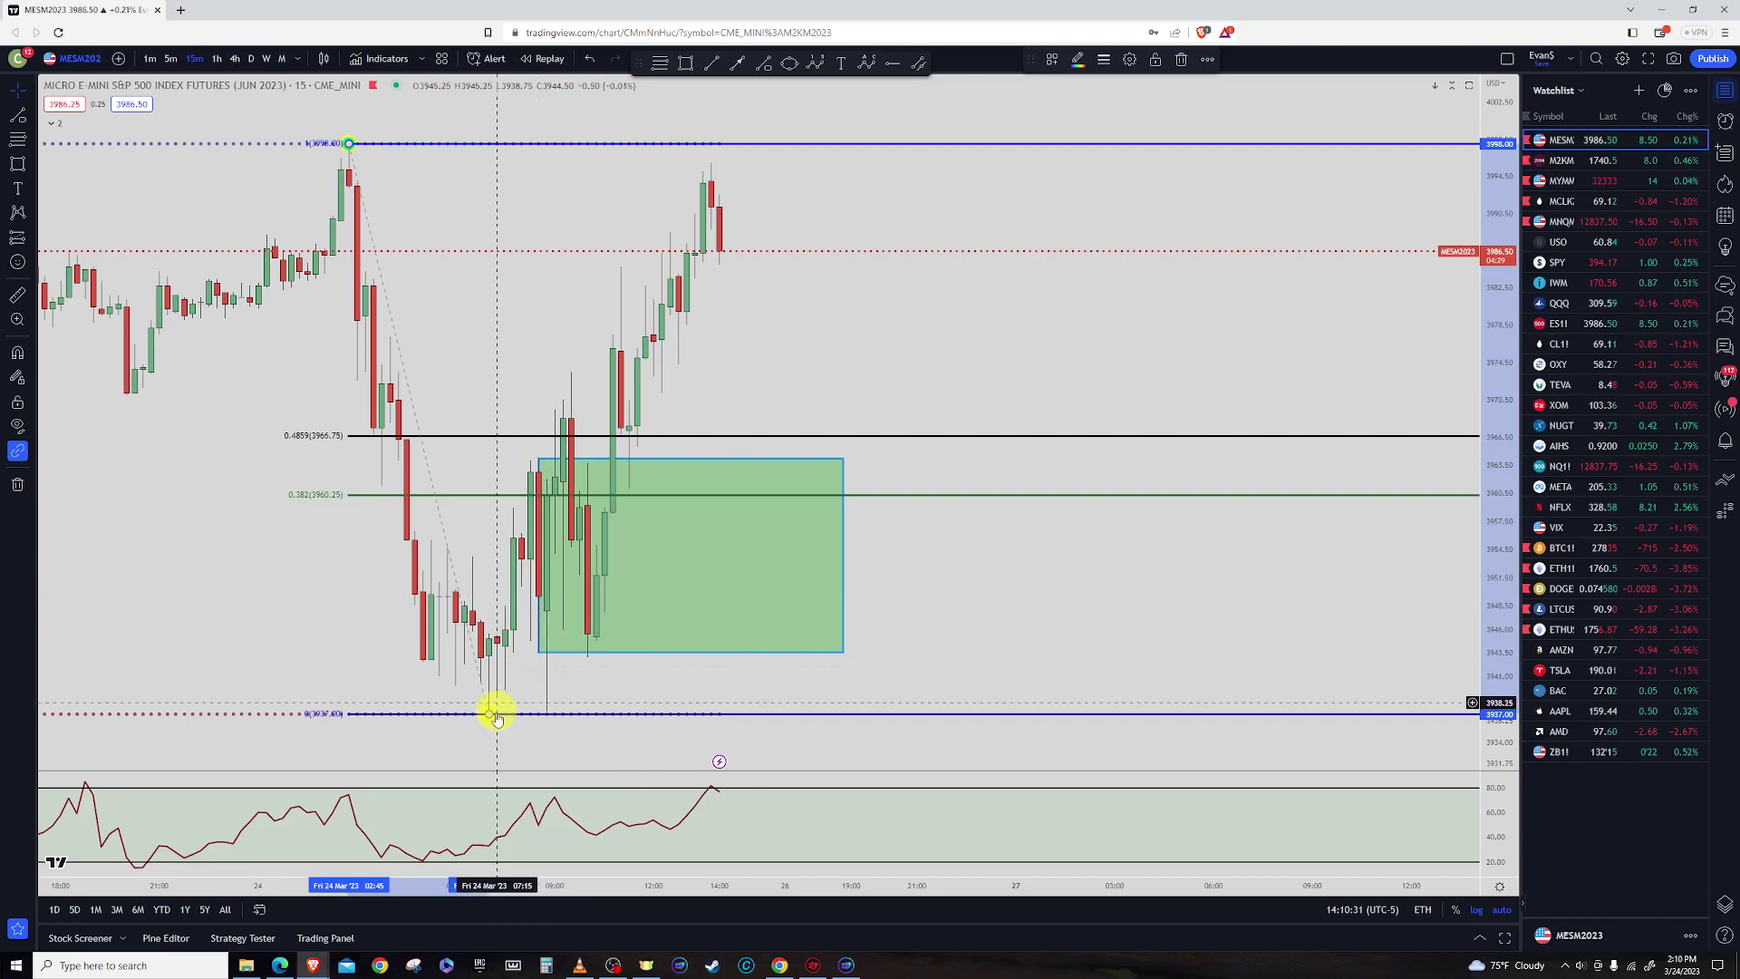
pyautogui.moveTo(488, 713); pyautogui.dragTo(480, 467)
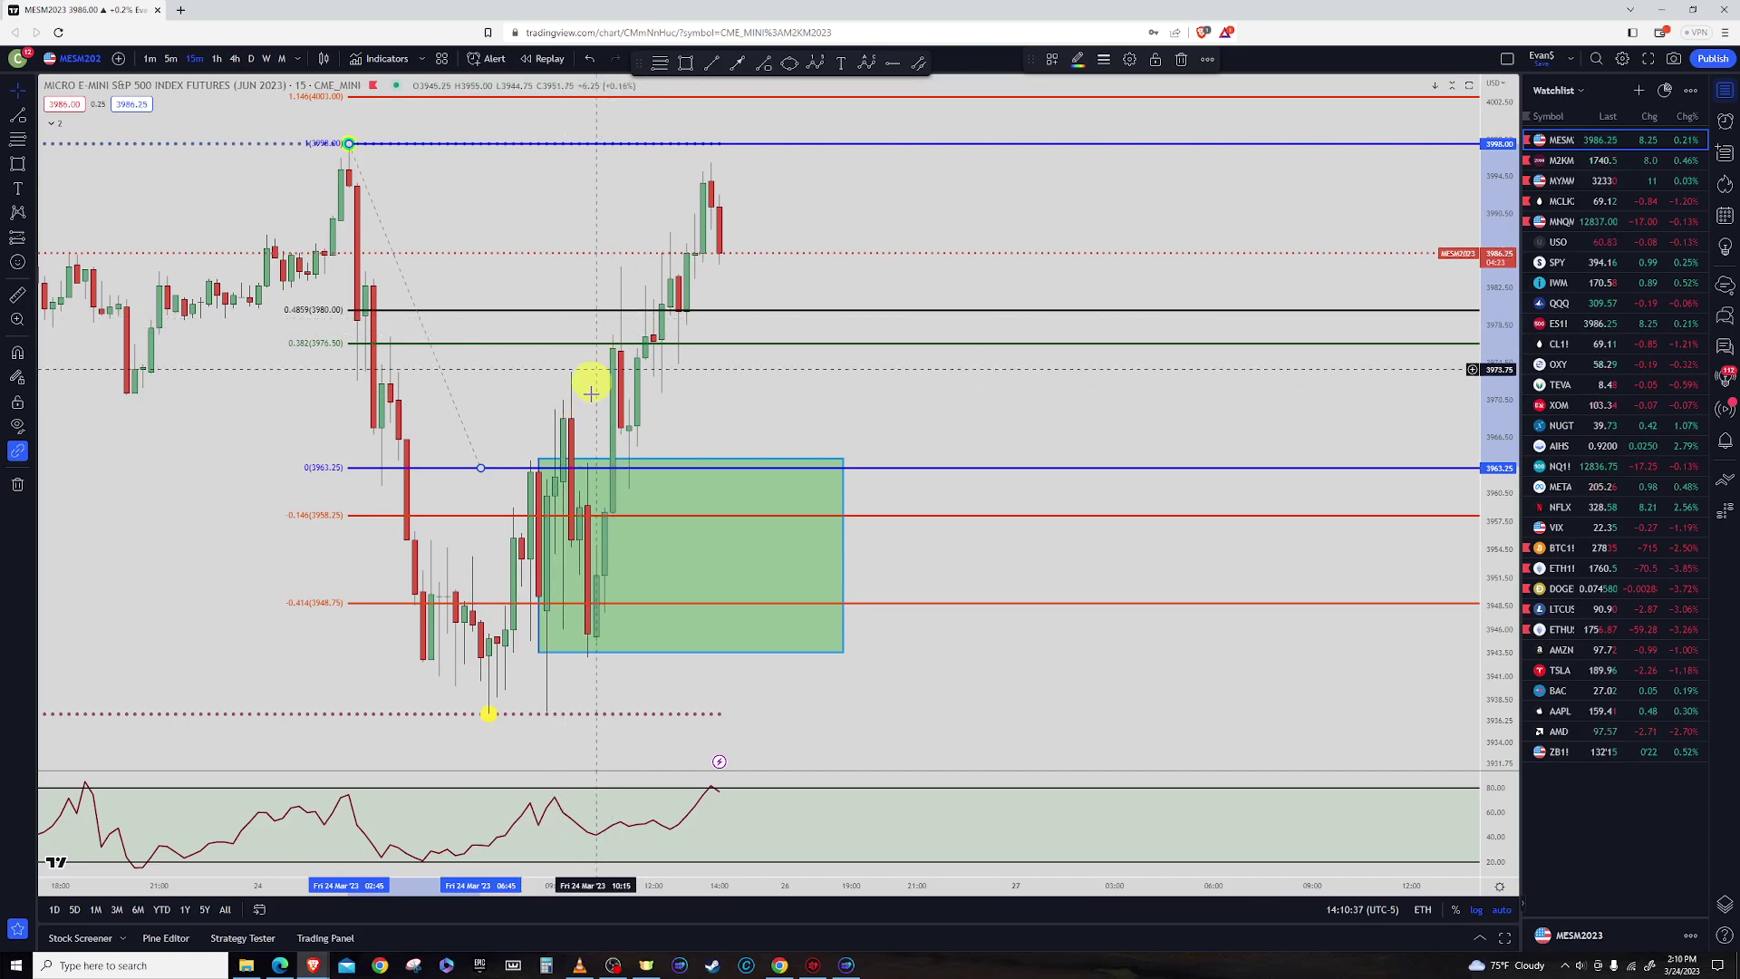
pyautogui.press('Delete')
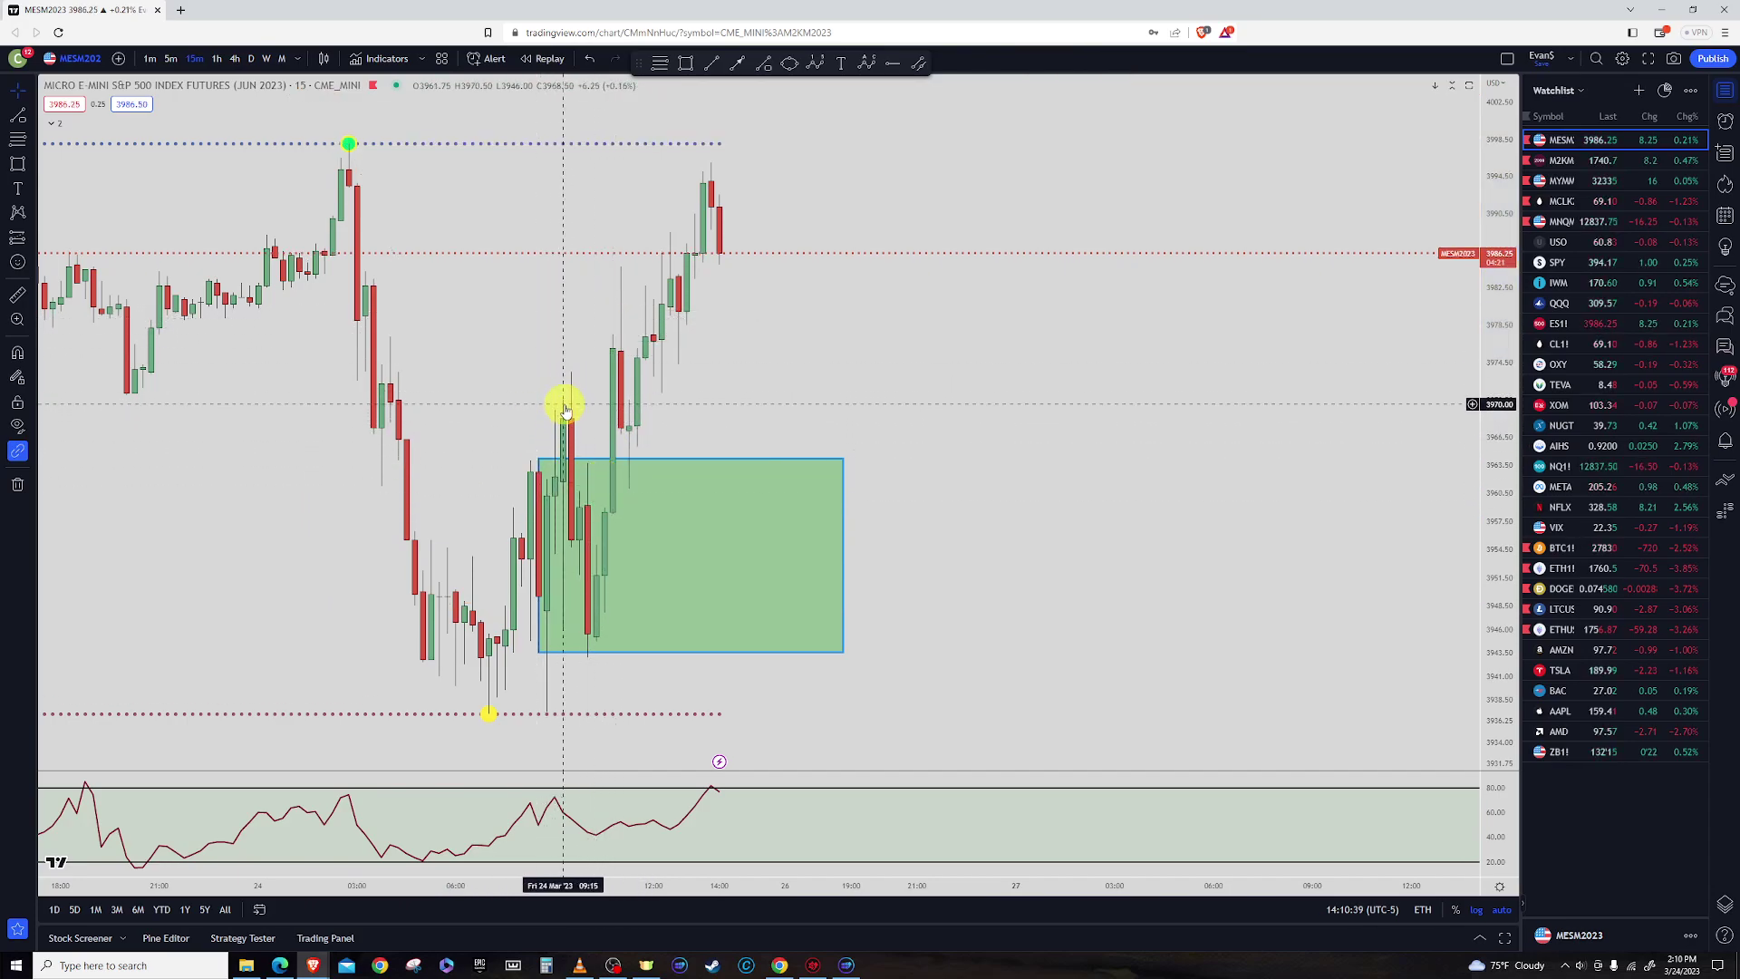
# Measure upward from the March 24 mid-morning swing high above the green box with an info line
pyautogui.click(766, 66)
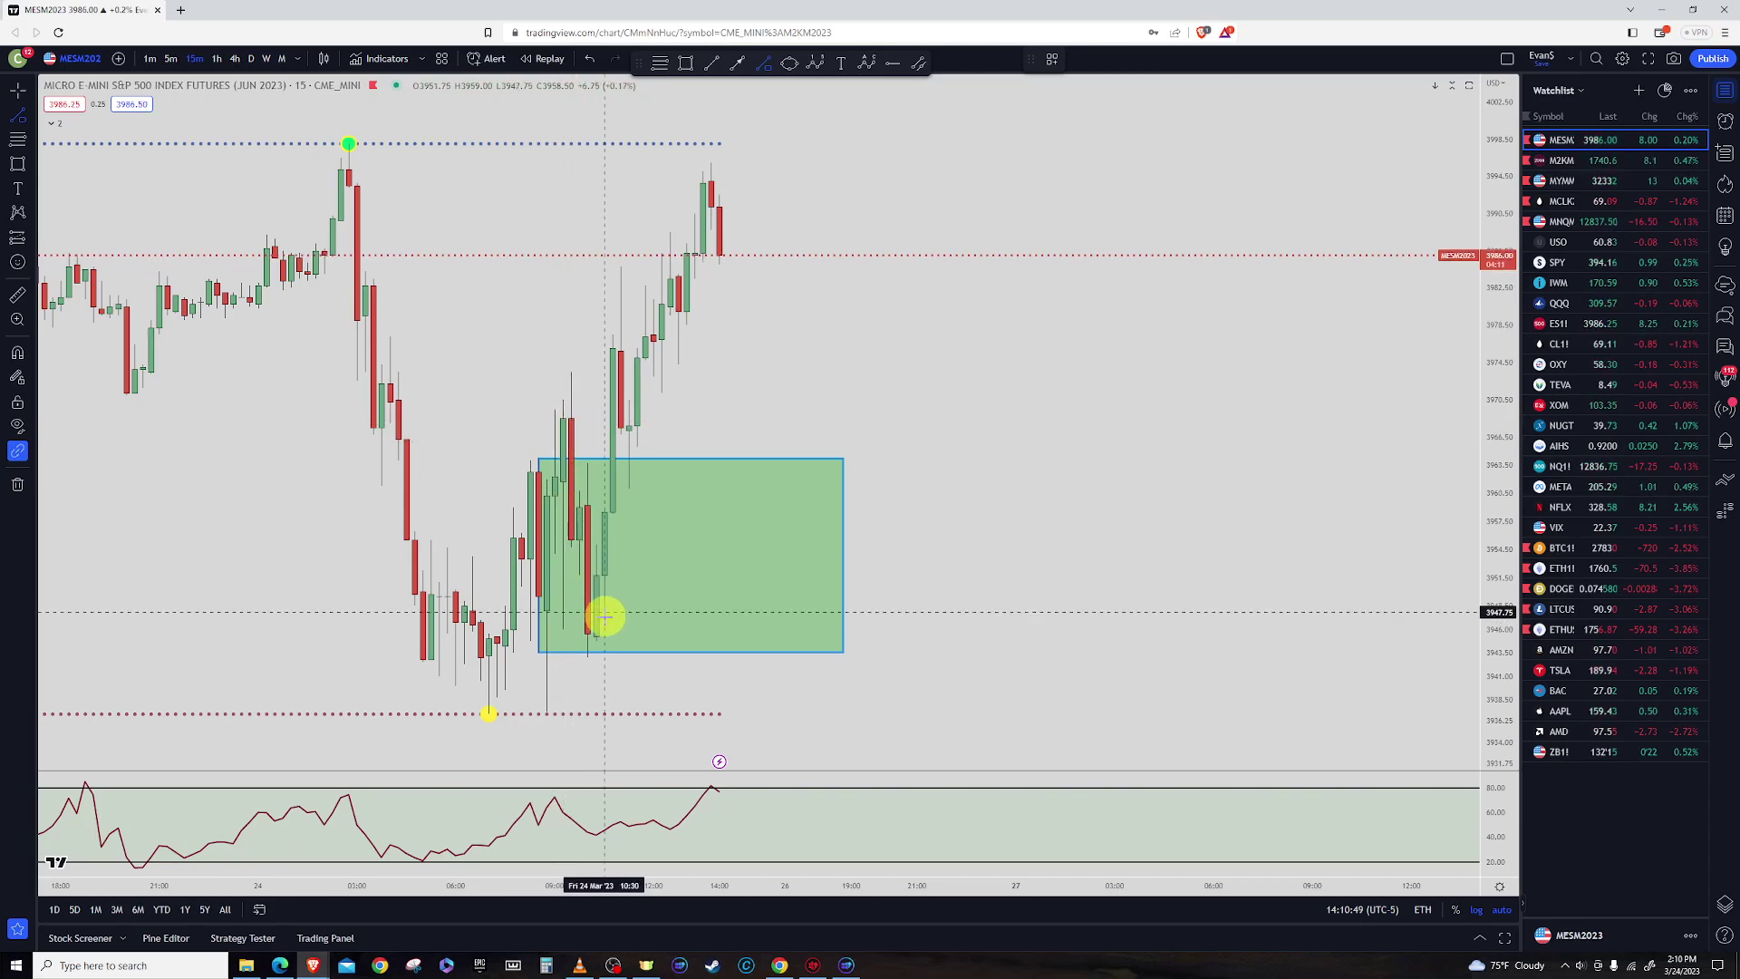
pyautogui.click(571, 417)
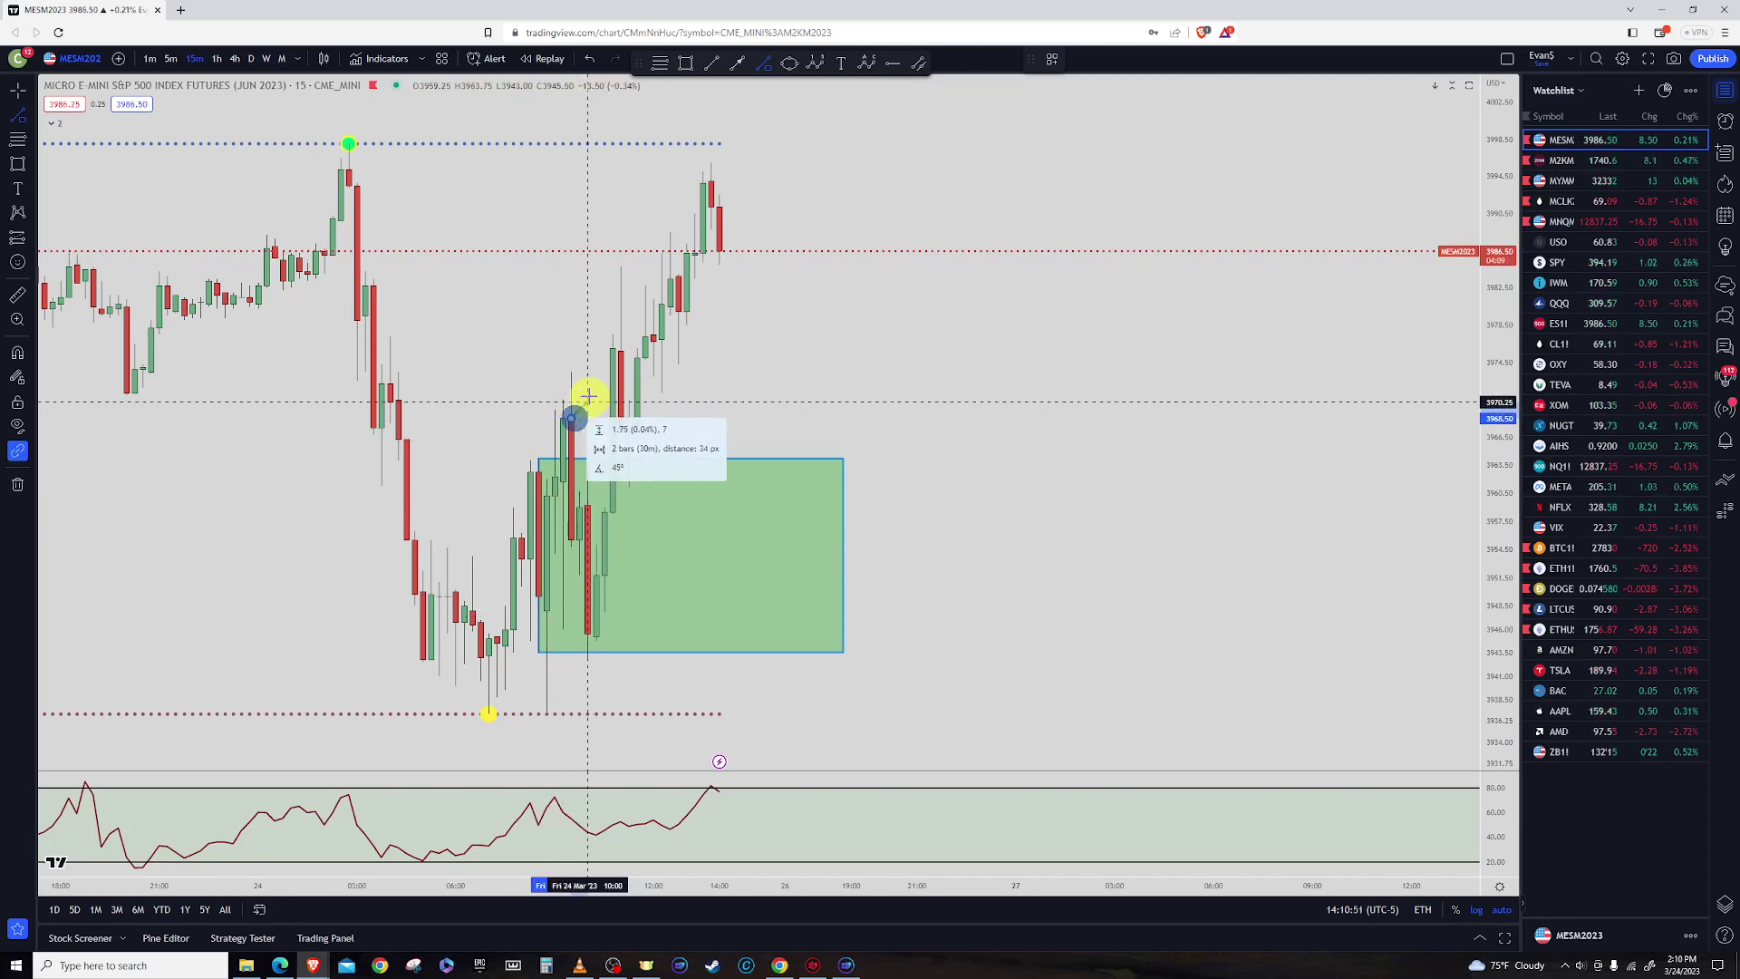
pyautogui.rightClick(590, 338)
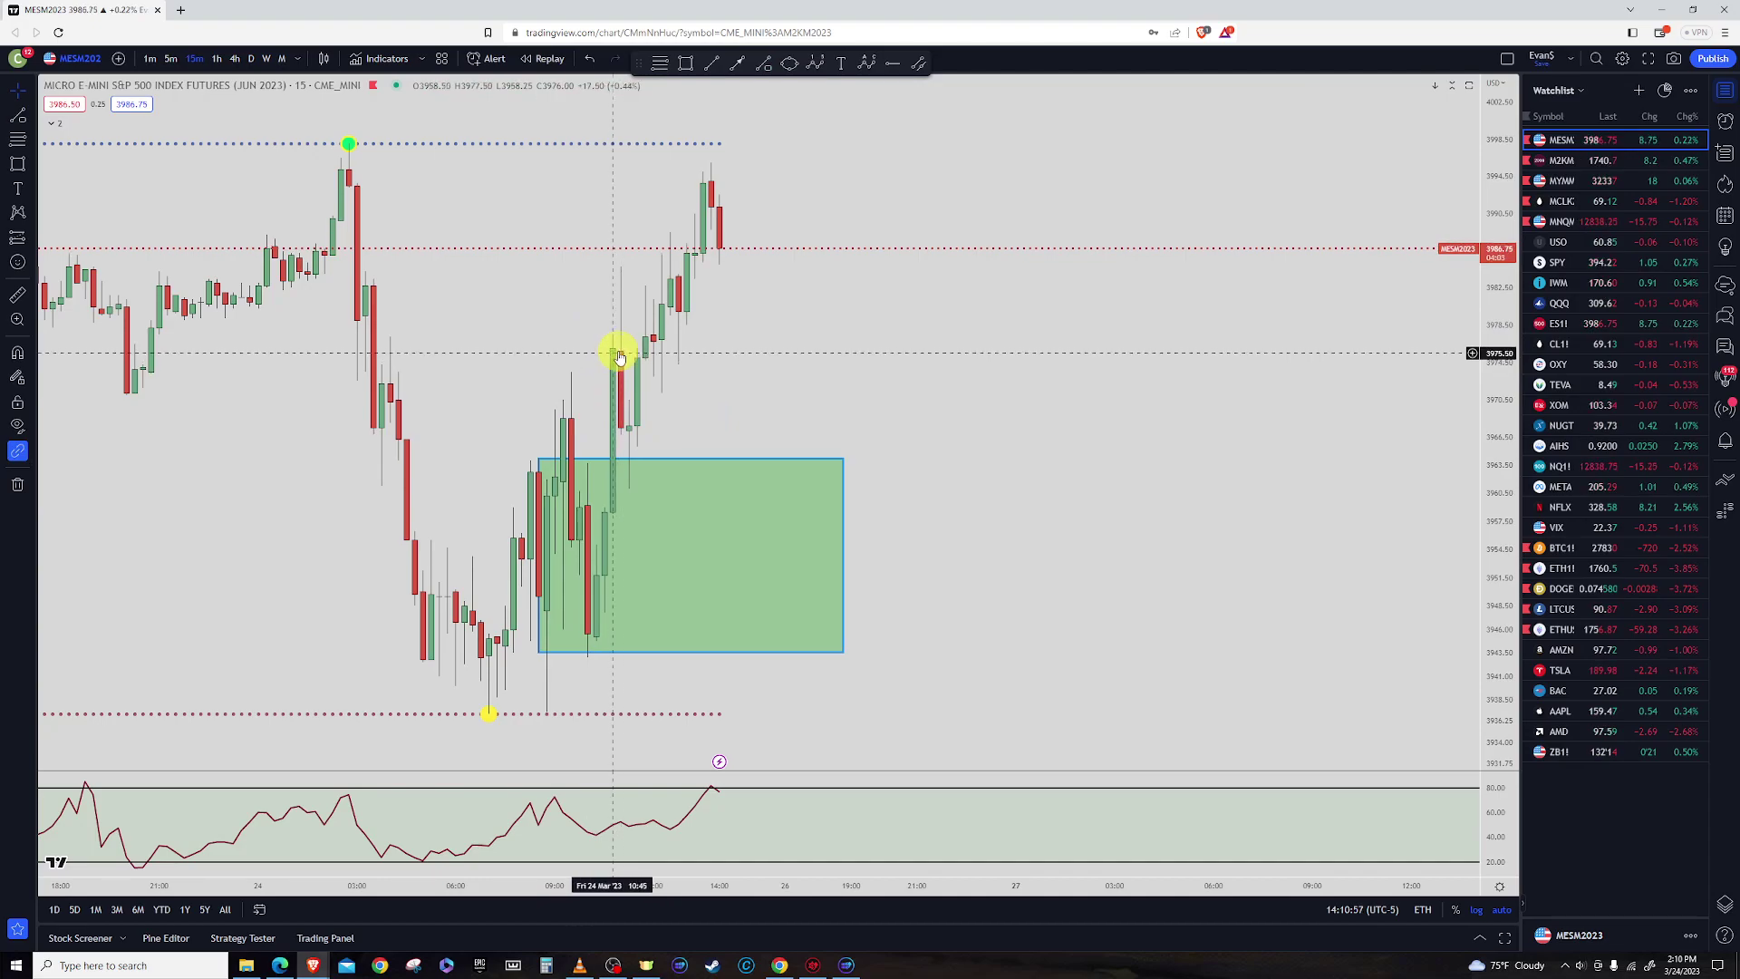
pyautogui.click(762, 62)
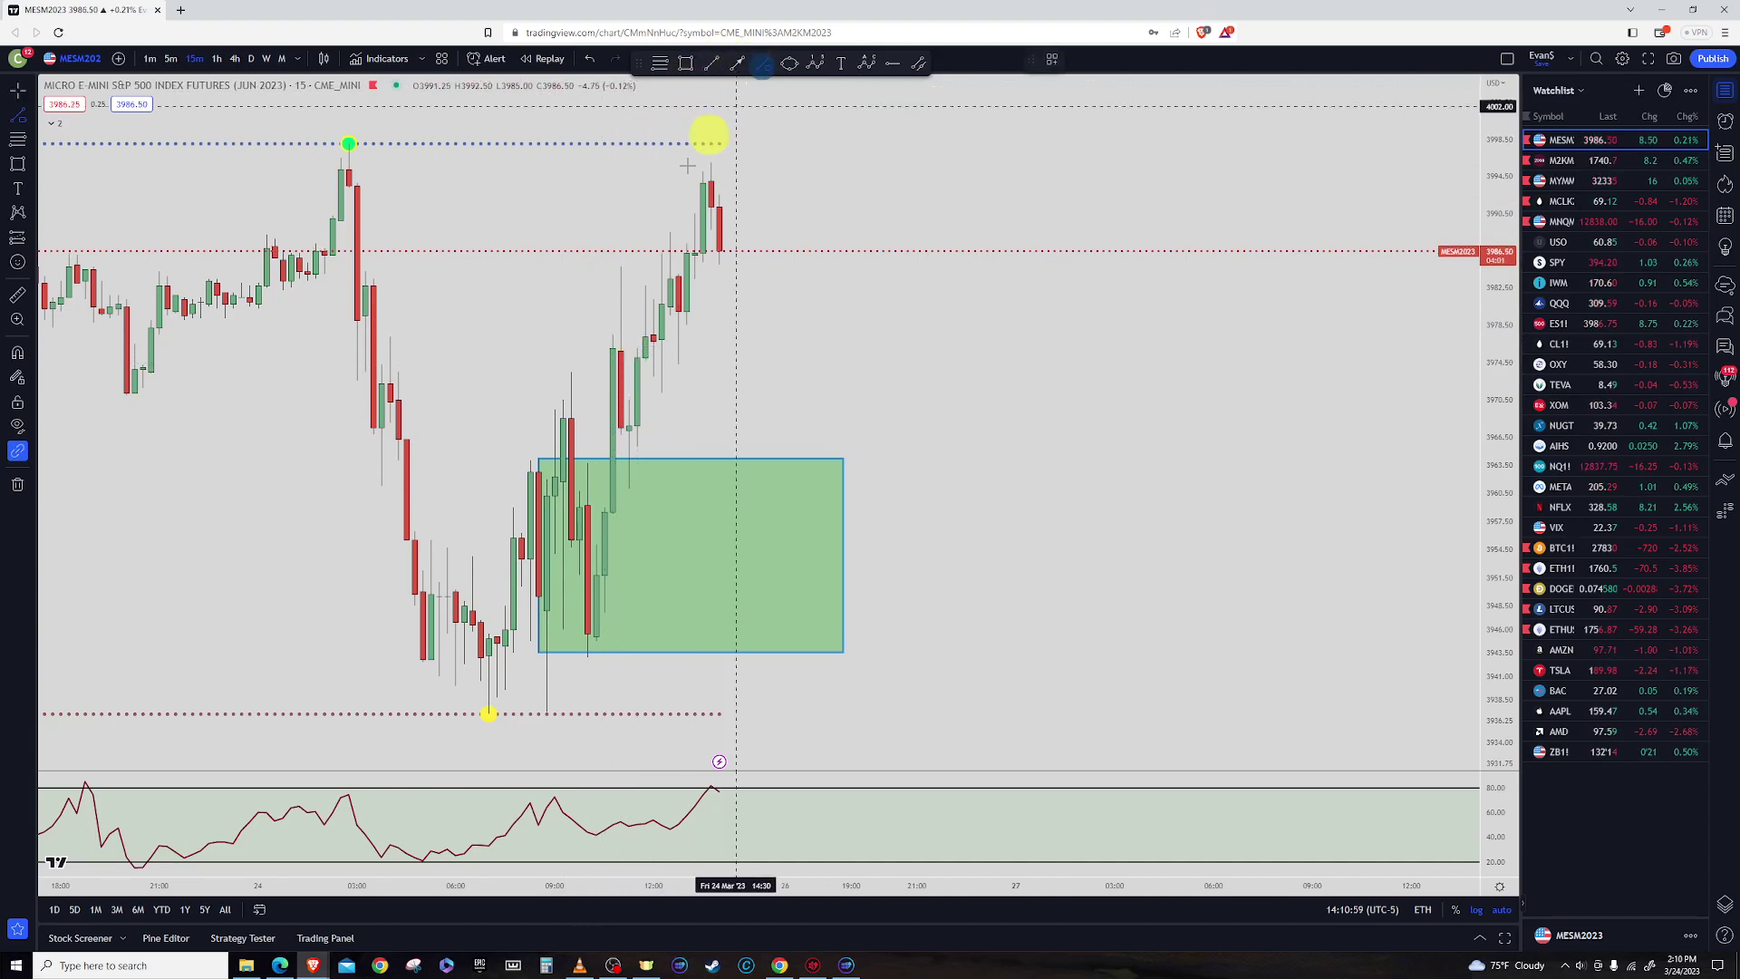
pyautogui.click(570, 420)
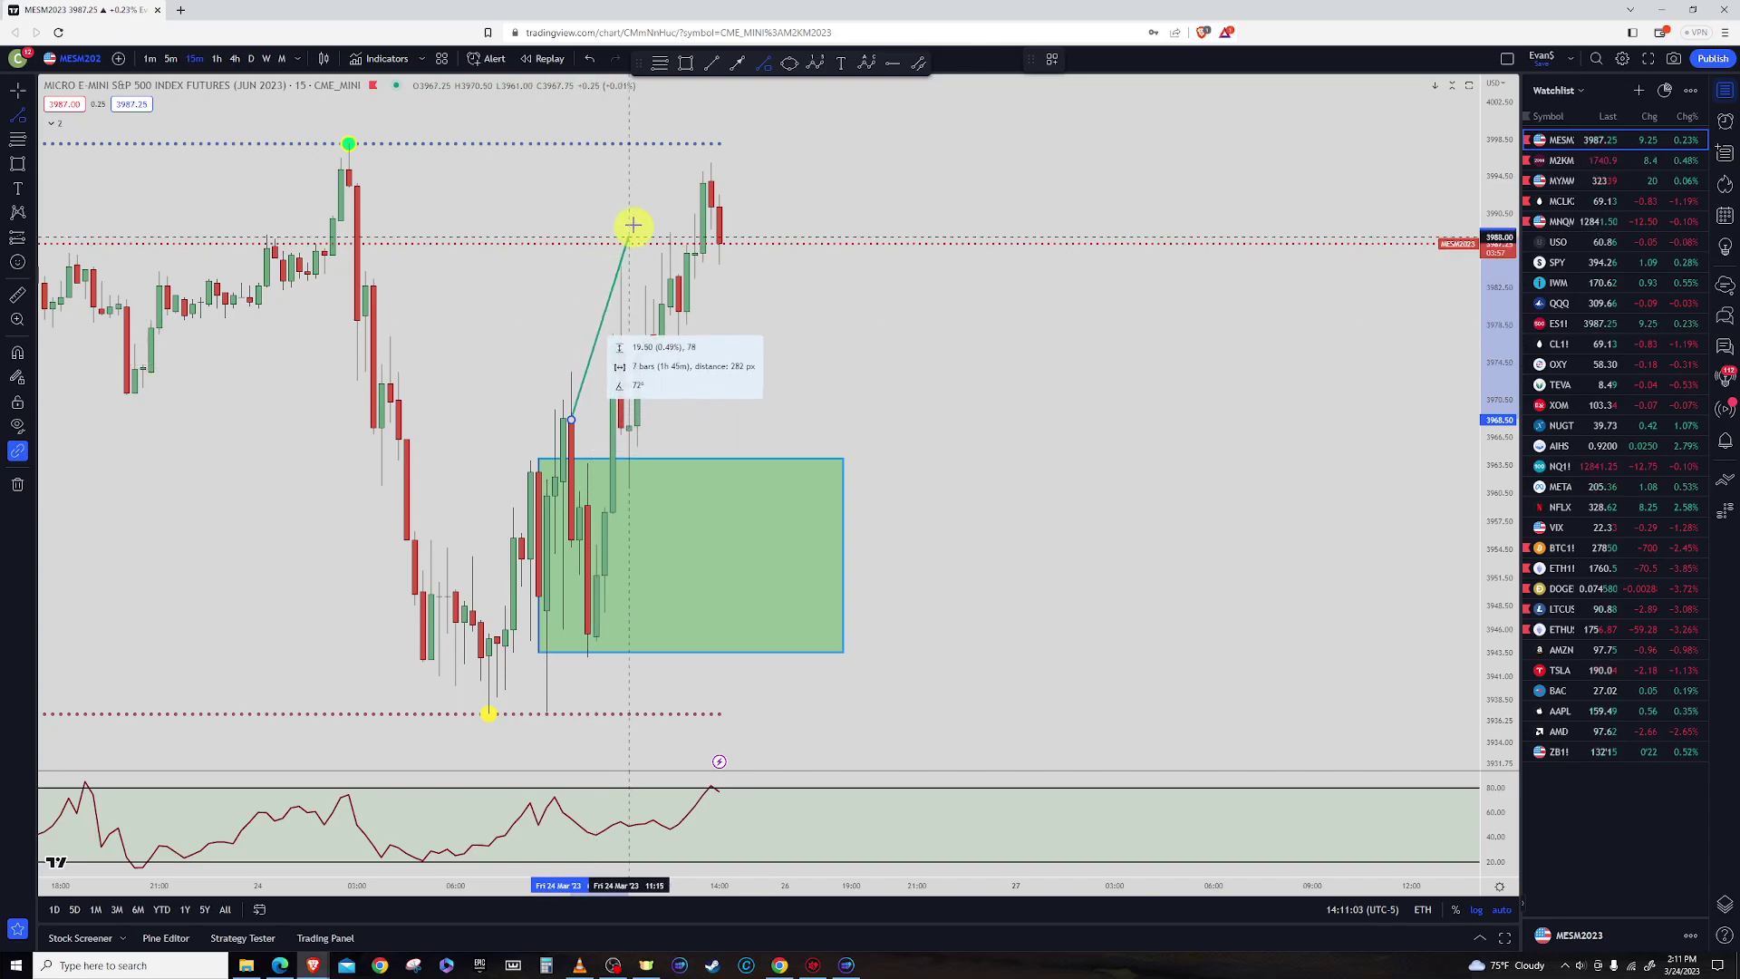
pyautogui.press('Escape')
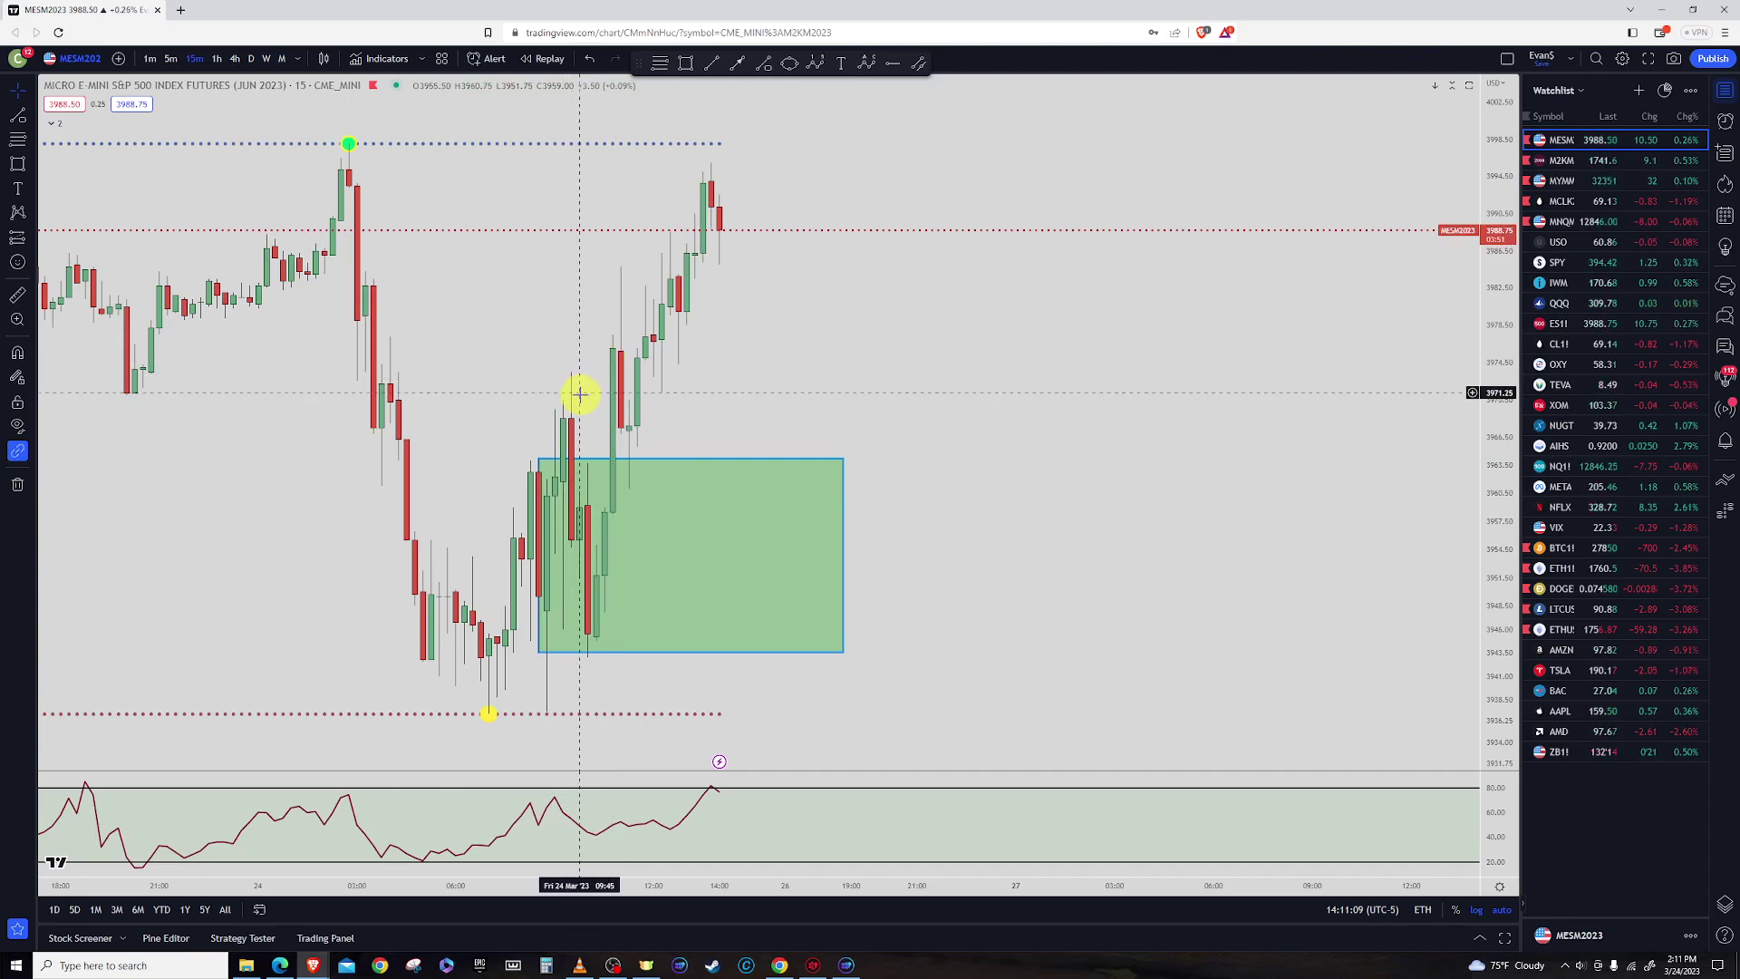
# Measure upward from the low of the March 24 10:00 candle, just below the green box, with an info line
pyautogui.scroll(1, 577, 409)
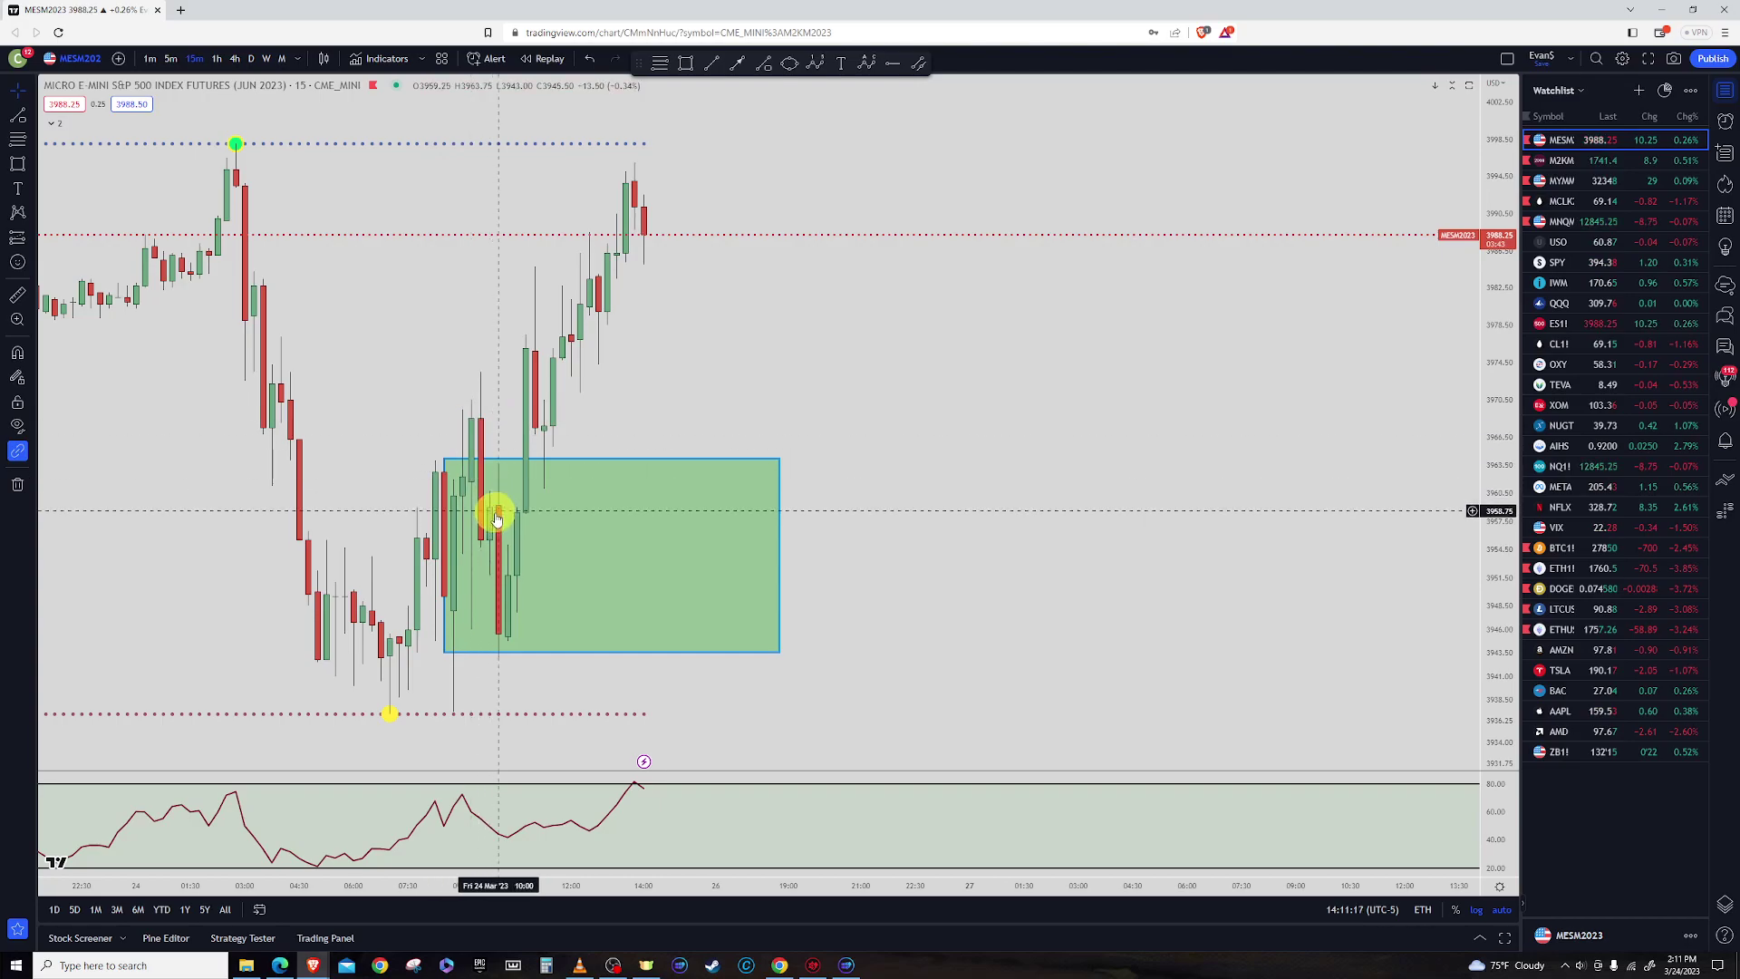
pyautogui.click(488, 652)
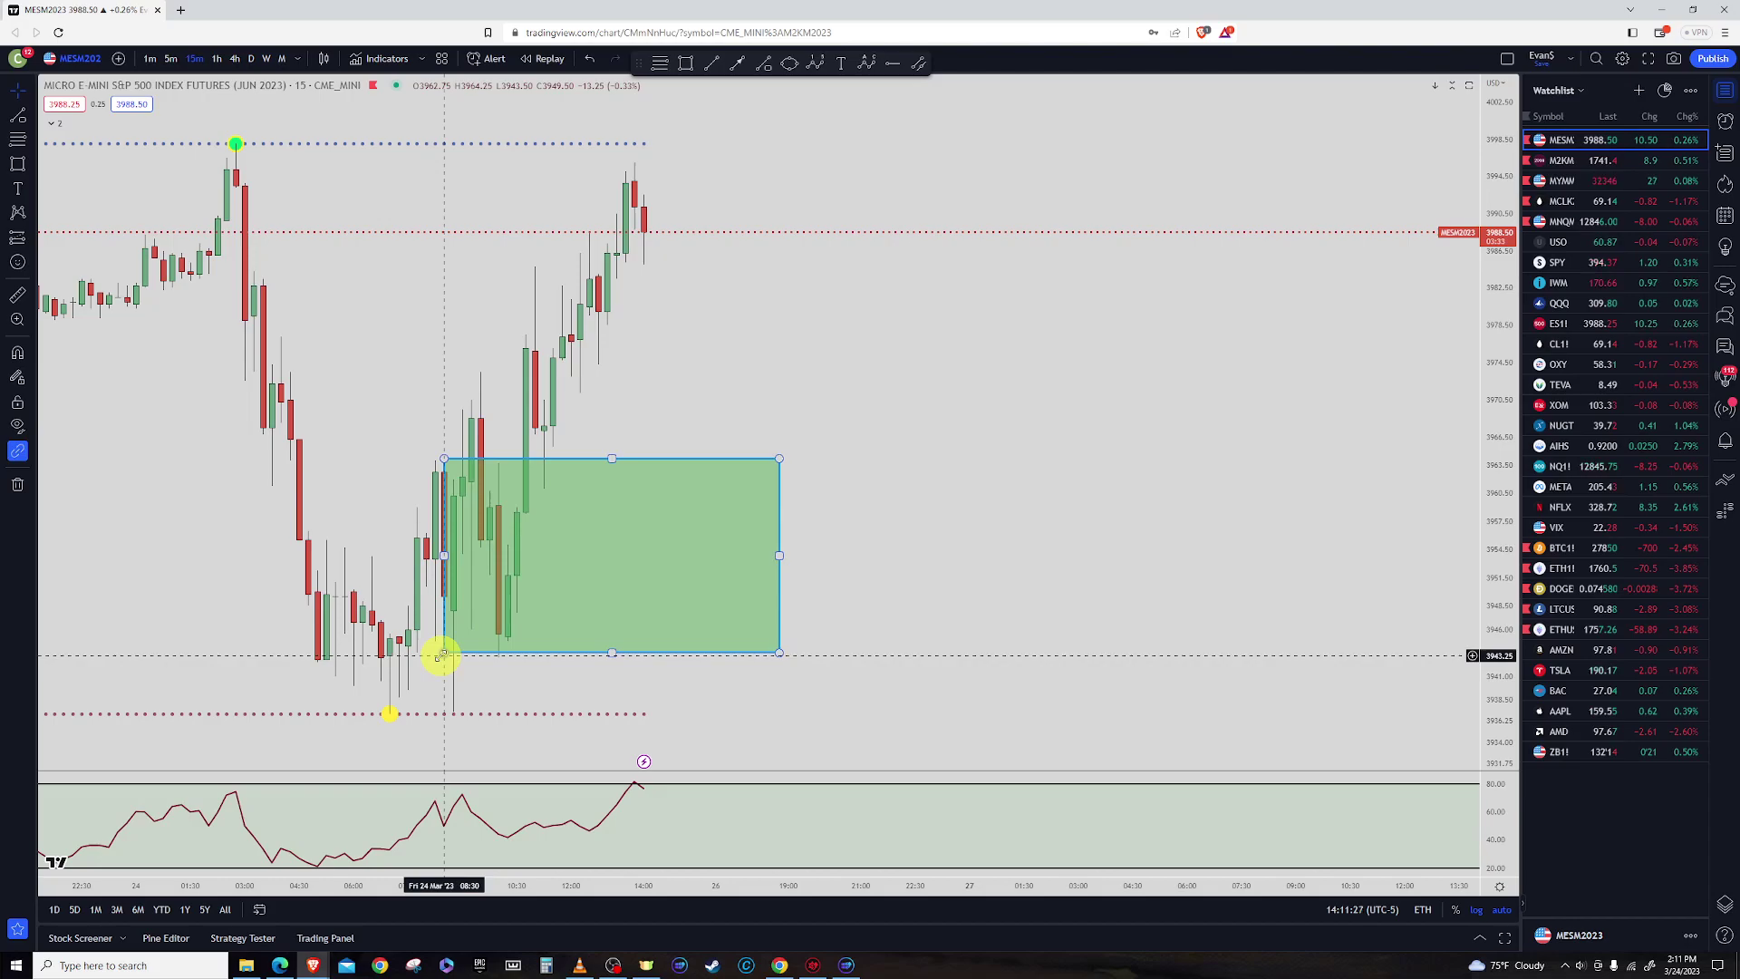
pyautogui.click(478, 659)
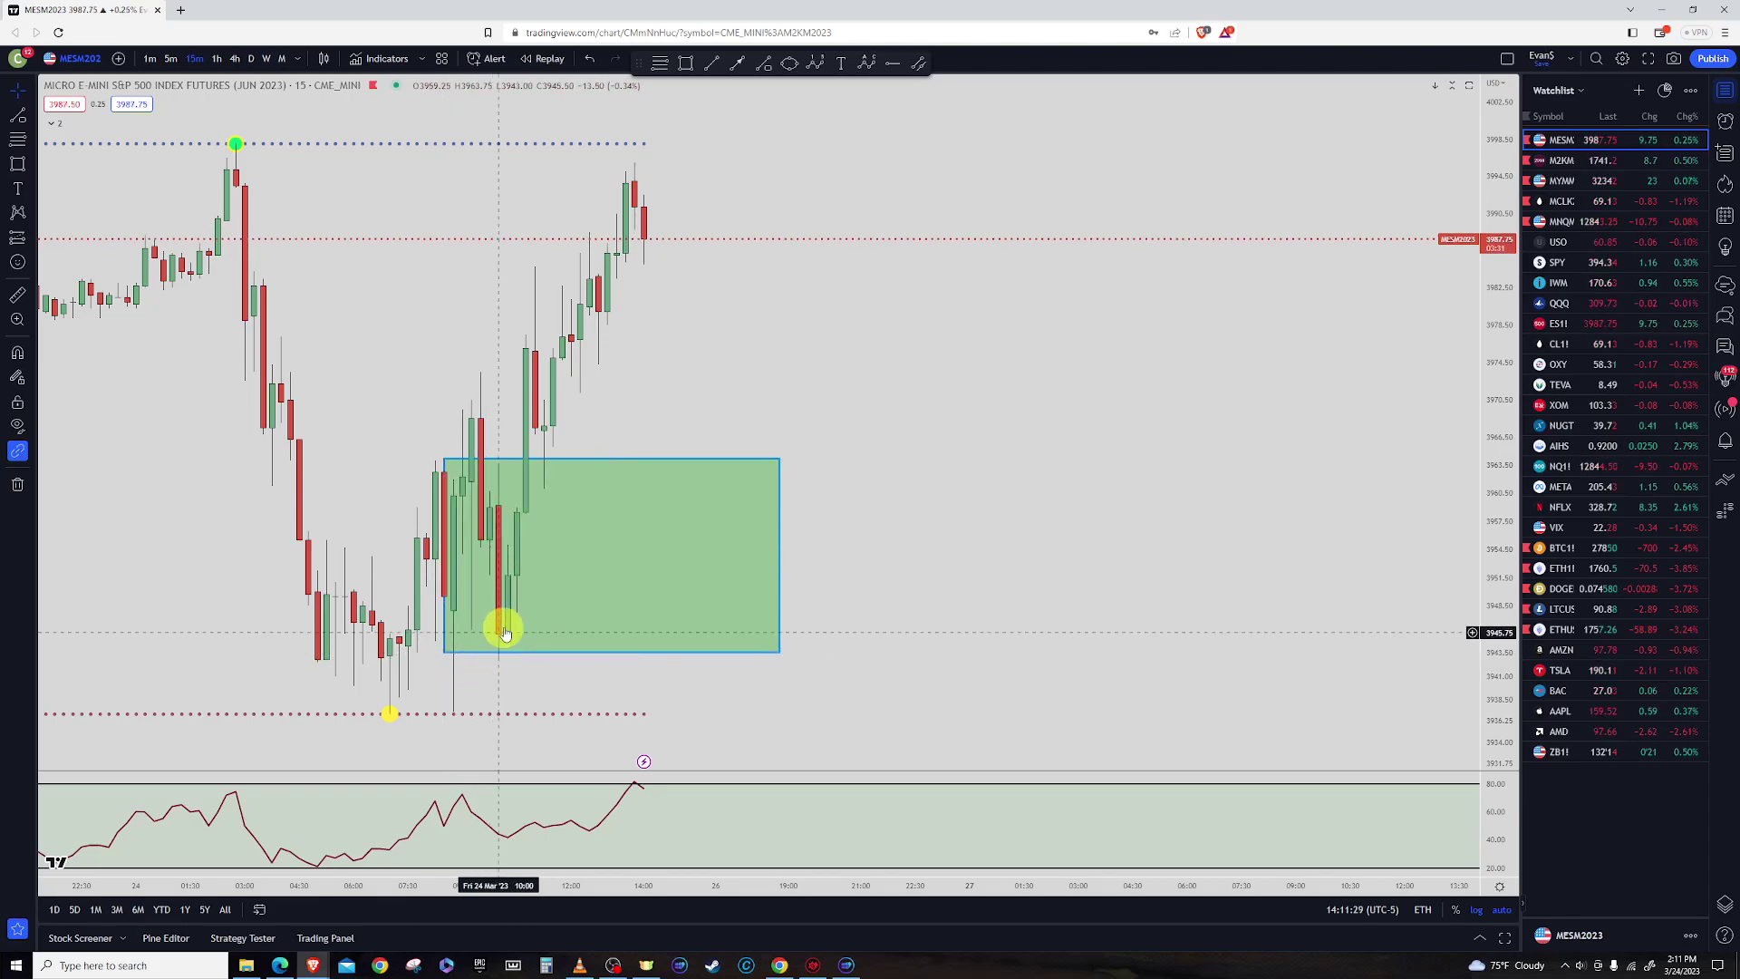
pyautogui.click(763, 70)
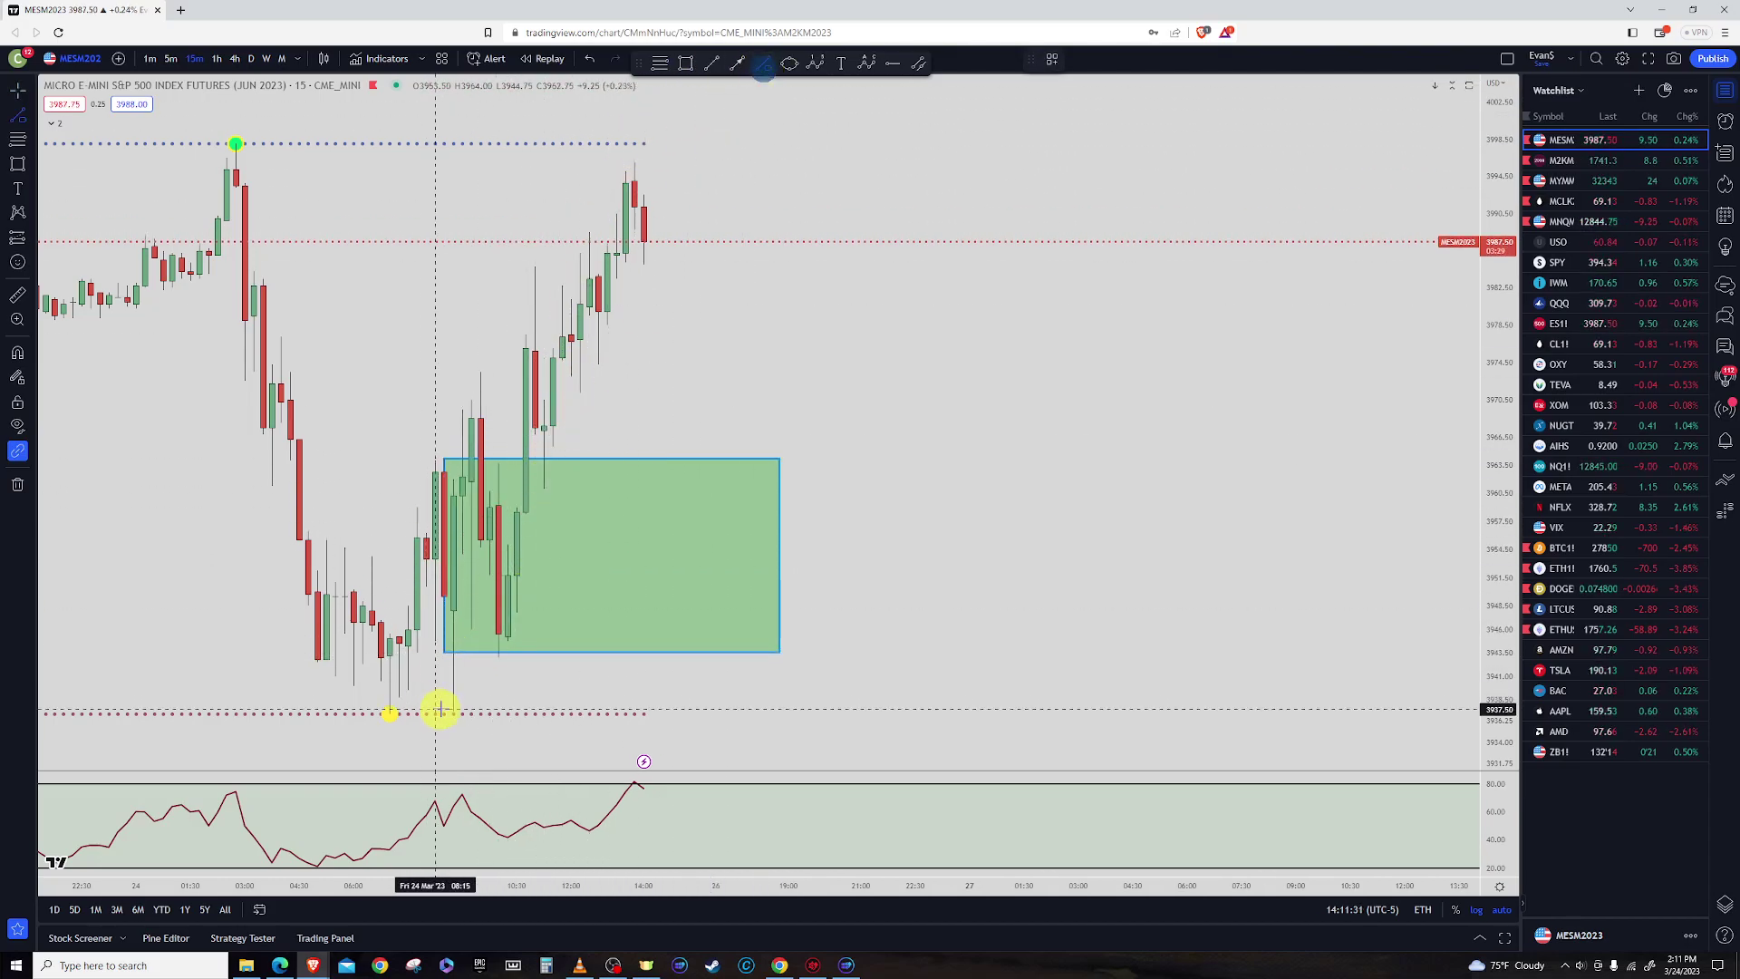
pyautogui.click(498, 660)
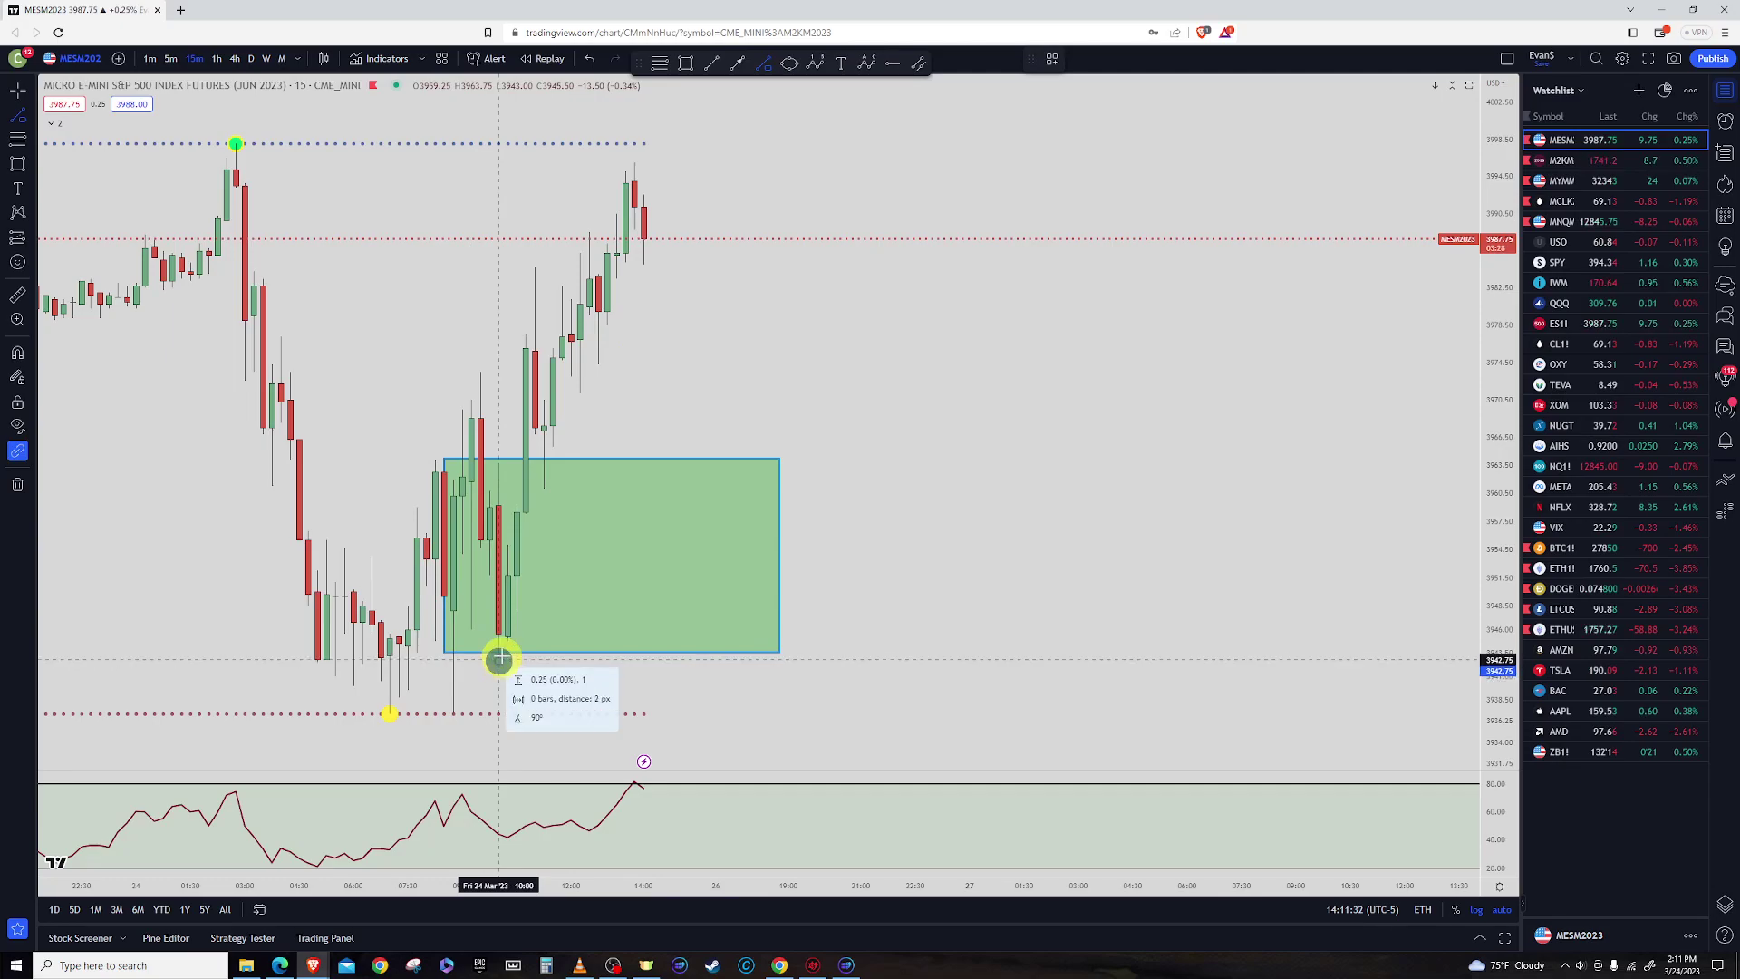
pyautogui.rightClick(525, 415)
# Draw a Fibonacci retracement from the March 22 session high at 4074.00 down to its low at 3966.00
pyautogui.scroll(-1, 649, 418)
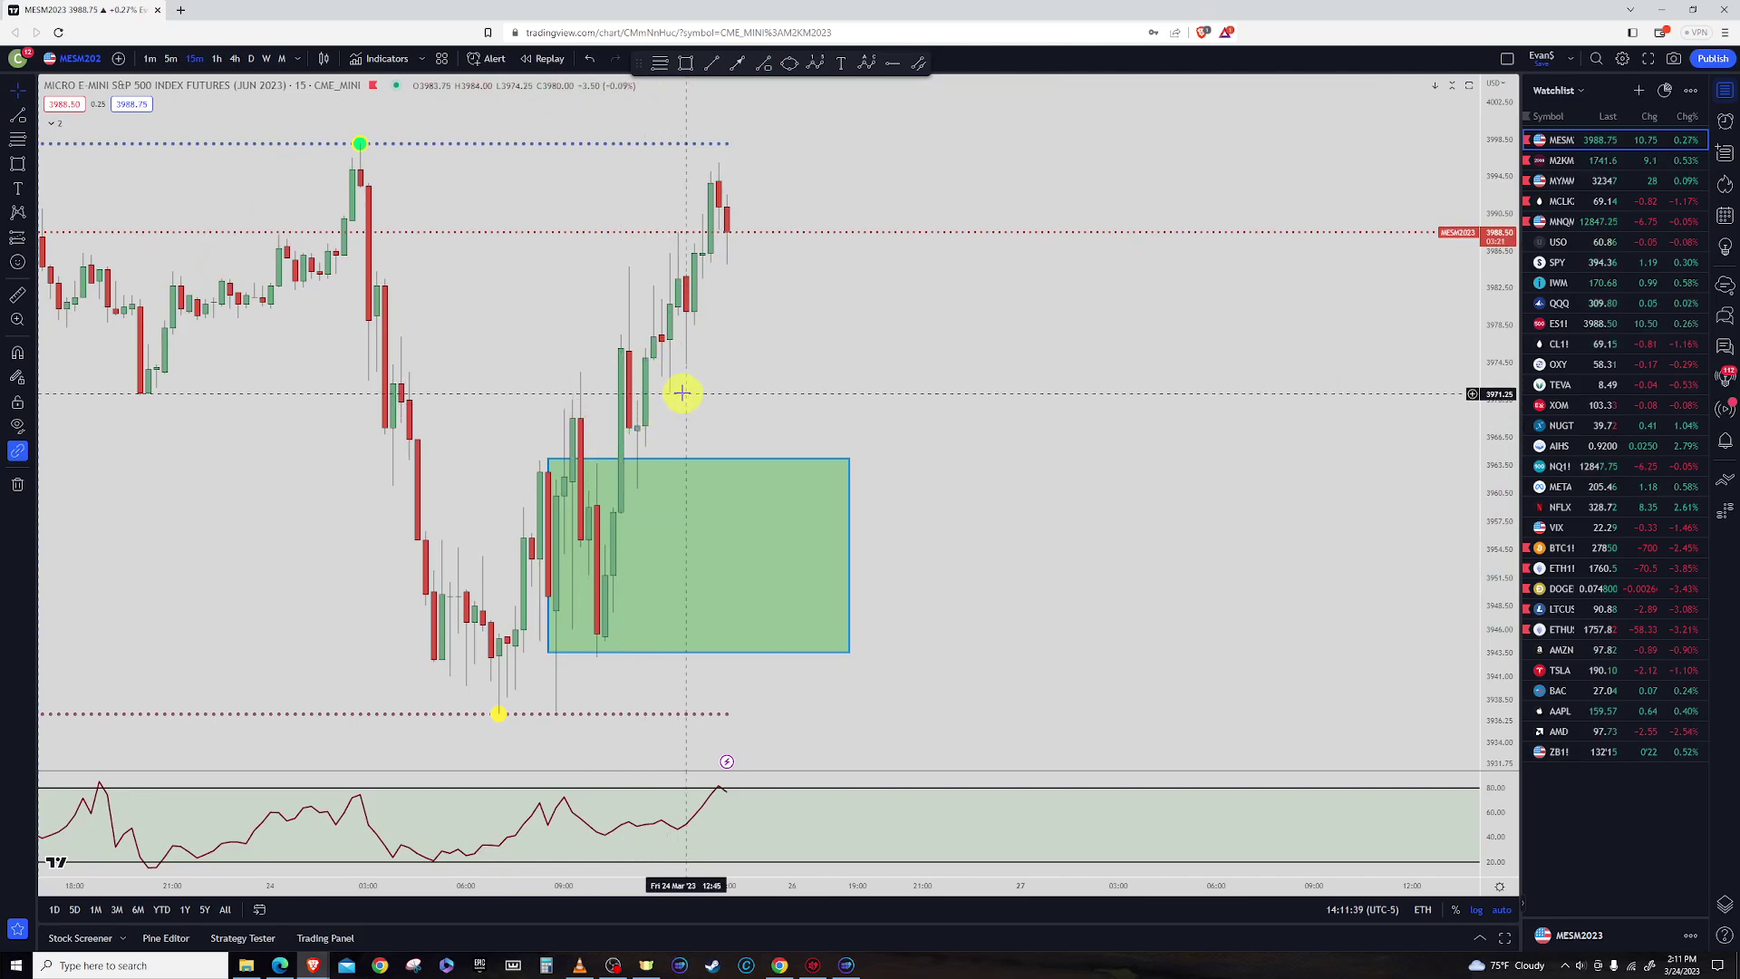
pyautogui.scroll(-1, 683, 392)
pyautogui.moveTo(462, 276); pyautogui.dragTo(1189, 379)
pyautogui.scroll(3, 950, 407)
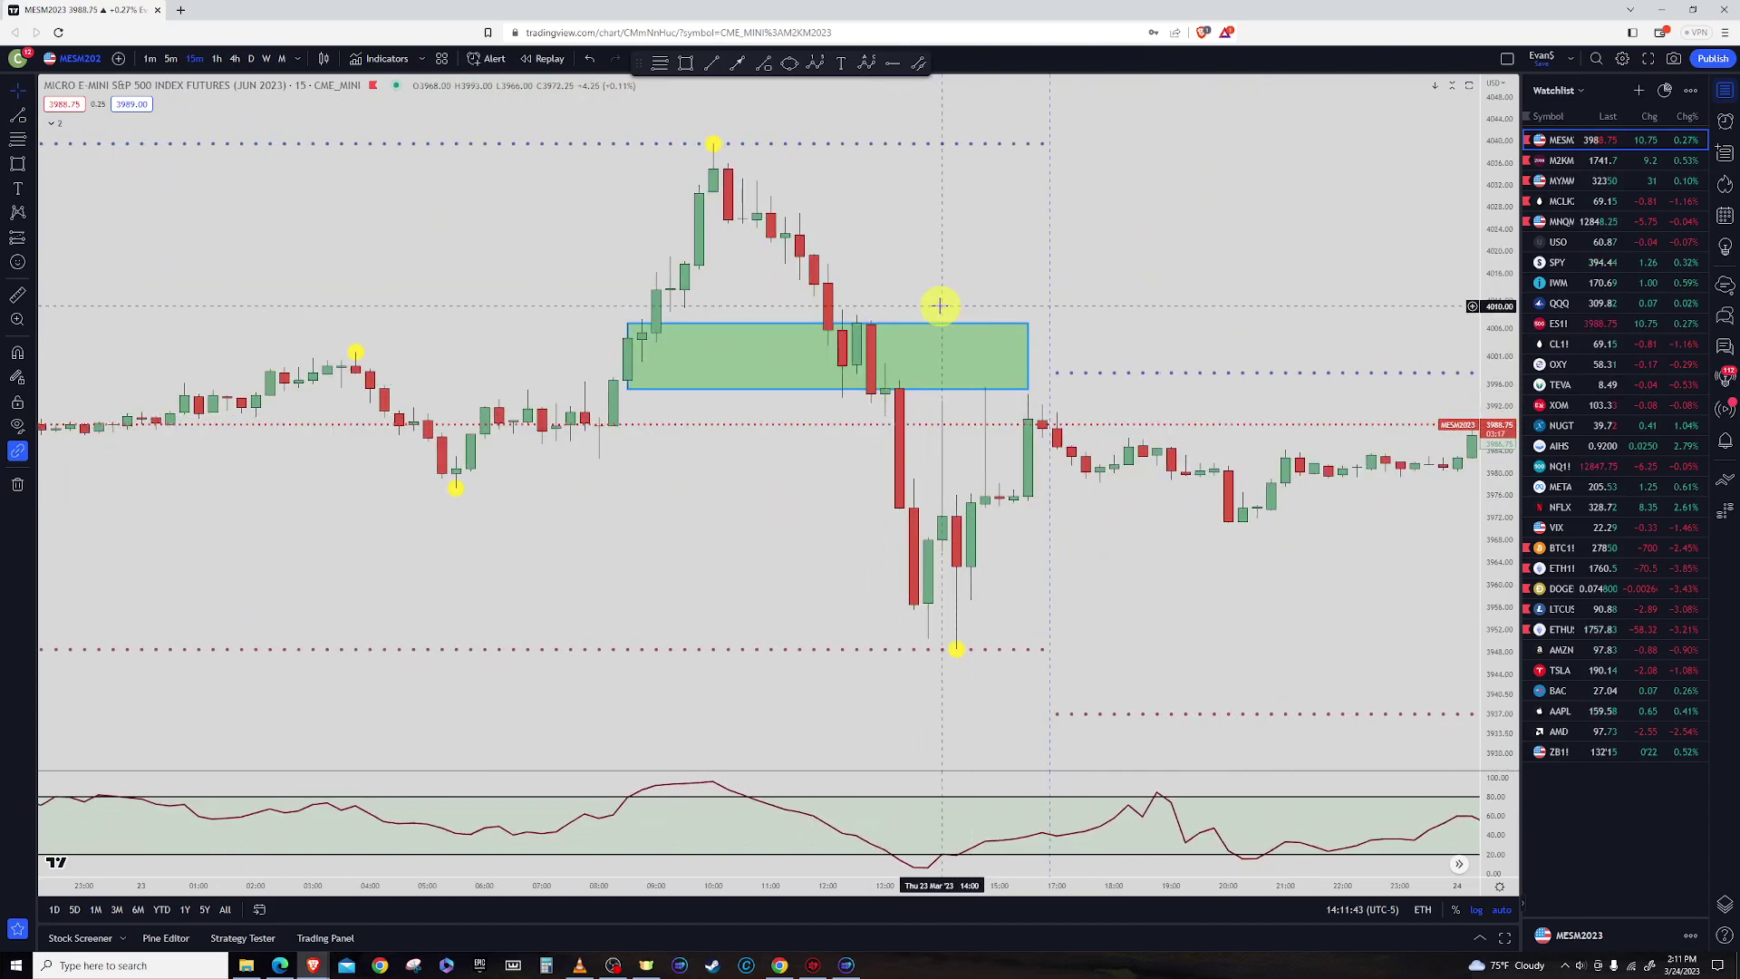
pyautogui.scroll(1, 940, 302)
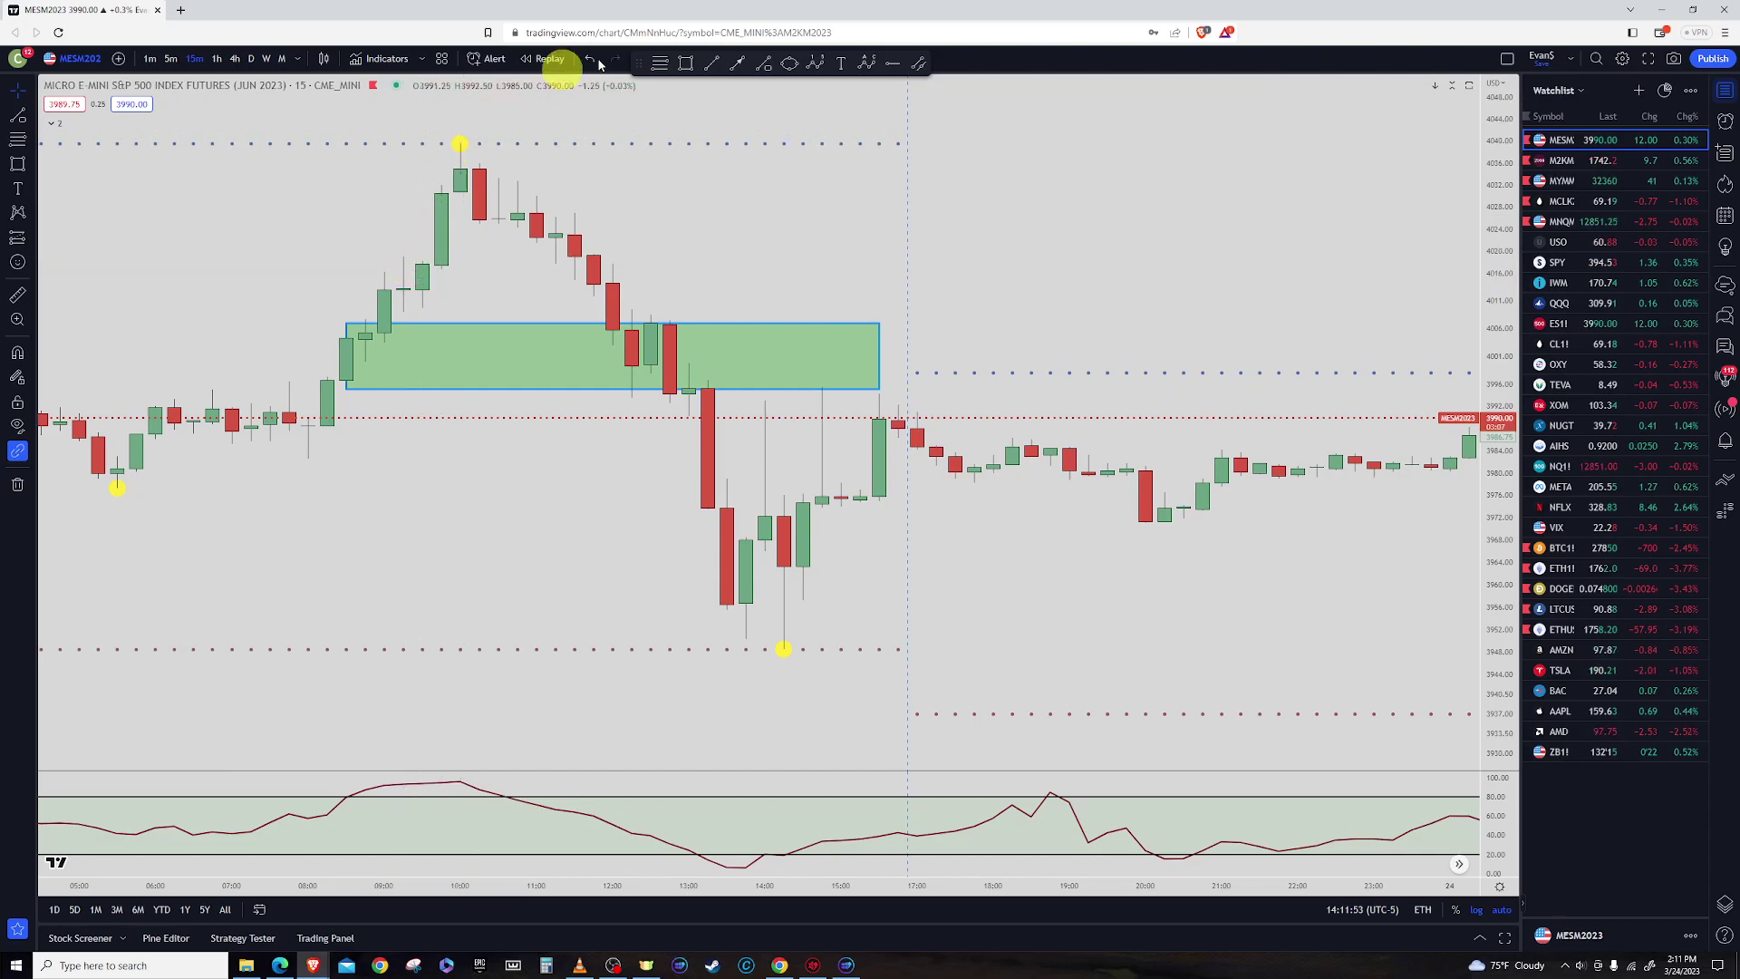
pyautogui.scroll(-2, 530, 268)
pyautogui.scroll(-2, 530, 267)
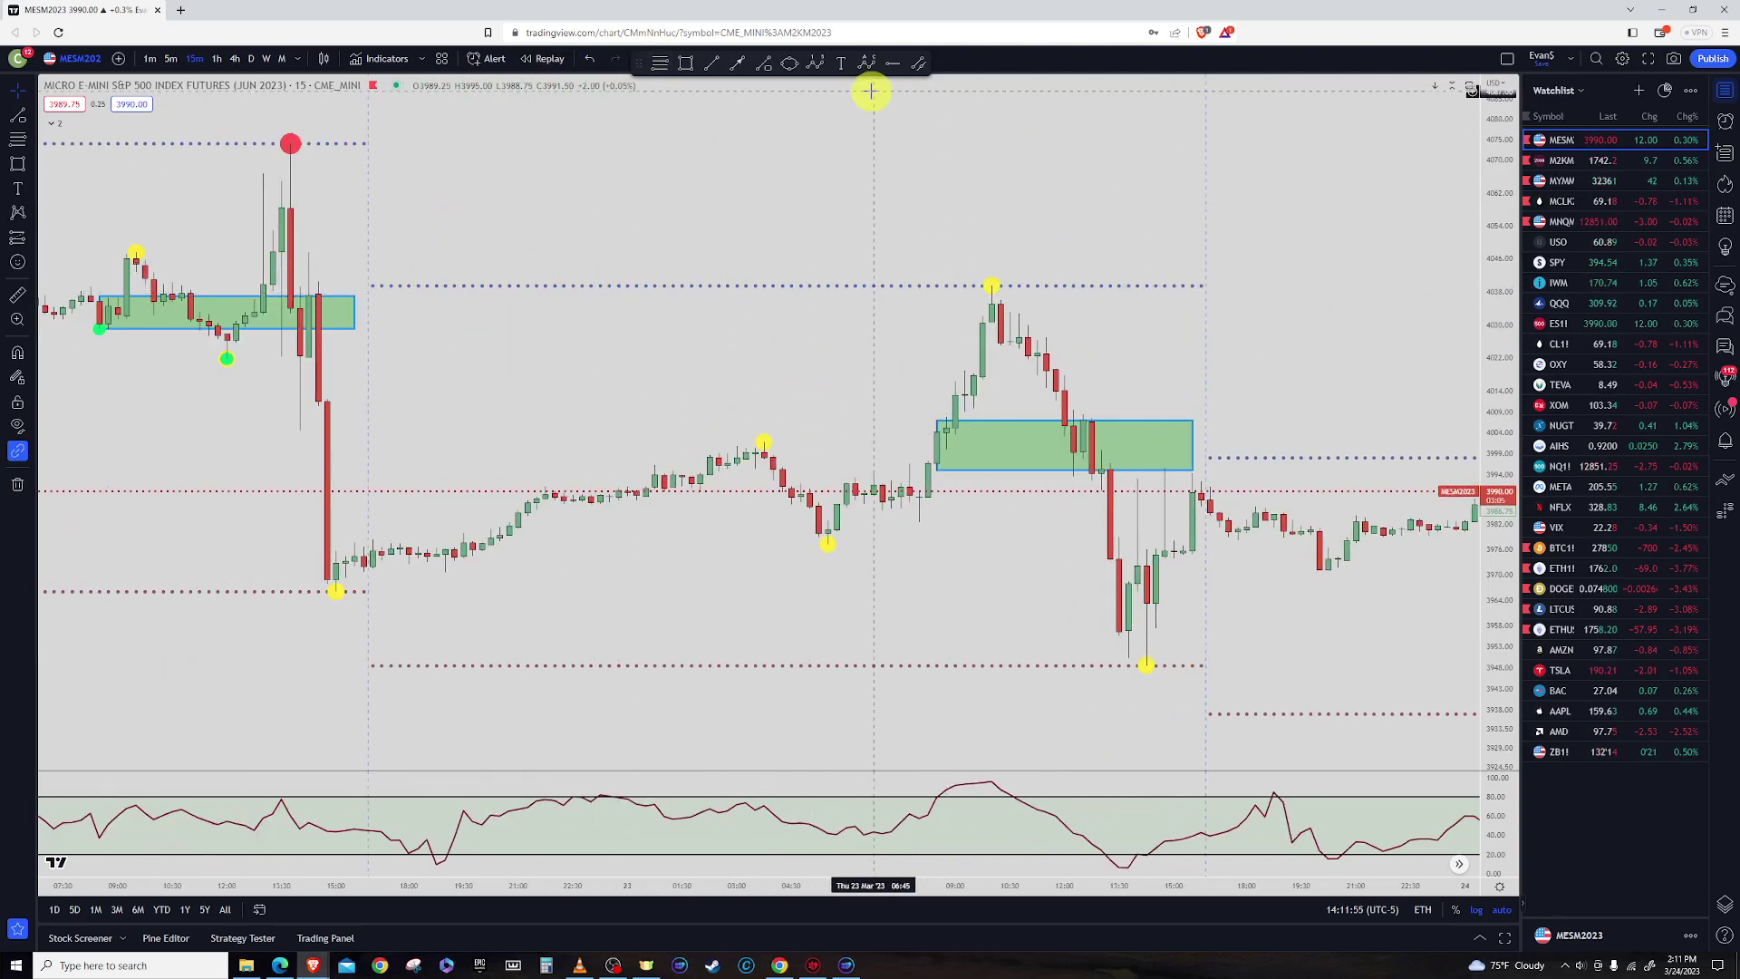
pyautogui.click(657, 61)
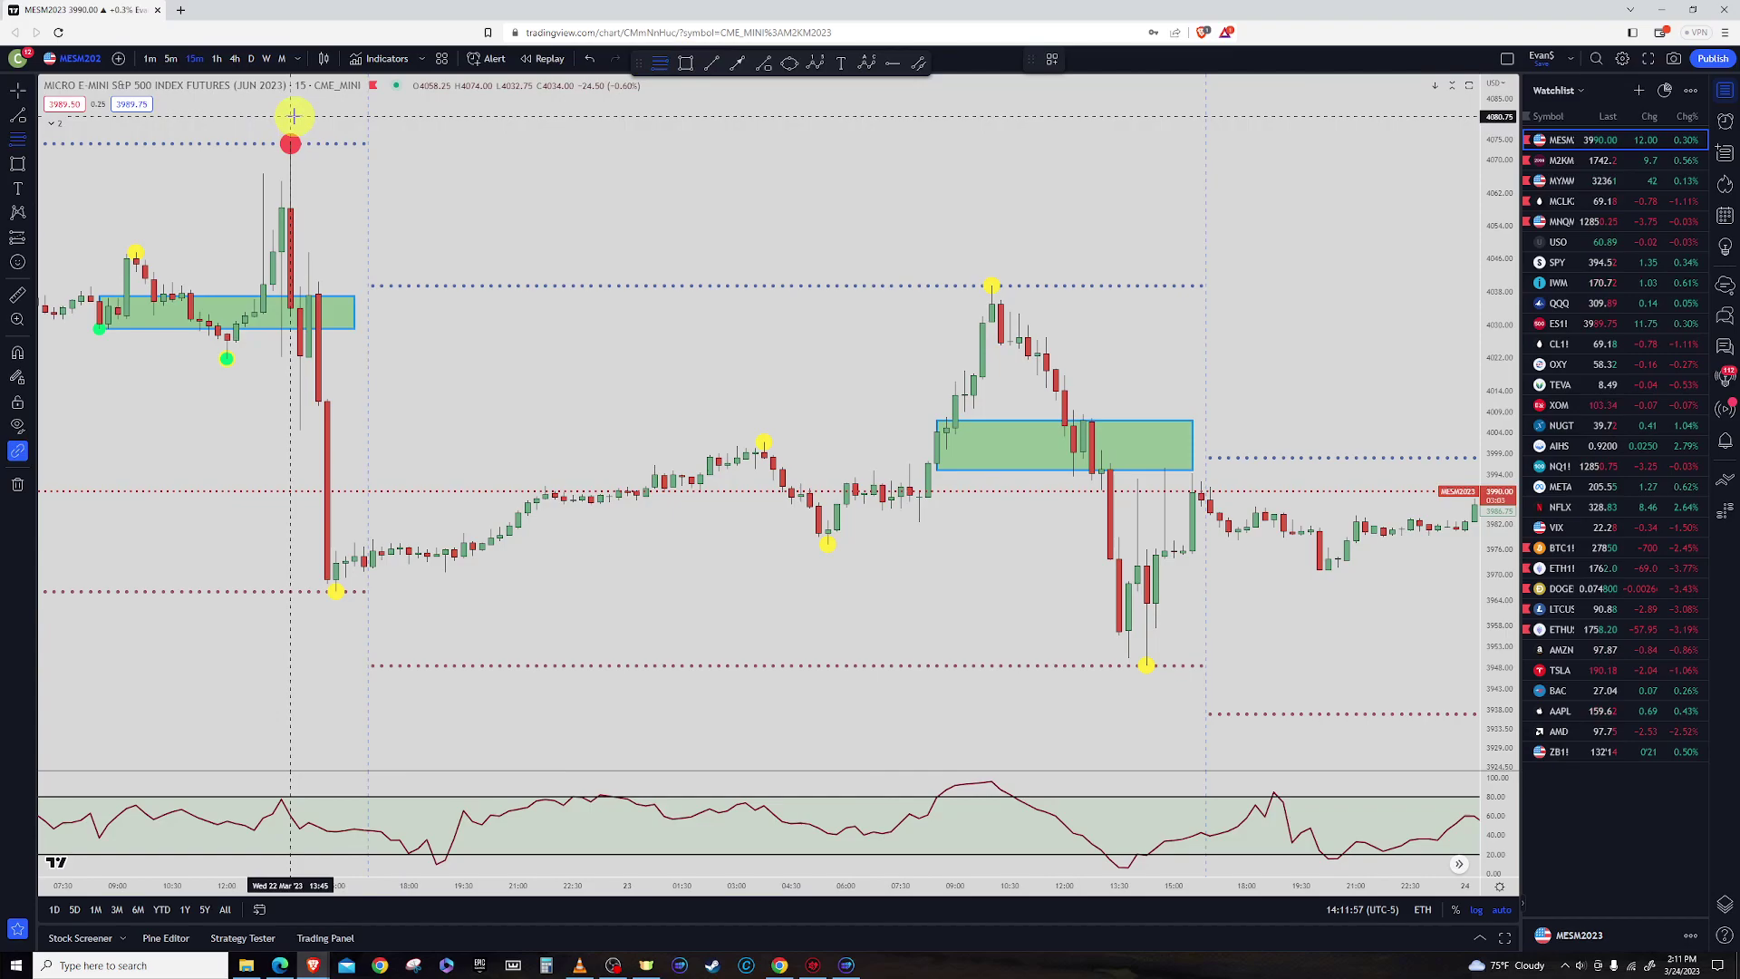
pyautogui.click(293, 116)
pyautogui.click(336, 590)
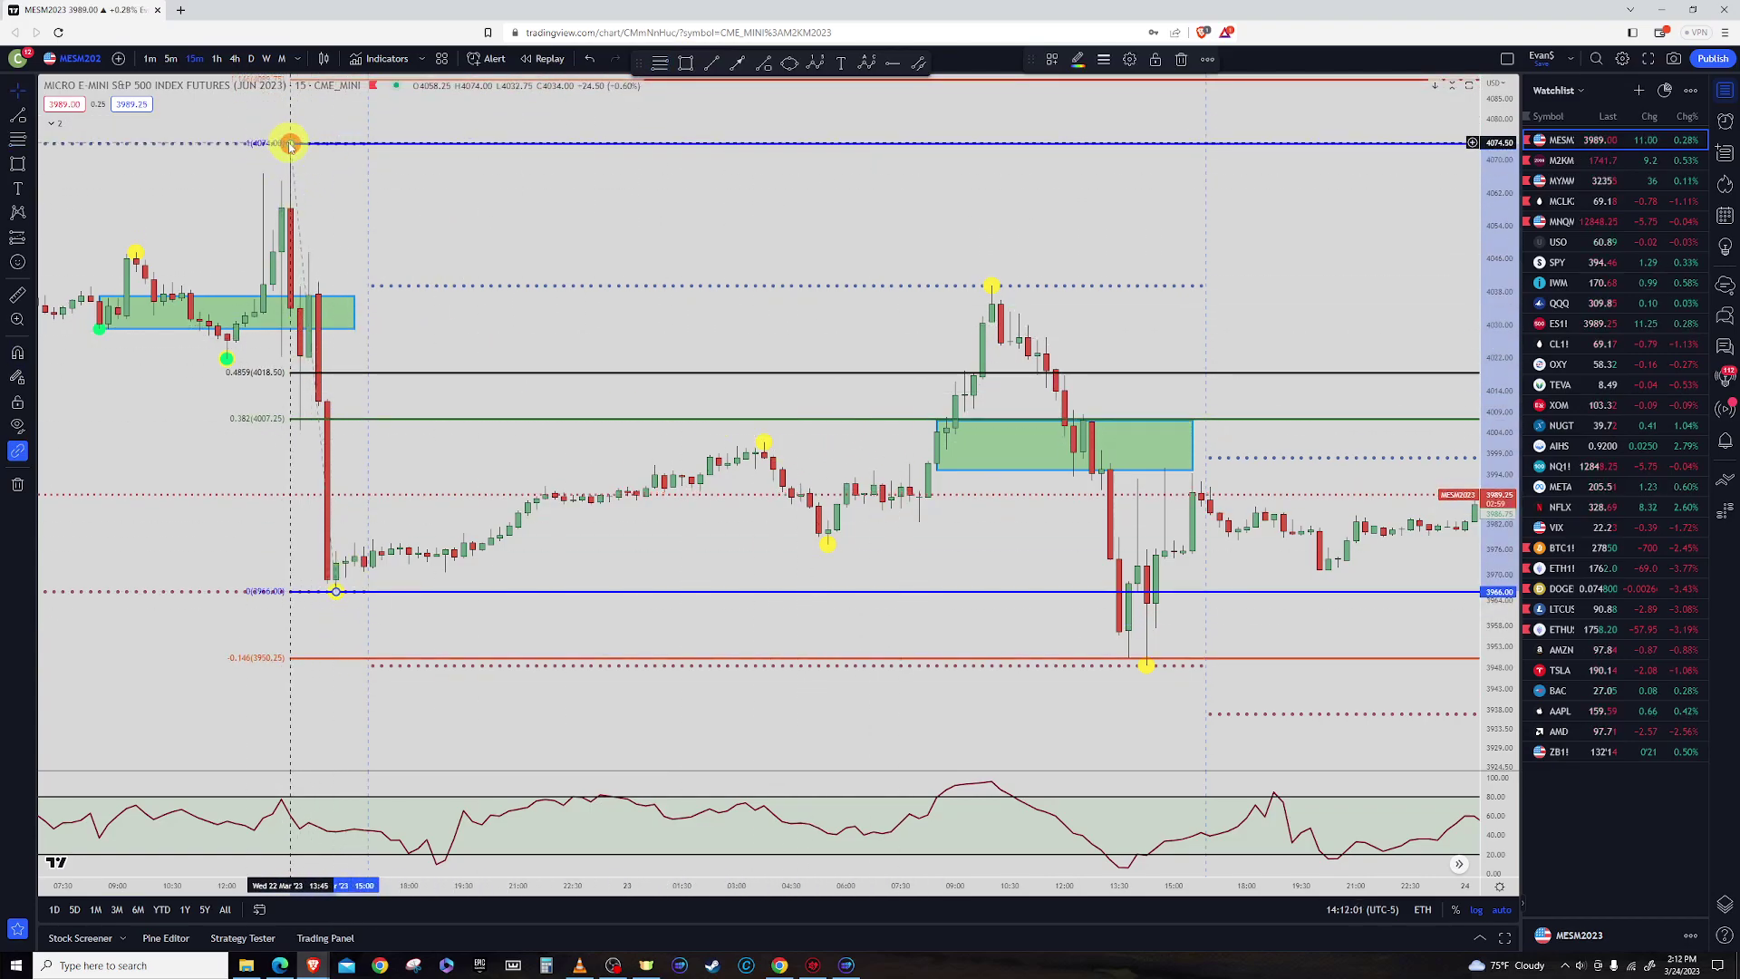
pyautogui.click(290, 143)
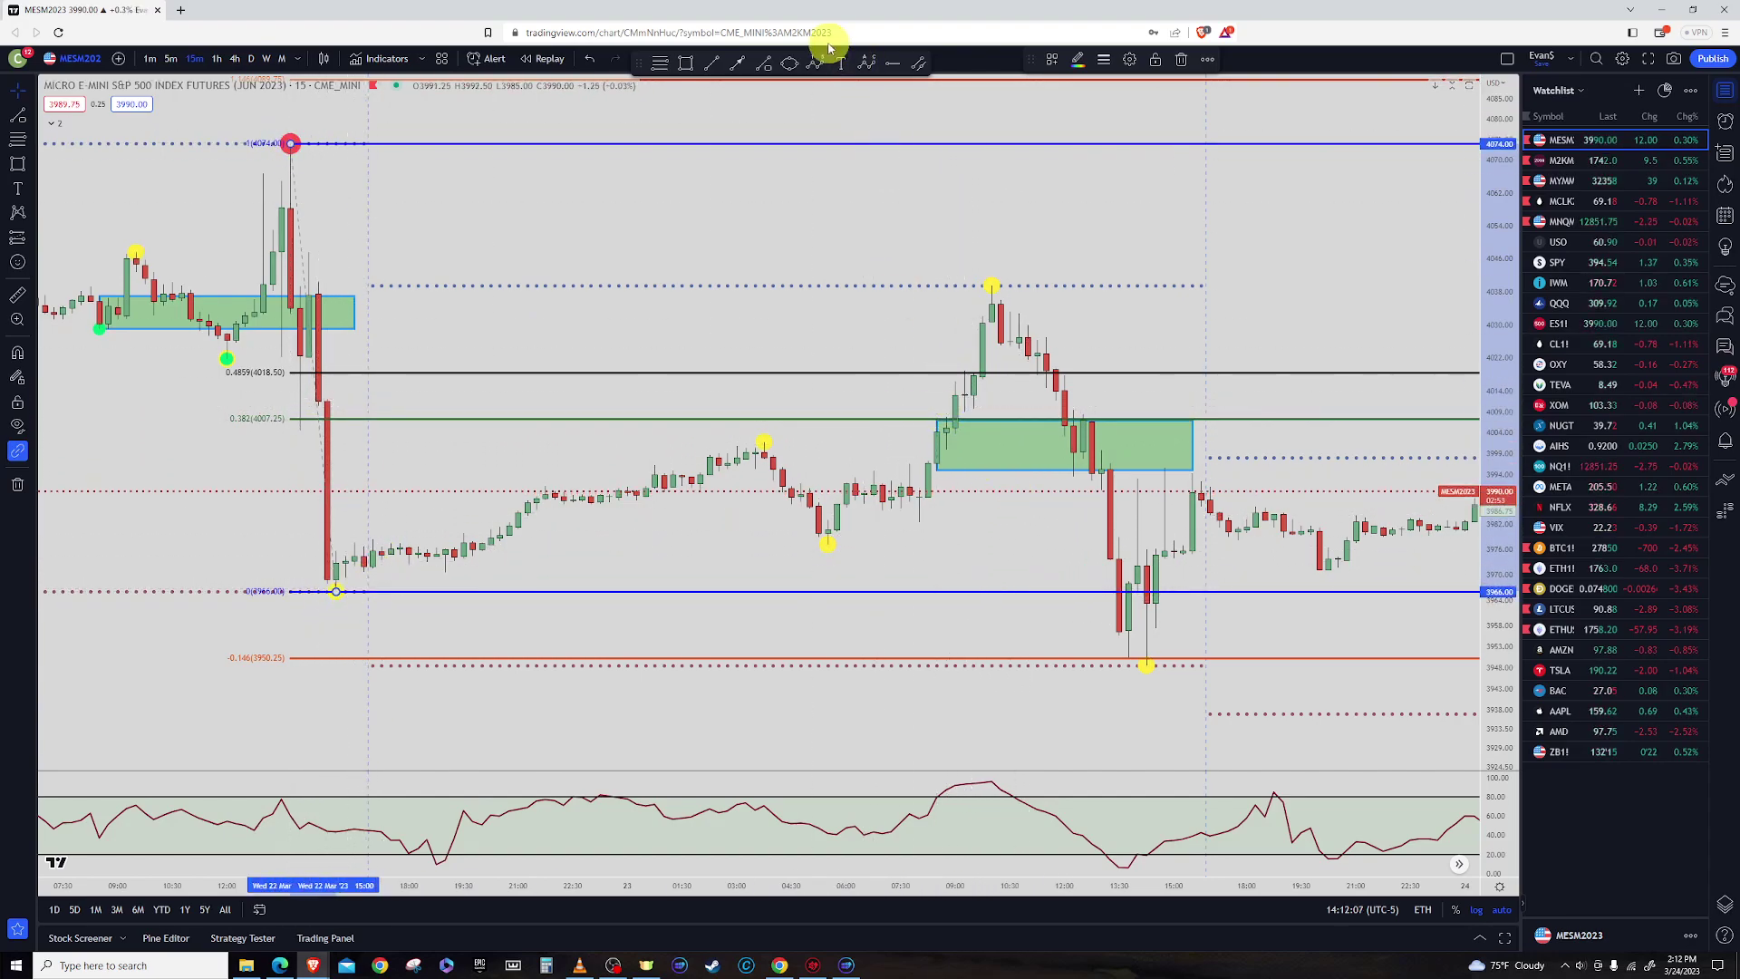
# Measure from the March 23 candle above the green box up to the 0.4859 retracement level with an info line
pyautogui.click(767, 62)
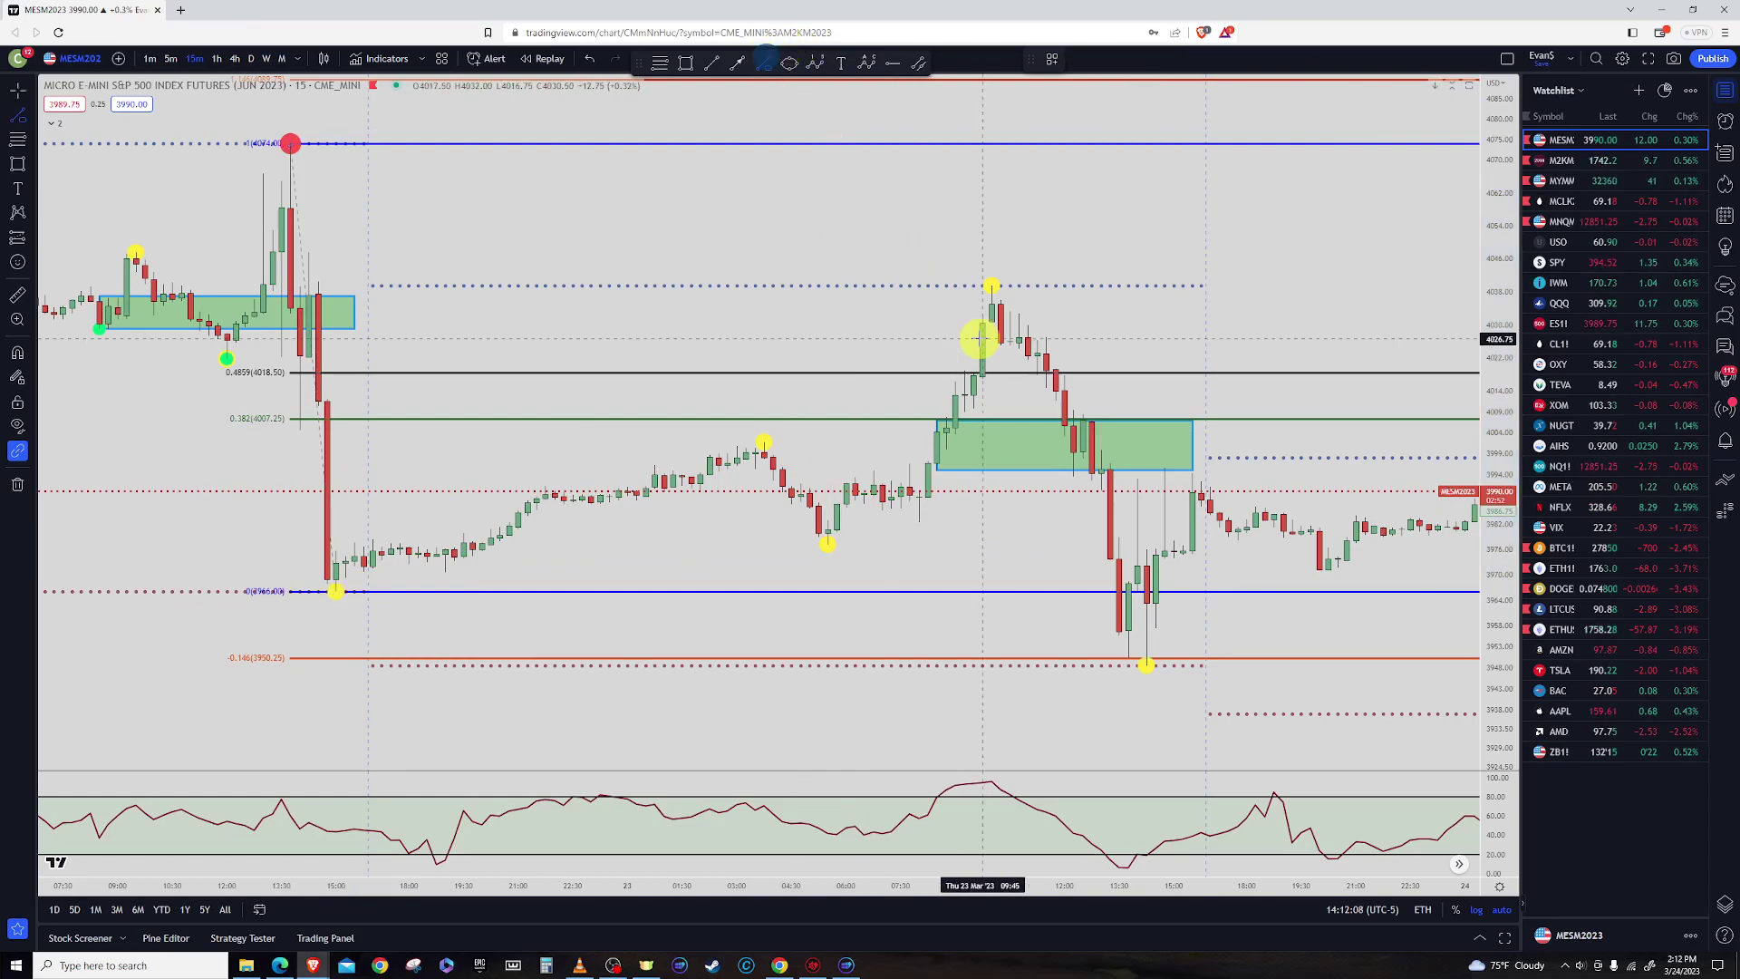
pyautogui.click(965, 396)
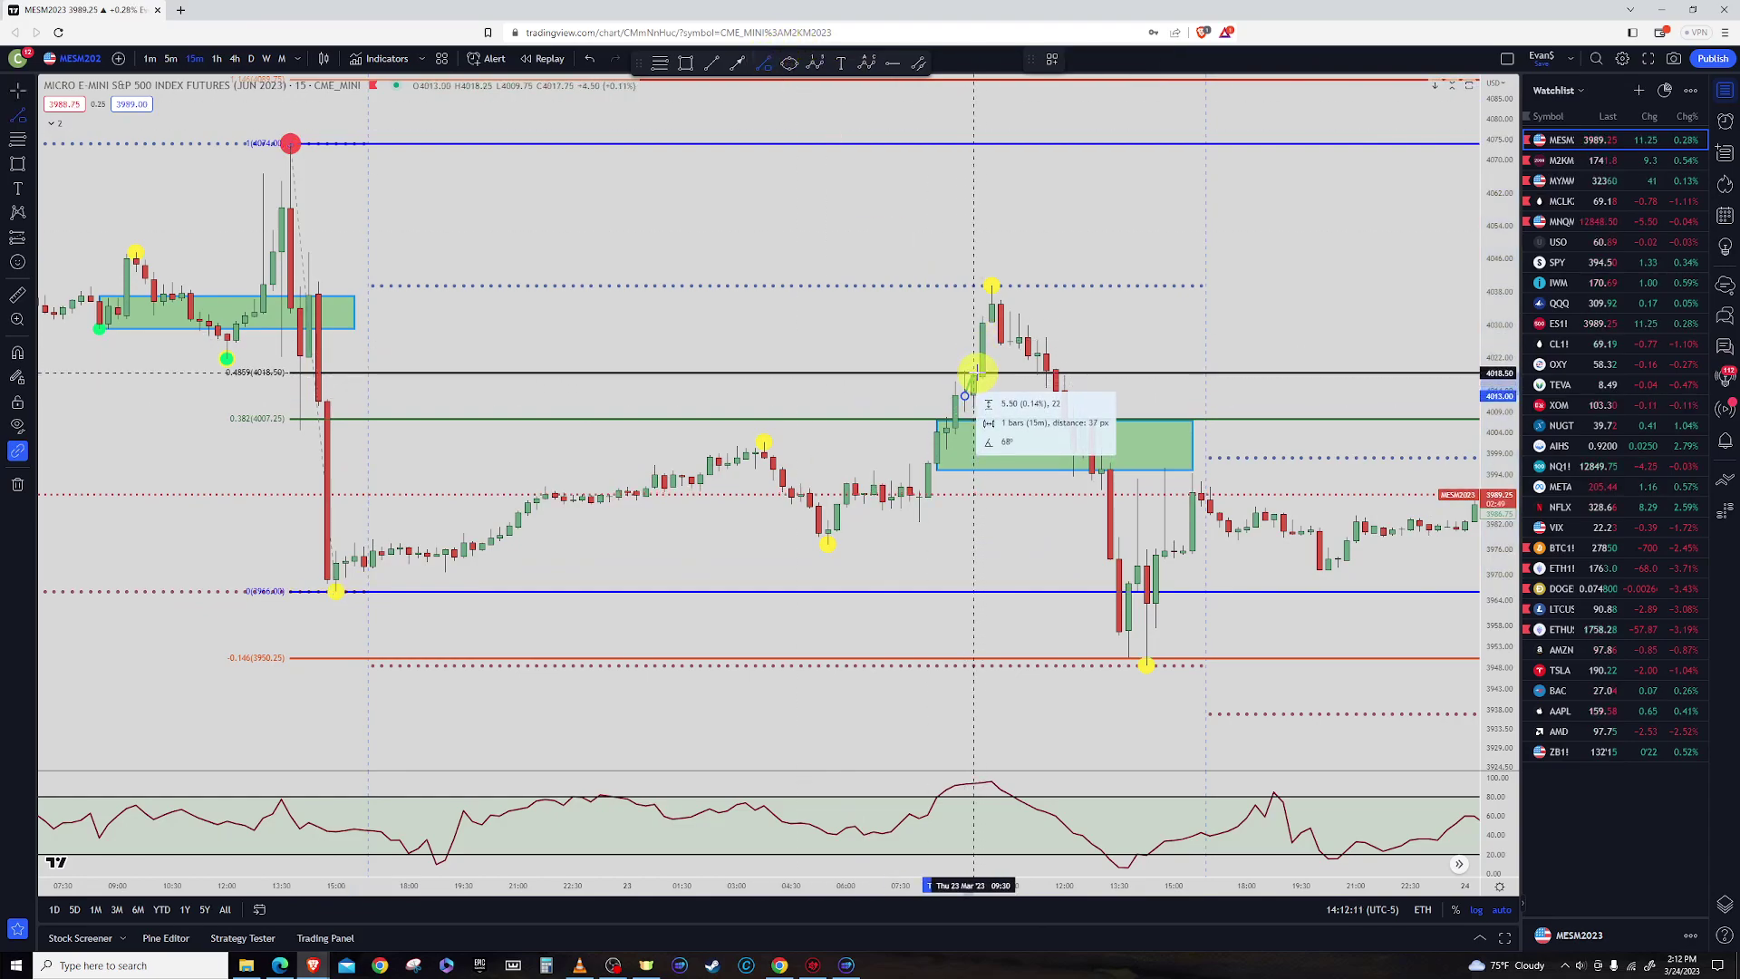
pyautogui.press('Escape')
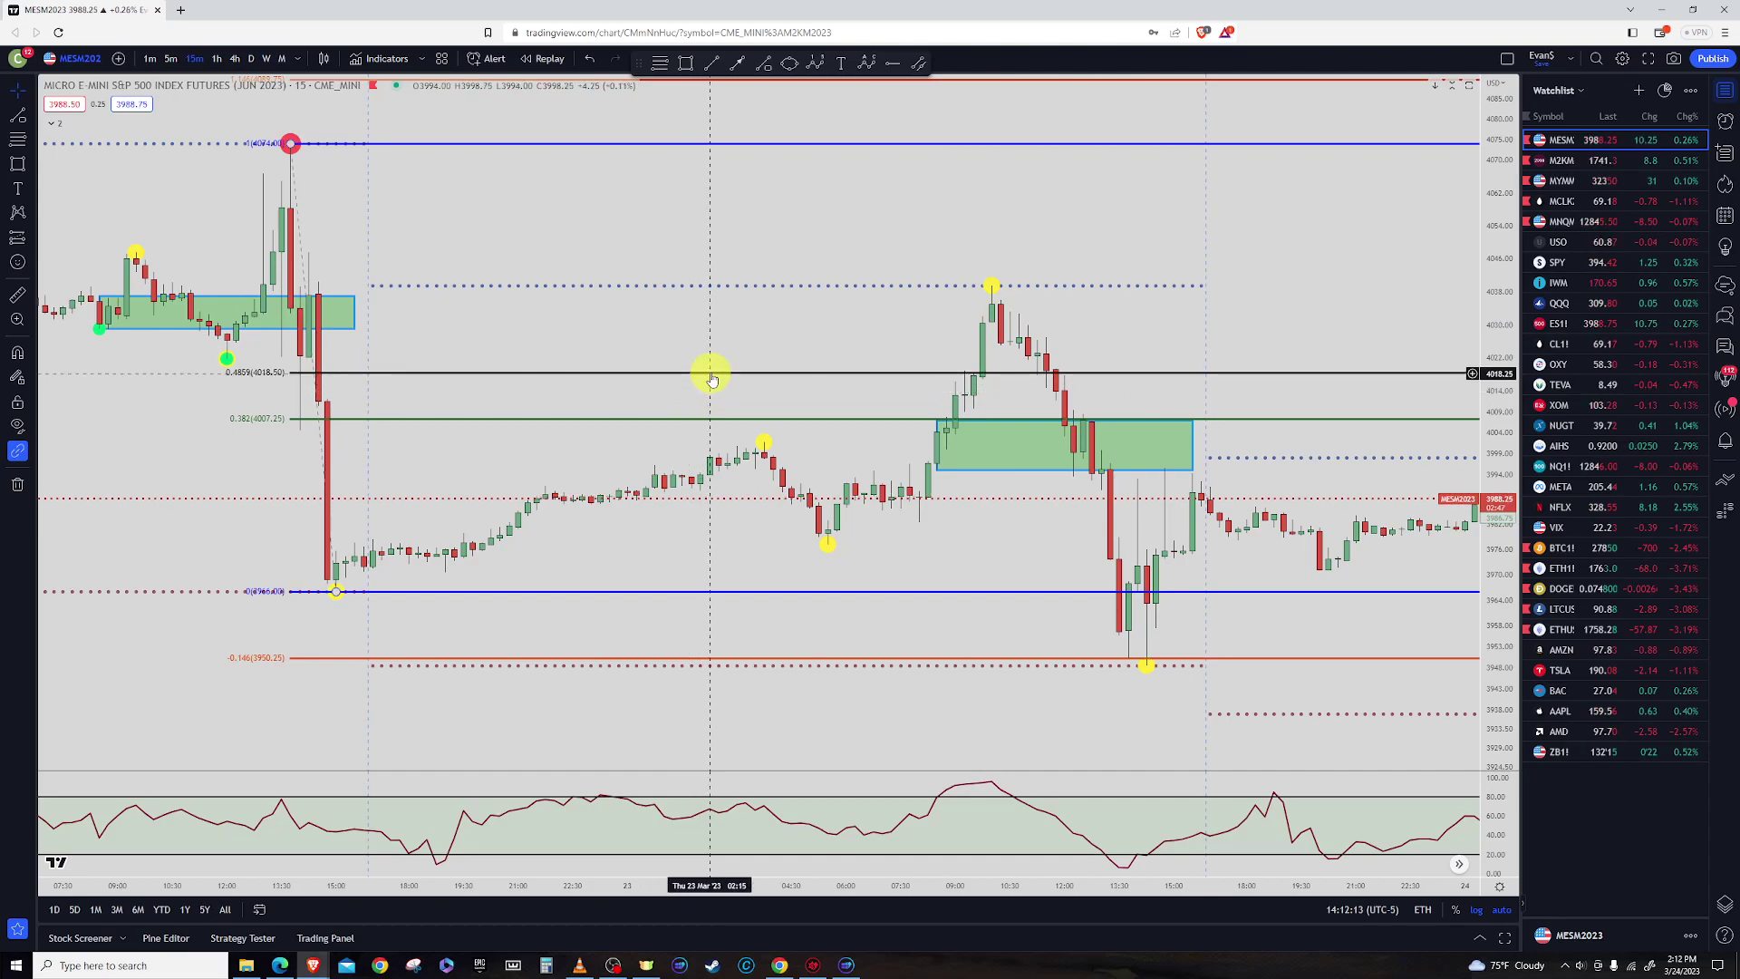
# Measure upward from the lower edge of the March 22 green box, near the midday dip, with an info line
pyautogui.moveTo(399, 354); pyautogui.dragTo(1450, 485)
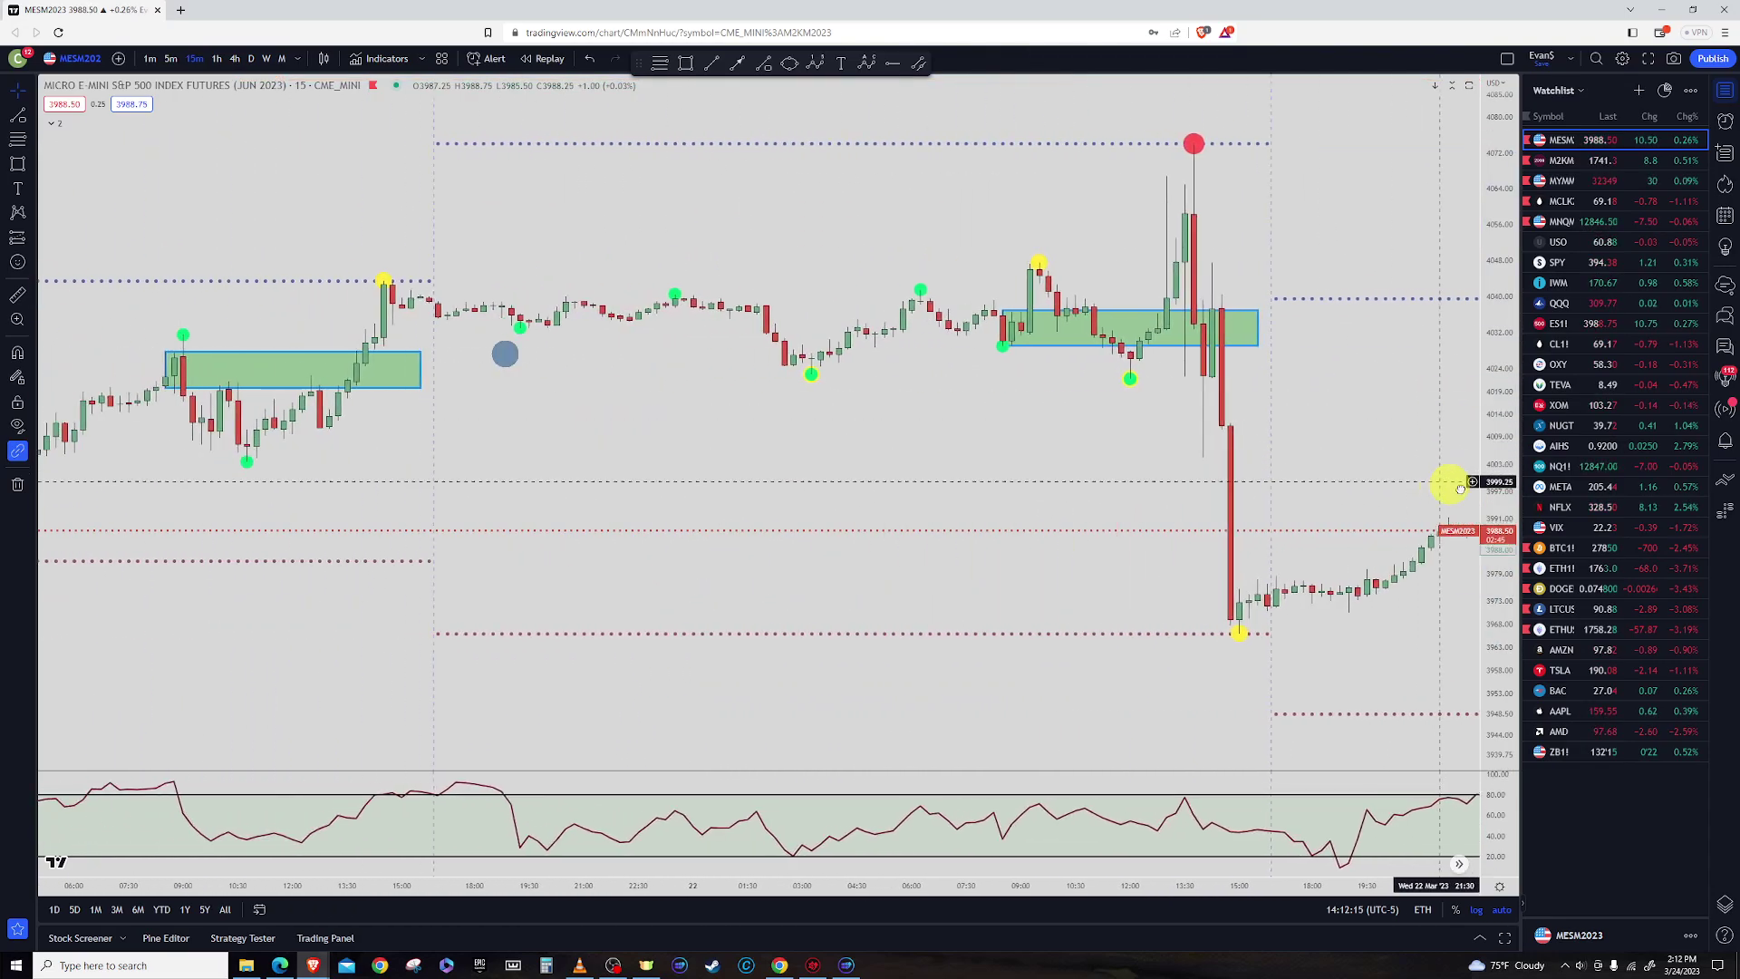
pyautogui.moveTo(1154, 427); pyautogui.dragTo(854, 427)
pyautogui.scroll(3, 852, 380)
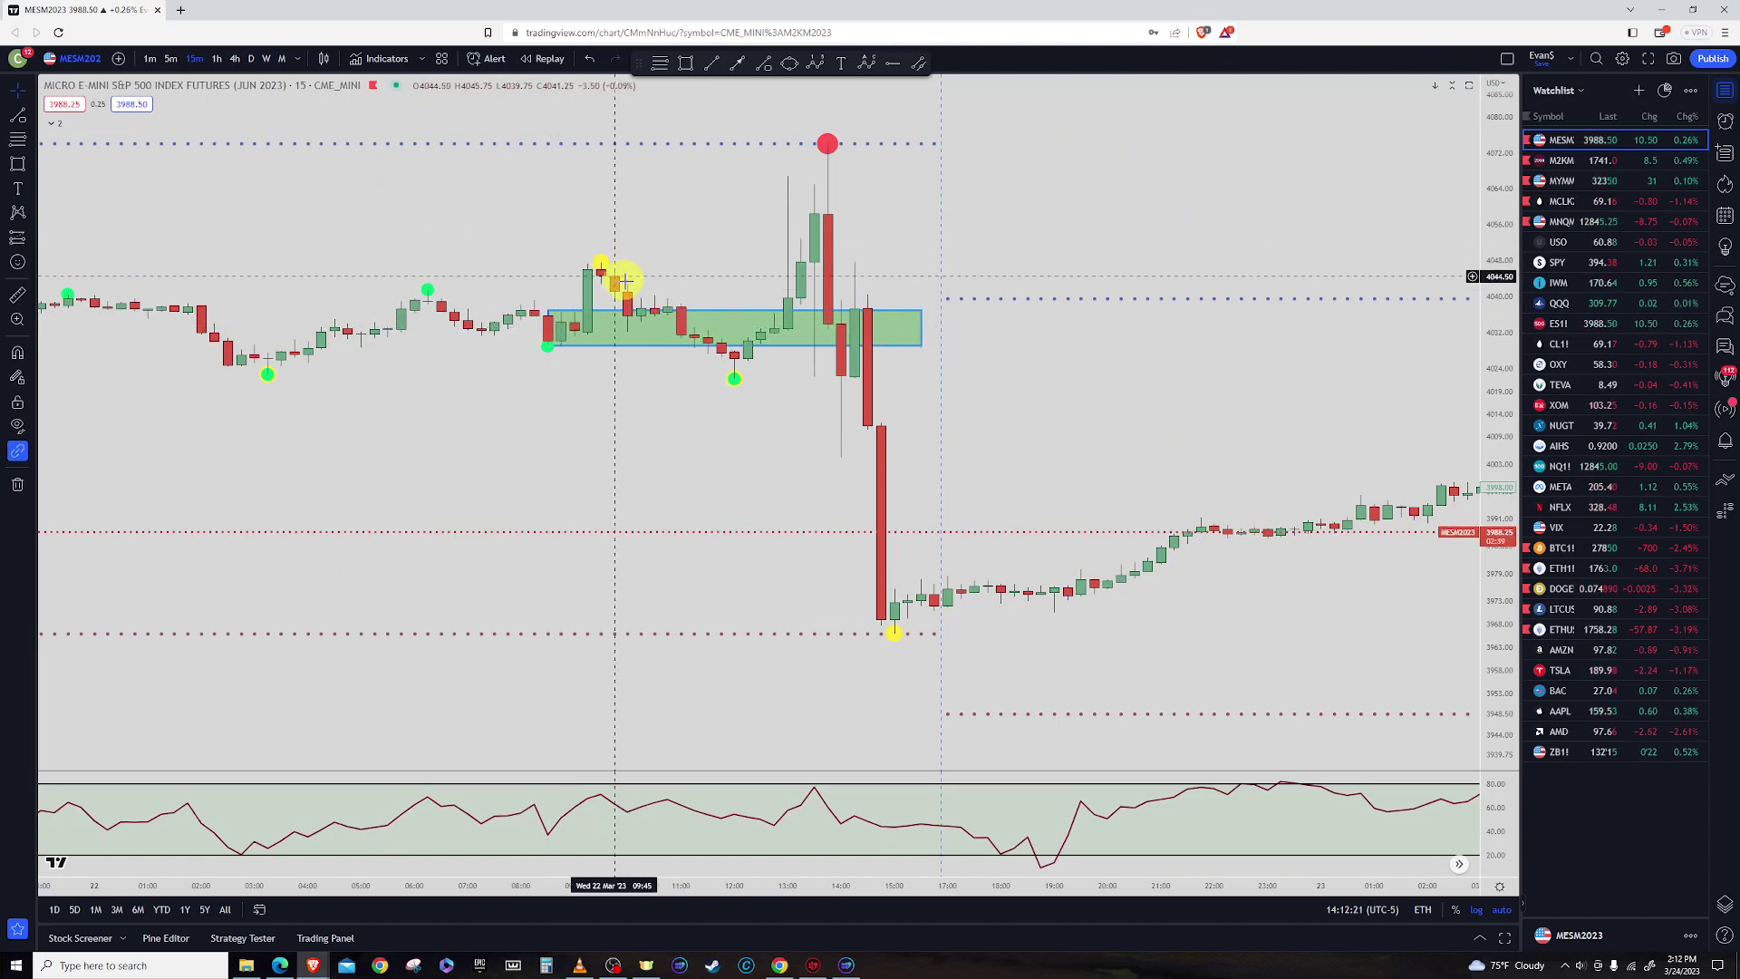
pyautogui.click(712, 352)
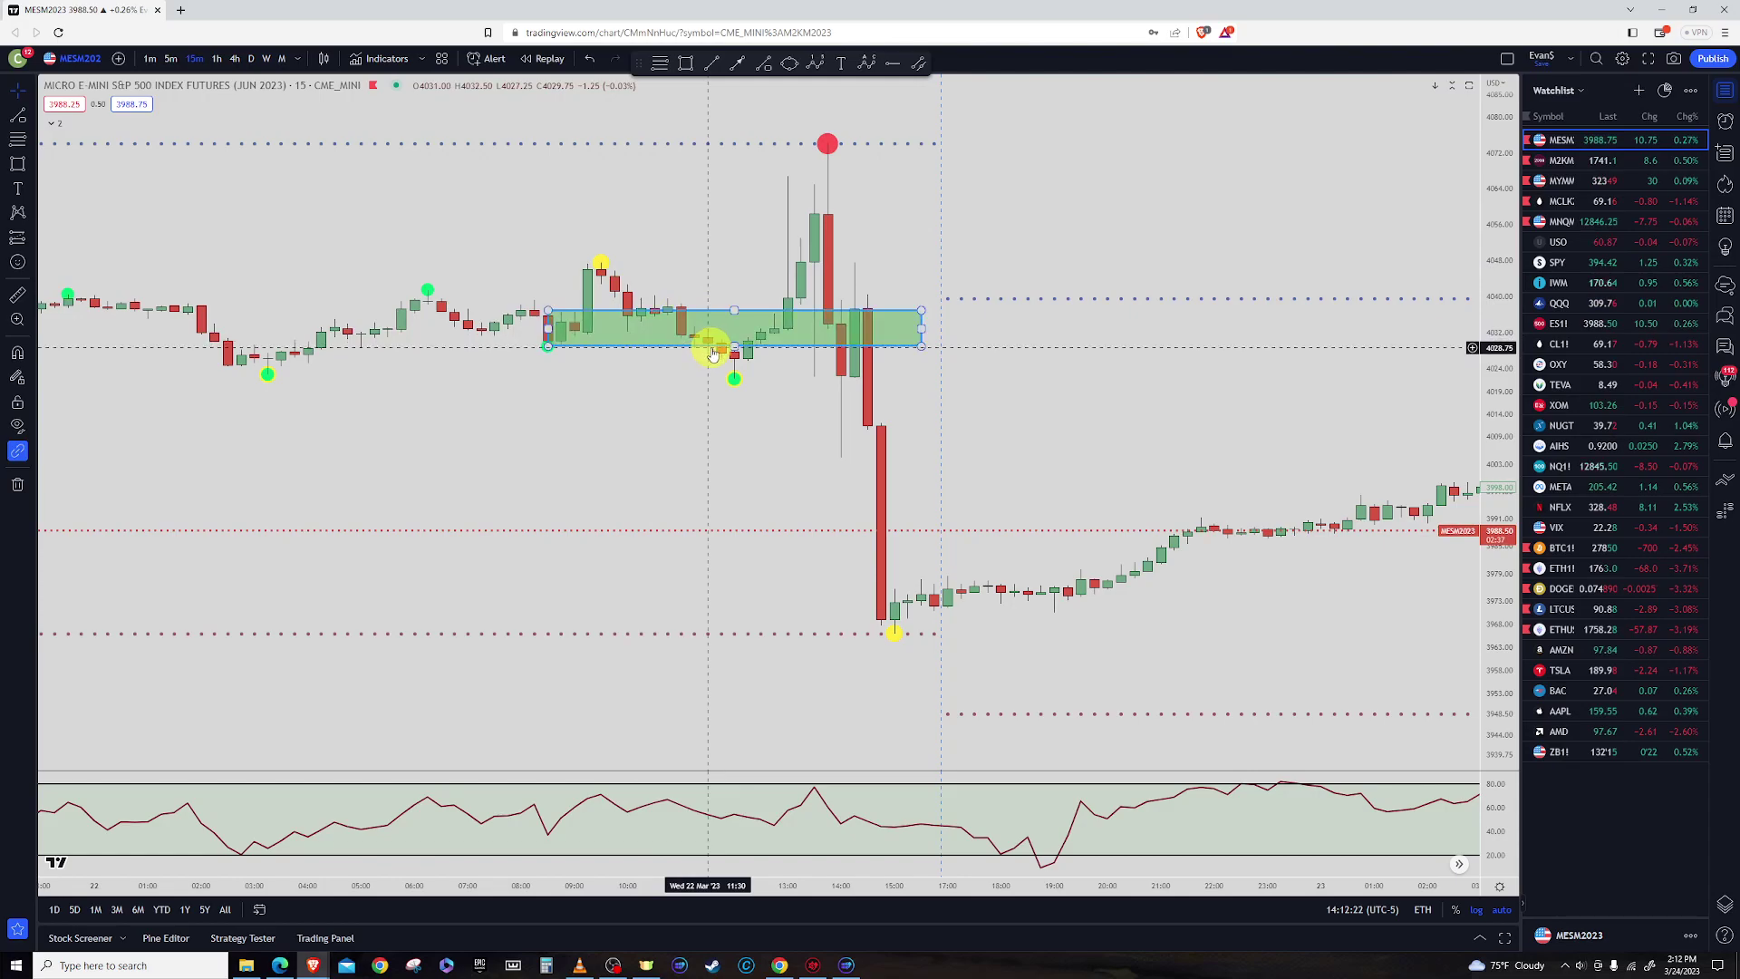
pyautogui.click(765, 65)
pyautogui.click(718, 344)
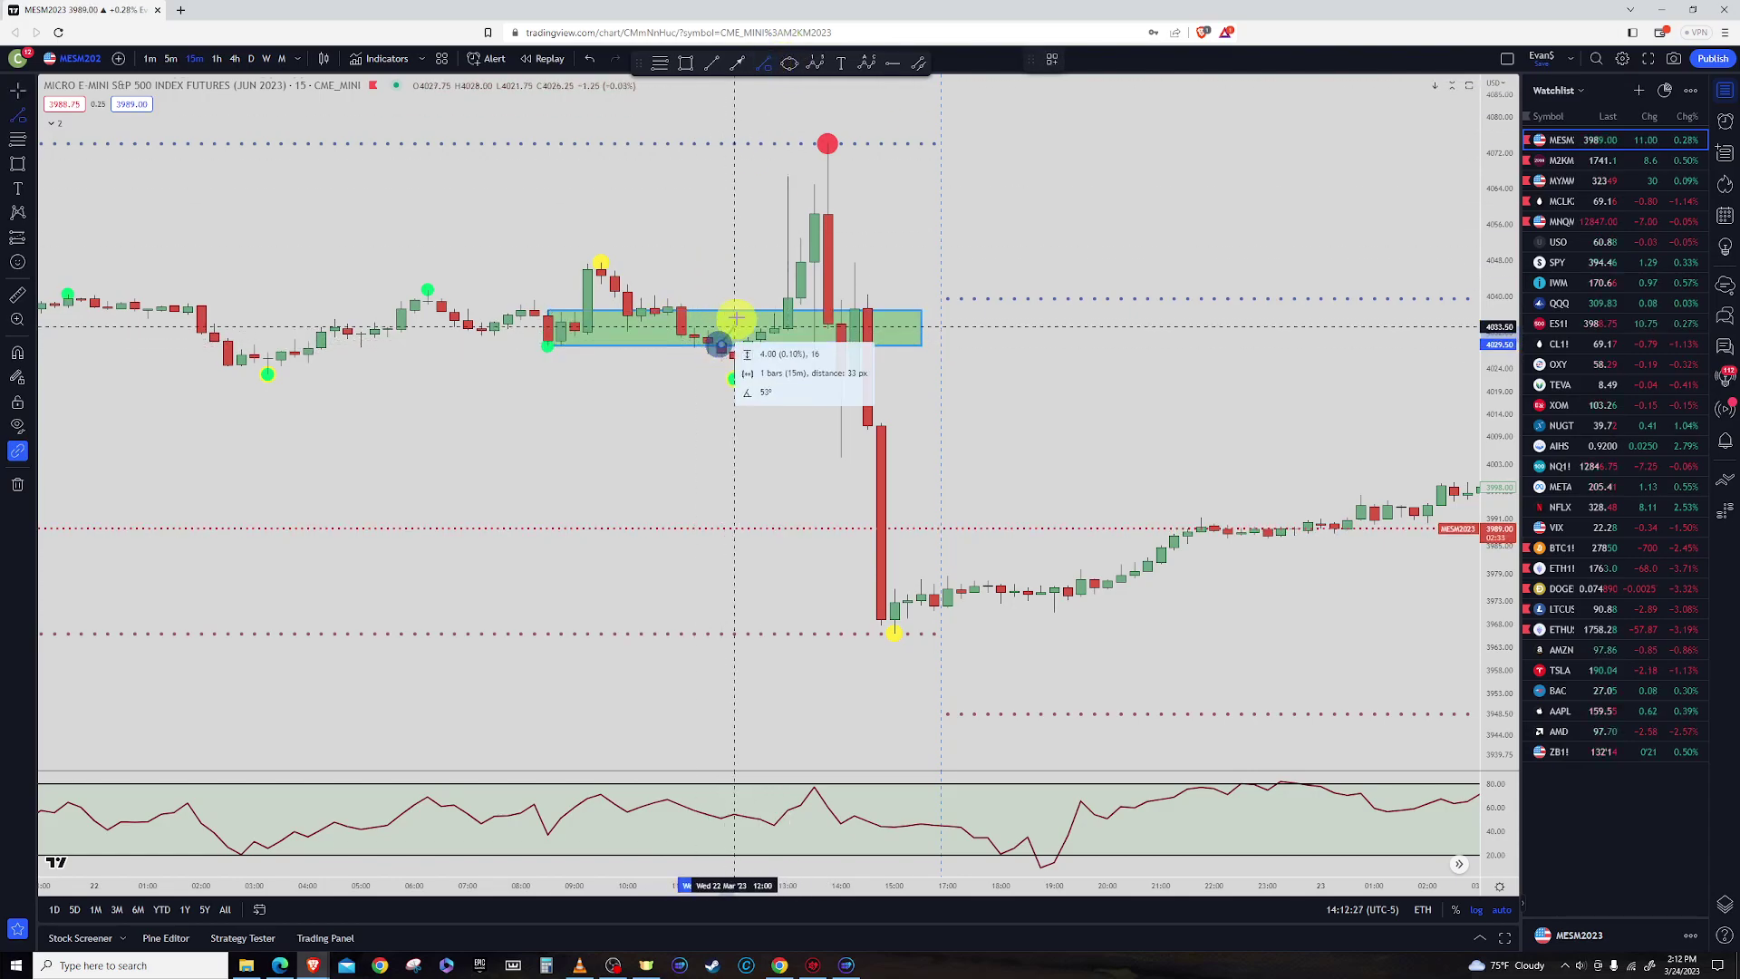
pyautogui.rightClick(793, 216)
# Draw a Fibonacci retracement from the March 20 19:00 low at 3981.75 up to the March 21 09:00 high at 4031.50
pyautogui.scroll(-4, 808, 384)
pyautogui.moveTo(477, 478); pyautogui.dragTo(1169, 473)
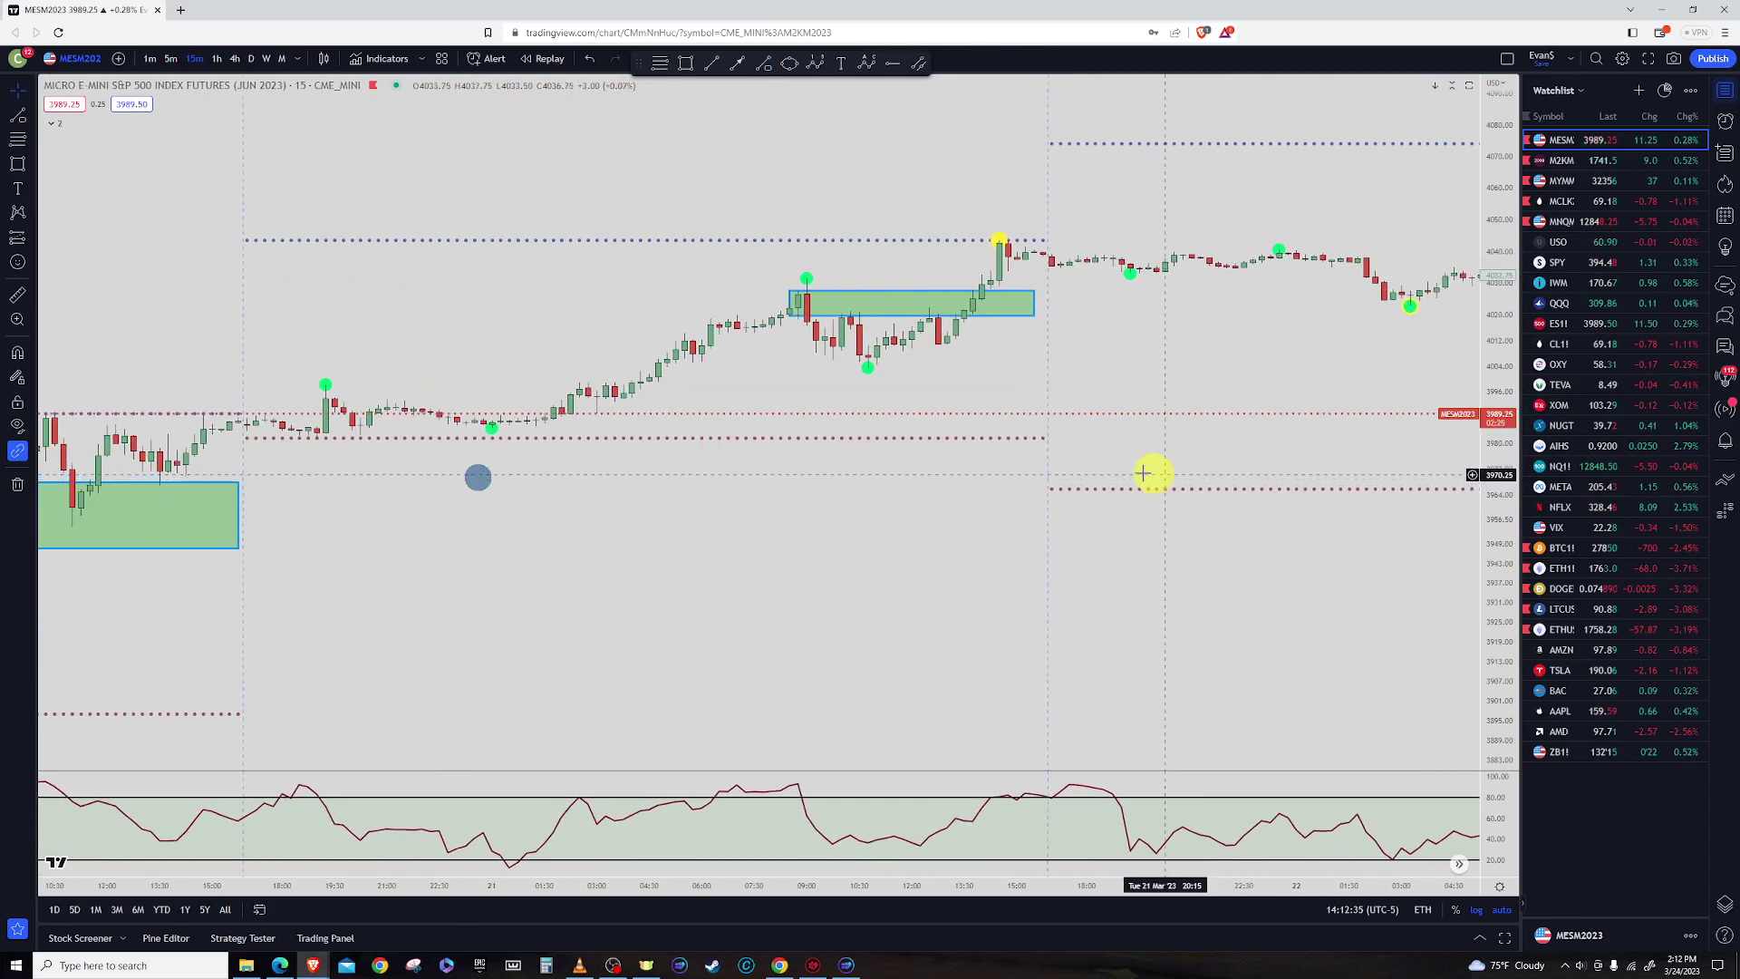
pyautogui.scroll(5, 822, 404)
pyautogui.moveTo(889, 494); pyautogui.dragTo(1255, 486)
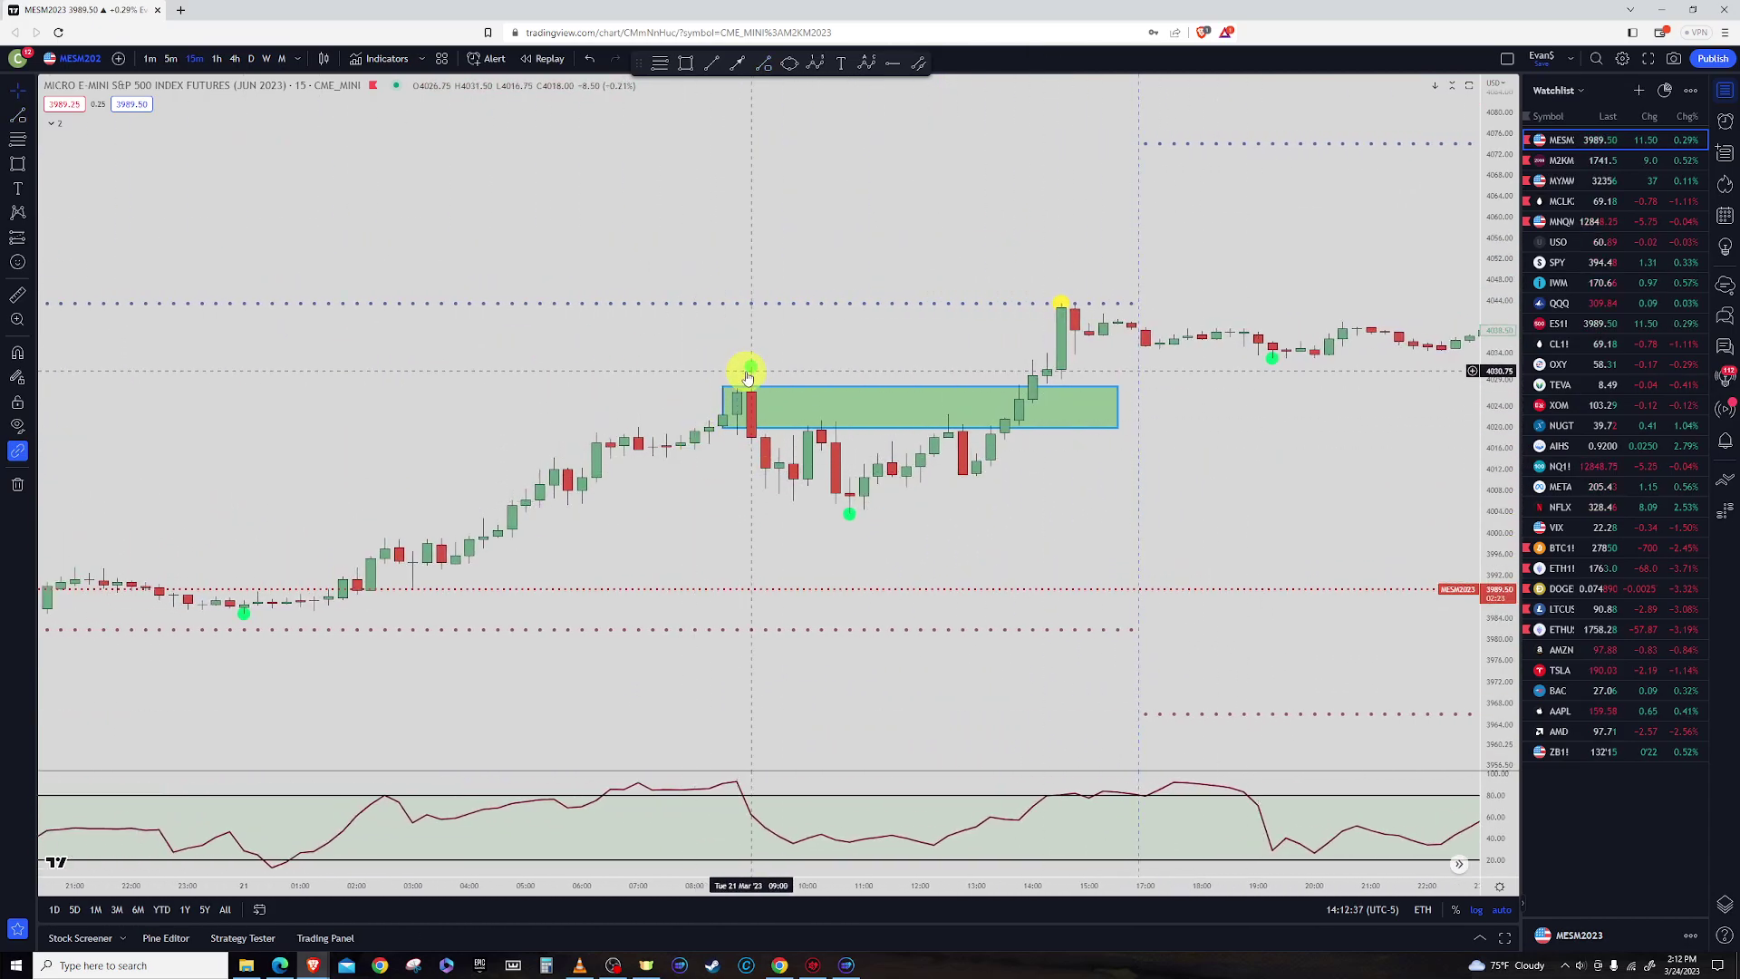
pyautogui.scroll(-2, 748, 378)
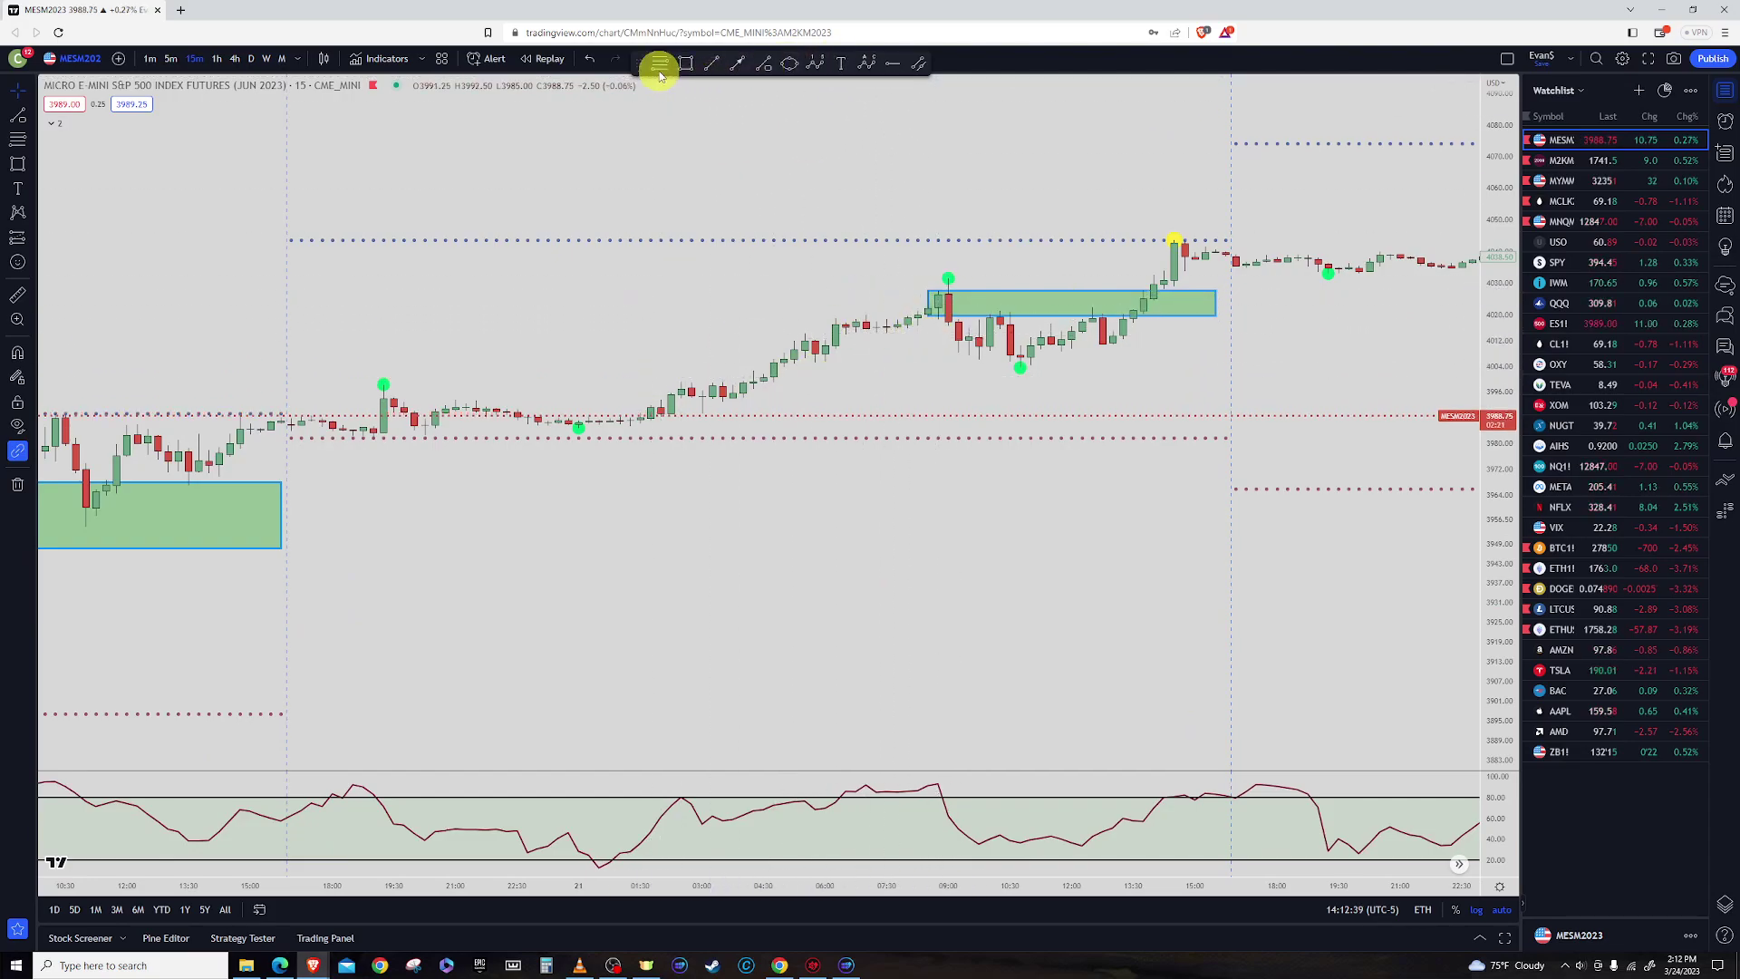
pyautogui.click(660, 71)
pyautogui.moveTo(377, 453); pyautogui.dragTo(948, 258)
pyautogui.click(1559, 466)
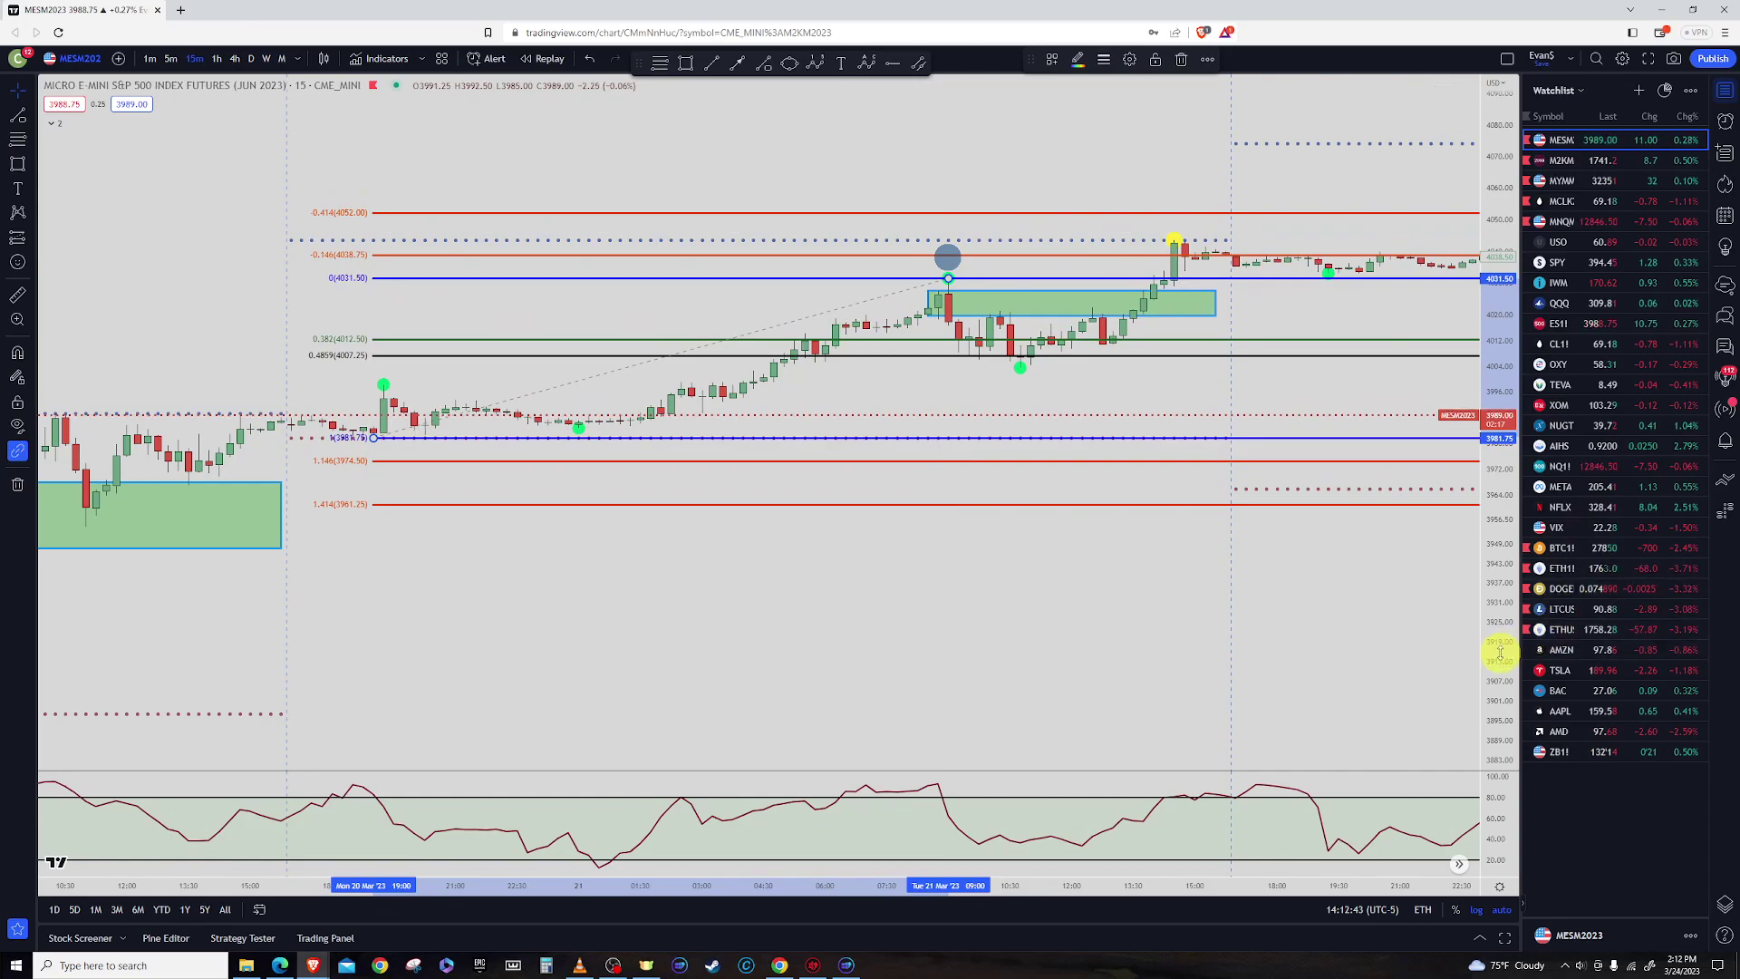
# Adjust the starting edge of the March 21 green box, leaving it aligned with the 08:30 candle
pyautogui.moveTo(1495, 653); pyautogui.dragTo(1504, 263)
pyautogui.moveTo(1289, 338); pyautogui.dragTo(1178, 569)
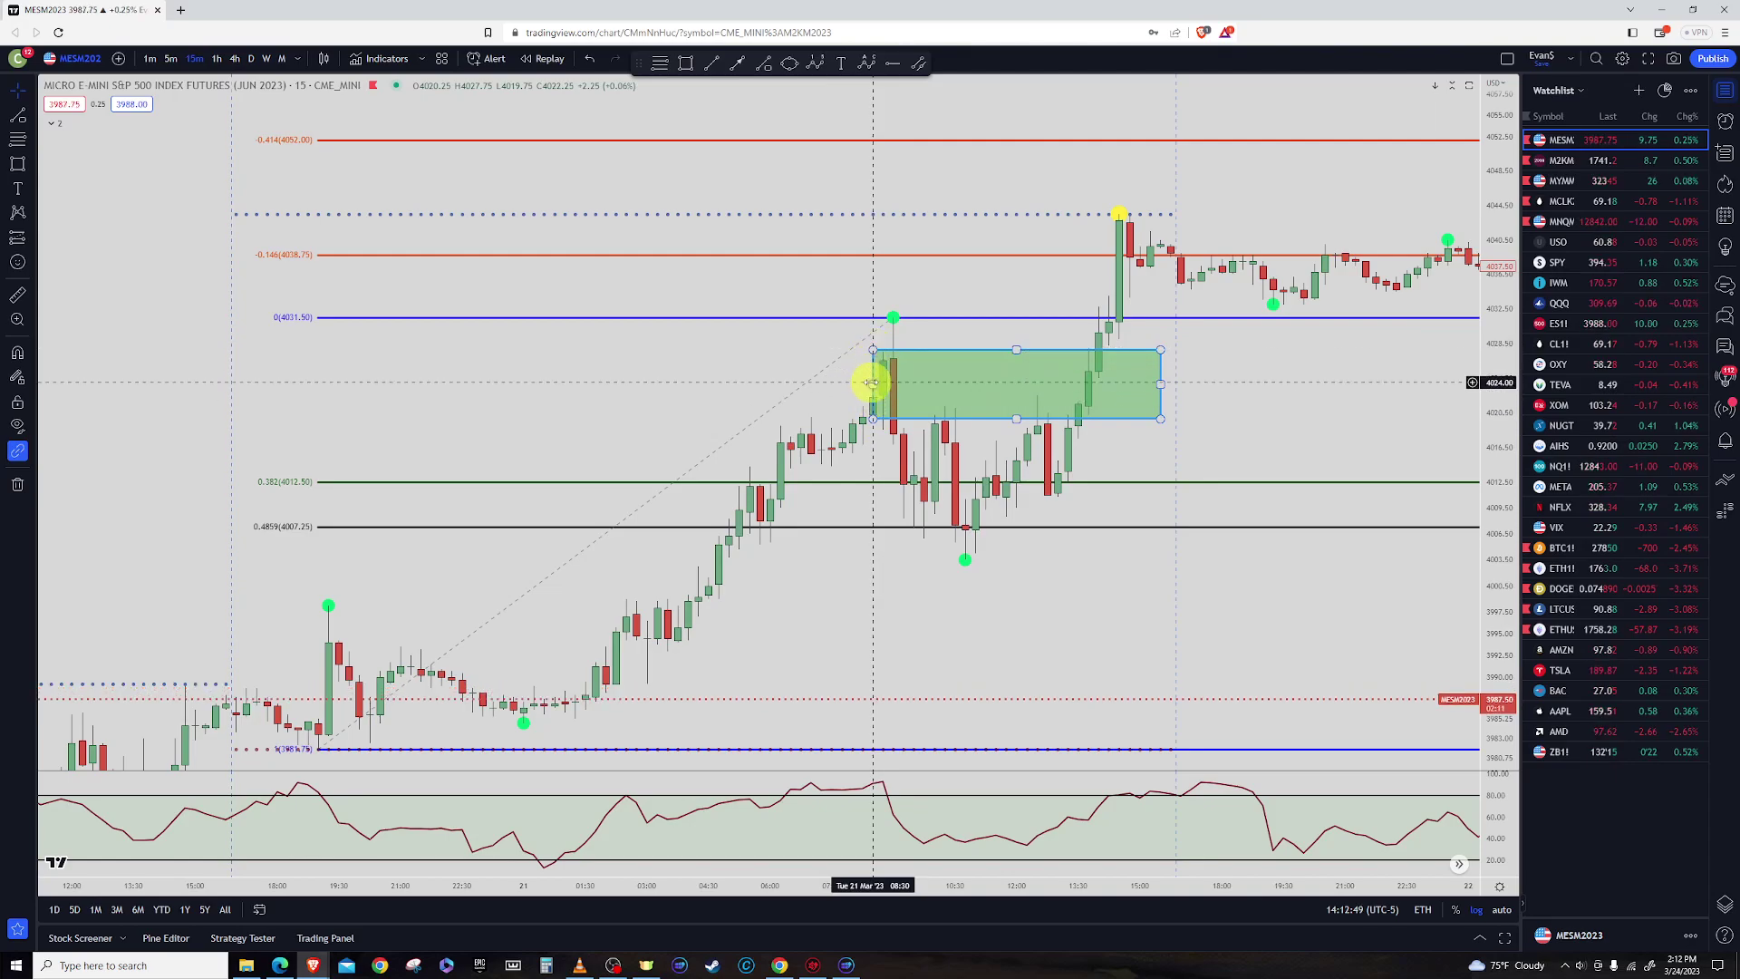
pyautogui.moveTo(870, 384); pyautogui.dragTo(868, 383)
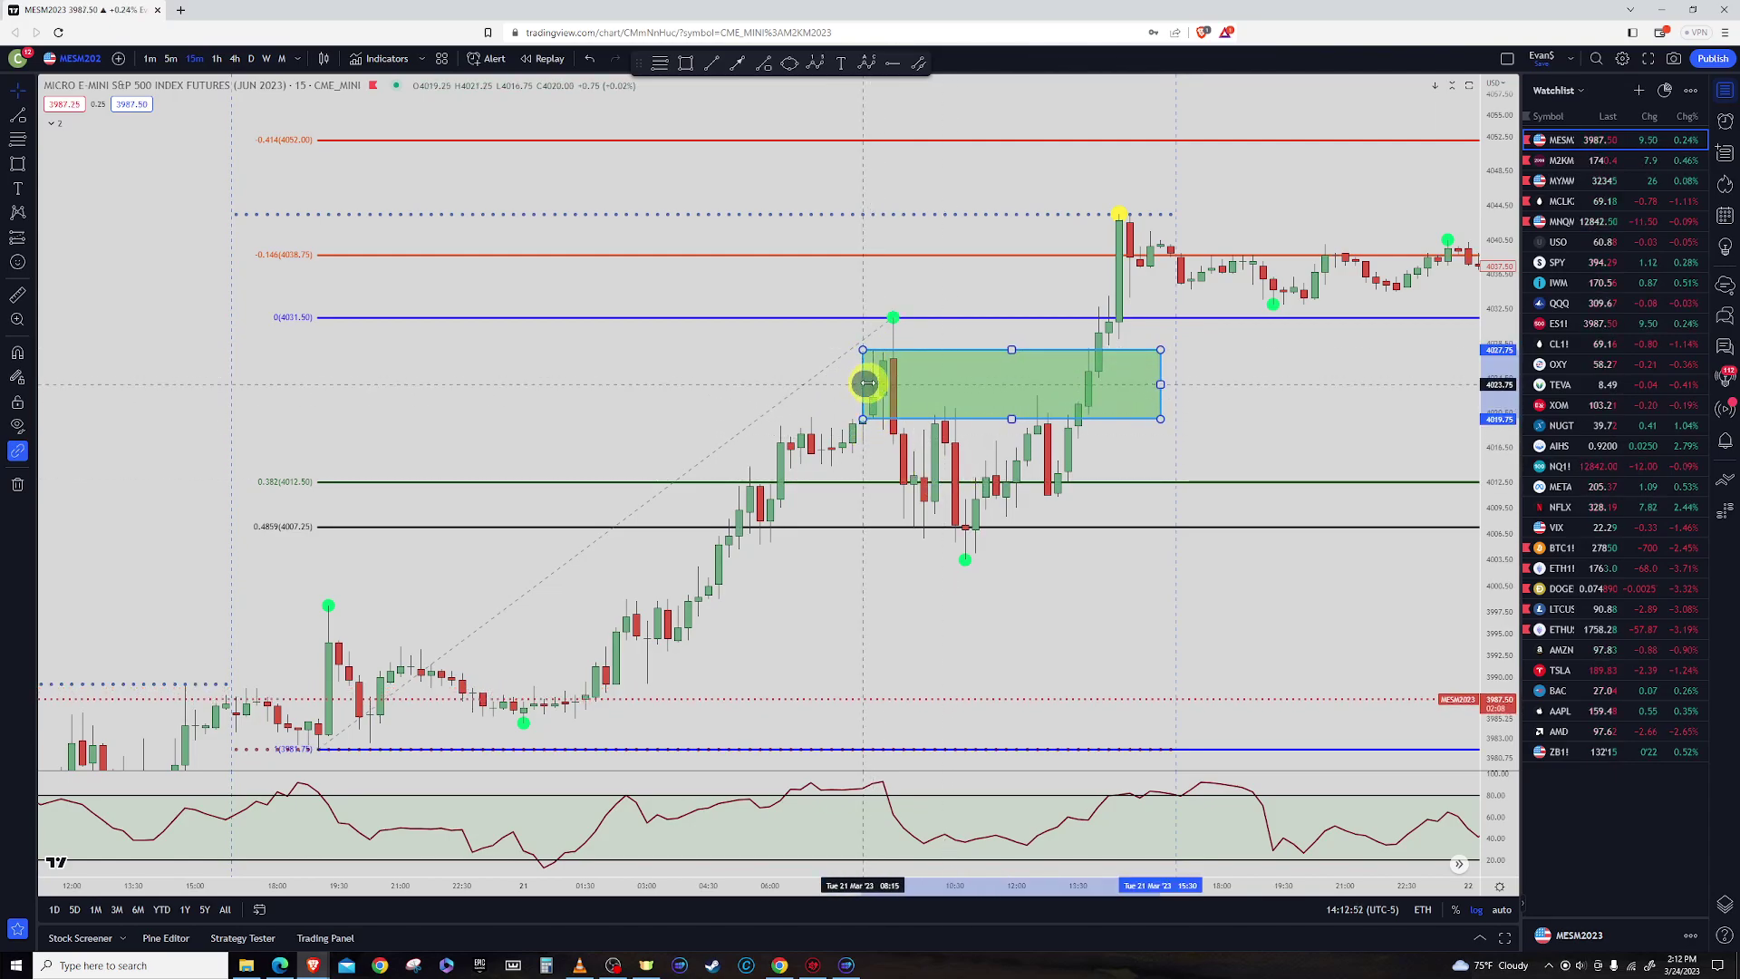
pyautogui.click(873, 493)
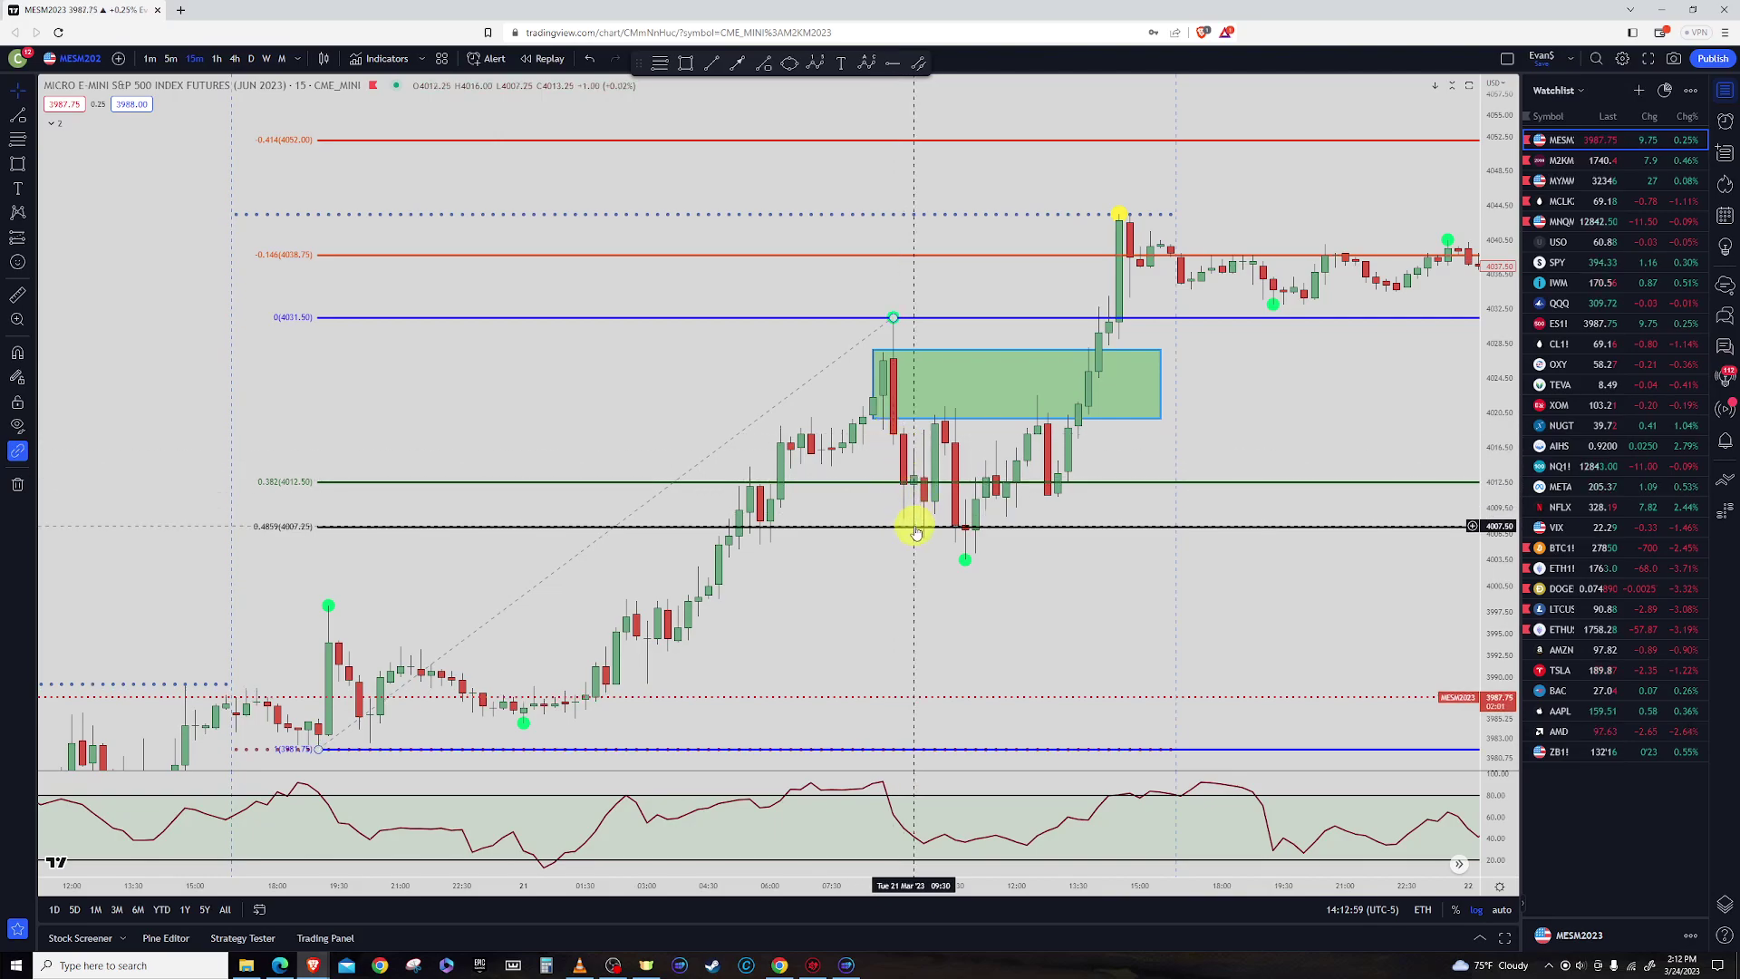
# Measure from the March 21 09:30 candle down to the 0.4859 retracement level with an info line, and delete the retracement
pyautogui.click(764, 61)
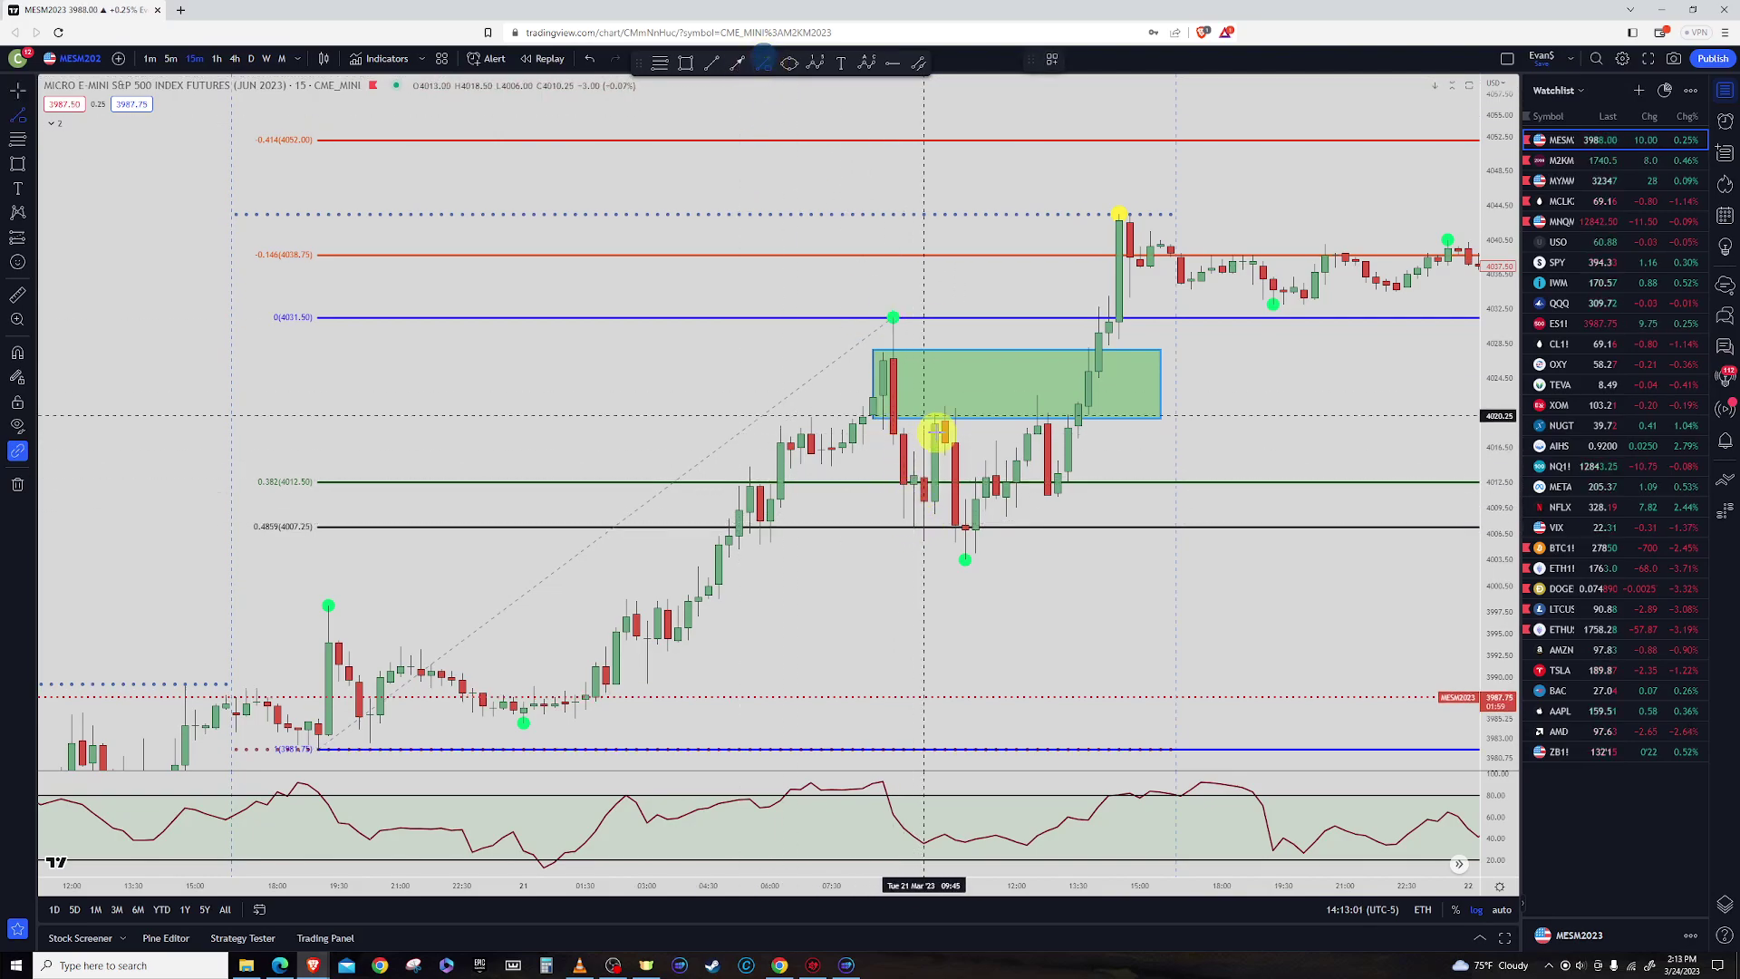
pyautogui.click(913, 434)
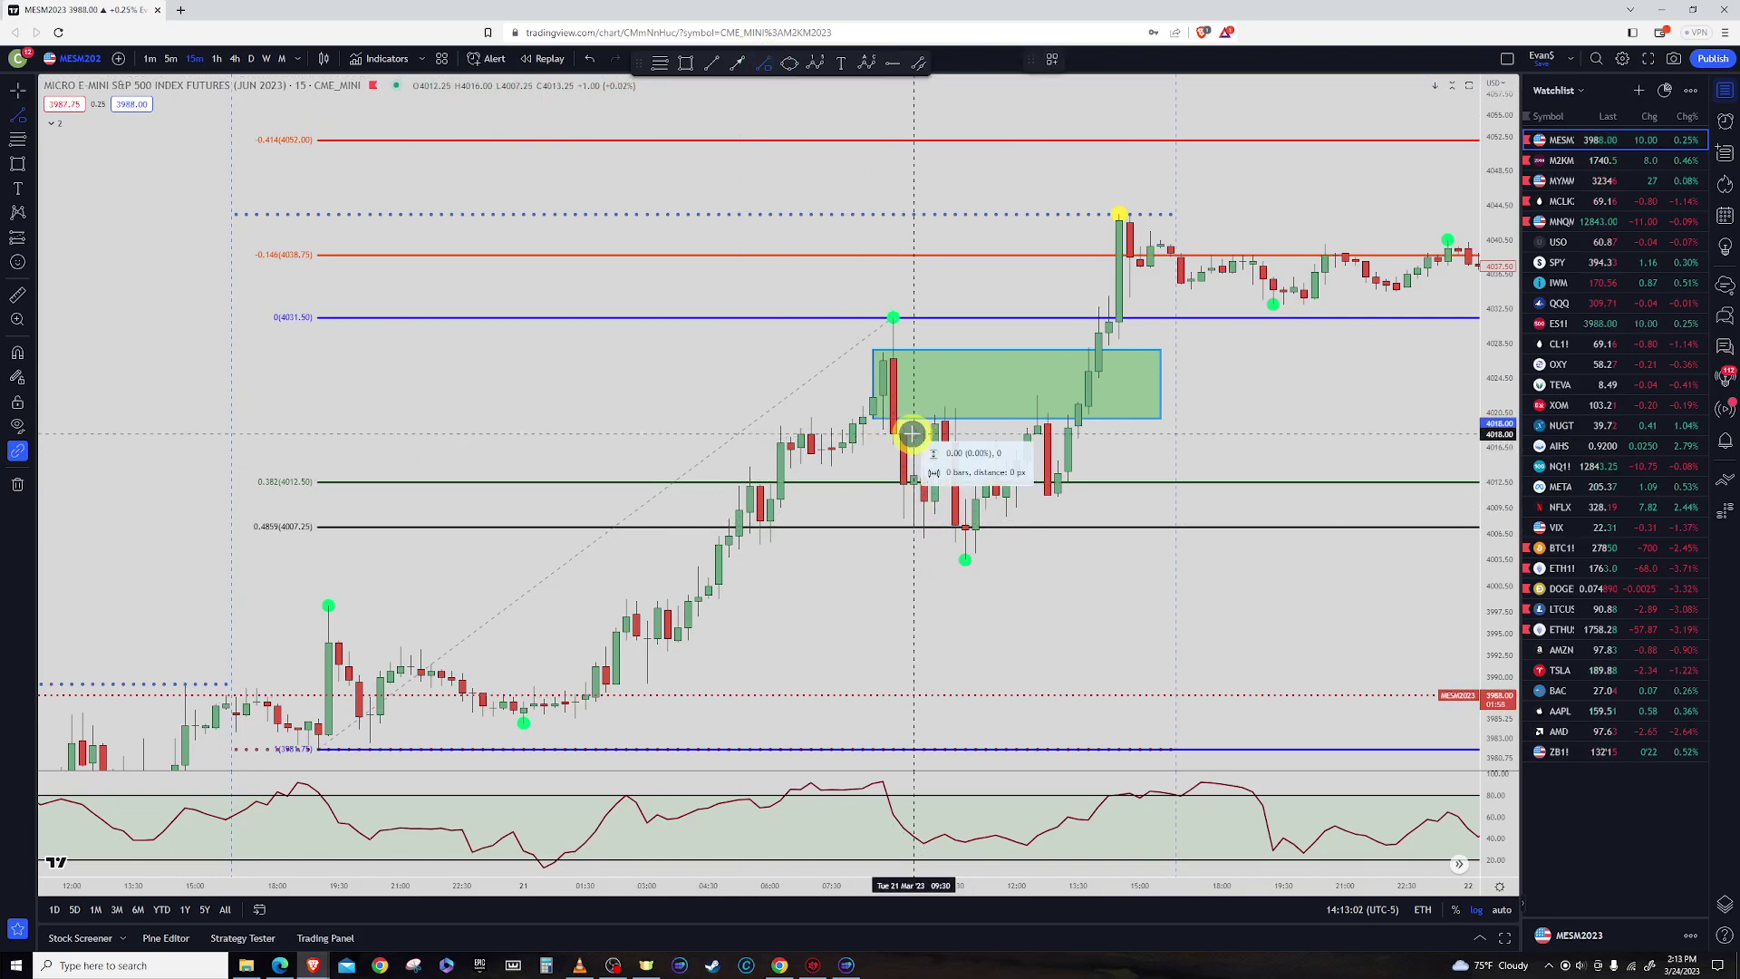
pyautogui.rightClick(928, 523)
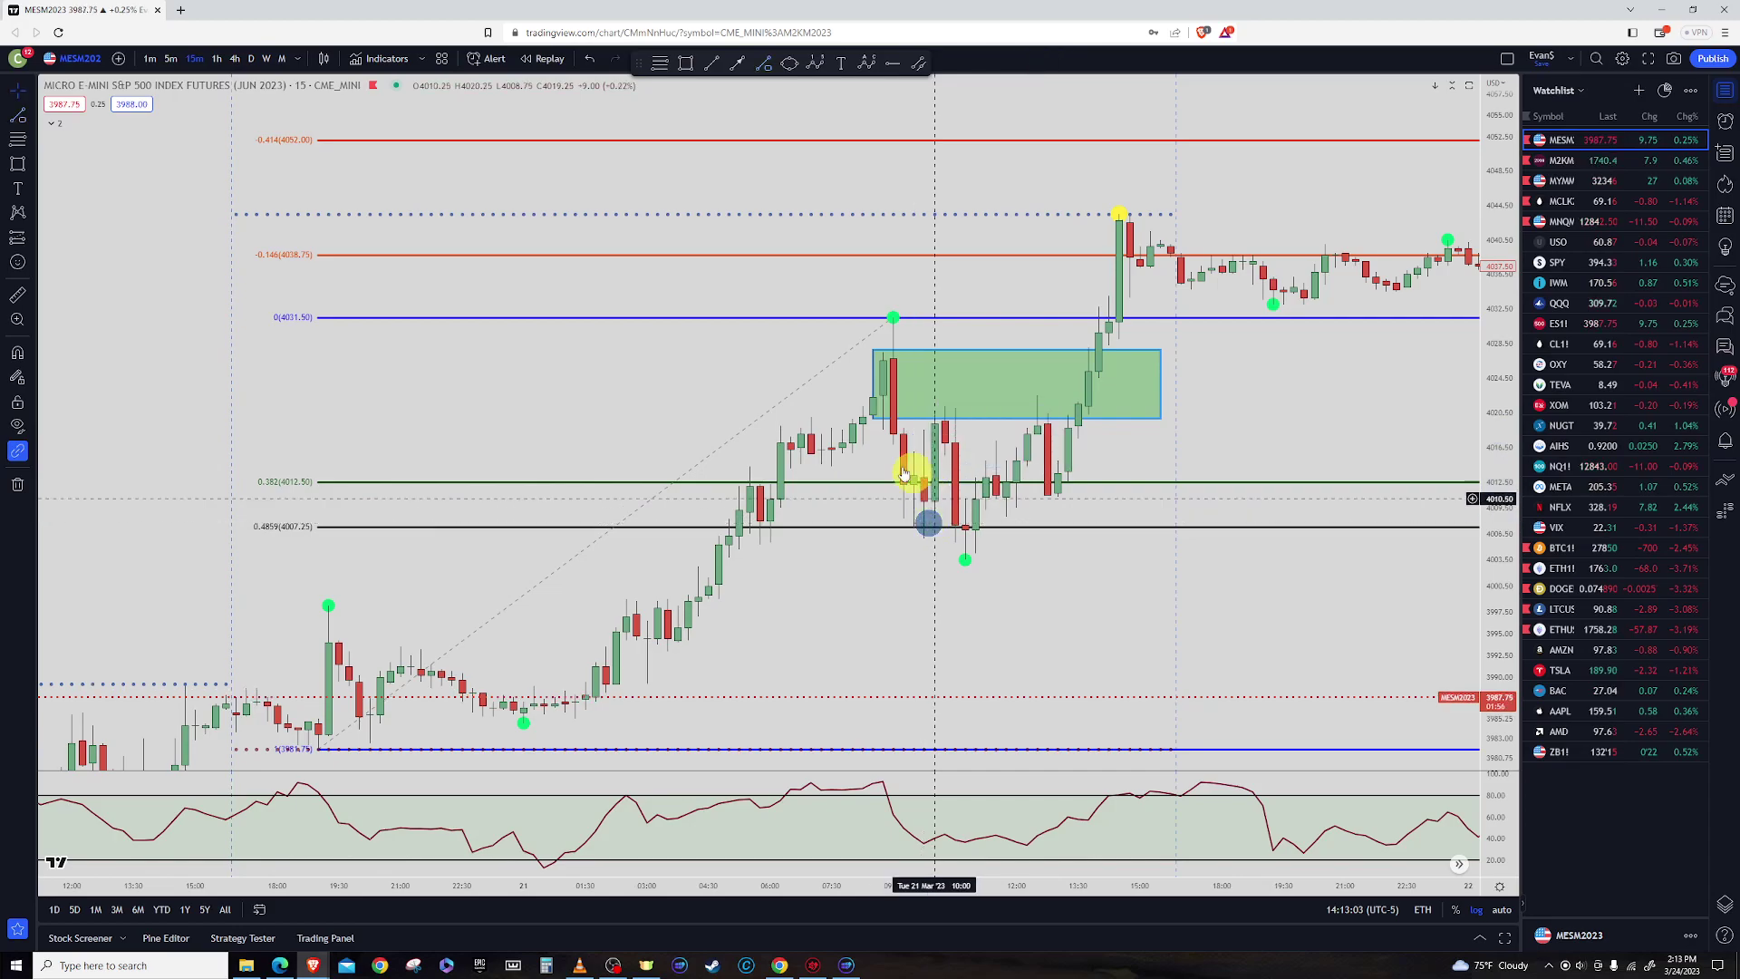
pyautogui.click(795, 384)
# Extend the end of the March 9 green box across to the start of the March 17 green box
pyautogui.scroll(-3, 1164, 457)
pyautogui.moveTo(1383, 503); pyautogui.dragTo(986, 458)
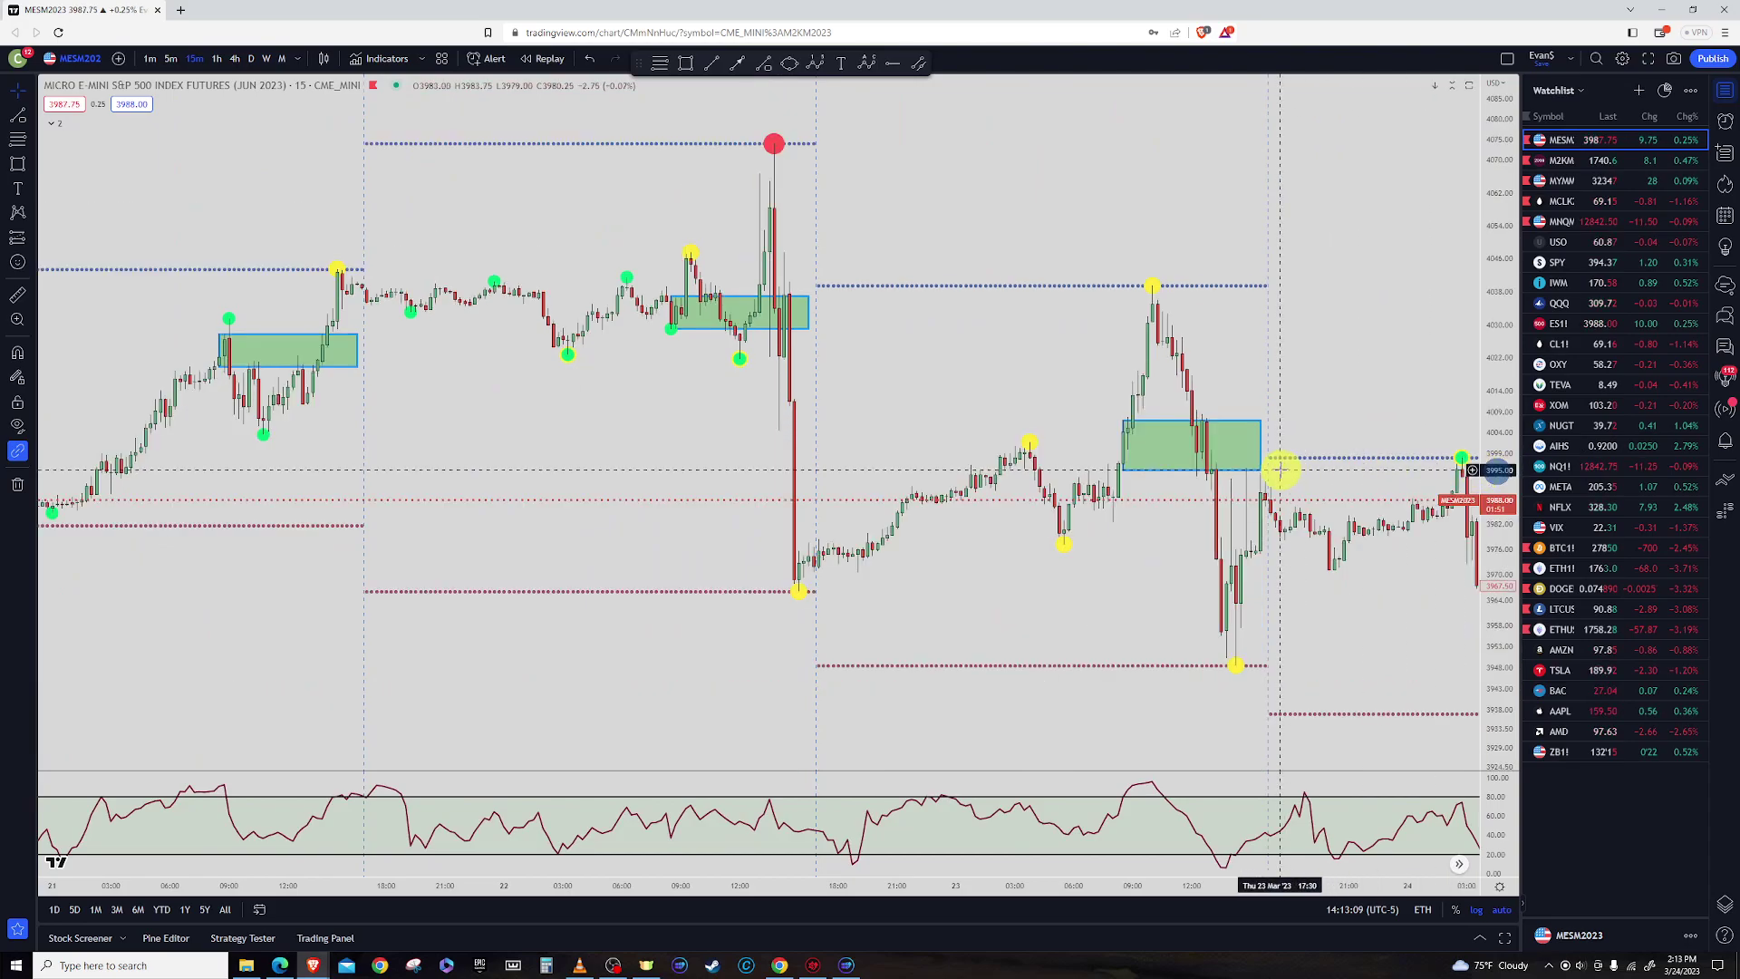
pyautogui.moveTo(1395, 317); pyautogui.dragTo(911, 333)
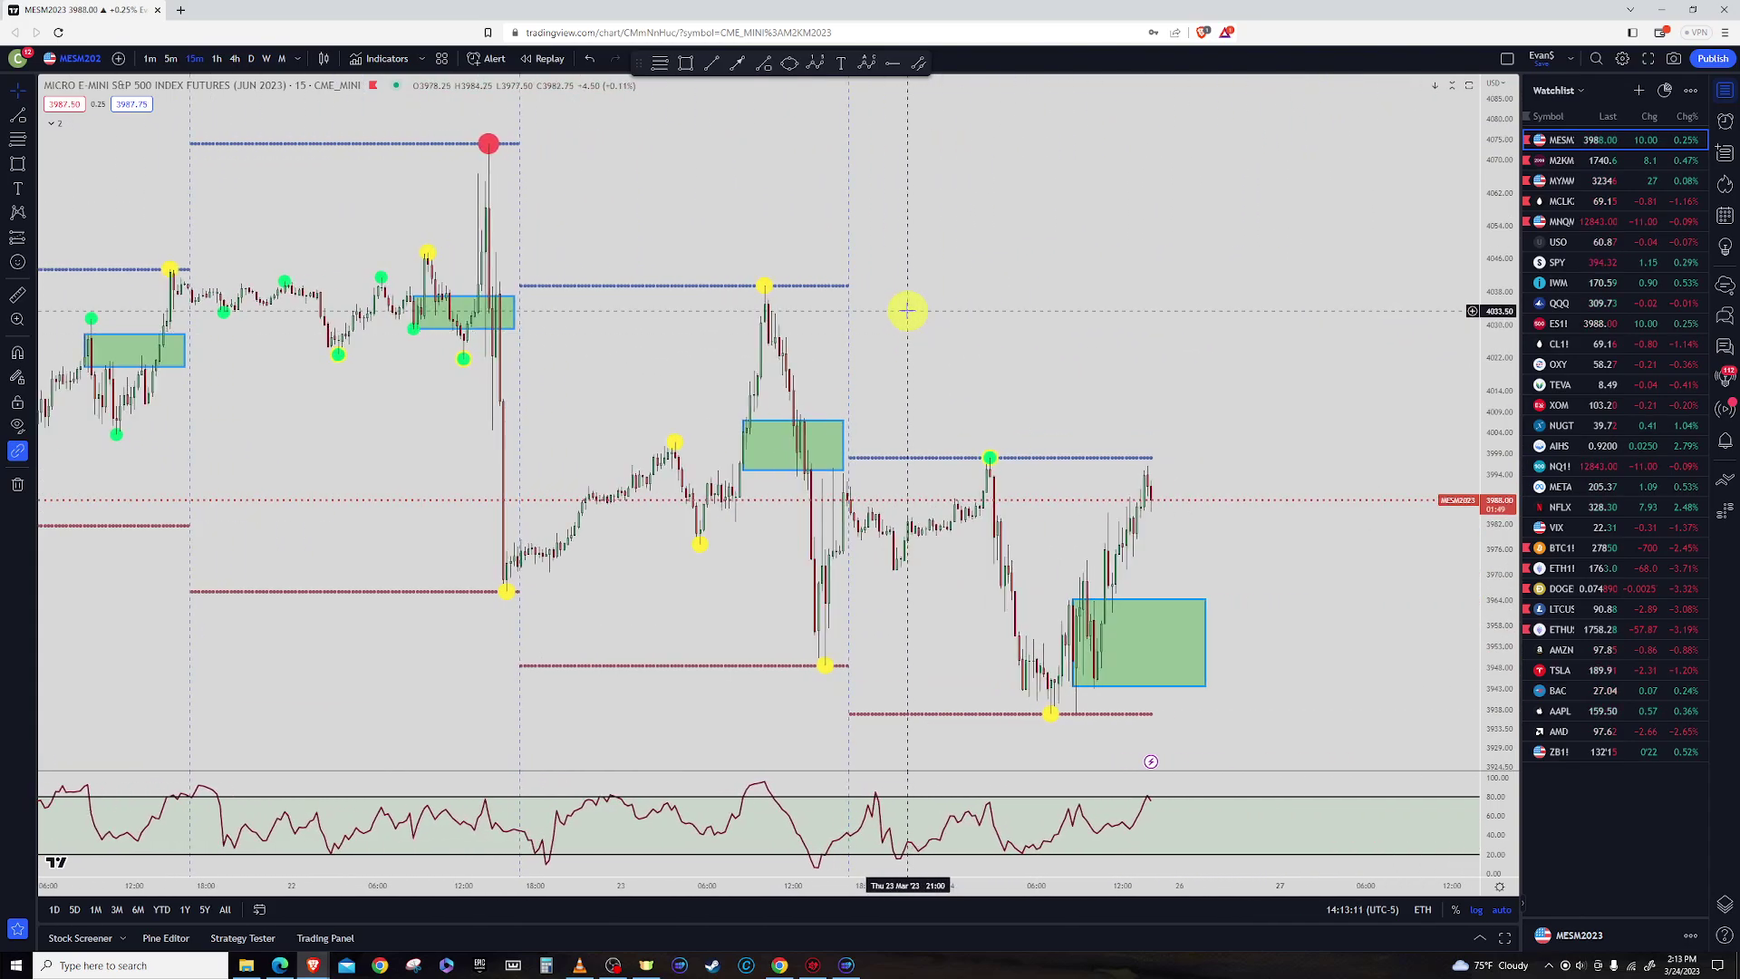
pyautogui.scroll(-9, 953, 357)
pyautogui.scroll(-5, 679, 299)
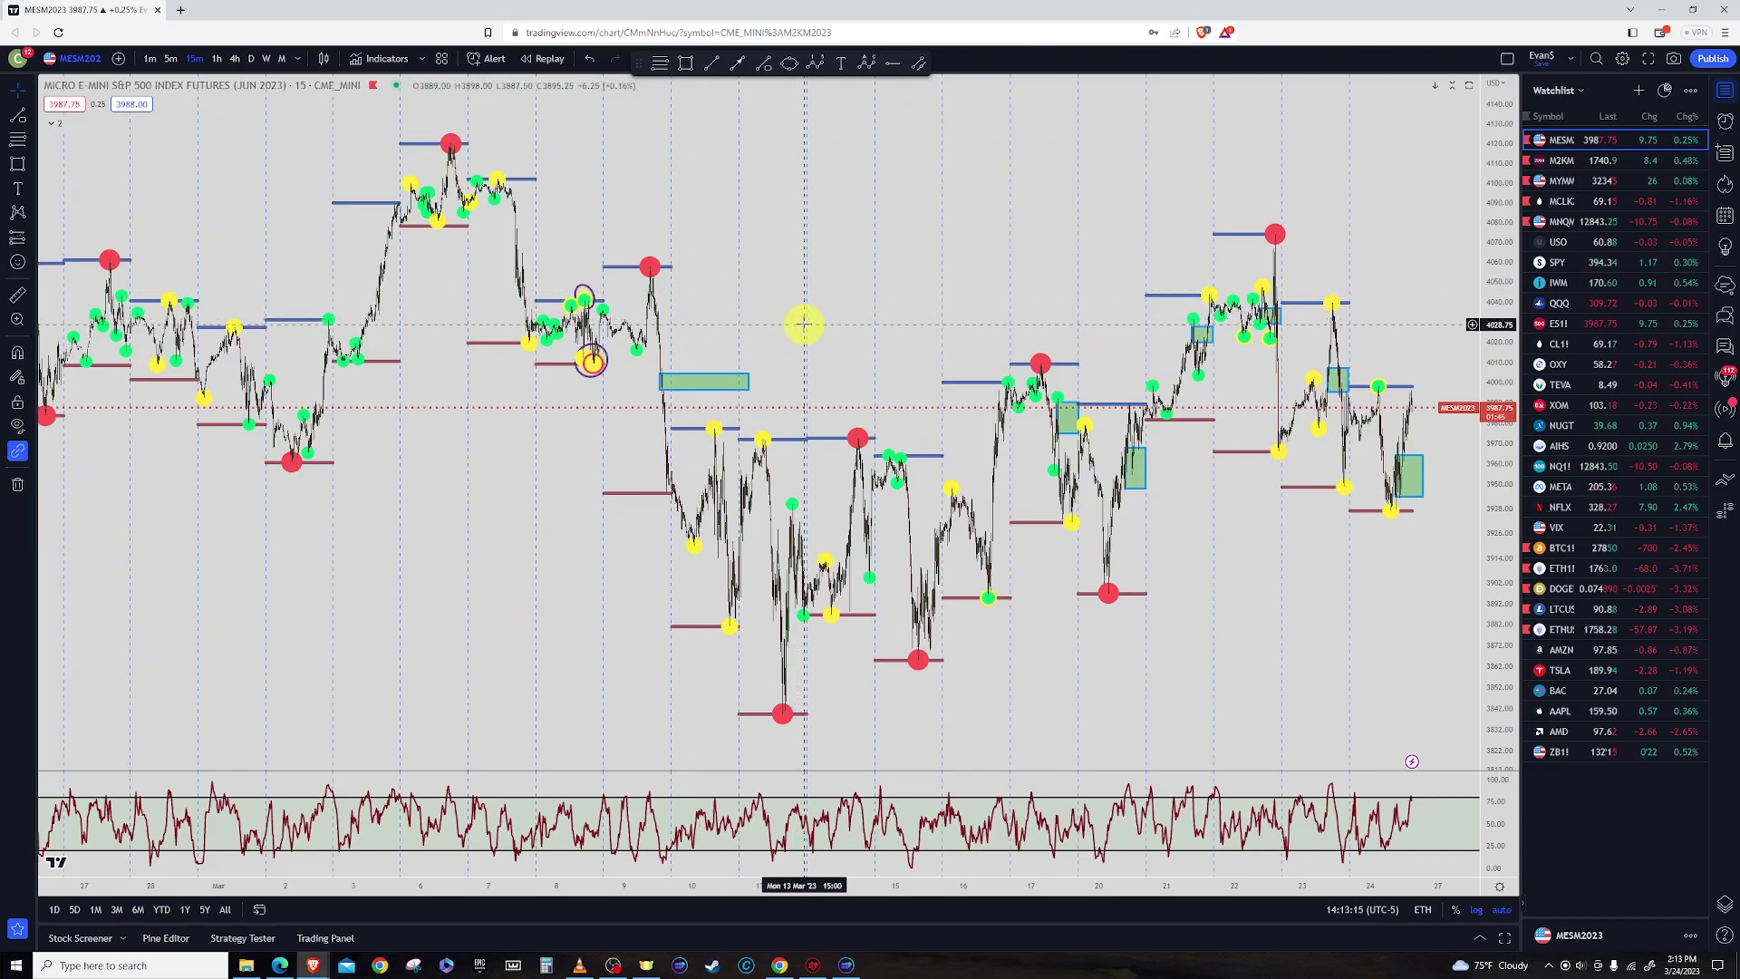
pyautogui.scroll(5, 804, 325)
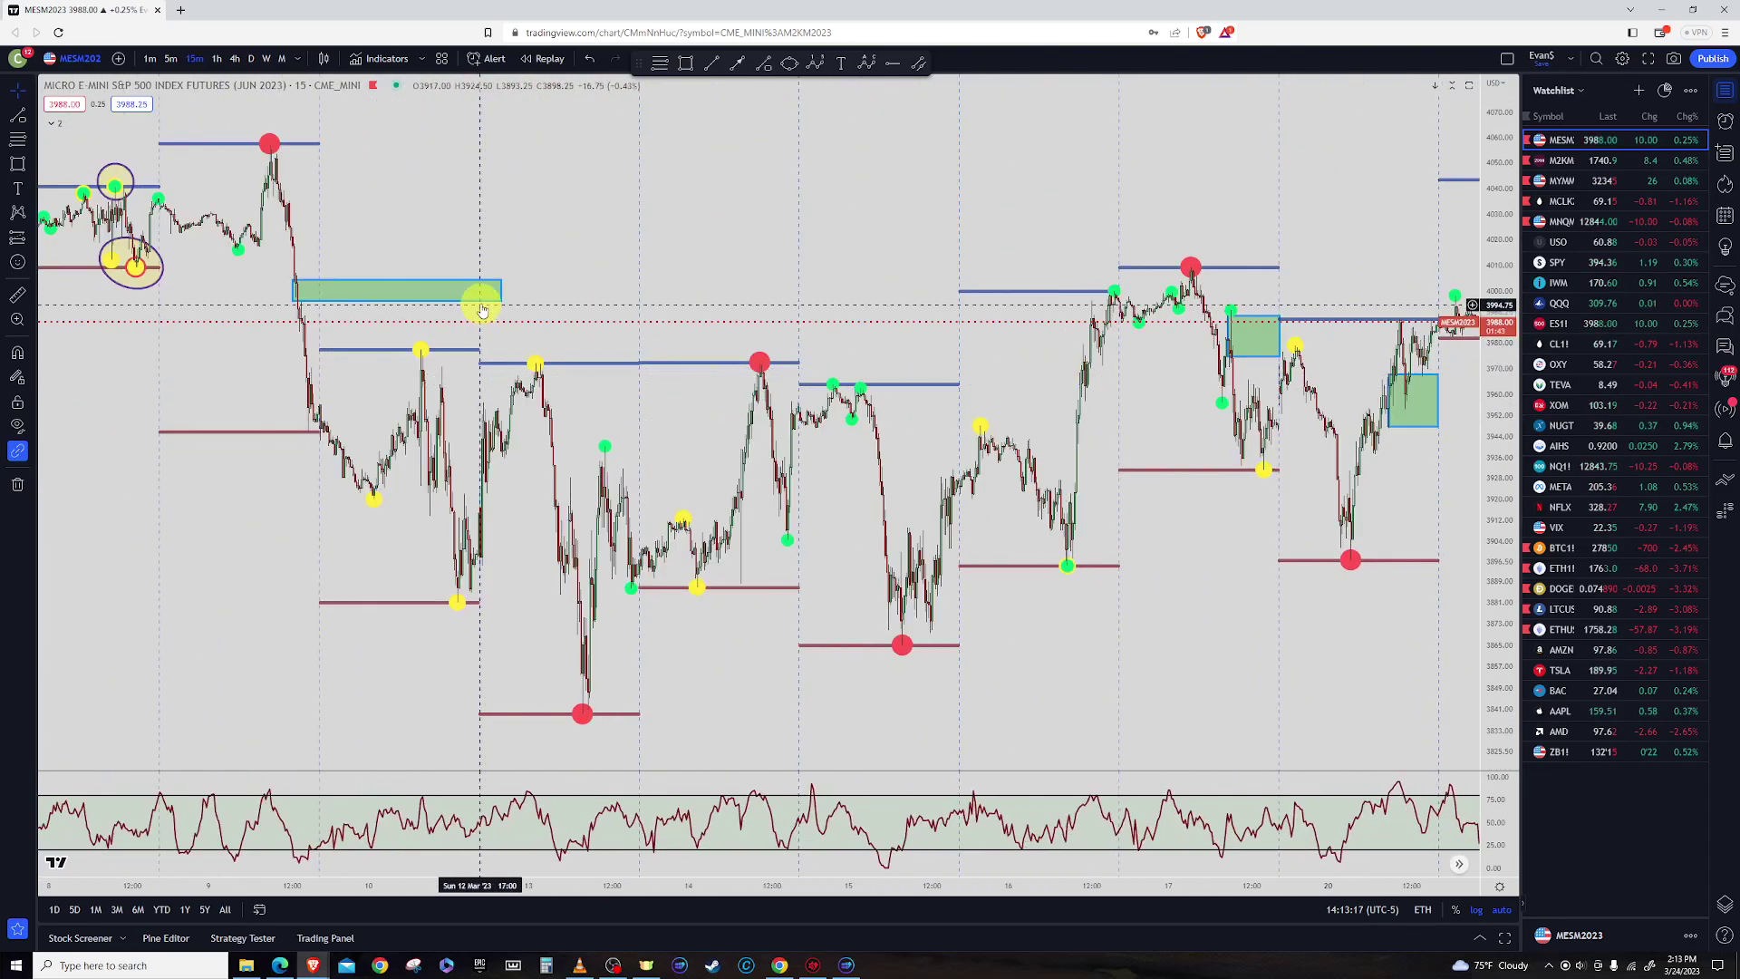
pyautogui.moveTo(503, 292); pyautogui.dragTo(1234, 292)
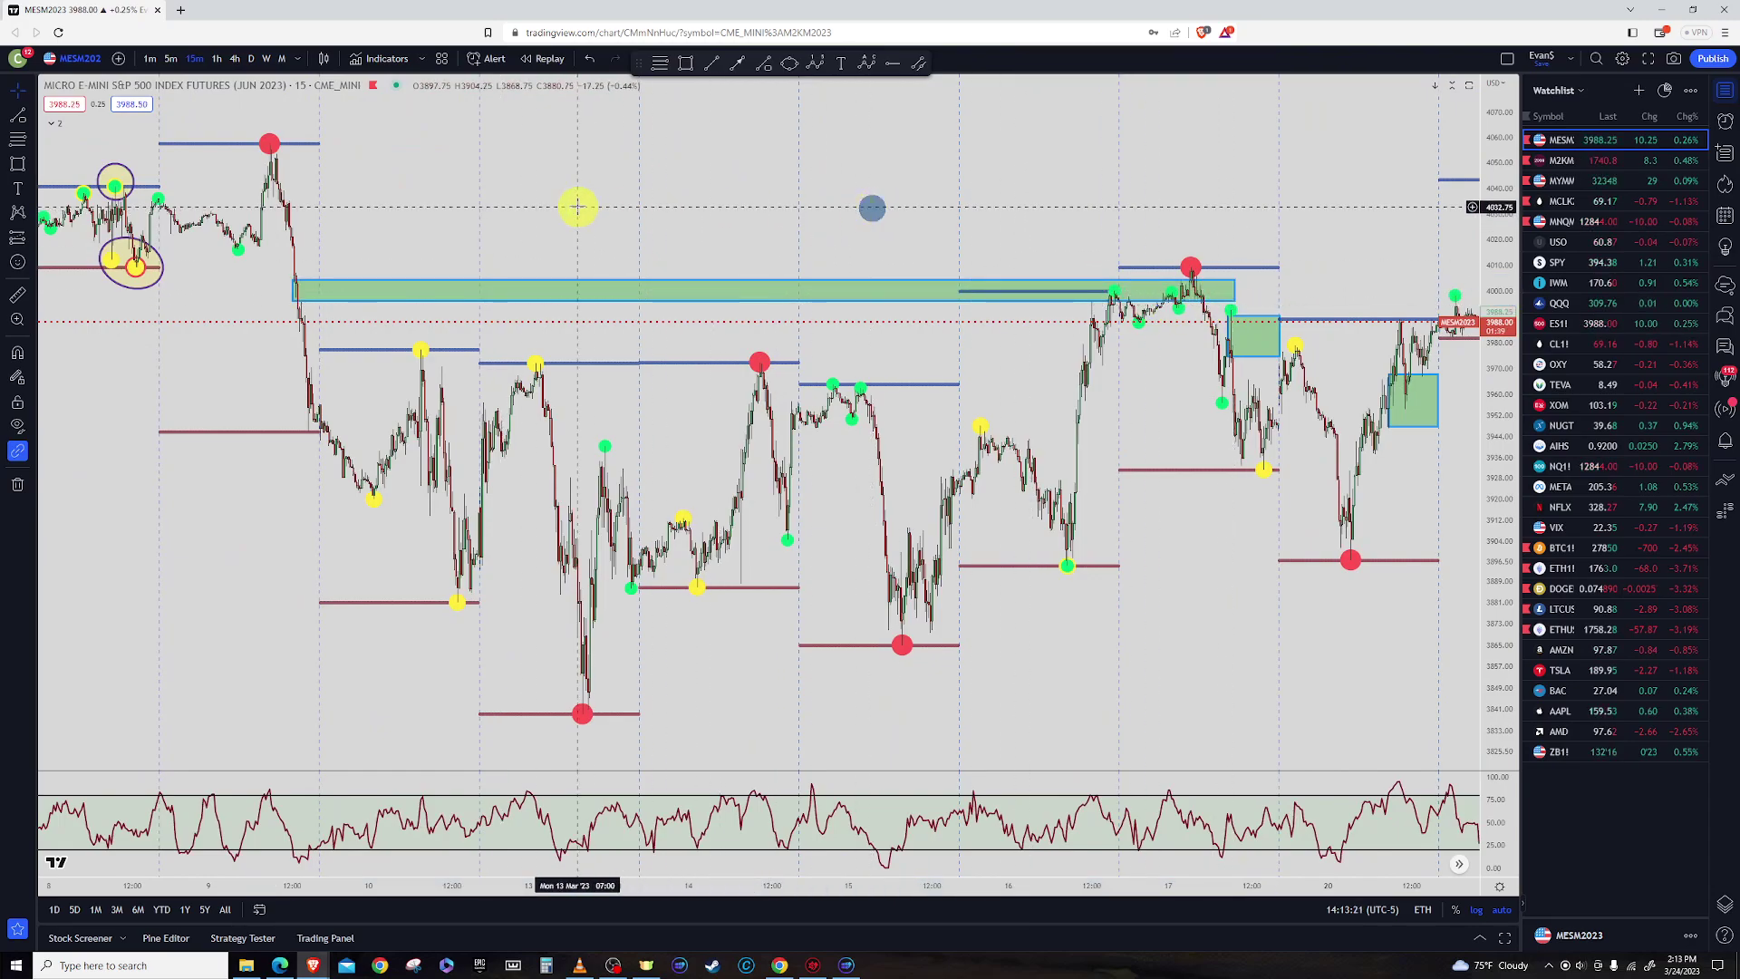
# Draw a Fibonacci retracement from the circled March 8 high at 4040.75 down to the circled low at 4009.25
pyautogui.moveTo(575, 202); pyautogui.dragTo(1251, 323)
pyautogui.moveTo(1504, 524); pyautogui.dragTo(1503, 254)
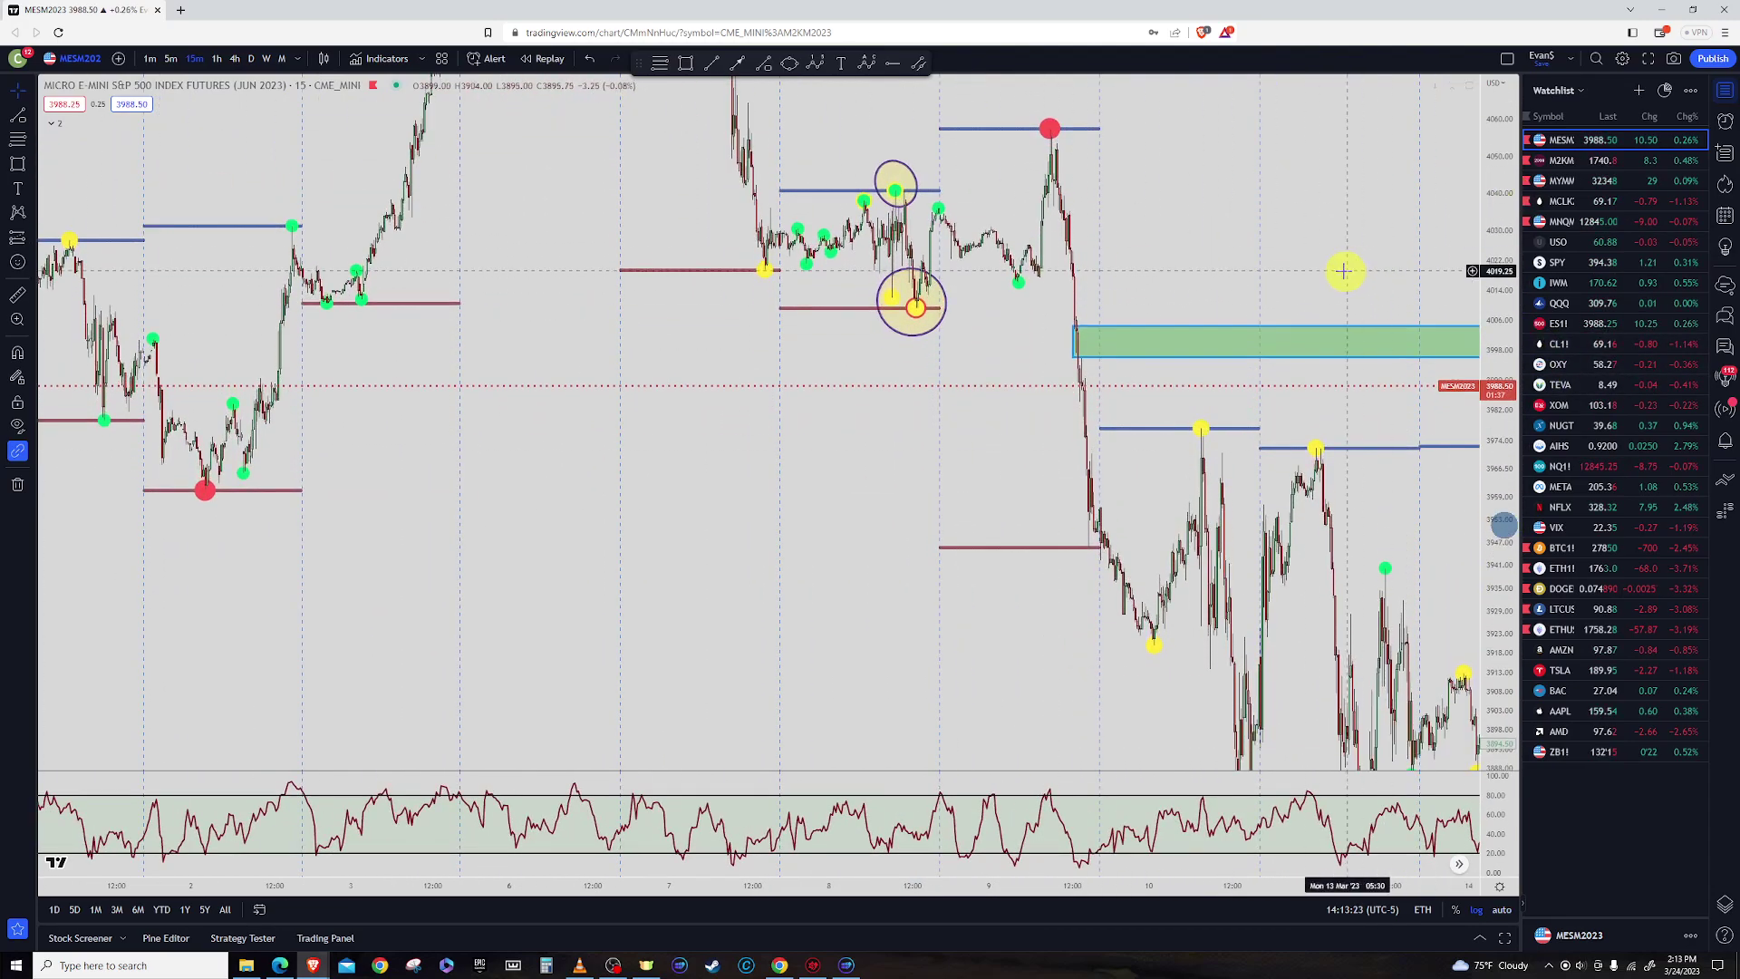
pyautogui.scroll(4, 901, 226)
pyautogui.moveTo(901, 226); pyautogui.dragTo(1323, 408)
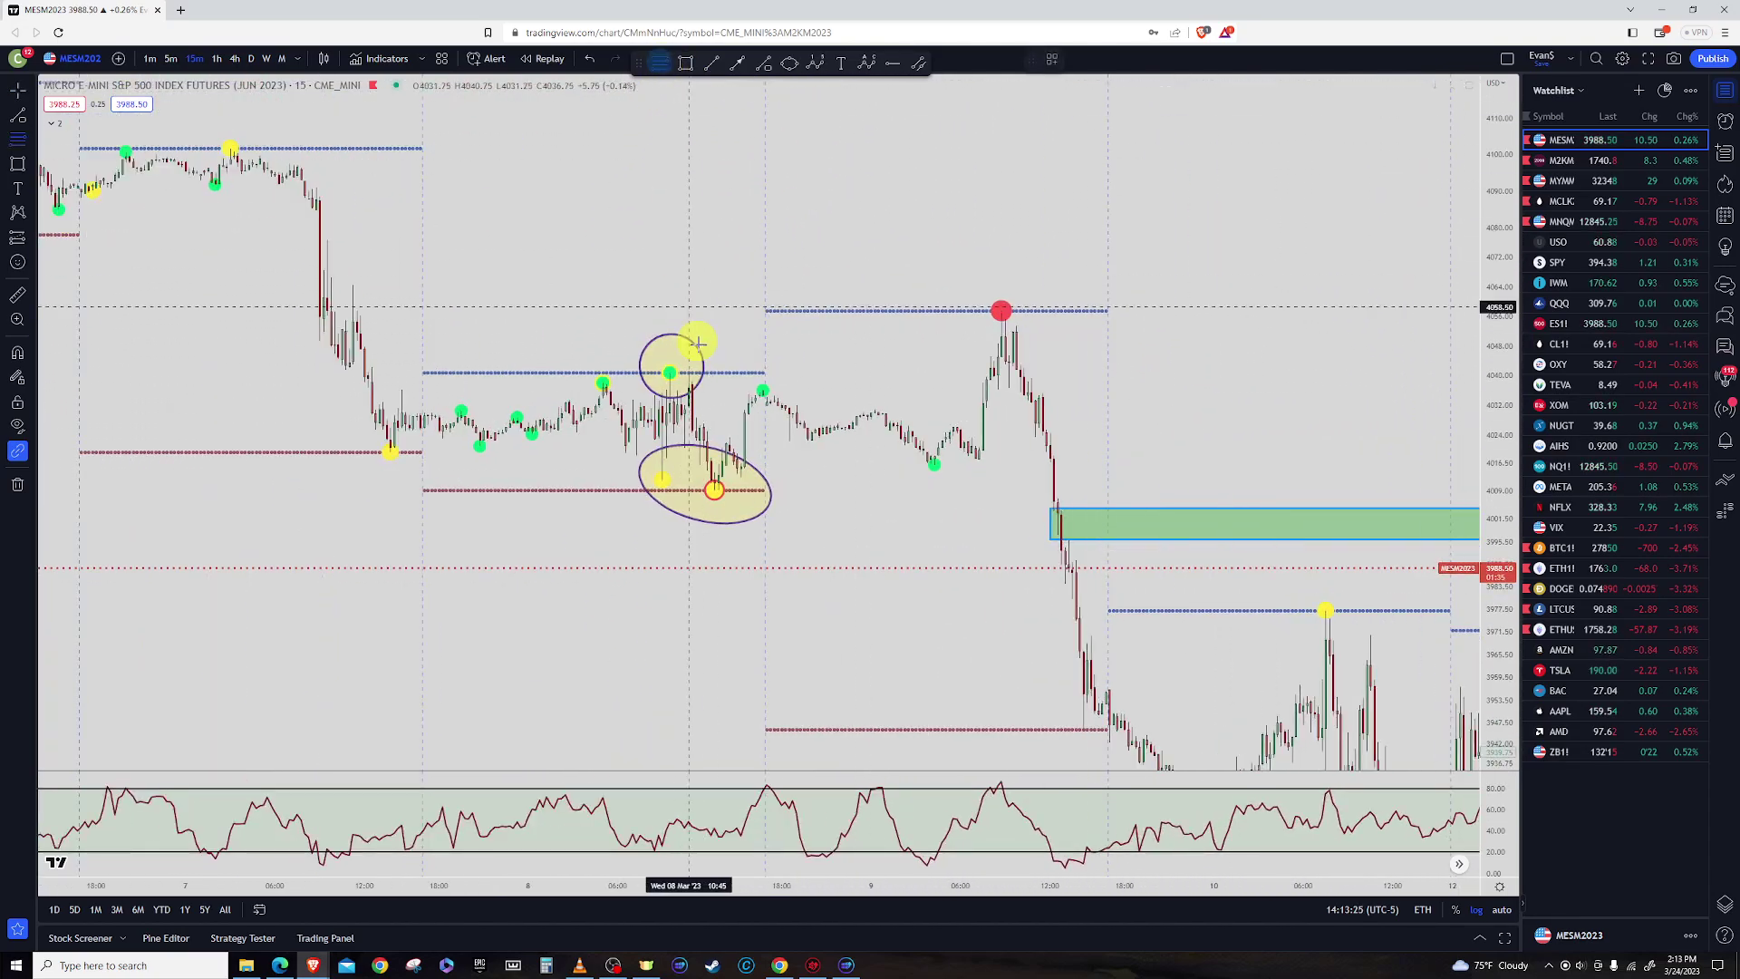
pyautogui.moveTo(669, 328); pyautogui.dragTo(713, 515)
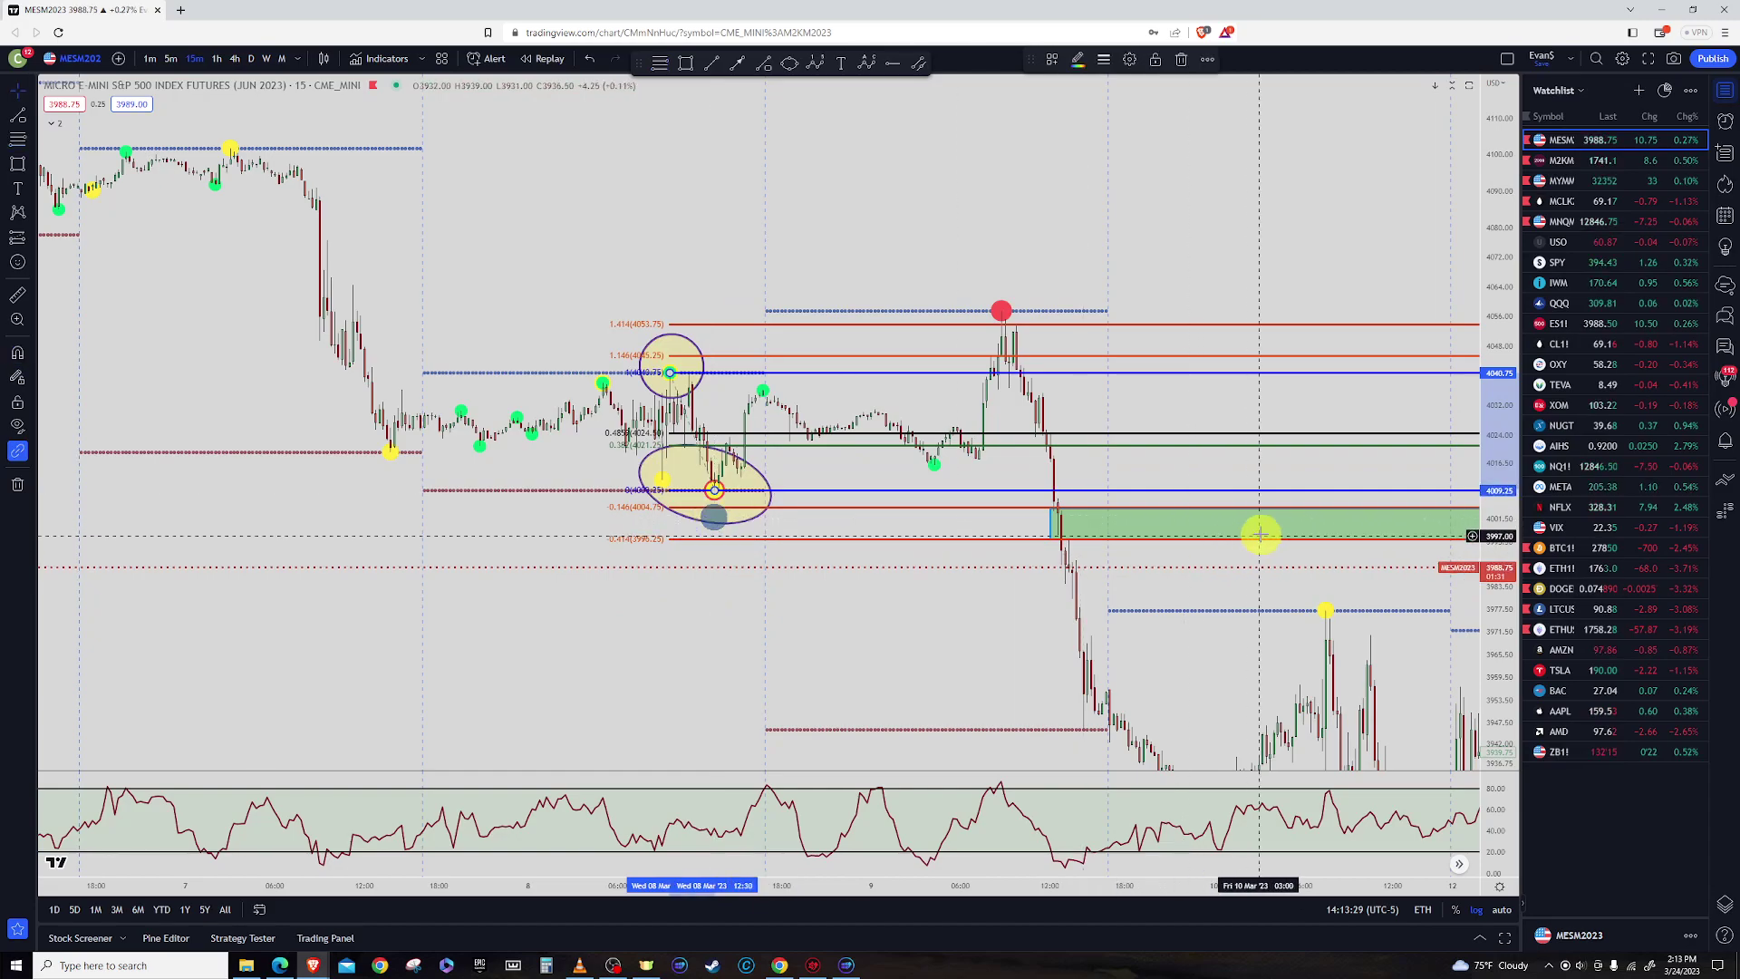
# Draw a Fibonacci retracement from the March 9 high at 4057.50 down to the session low at 3945.75, and delete it
pyautogui.scroll(-2, 1287, 541)
pyautogui.moveTo(1523, 619); pyautogui.dragTo(1417, 544)
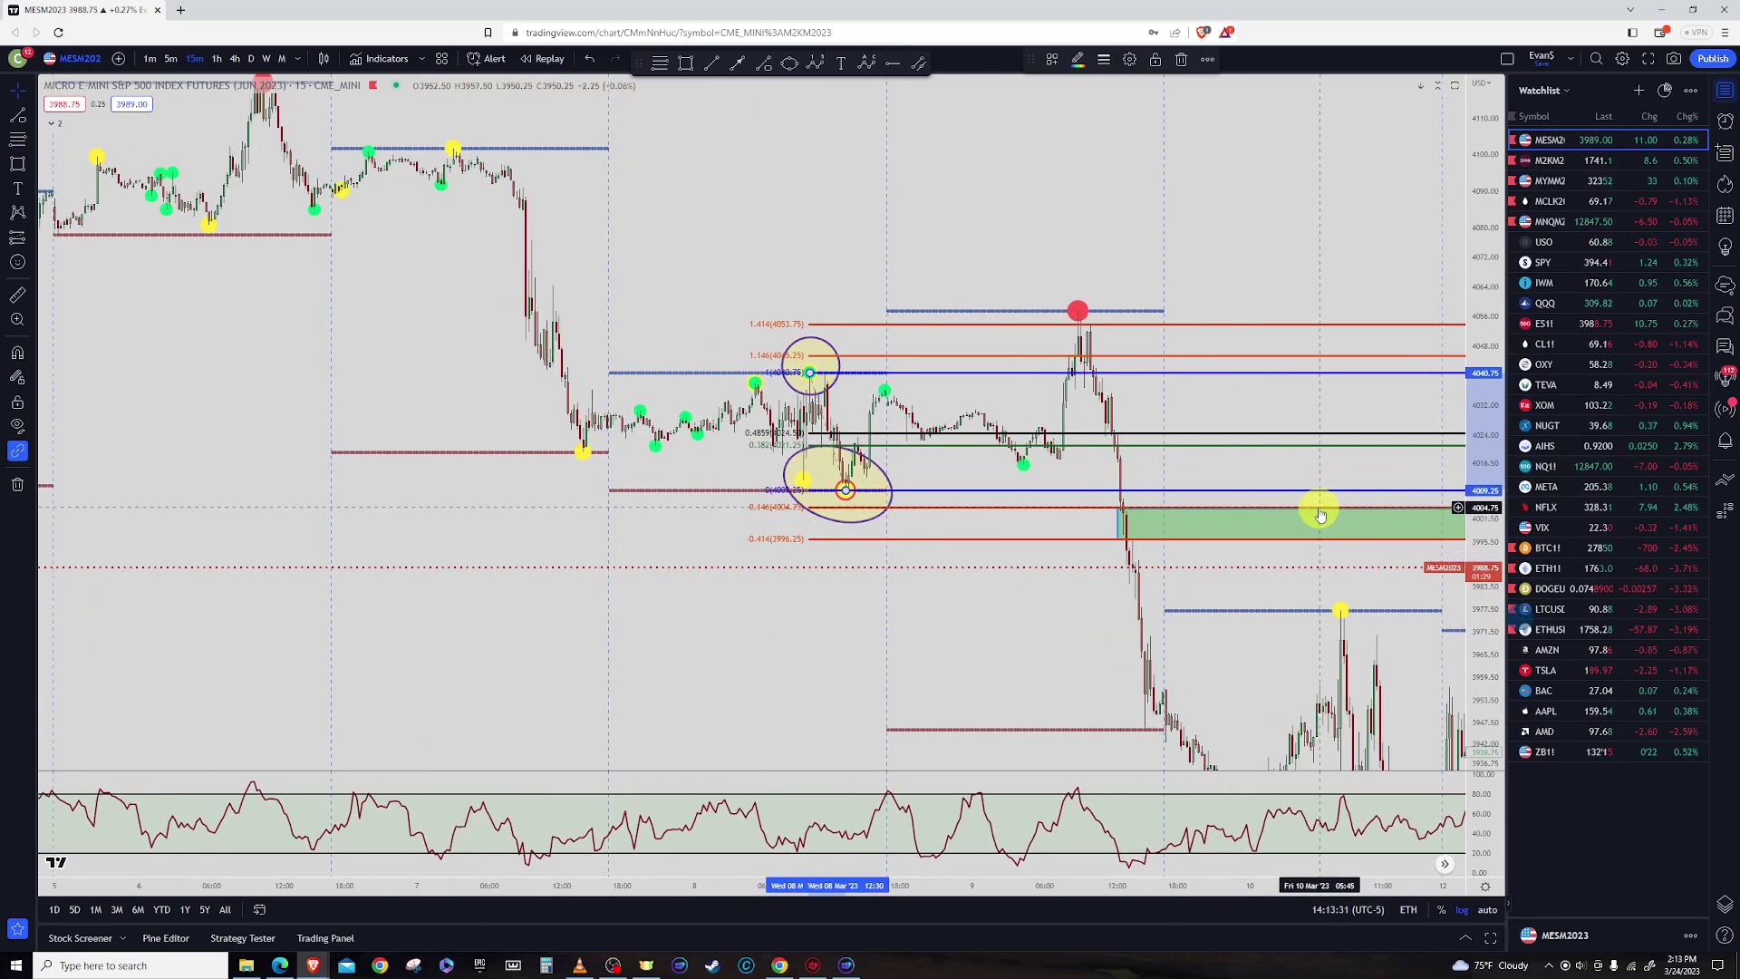
pyautogui.moveTo(1342, 587); pyautogui.dragTo(788, 466)
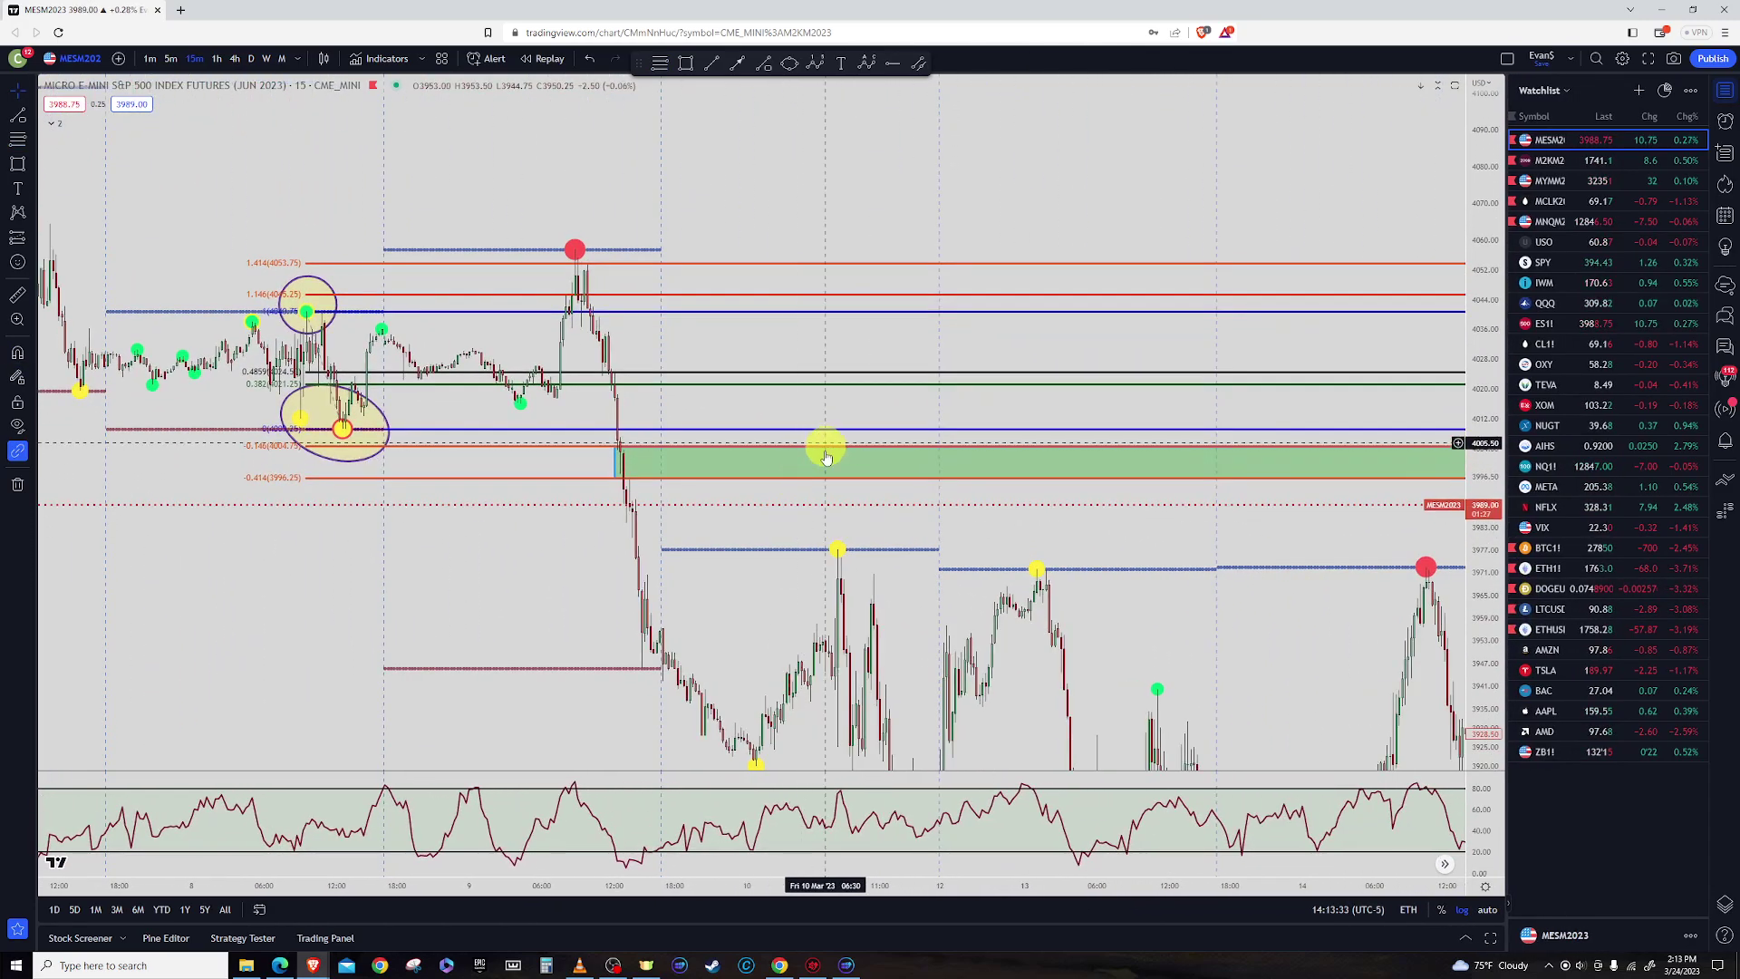
pyautogui.doubleClick(1477, 385)
pyautogui.scroll(-3, 1405, 444)
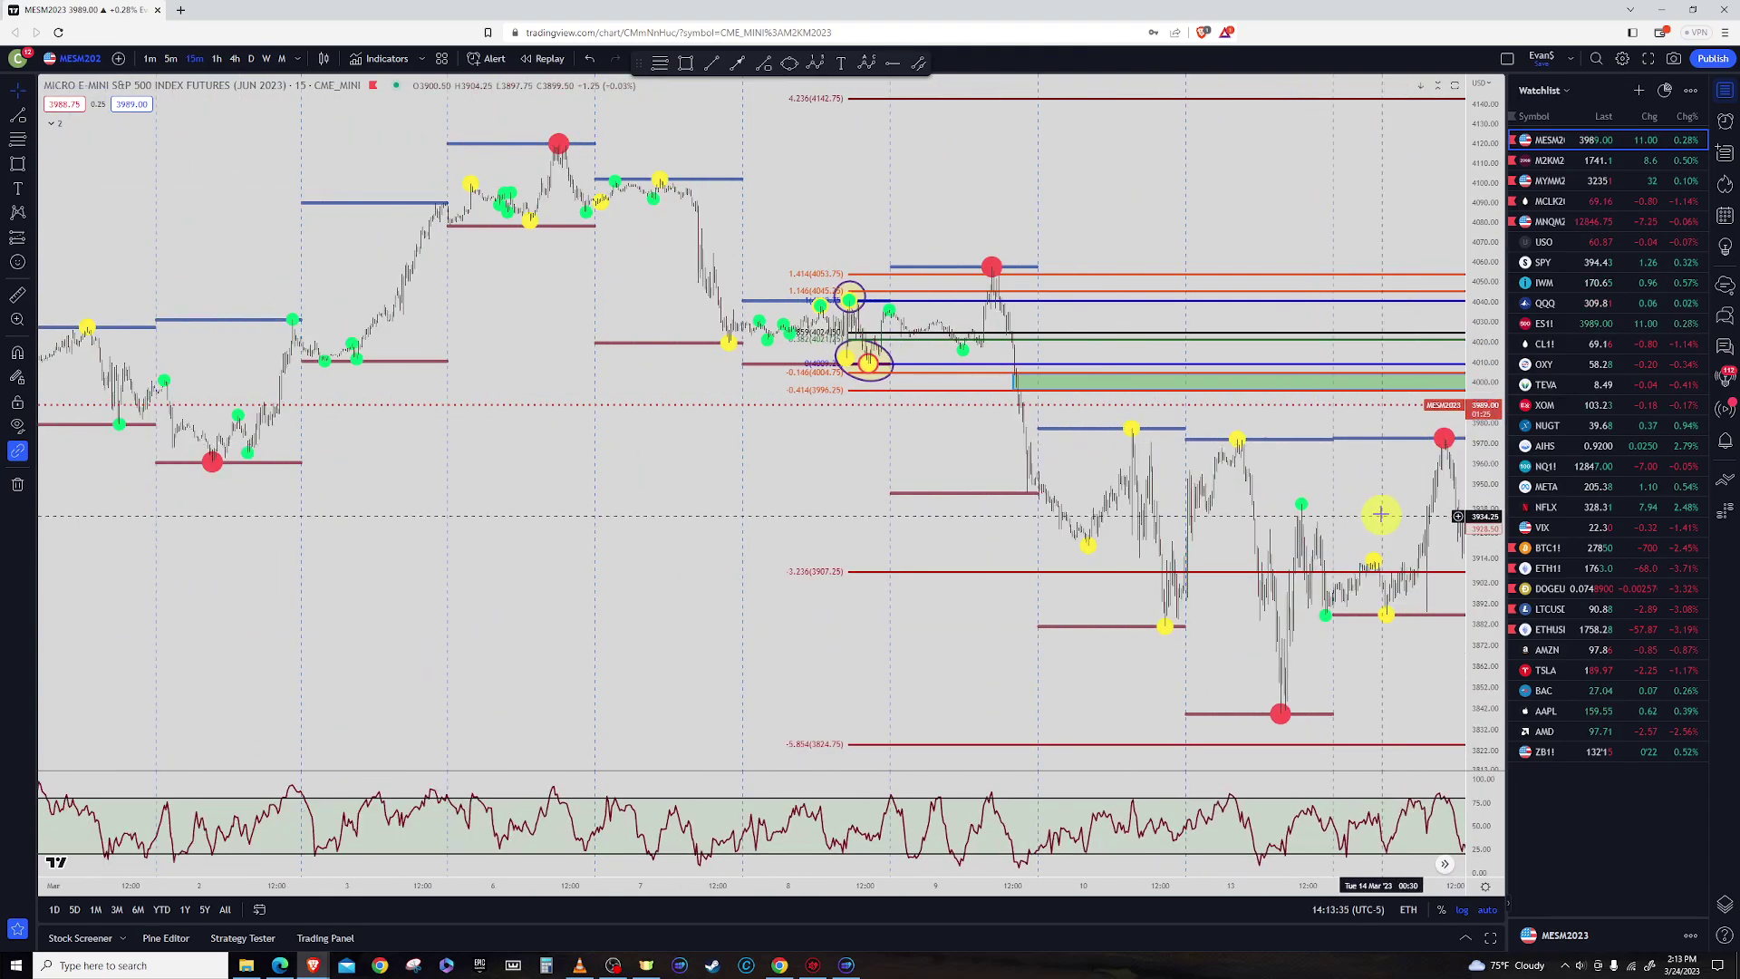
pyautogui.moveTo(1379, 514); pyautogui.dragTo(885, 526)
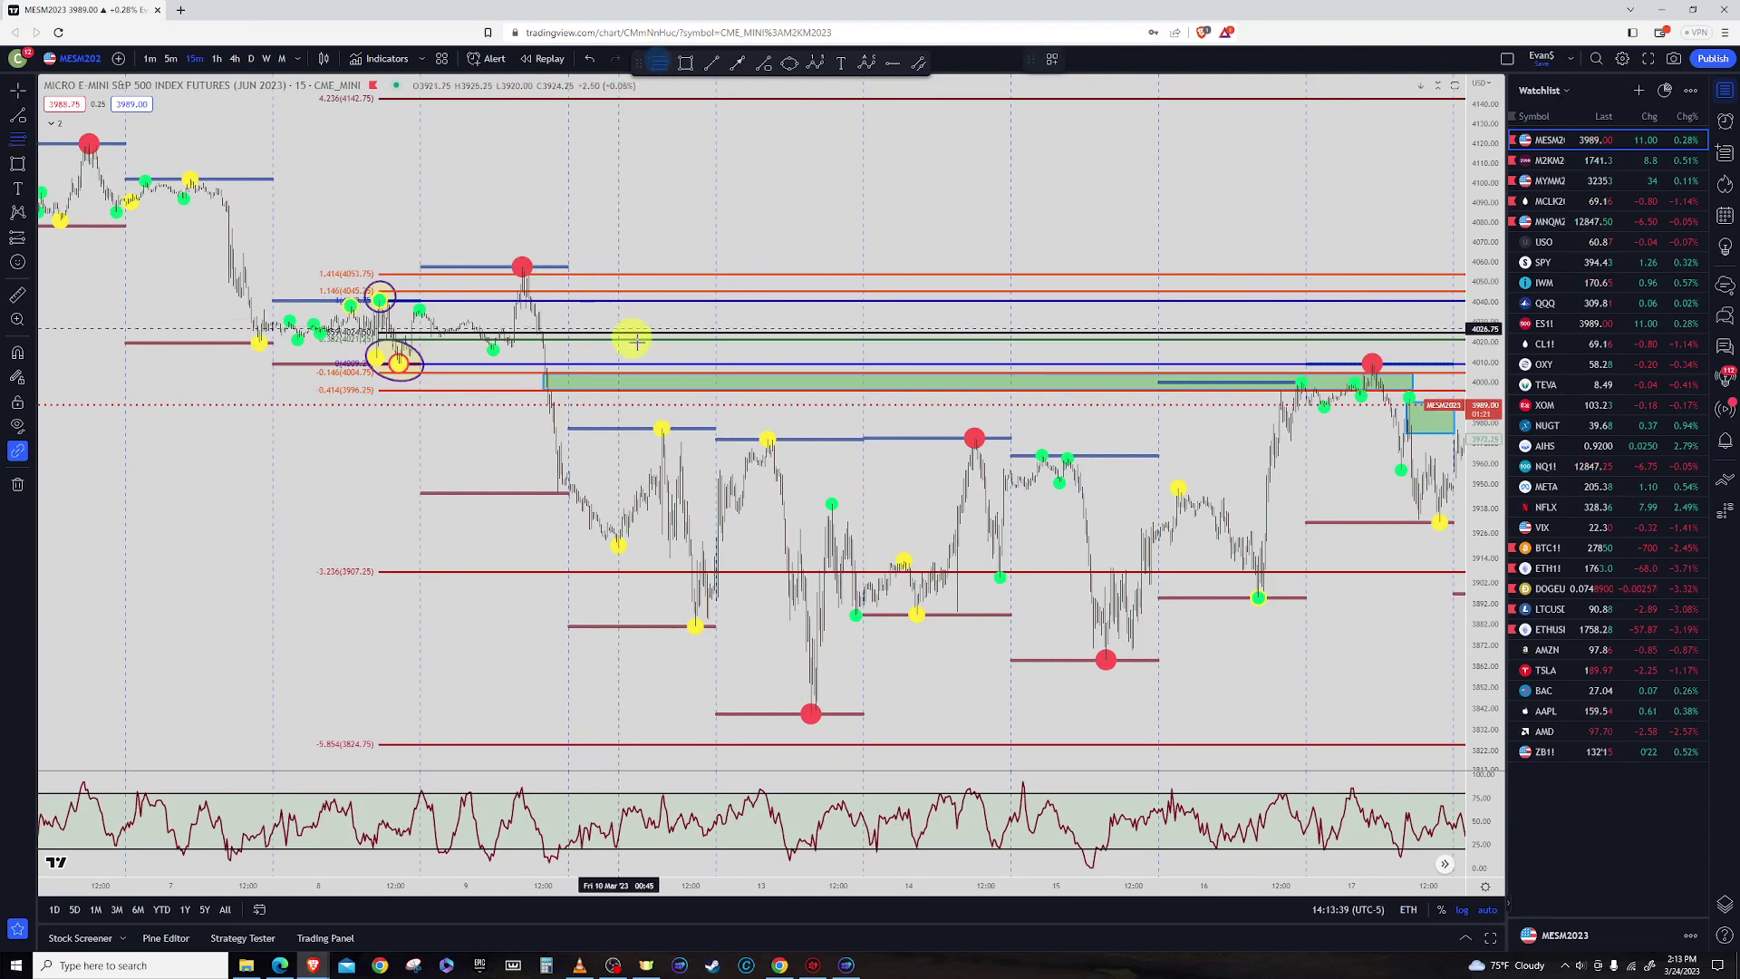
pyautogui.click(522, 242)
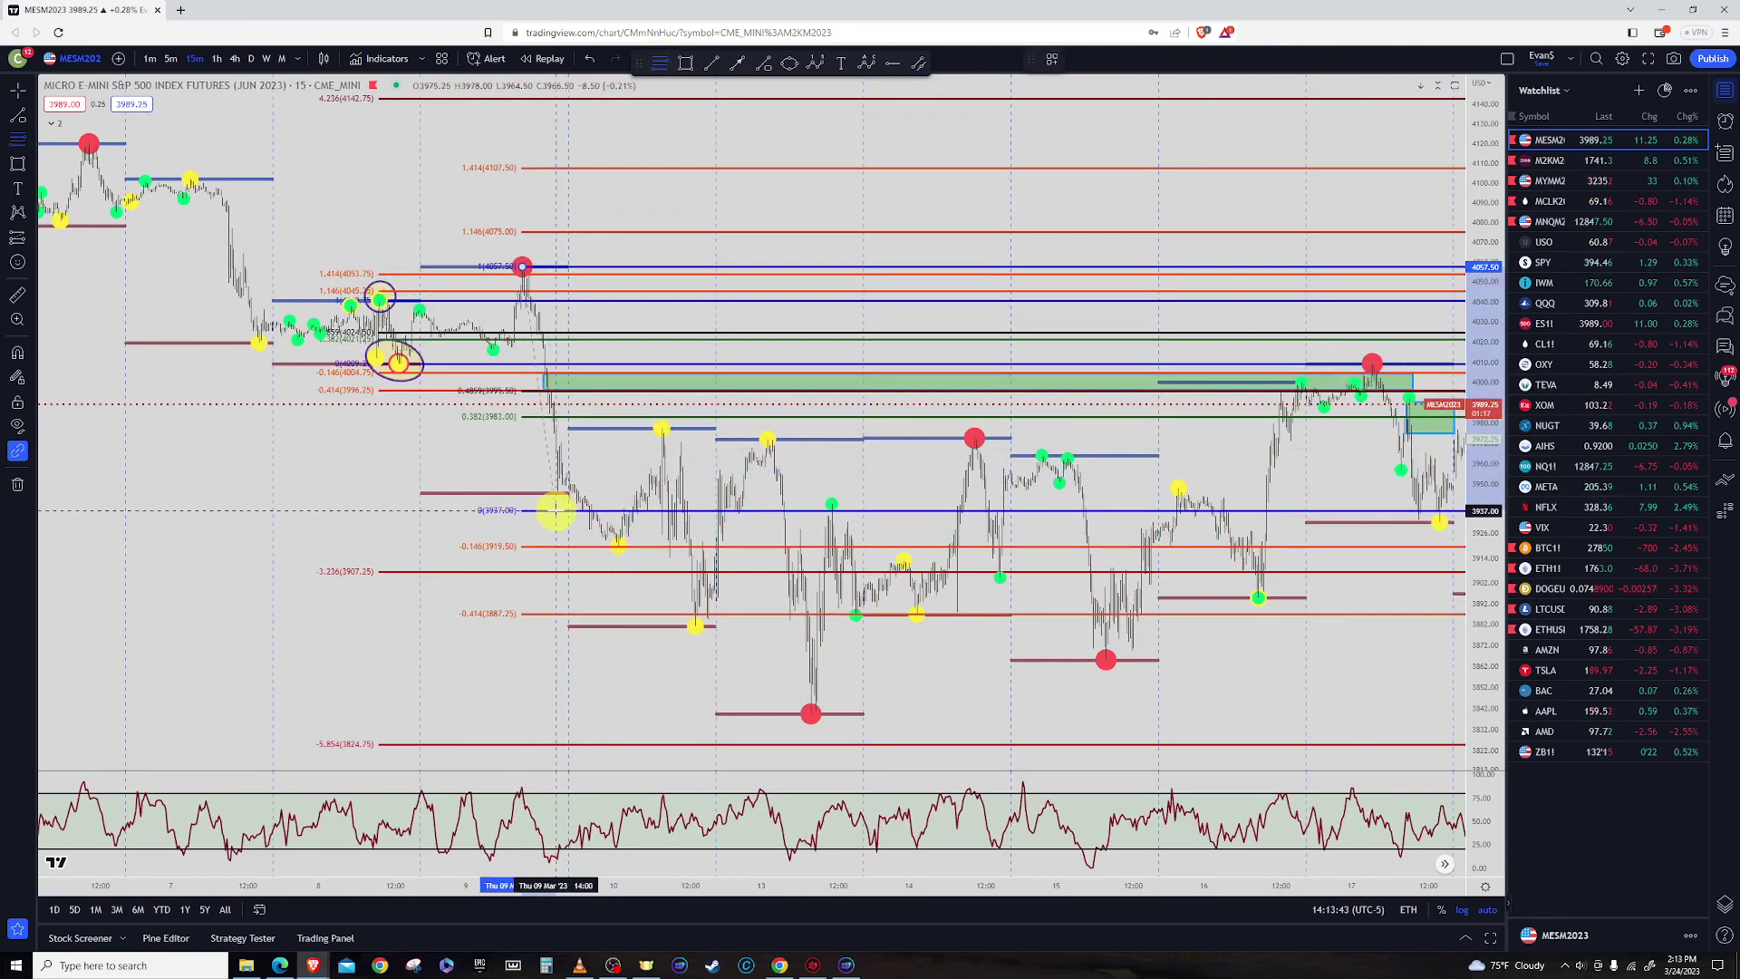
pyautogui.moveTo(559, 511); pyautogui.dragTo(556, 514)
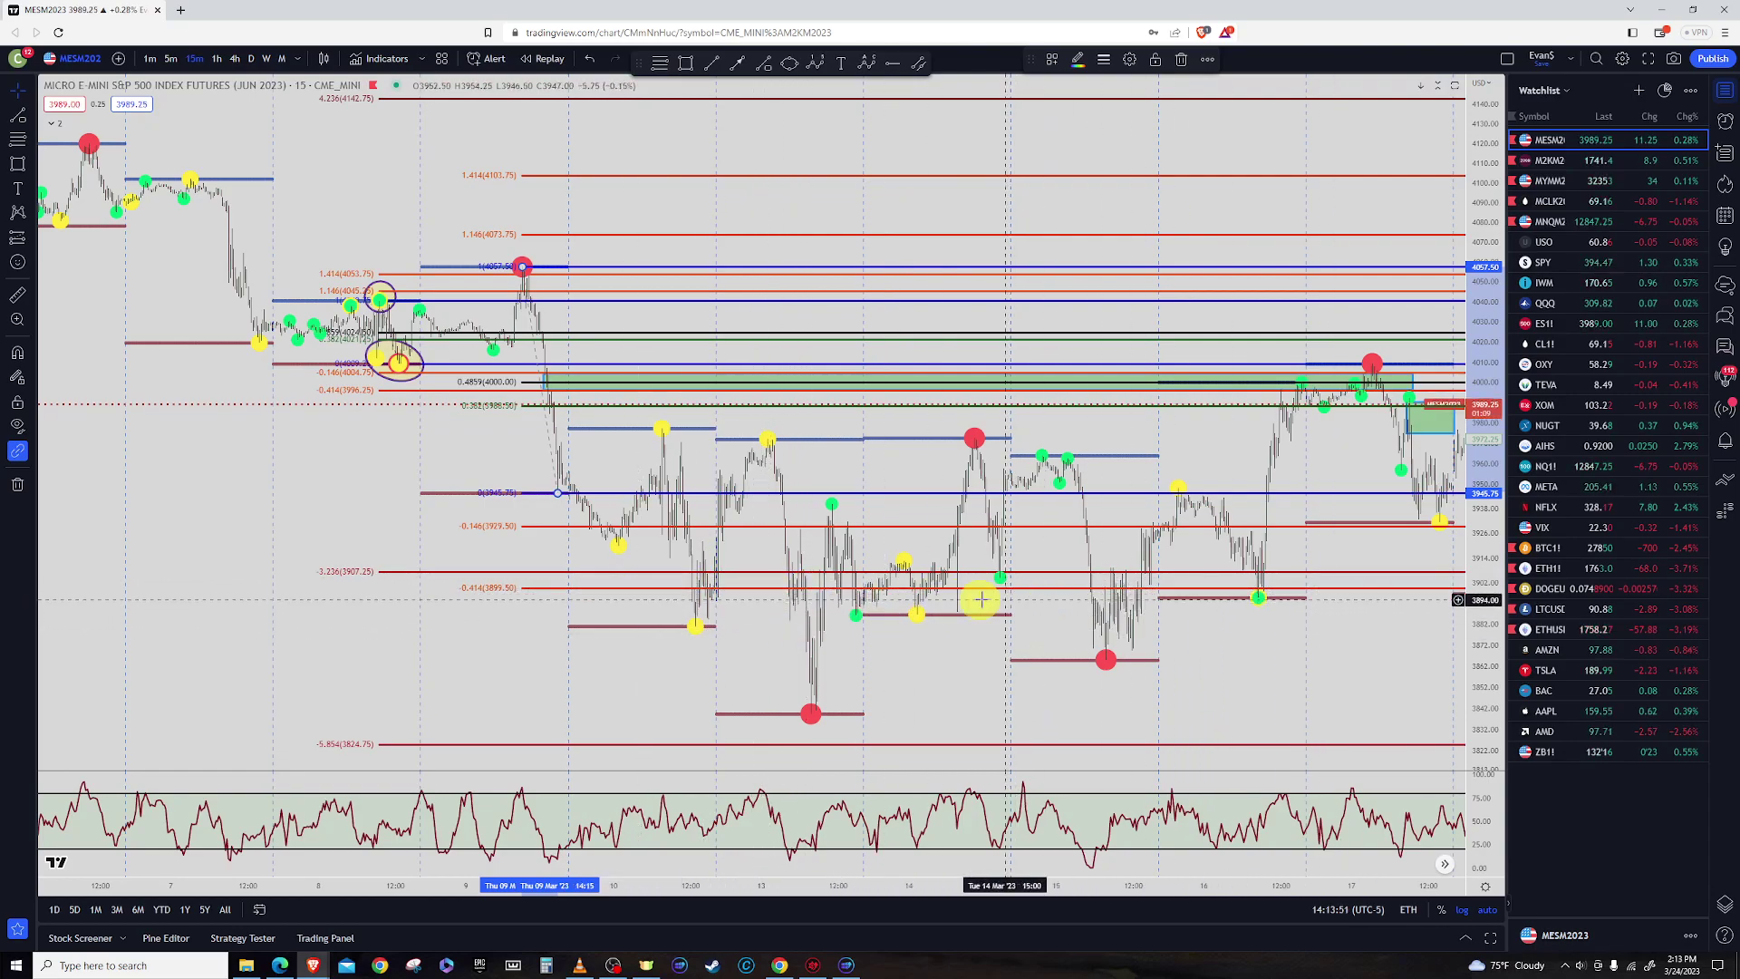
pyautogui.press('Delete')
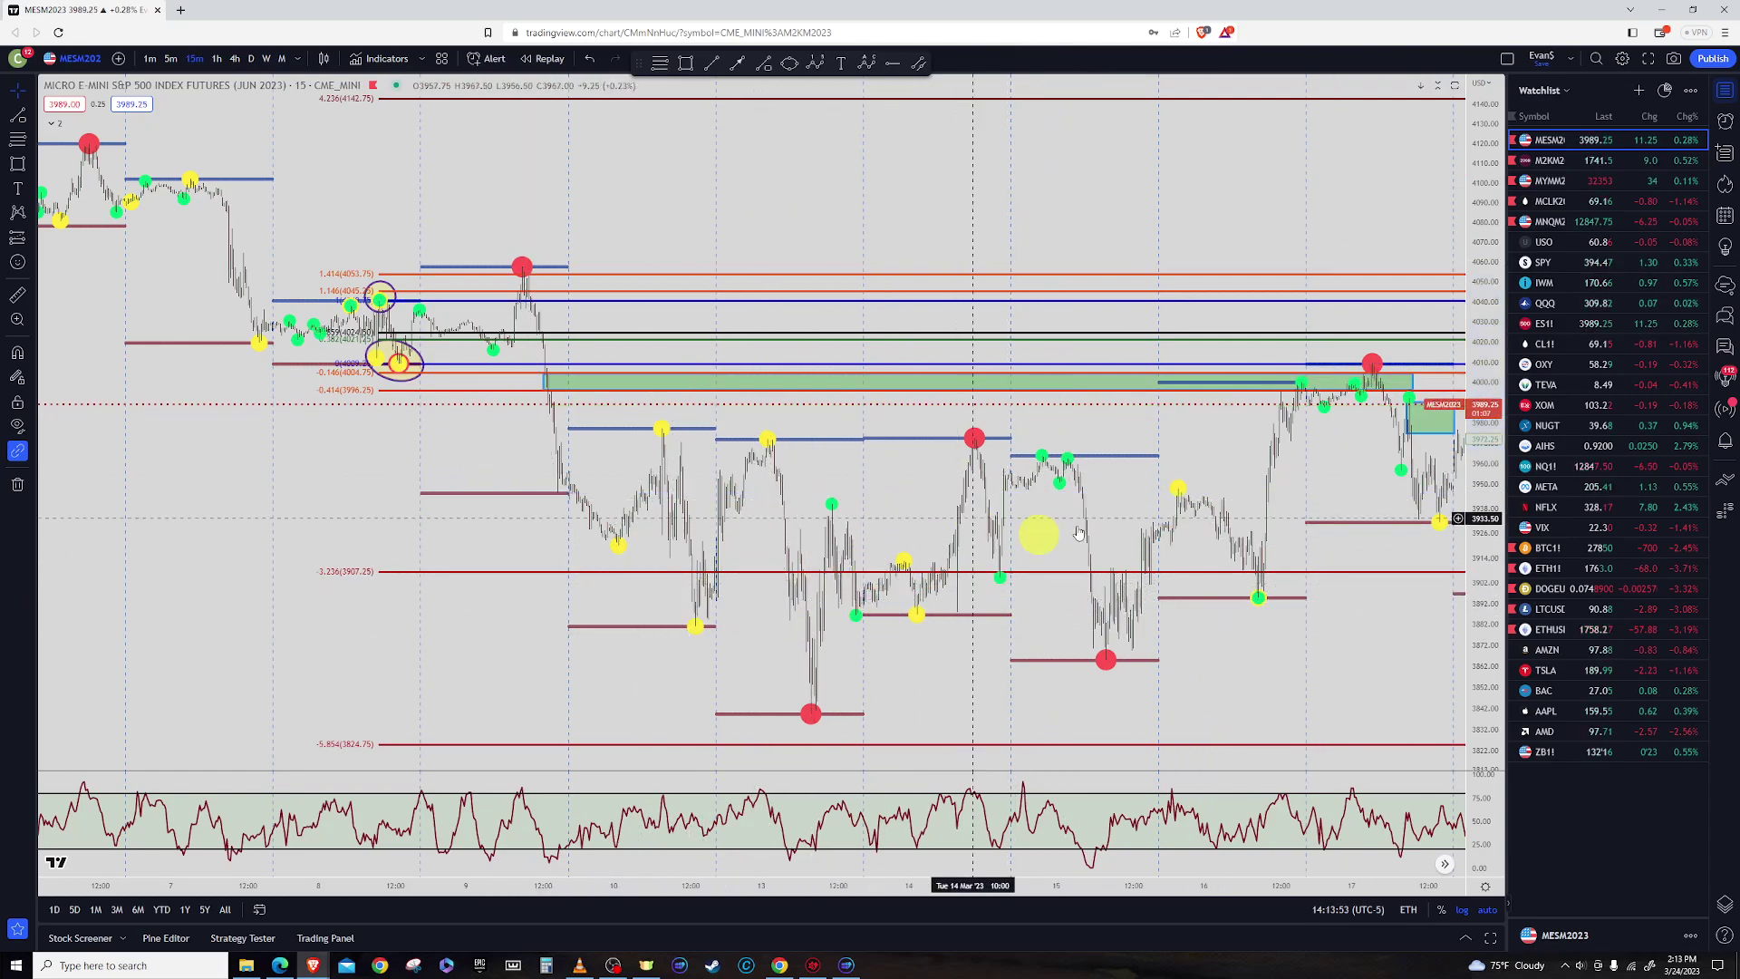
# Delete the March 8 Fibonacci retracement and the long green box that starts on March 9
pyautogui.moveTo(1215, 451); pyautogui.dragTo(528, 483)
pyautogui.hscroll(4, 528, 483)
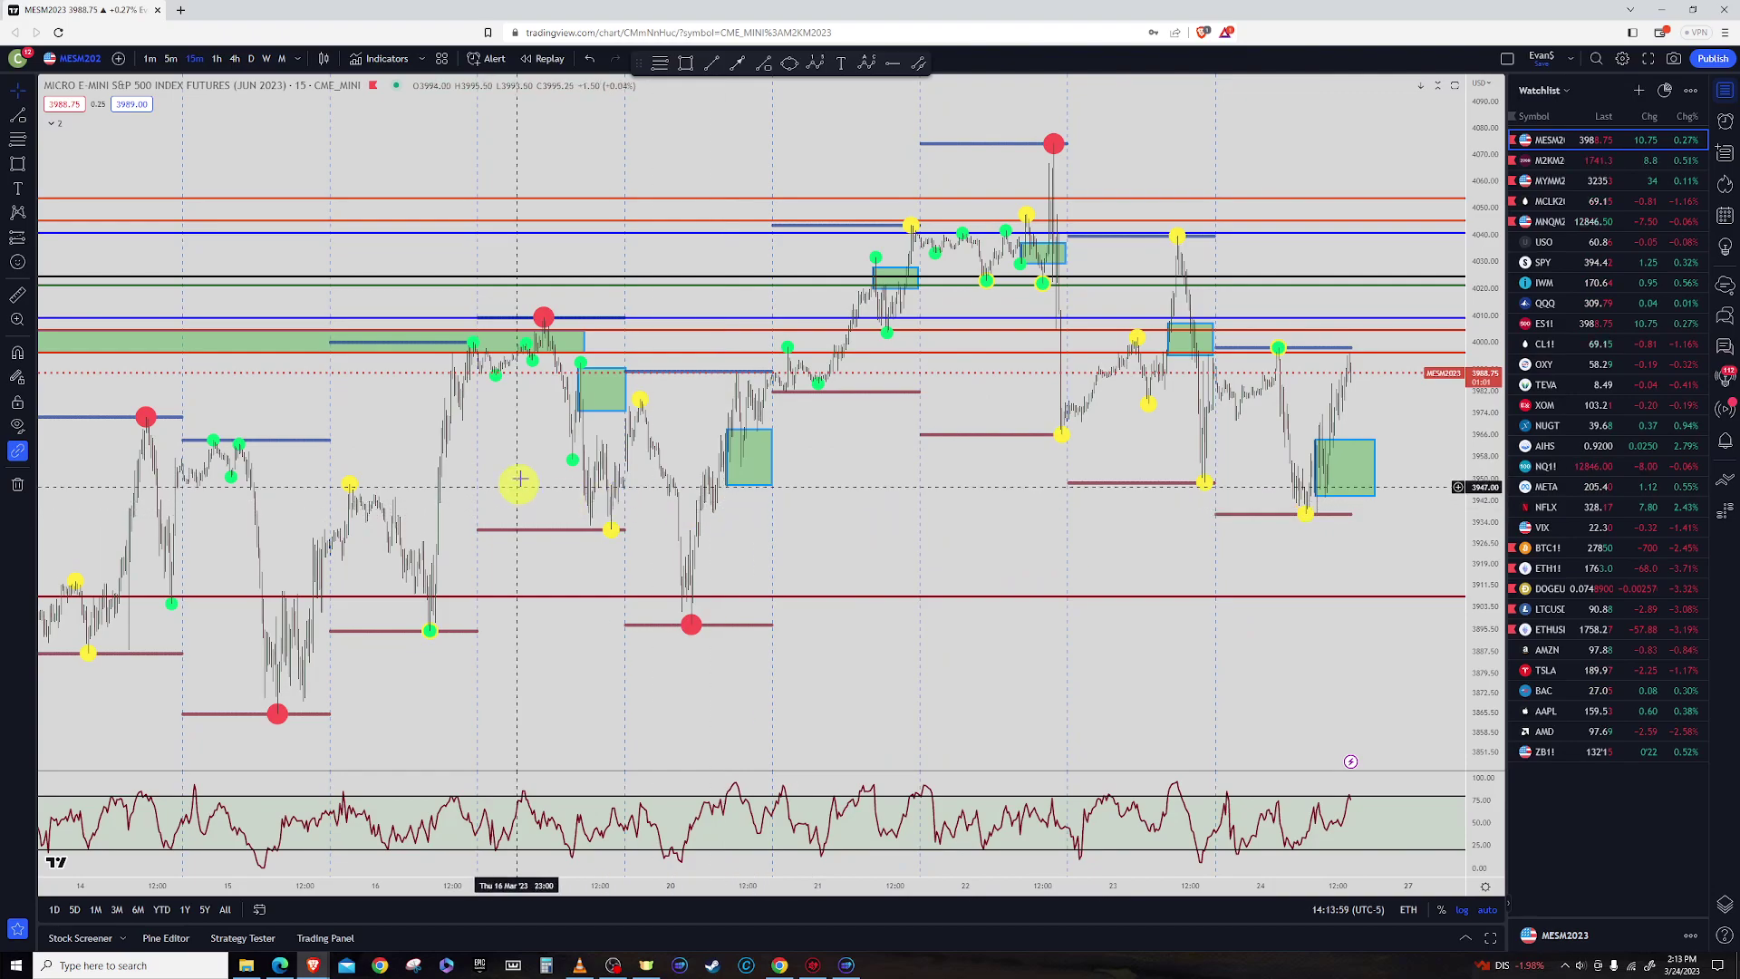
pyautogui.hscroll(-8, 521, 462)
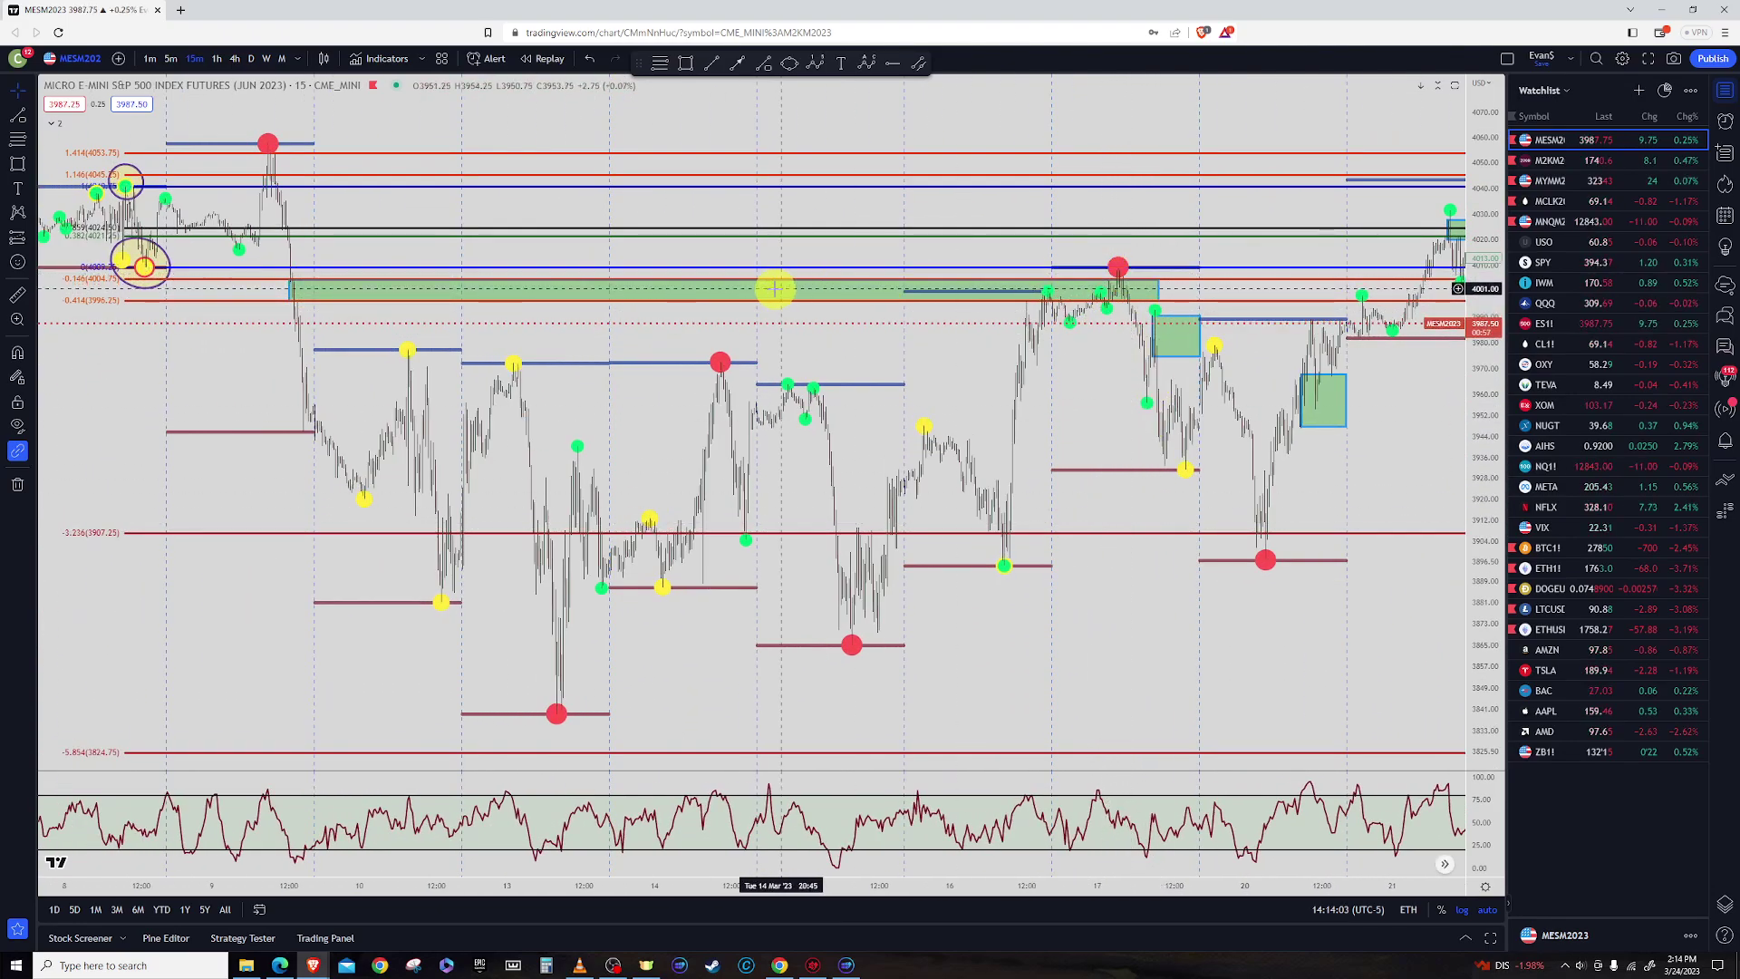
pyautogui.press('Delete')
pyautogui.click(775, 301)
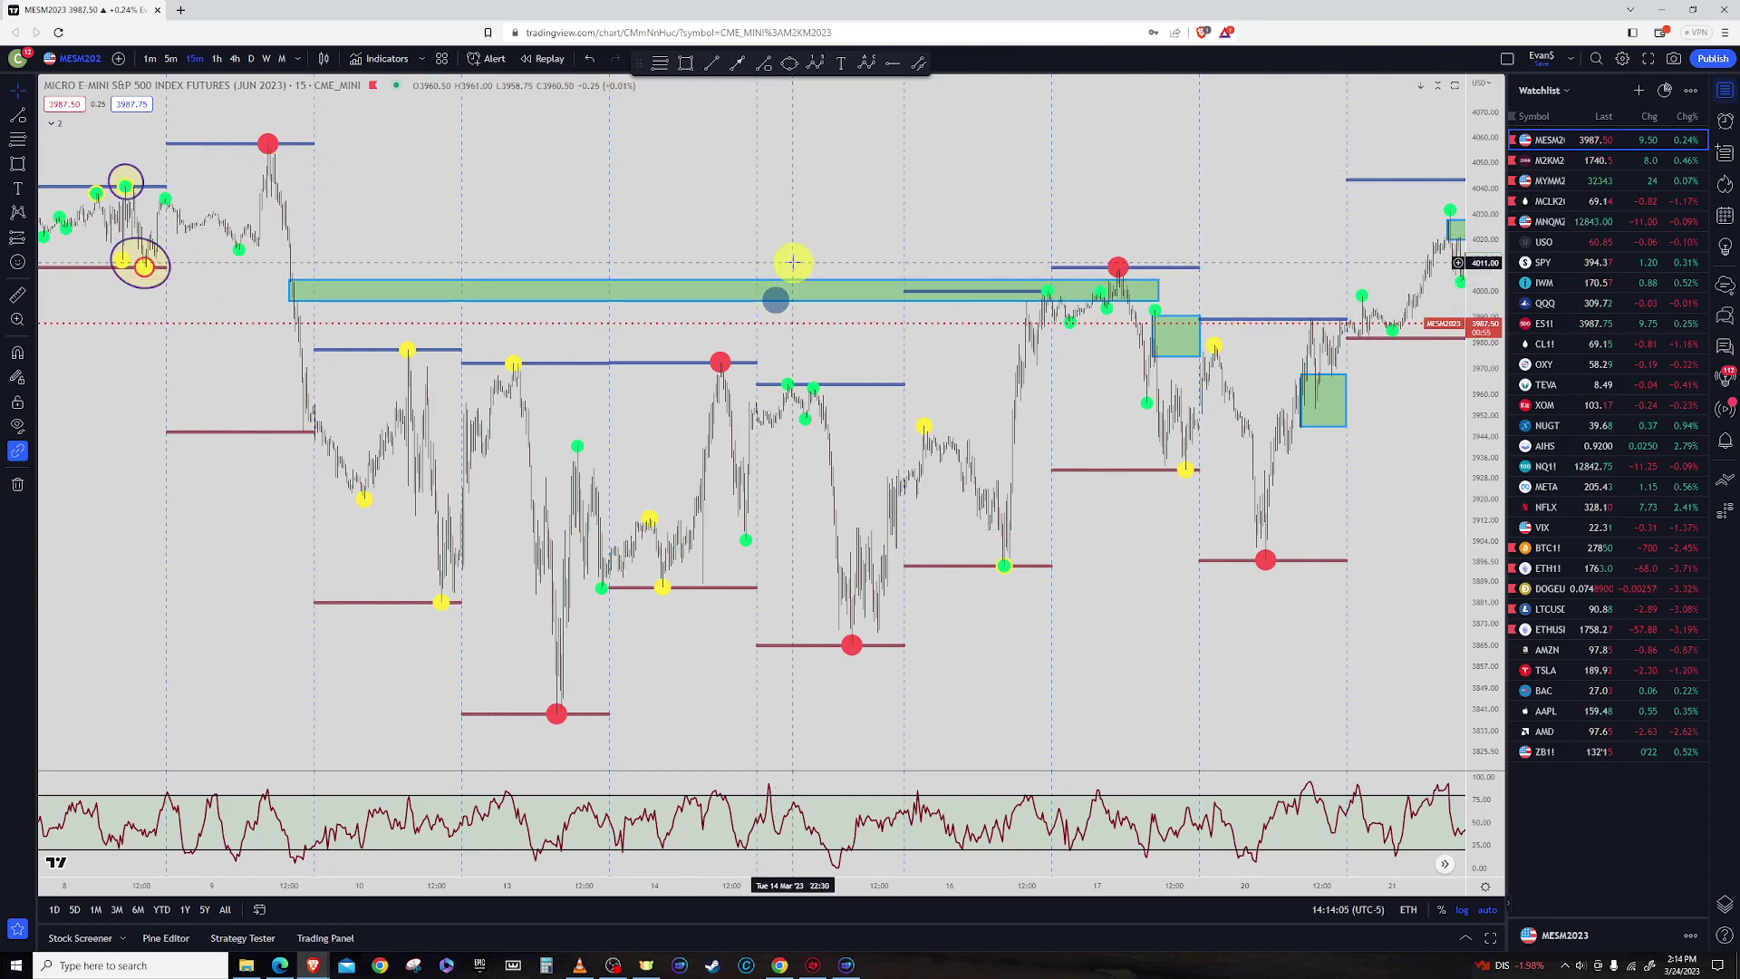
pyautogui.press('Delete')
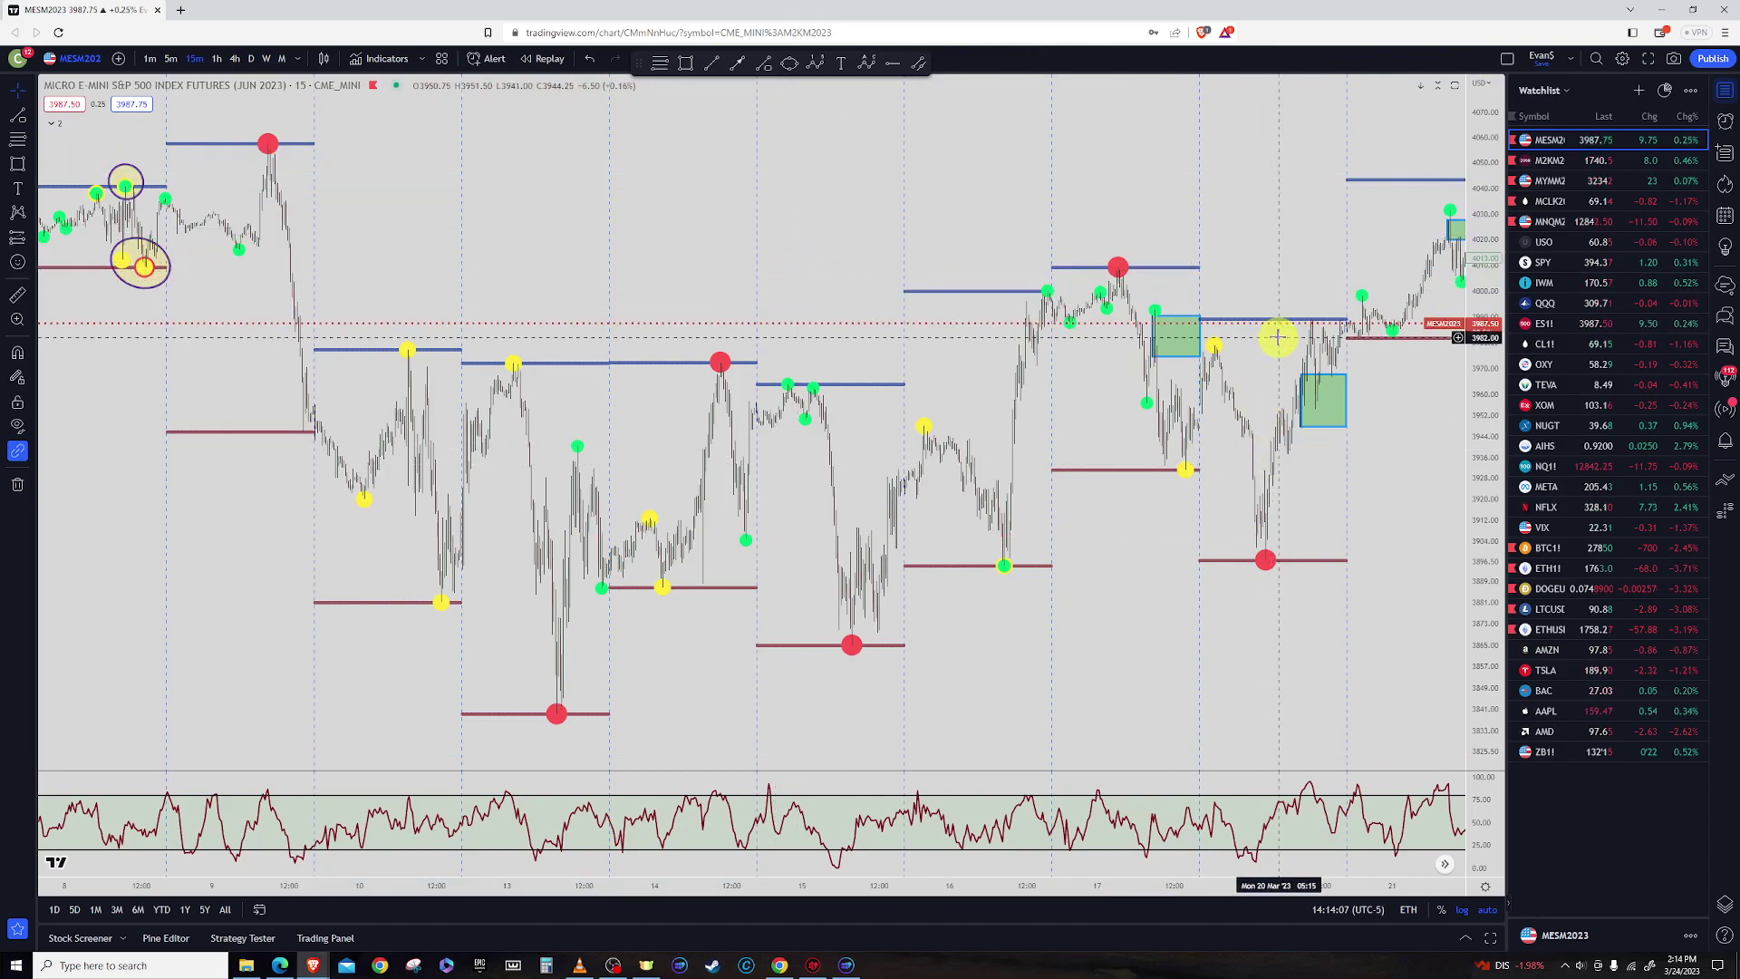
# Switch the chart to the 5-minute timeframe
pyautogui.moveTo(1281, 338); pyautogui.dragTo(668, 571)
pyautogui.scroll(3, 668, 571)
pyautogui.moveTo(556, 668); pyautogui.dragTo(802, 634)
pyautogui.click(172, 59)
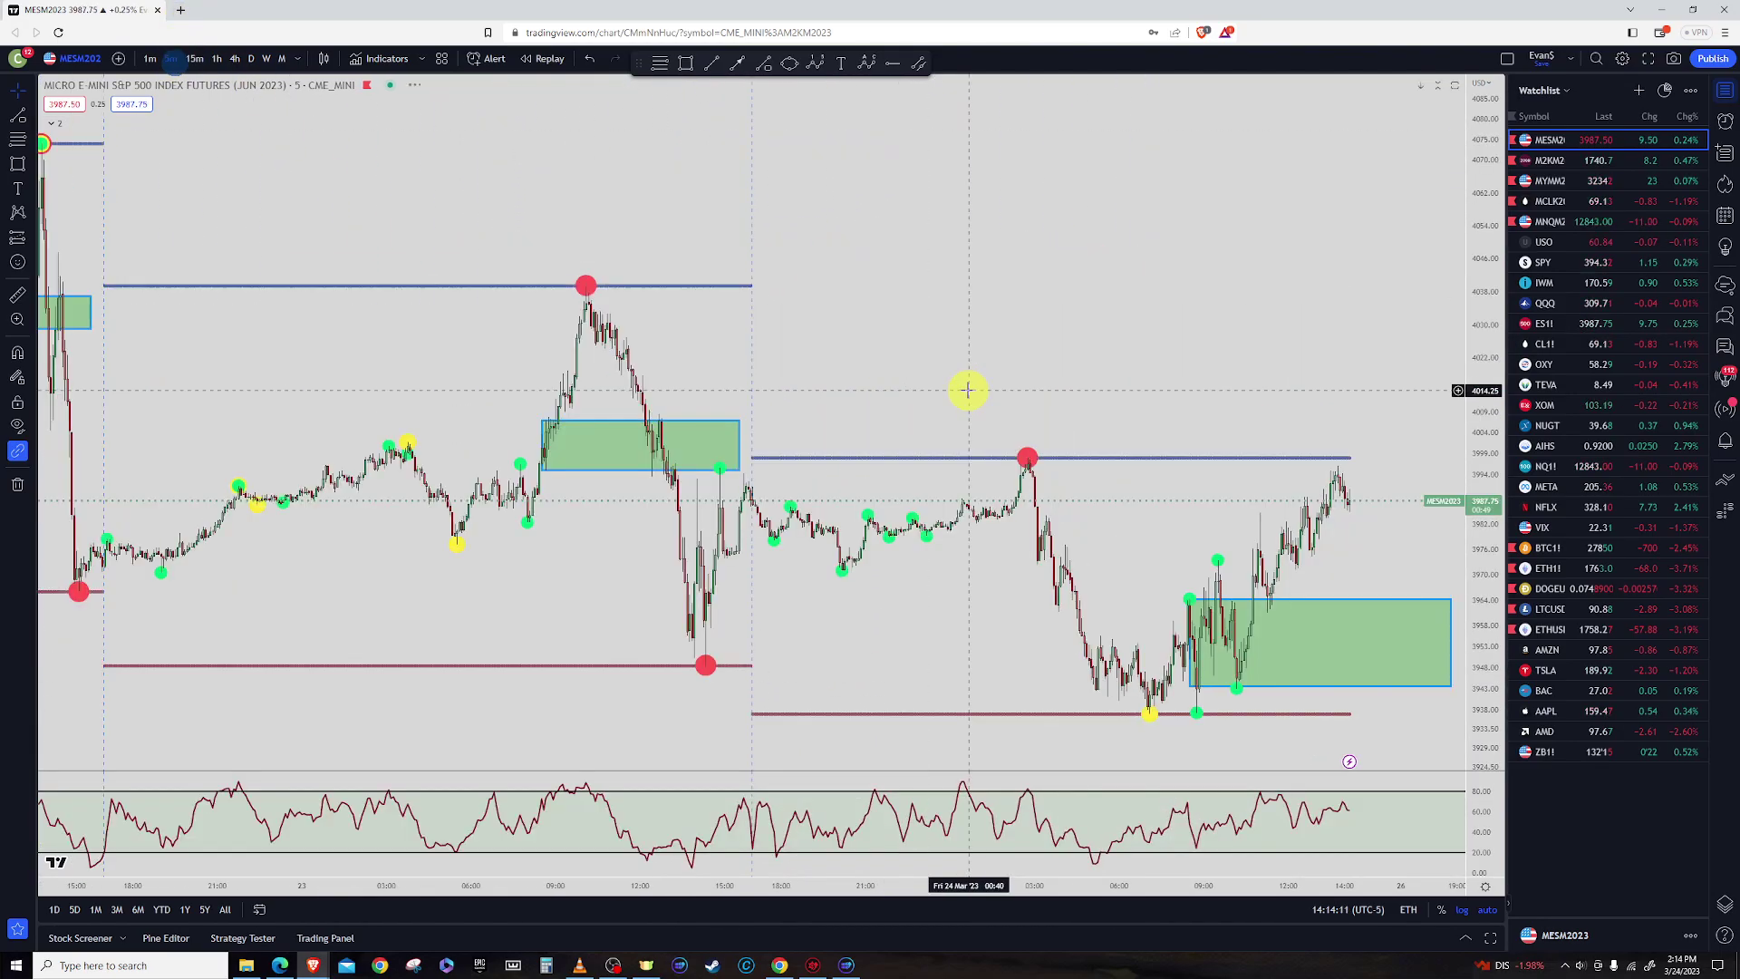
# Draw a Fibonacci retracement from the March 20 low at 3897.00 up to the session high at 3989.25
pyautogui.scroll(-2, 1003, 392)
pyautogui.moveTo(852, 272); pyautogui.dragTo(1224, 245)
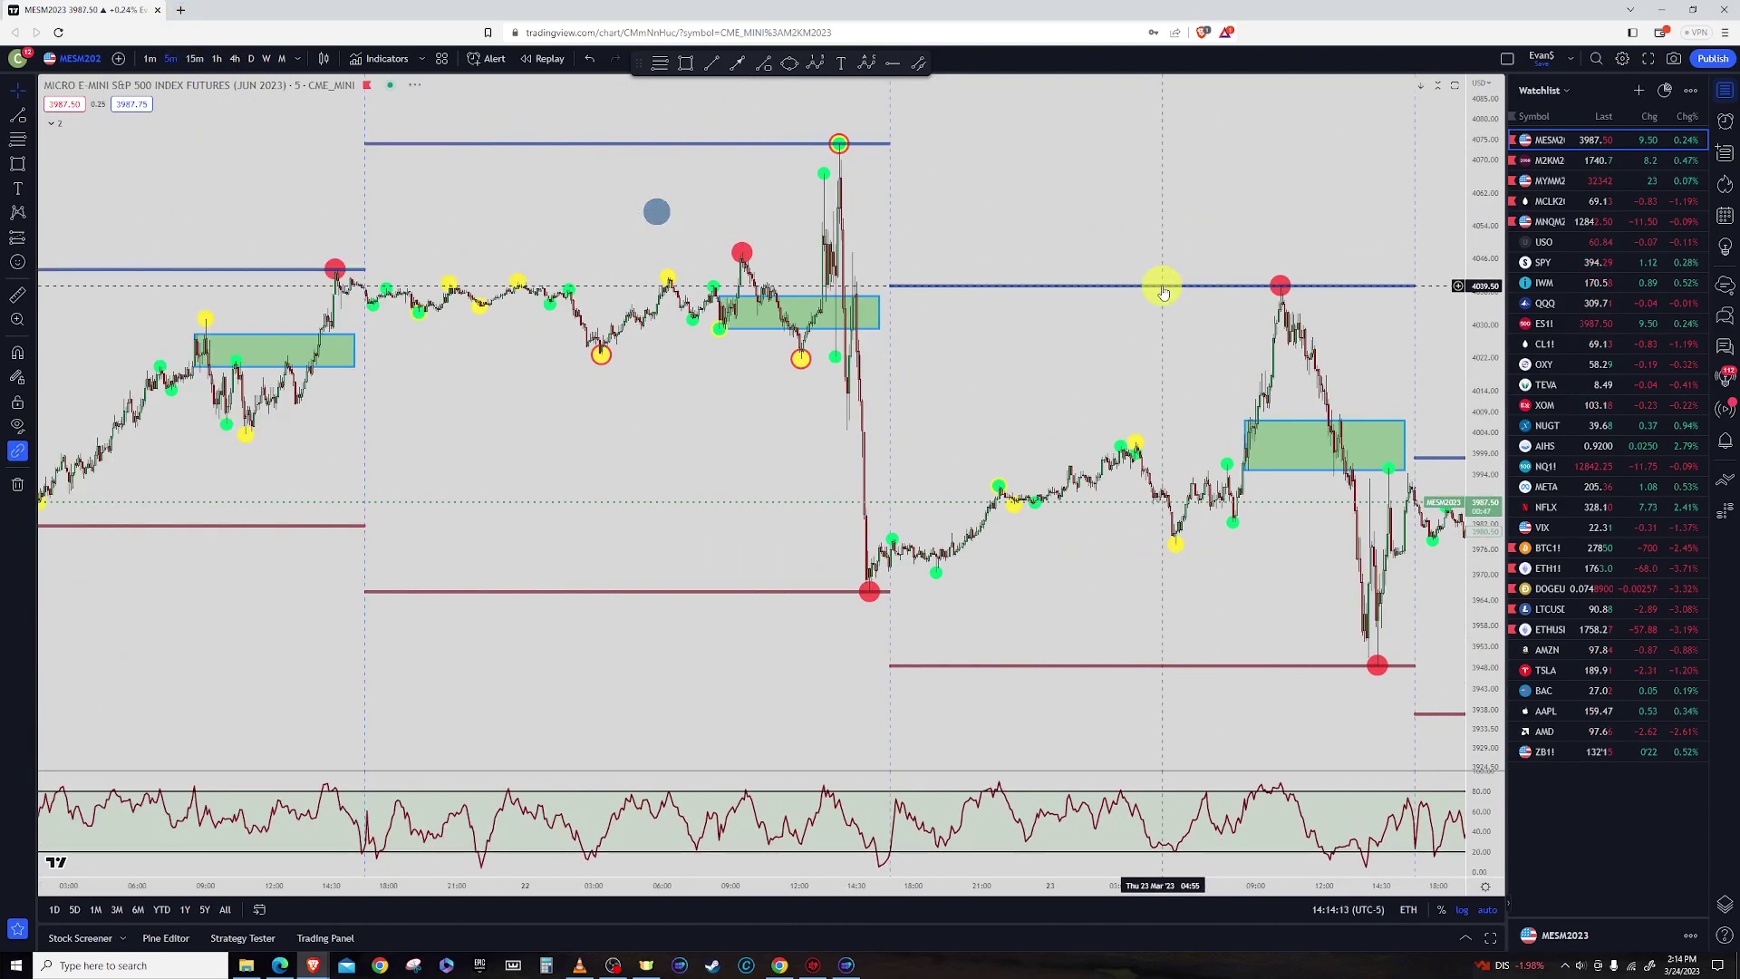
pyautogui.scroll(-10, 1127, 265)
pyautogui.moveTo(1178, 510); pyautogui.dragTo(823, 483)
pyautogui.scroll(5, 823, 483)
pyautogui.moveTo(393, 602); pyautogui.dragTo(1413, 574)
pyautogui.scroll(6, 1413, 575)
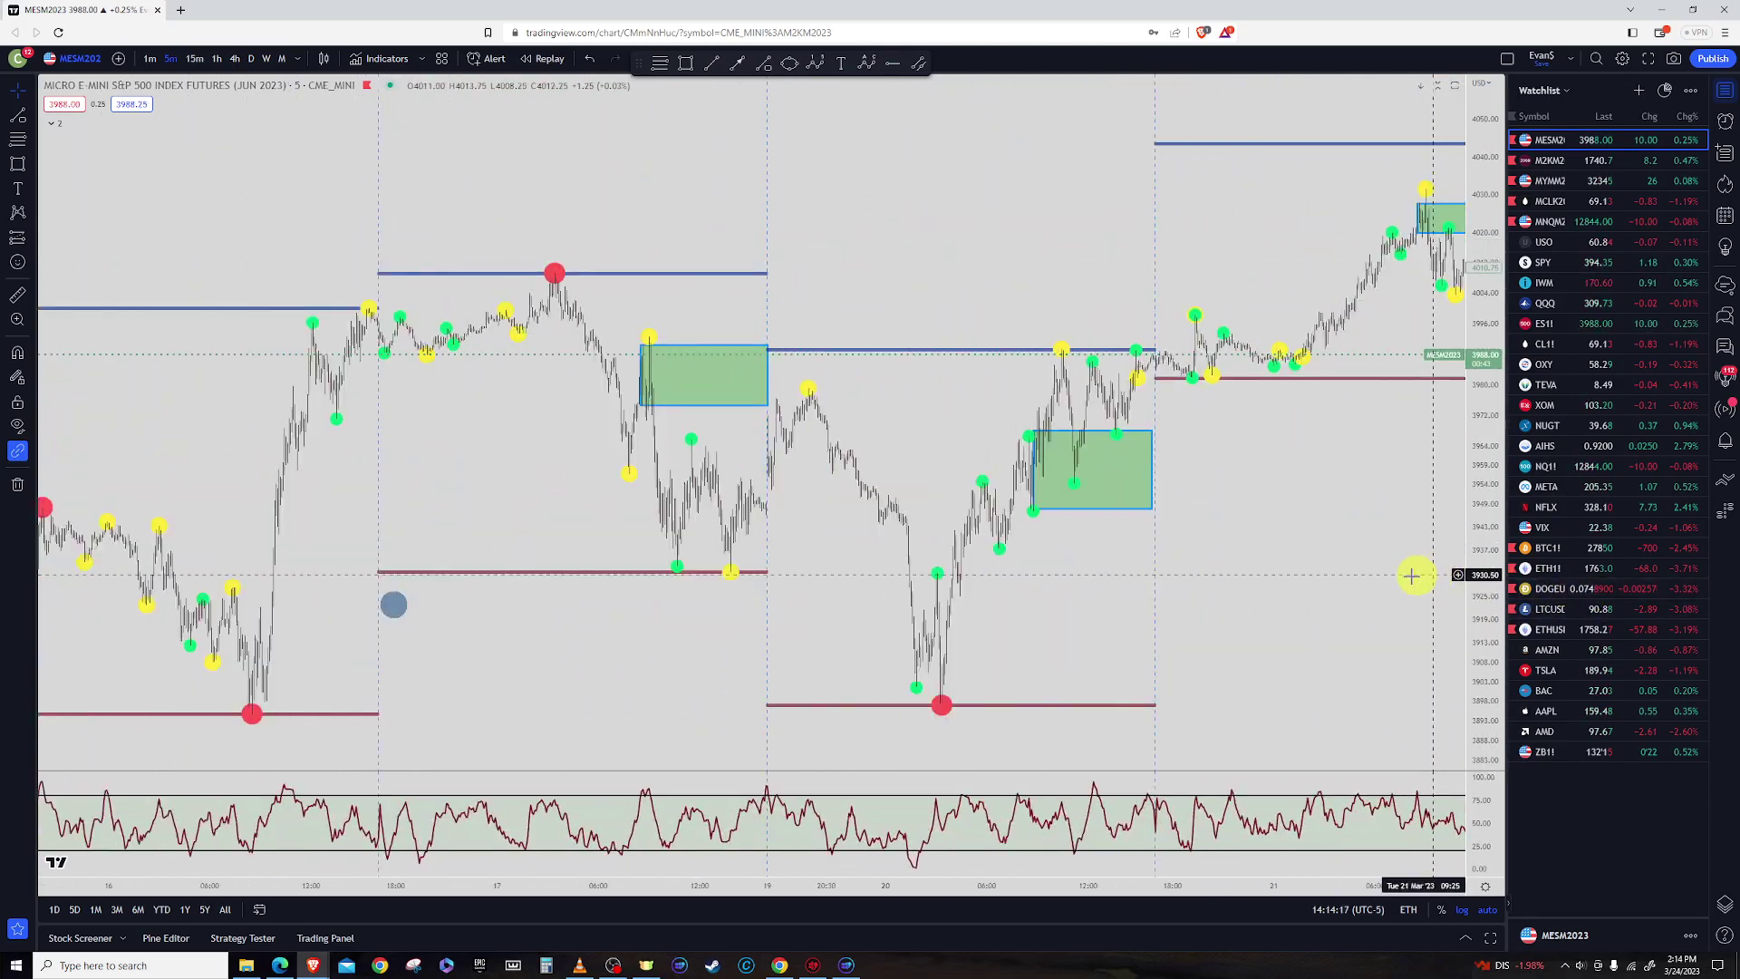
pyautogui.click(657, 65)
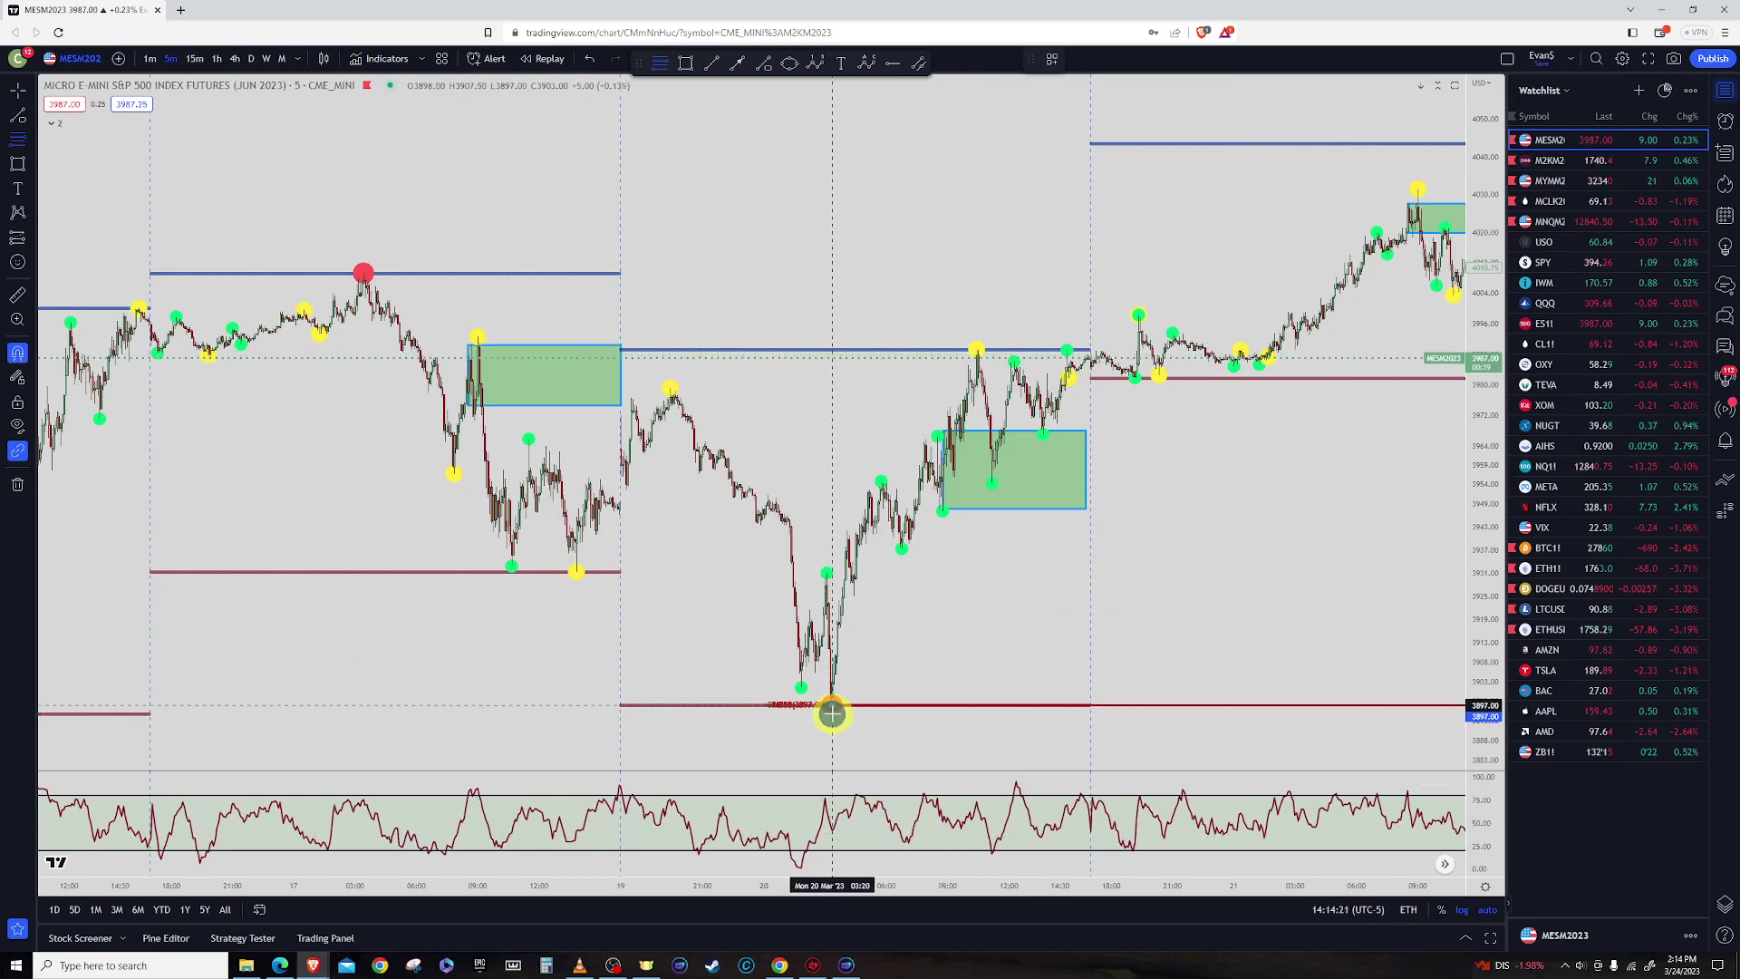
pyautogui.moveTo(832, 713)
pyautogui.mouseDown()
pyautogui.moveTo(994, 272)
pyautogui.moveTo(975, 290)
pyautogui.mouseUp()
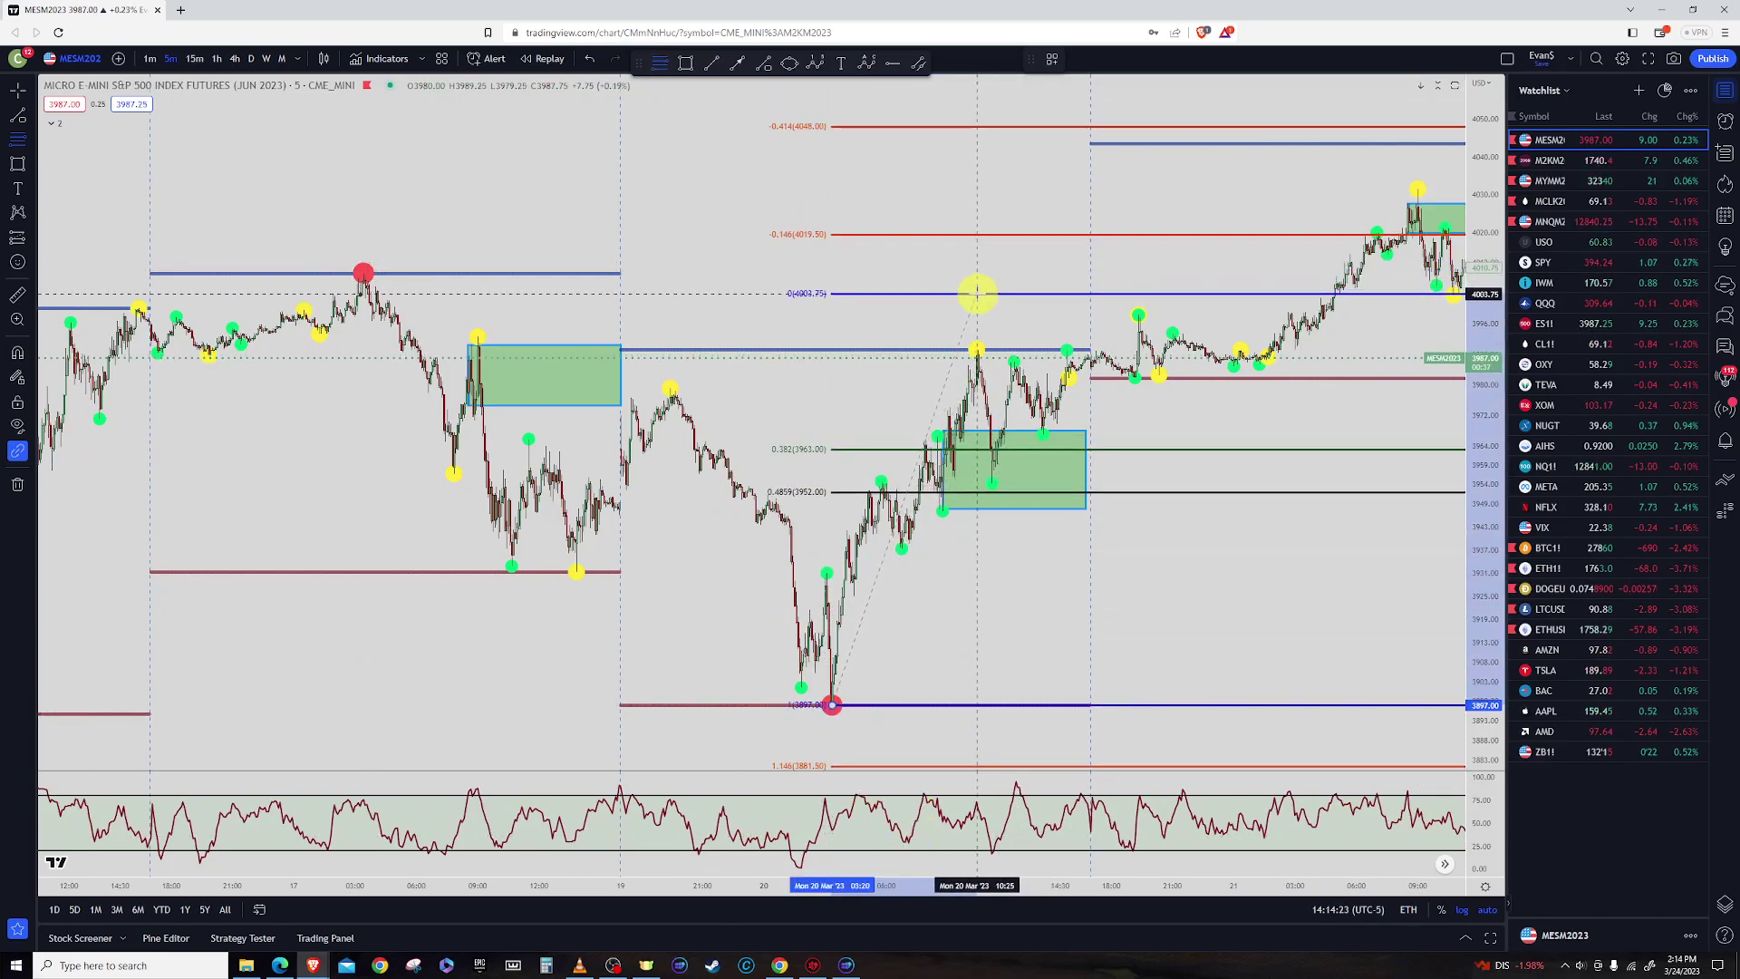
pyautogui.moveTo(1248, 264)
pyautogui.mouseDown()
pyautogui.moveTo(691, 279)
pyautogui.moveTo(830, 299)
pyautogui.mouseUp()
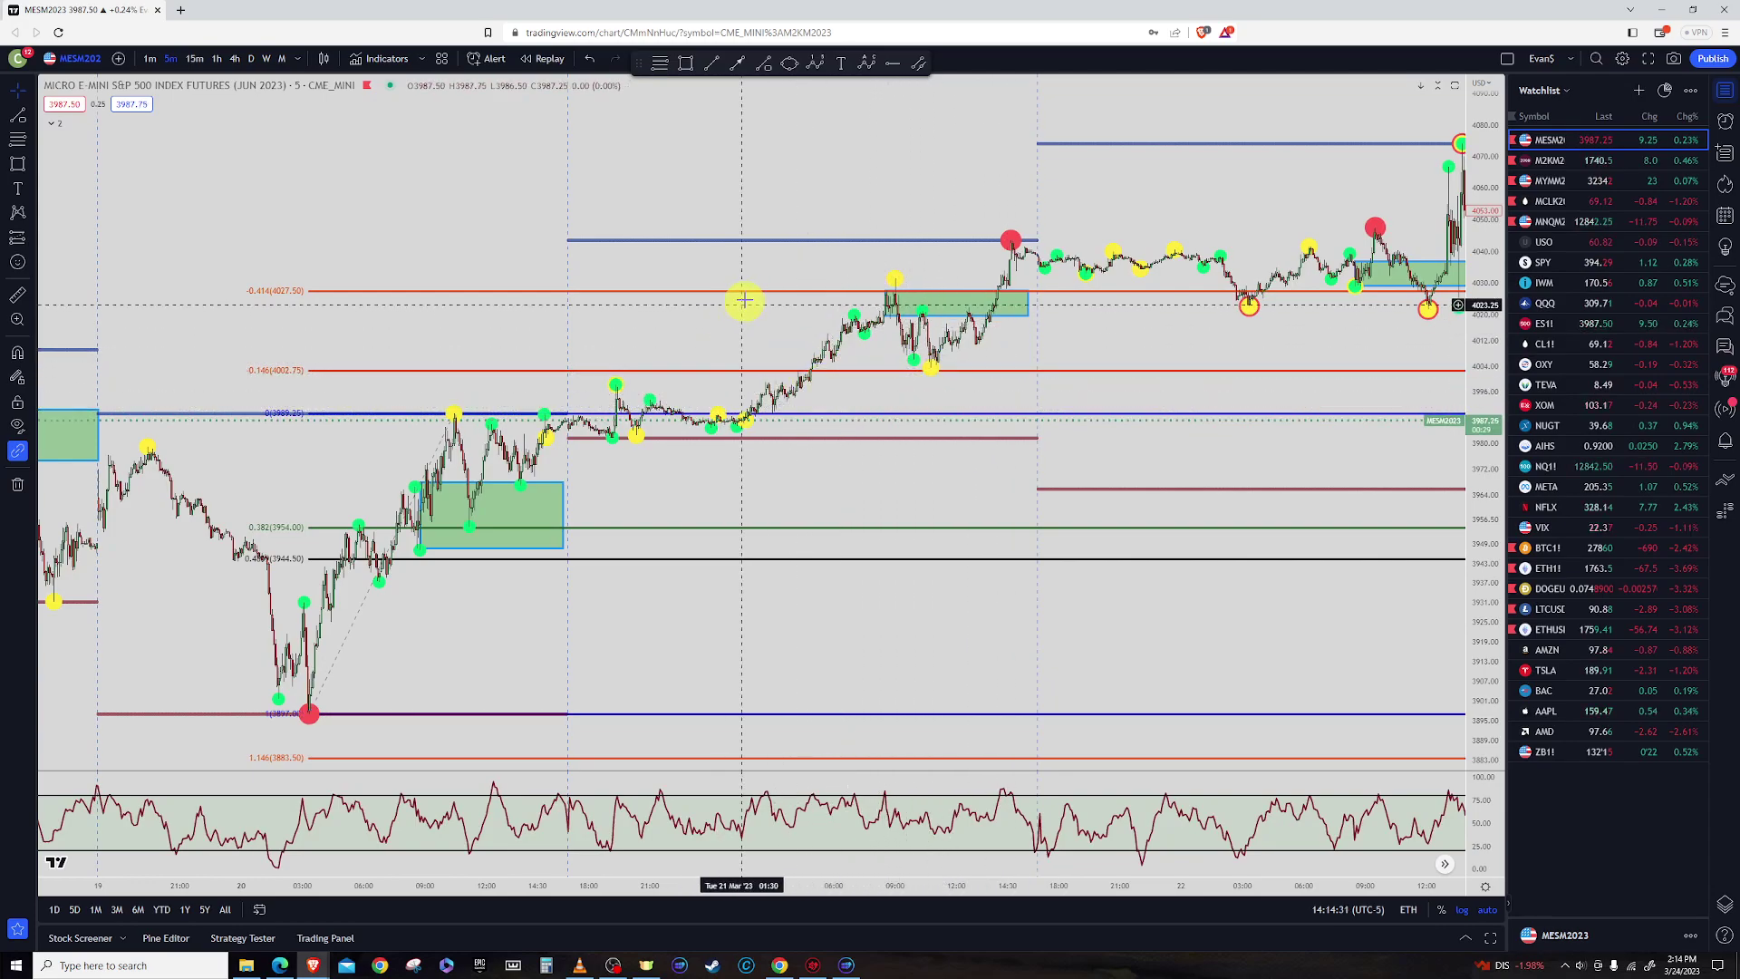
# Remove the March 20 Fibonacci retracement and review the 5-minute sessions from March 17 through March 24
pyautogui.scroll(-5, 751, 294)
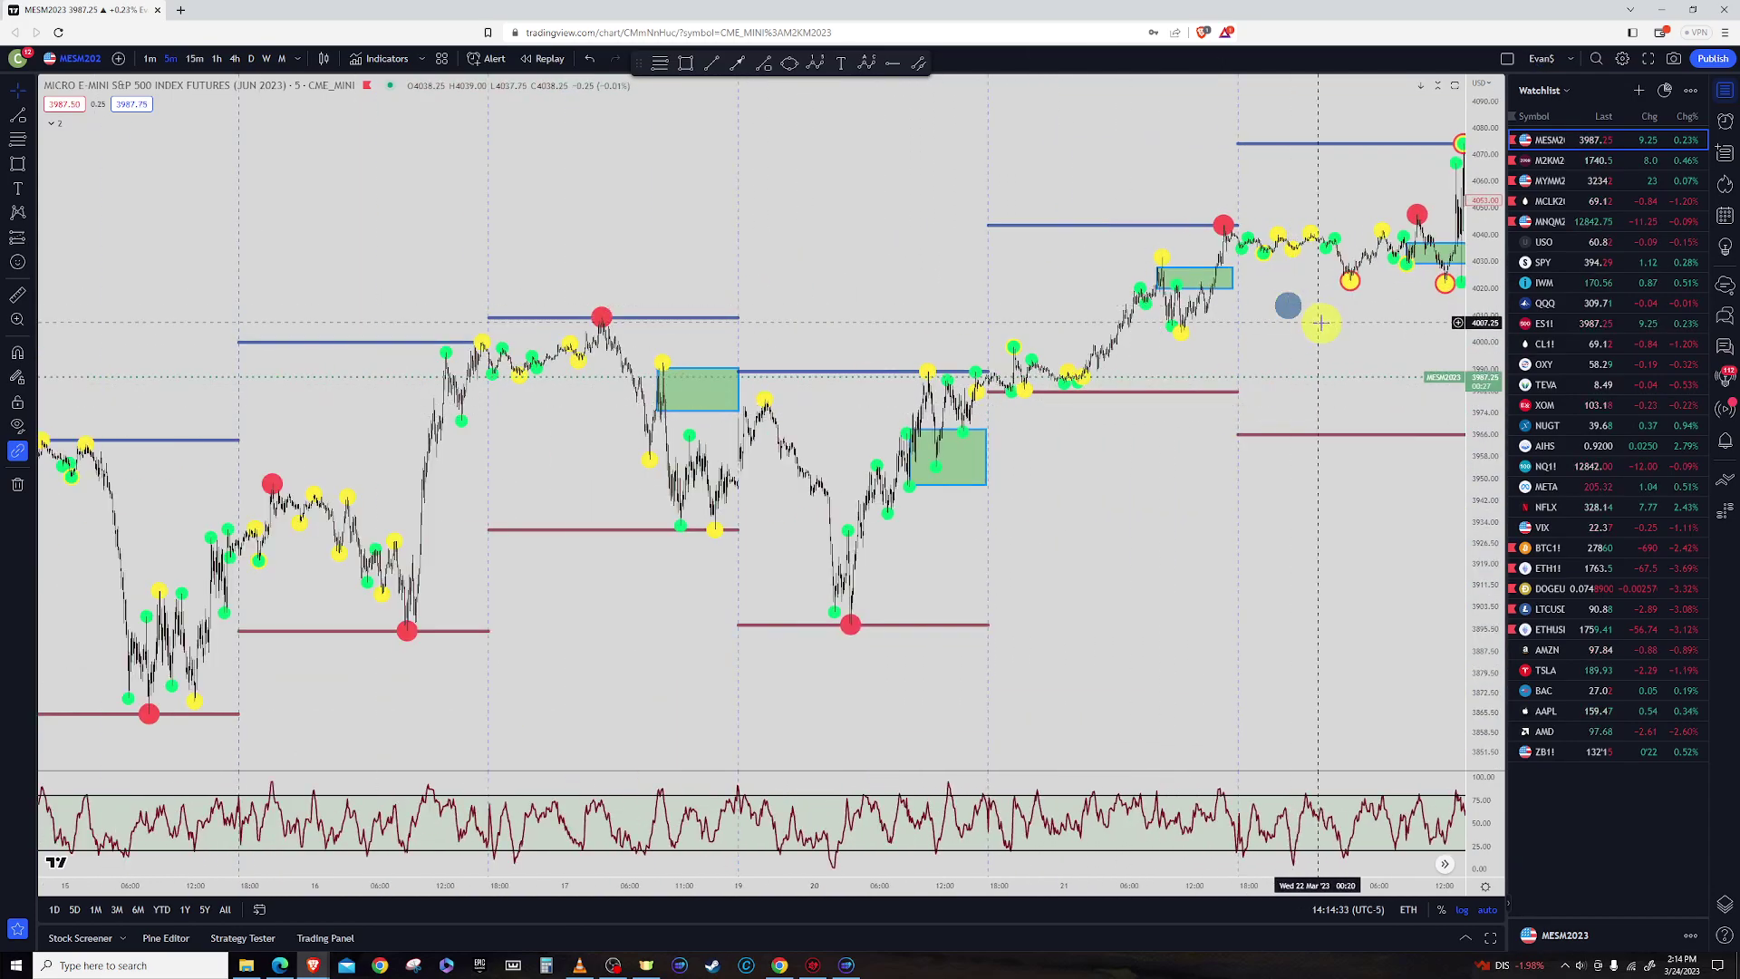
pyautogui.moveTo(1316, 323); pyautogui.dragTo(635, 333)
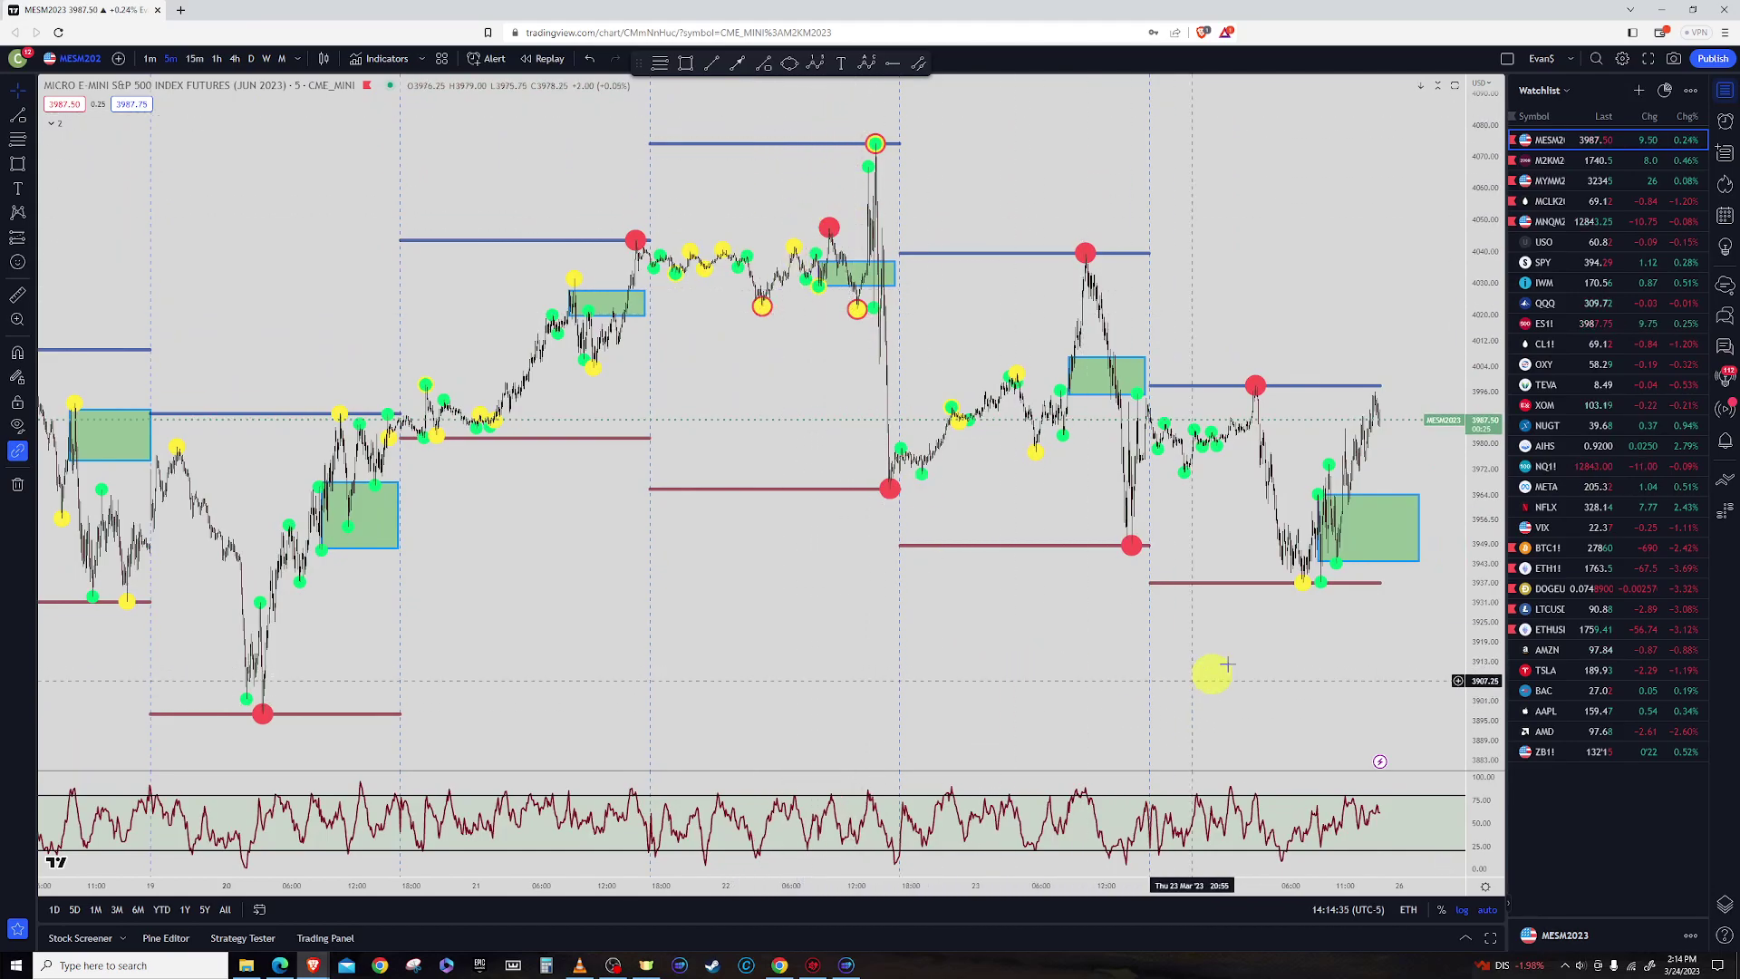
pyautogui.scroll(6, 913, 600)
pyautogui.scroll(-3, 912, 600)
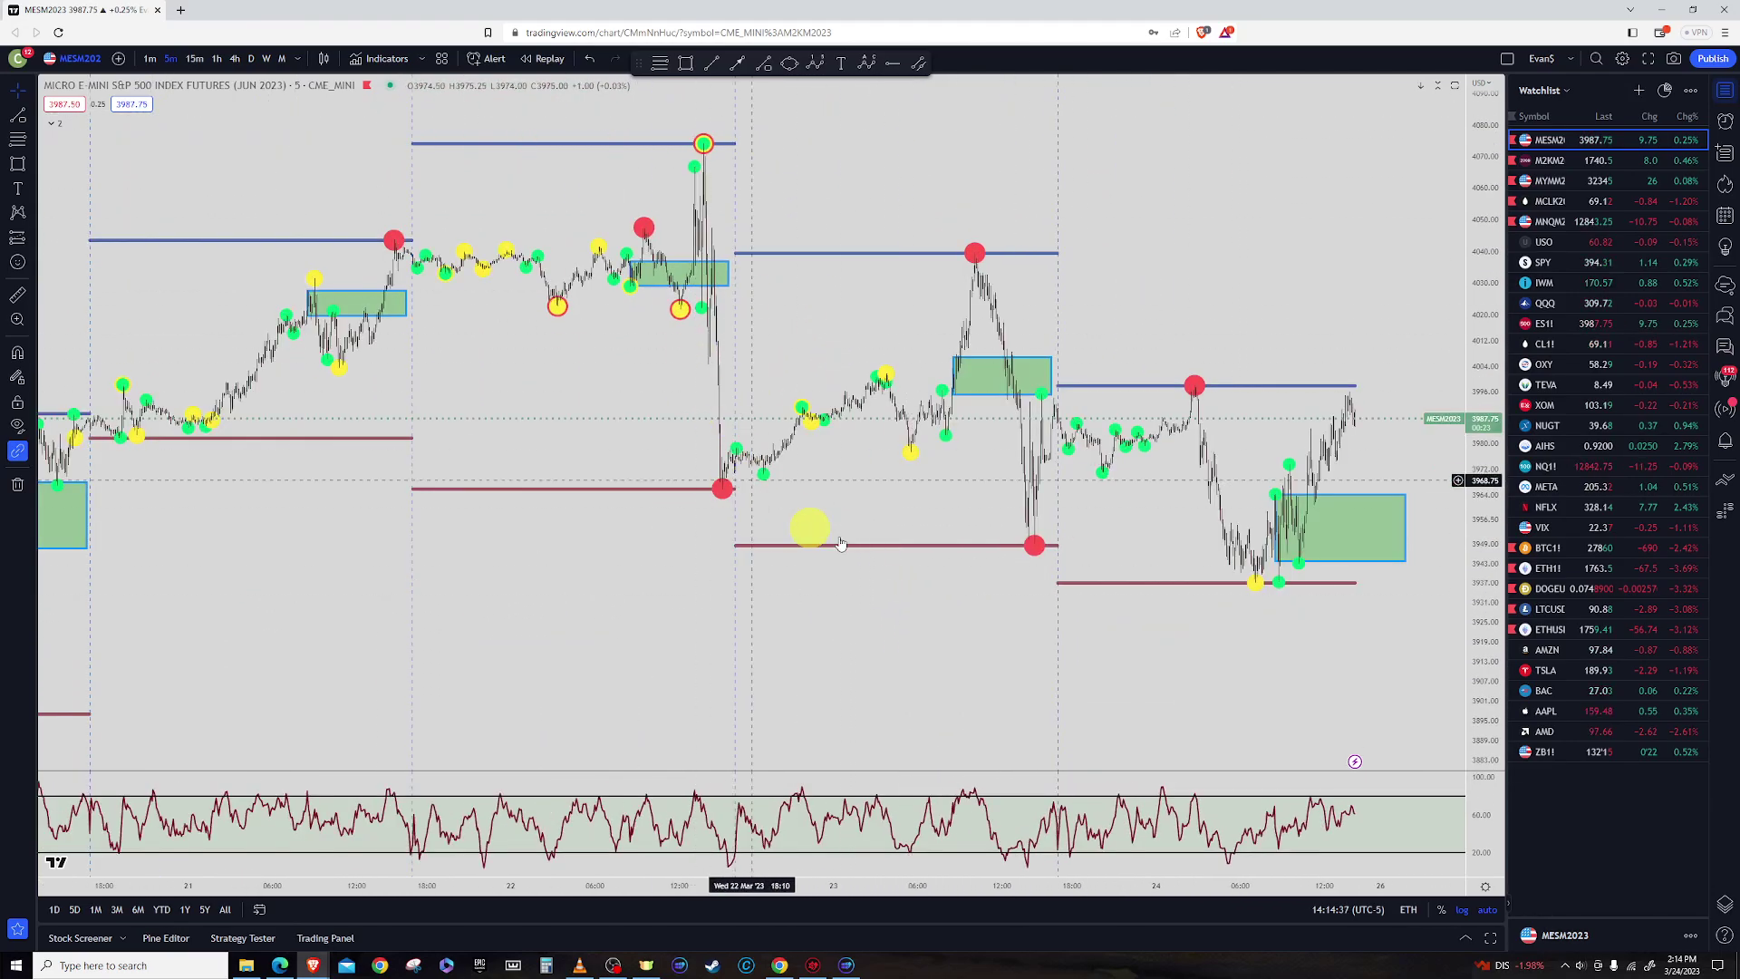
pyautogui.scroll(-3, 977, 465)
pyautogui.scroll(-2, 1164, 534)
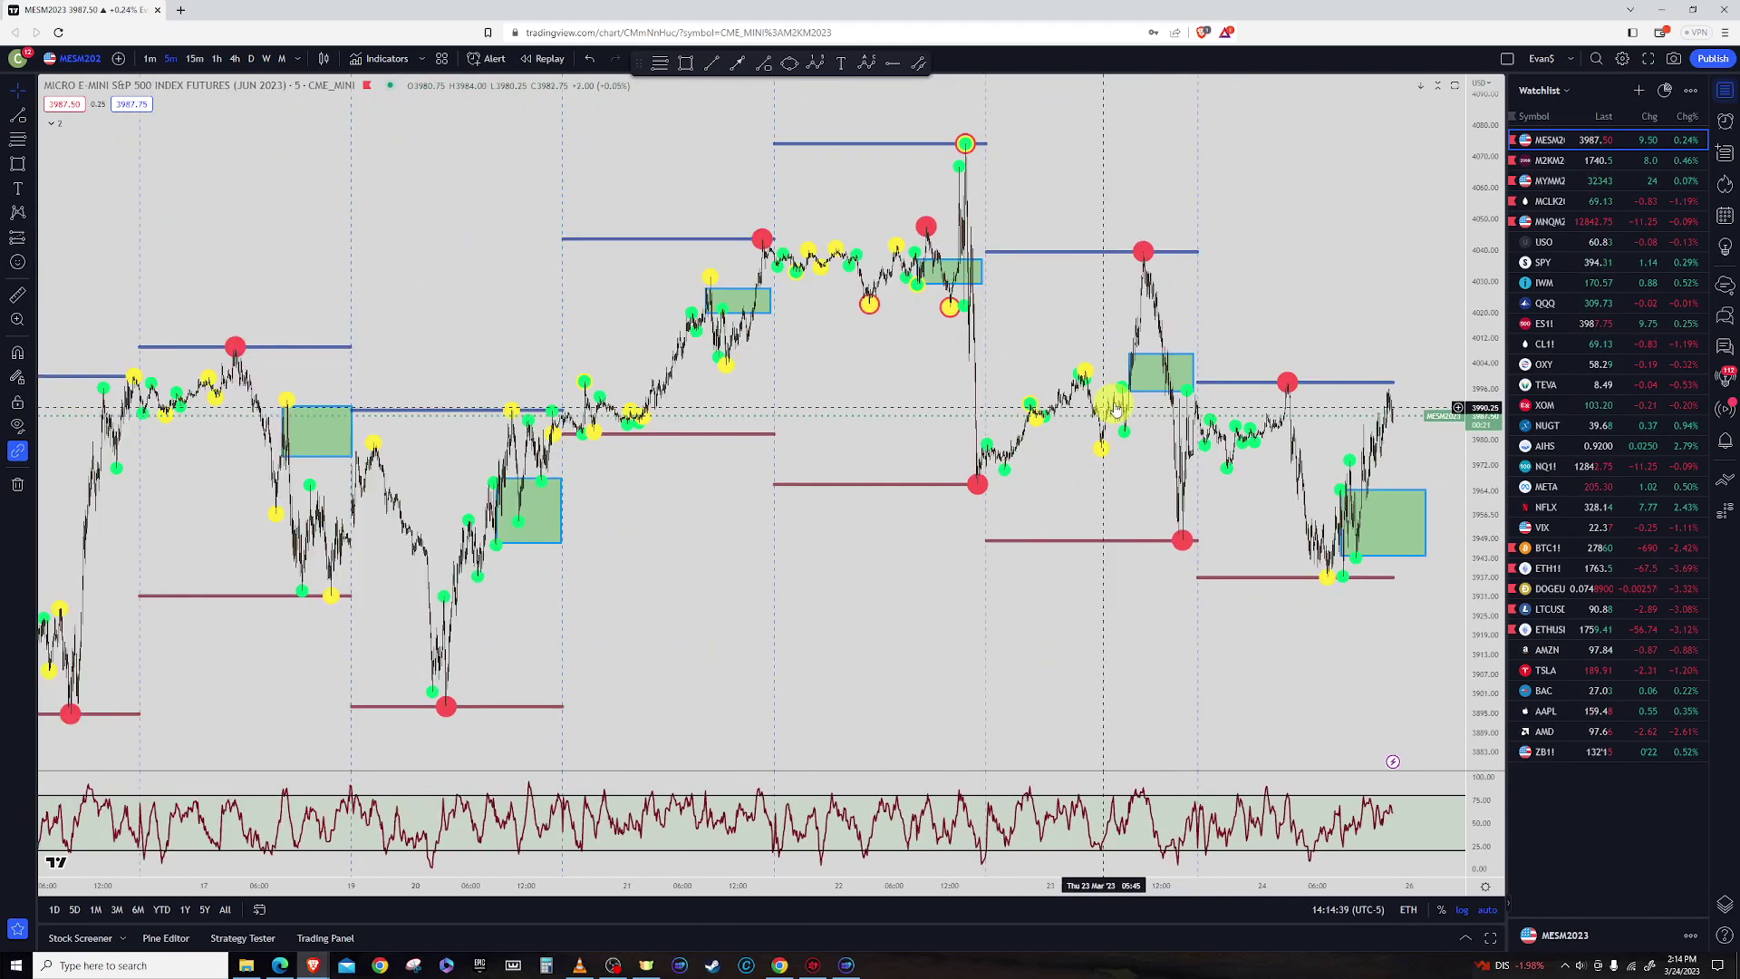
pyautogui.moveTo(1194, 573); pyautogui.dragTo(859, 575)
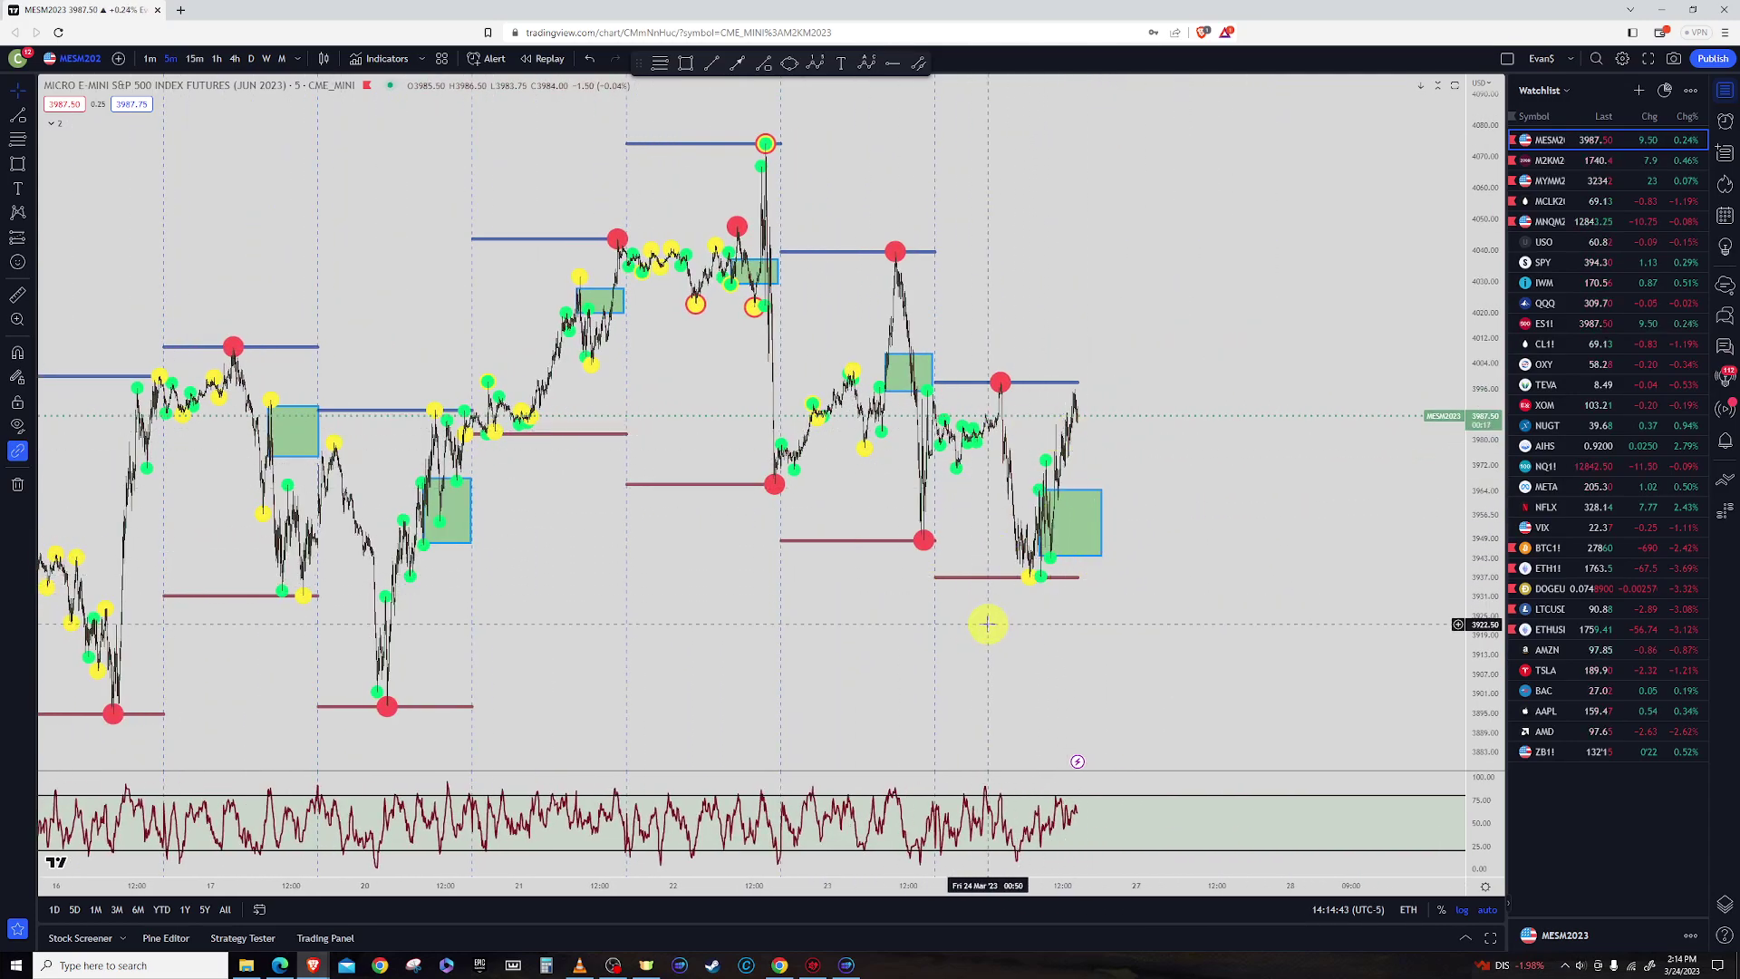
pyautogui.scroll(3, 988, 623)
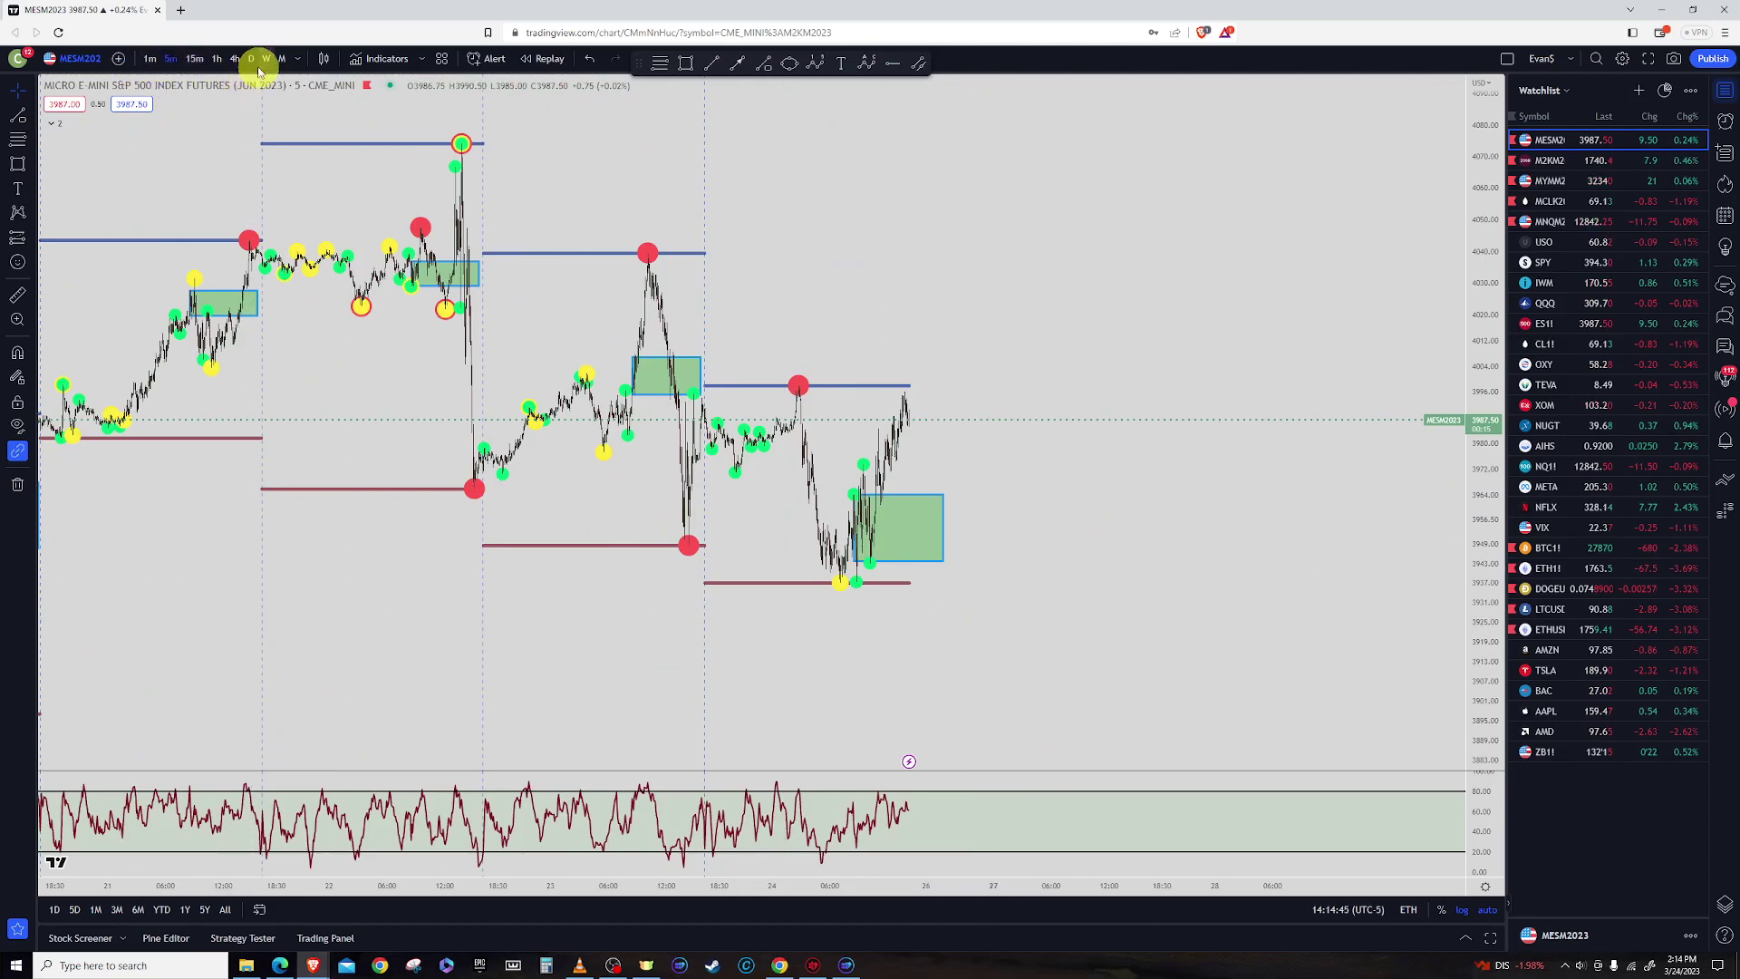
# View the contract on the daily timeframe and on the weekly timeframe, examining the price swings and the oscillator at the latest candles
pyautogui.click(253, 60)
pyautogui.scroll(6, 829, 605)
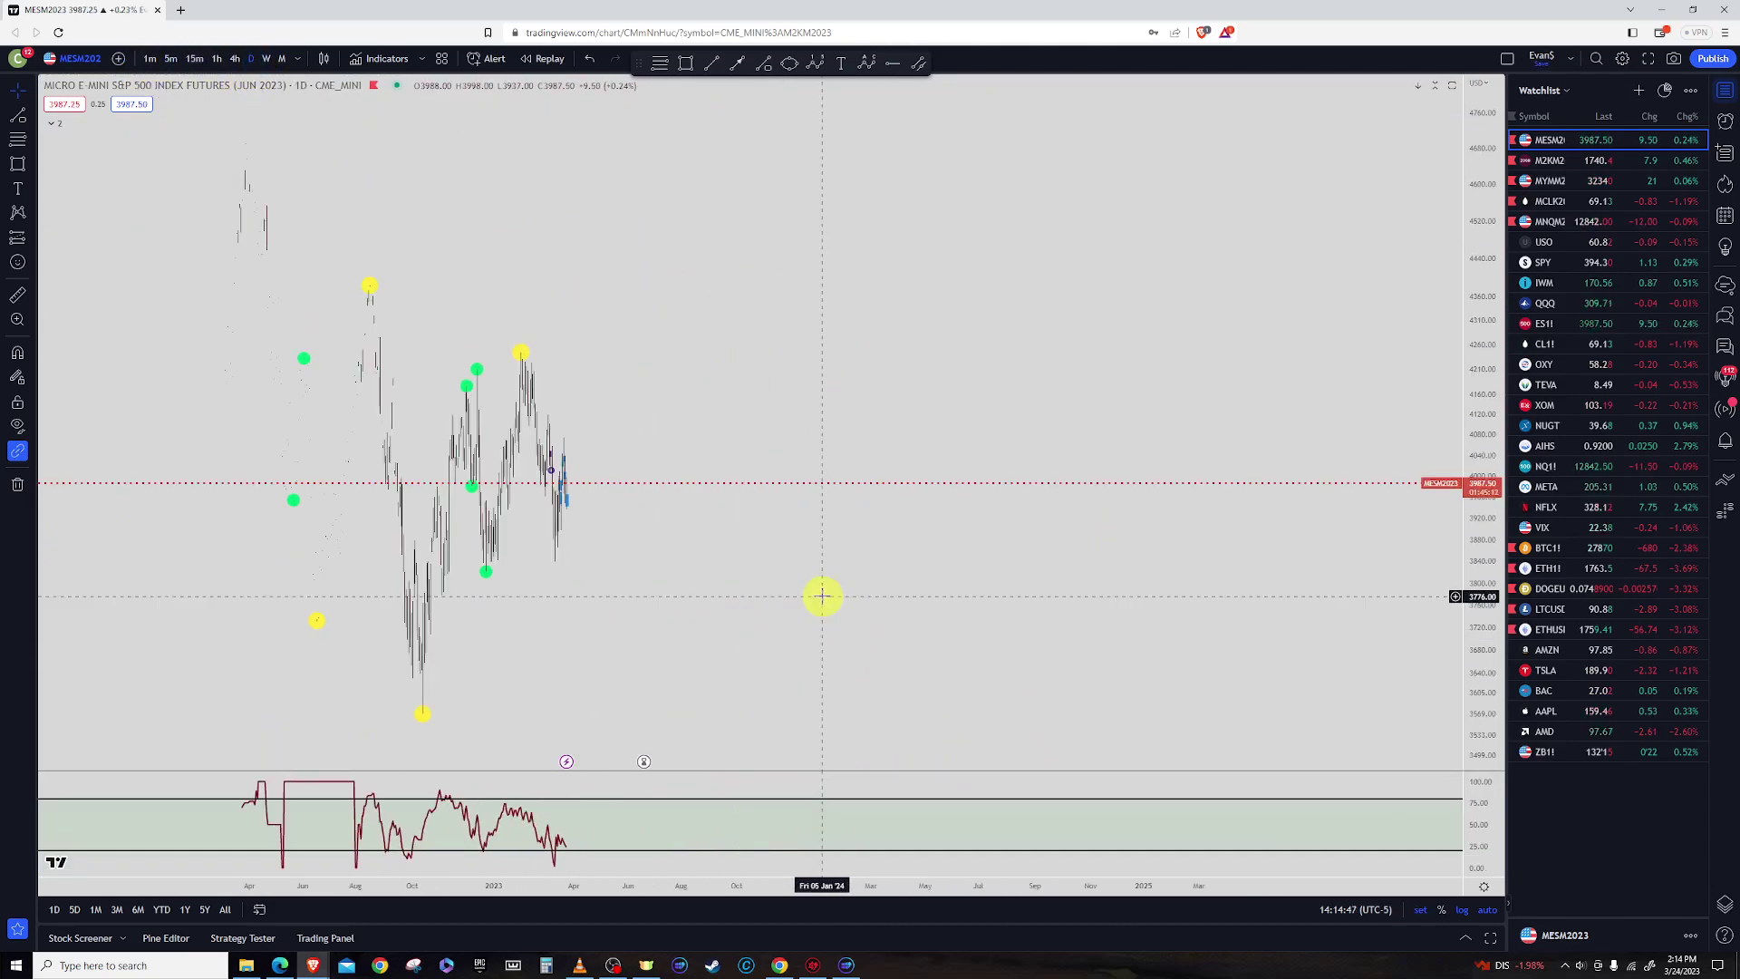
pyautogui.moveTo(686, 560); pyautogui.dragTo(1191, 598)
pyautogui.scroll(1, 1076, 606)
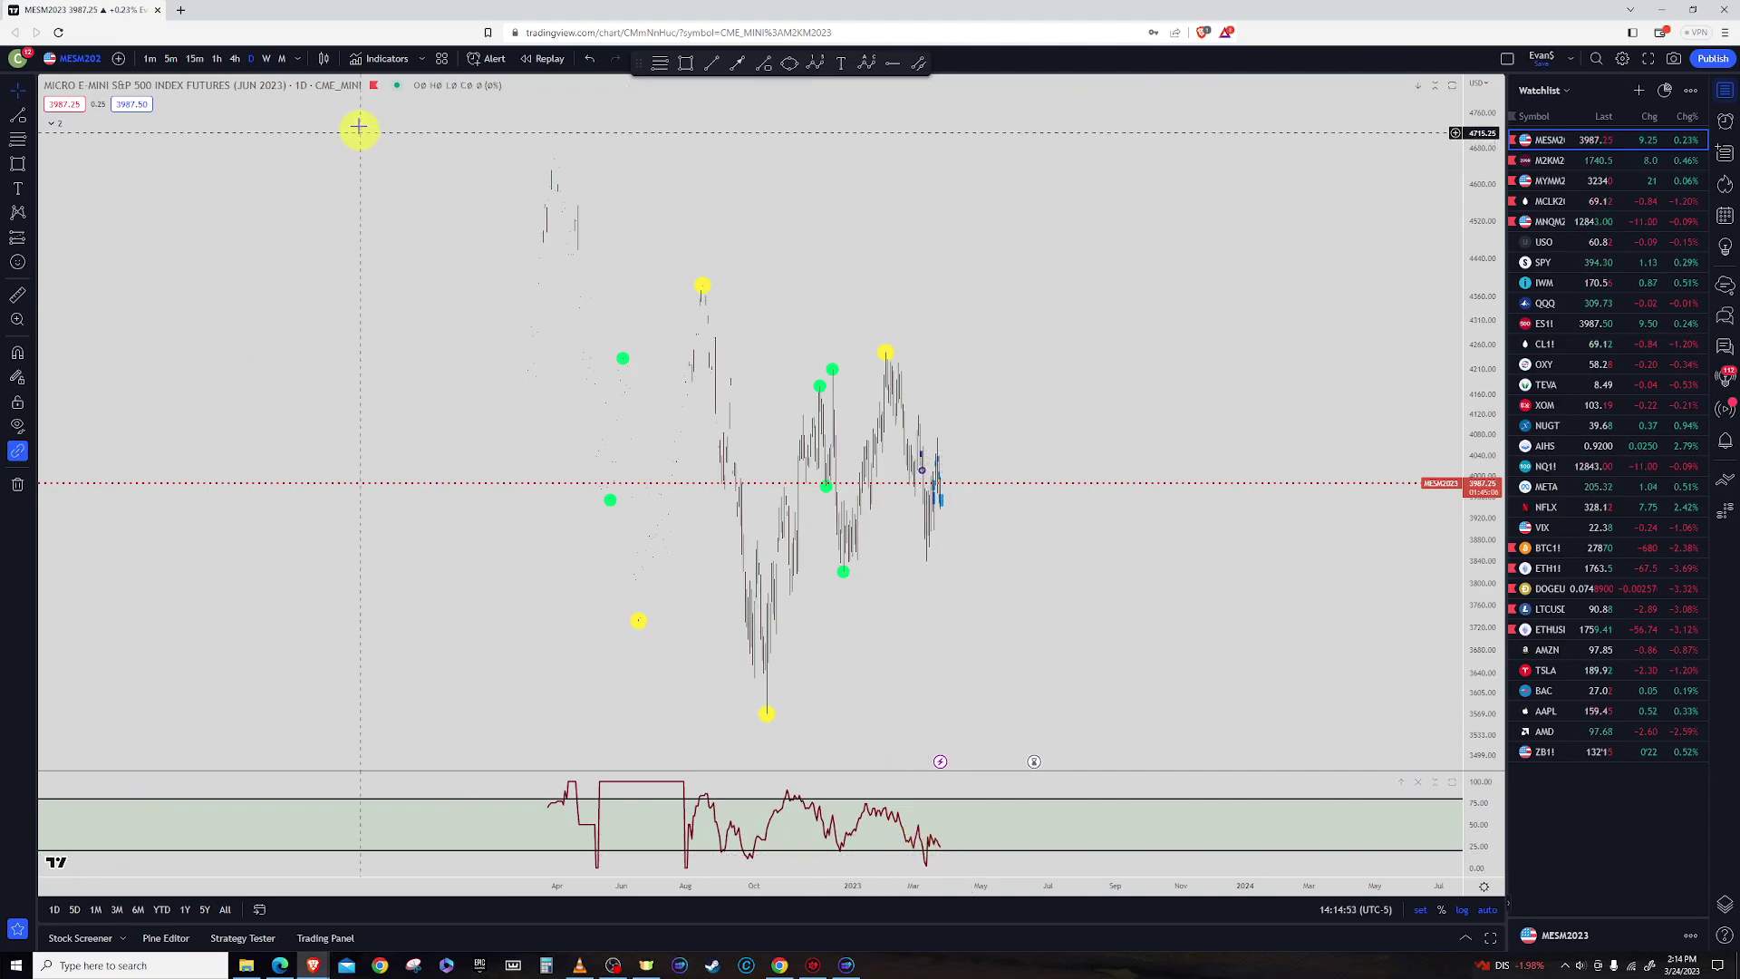
pyautogui.click(265, 58)
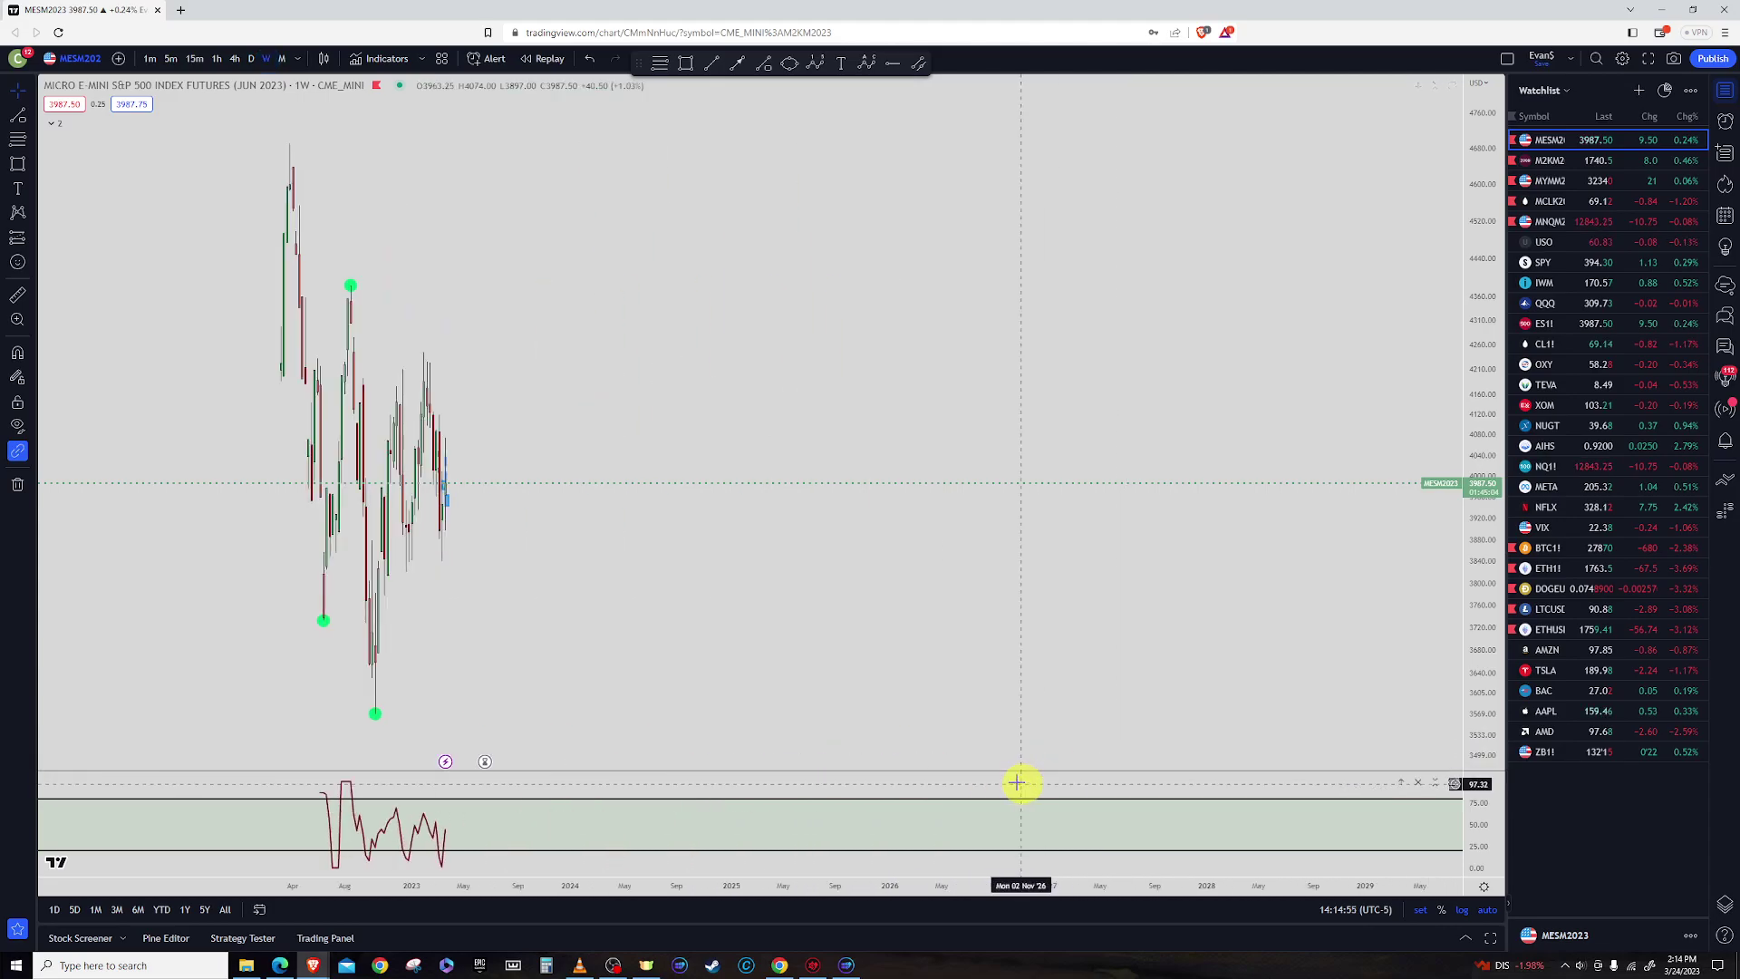
pyautogui.moveTo(612, 616); pyautogui.dragTo(1136, 617)
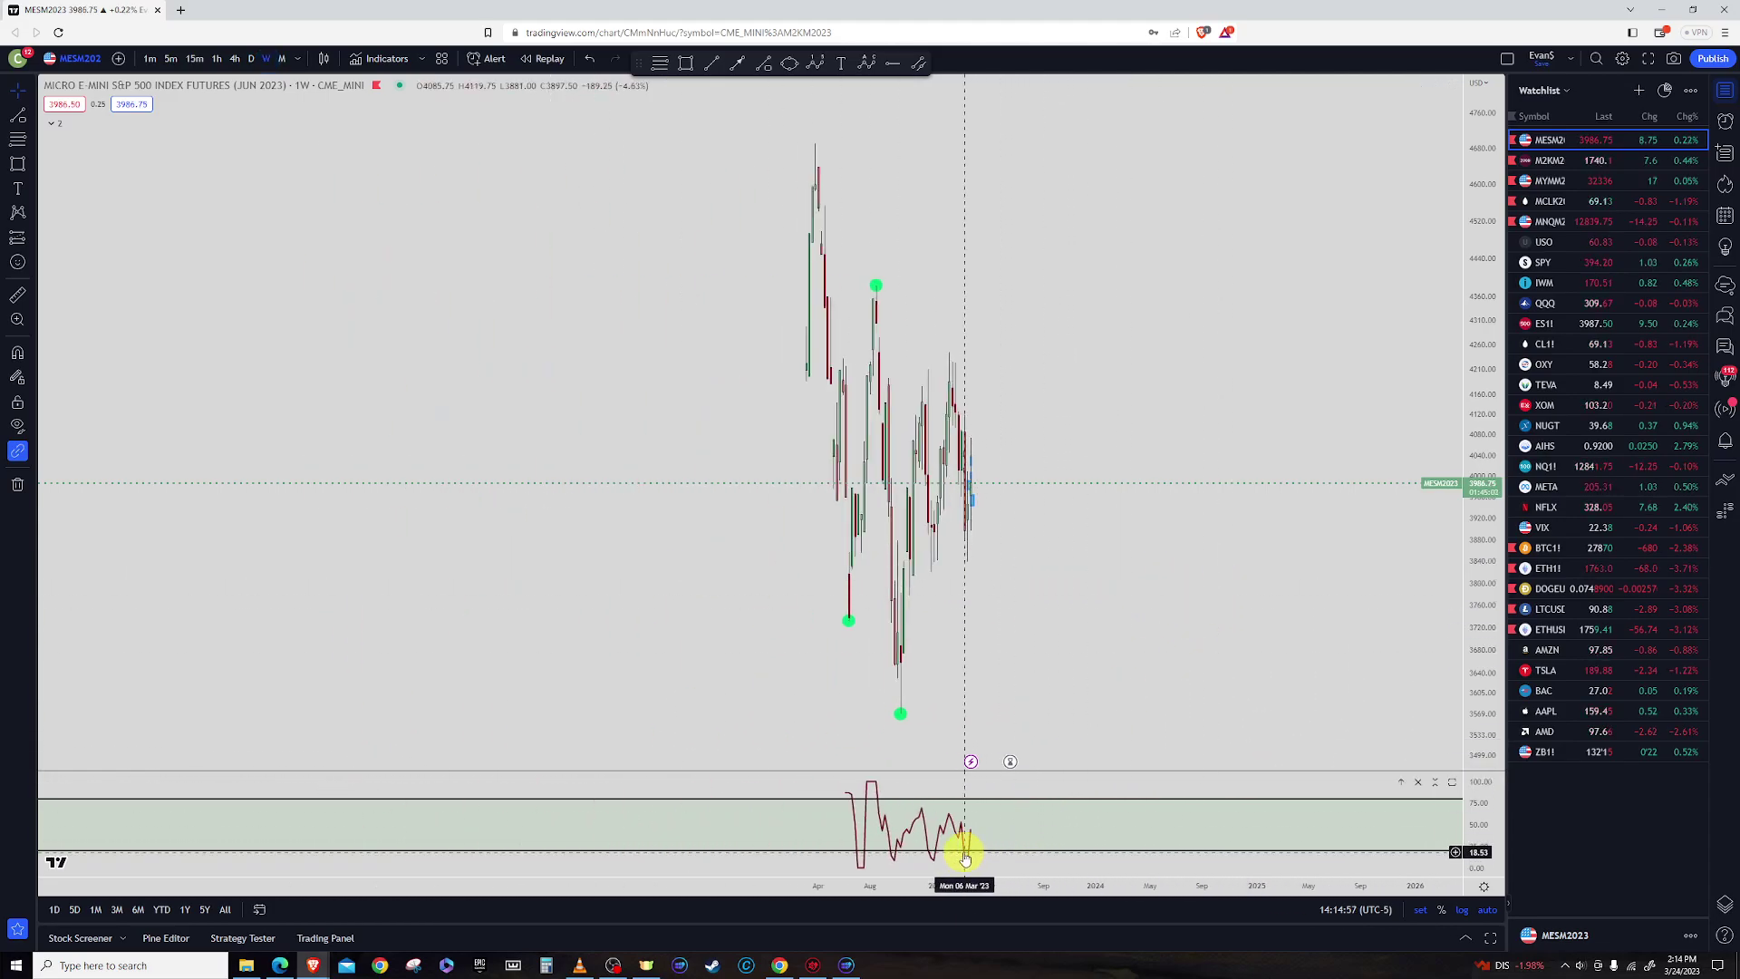
pyautogui.scroll(2, 965, 856)
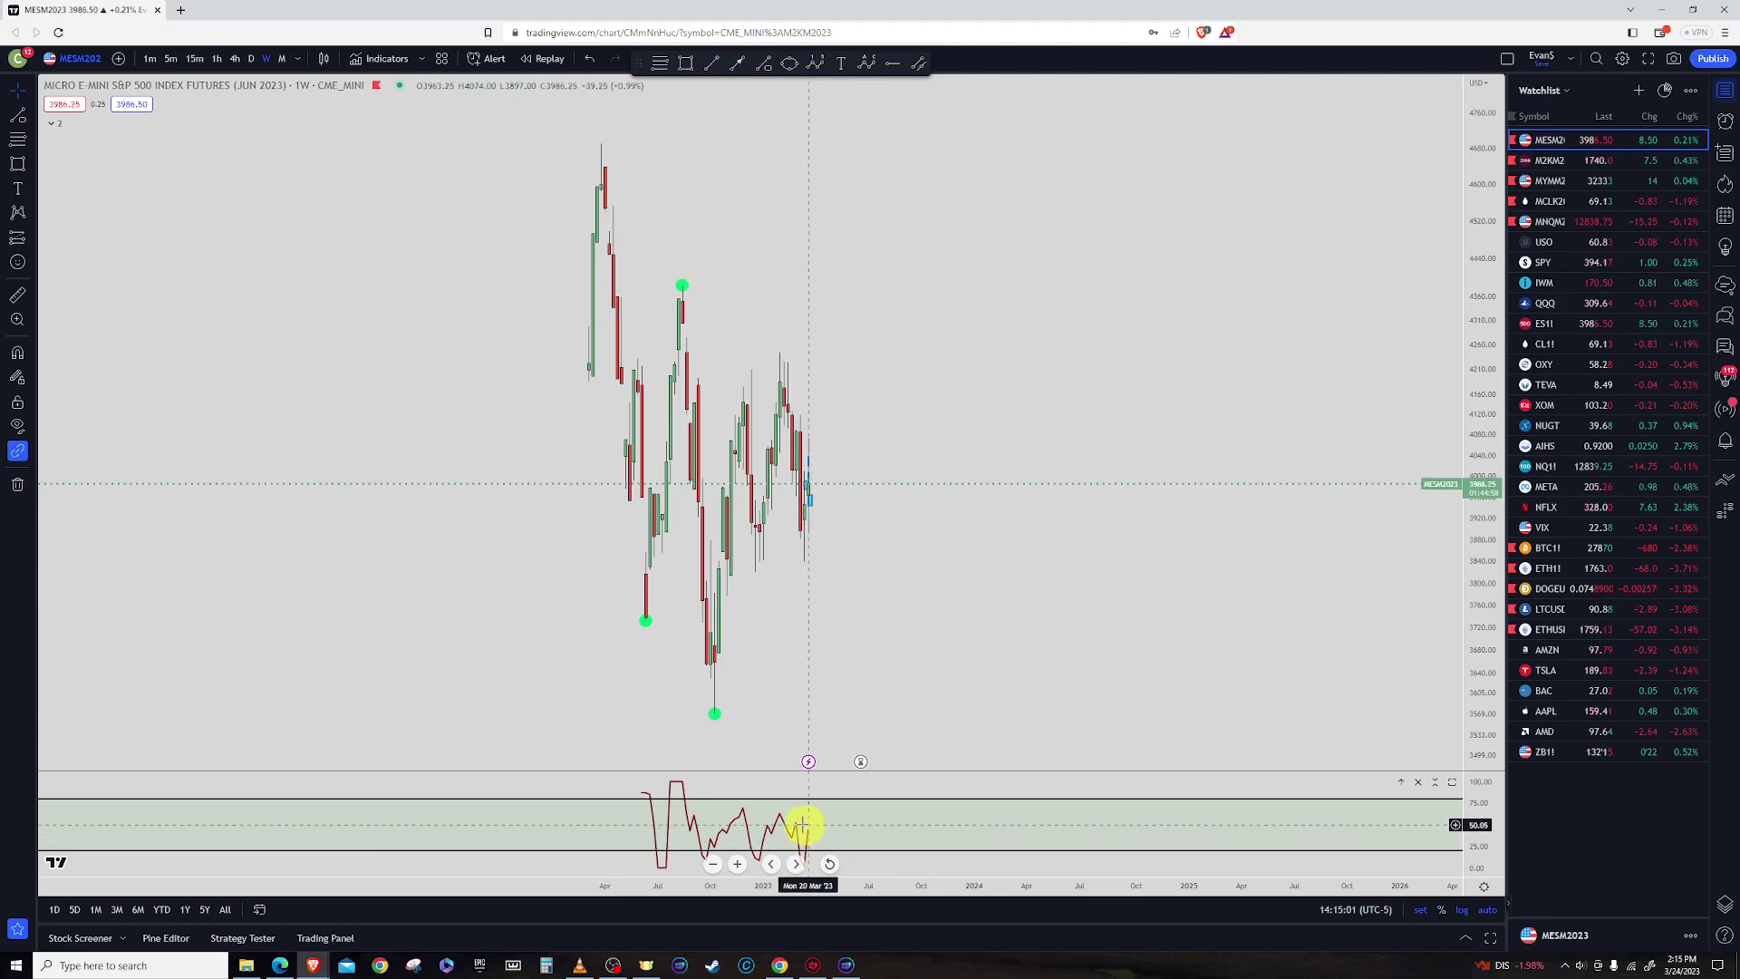
# Return to the 5-minute timeframe and load the Micro E-mini Russell 2000 contract M2KM2023 from the watchlist
pyautogui.click(170, 60)
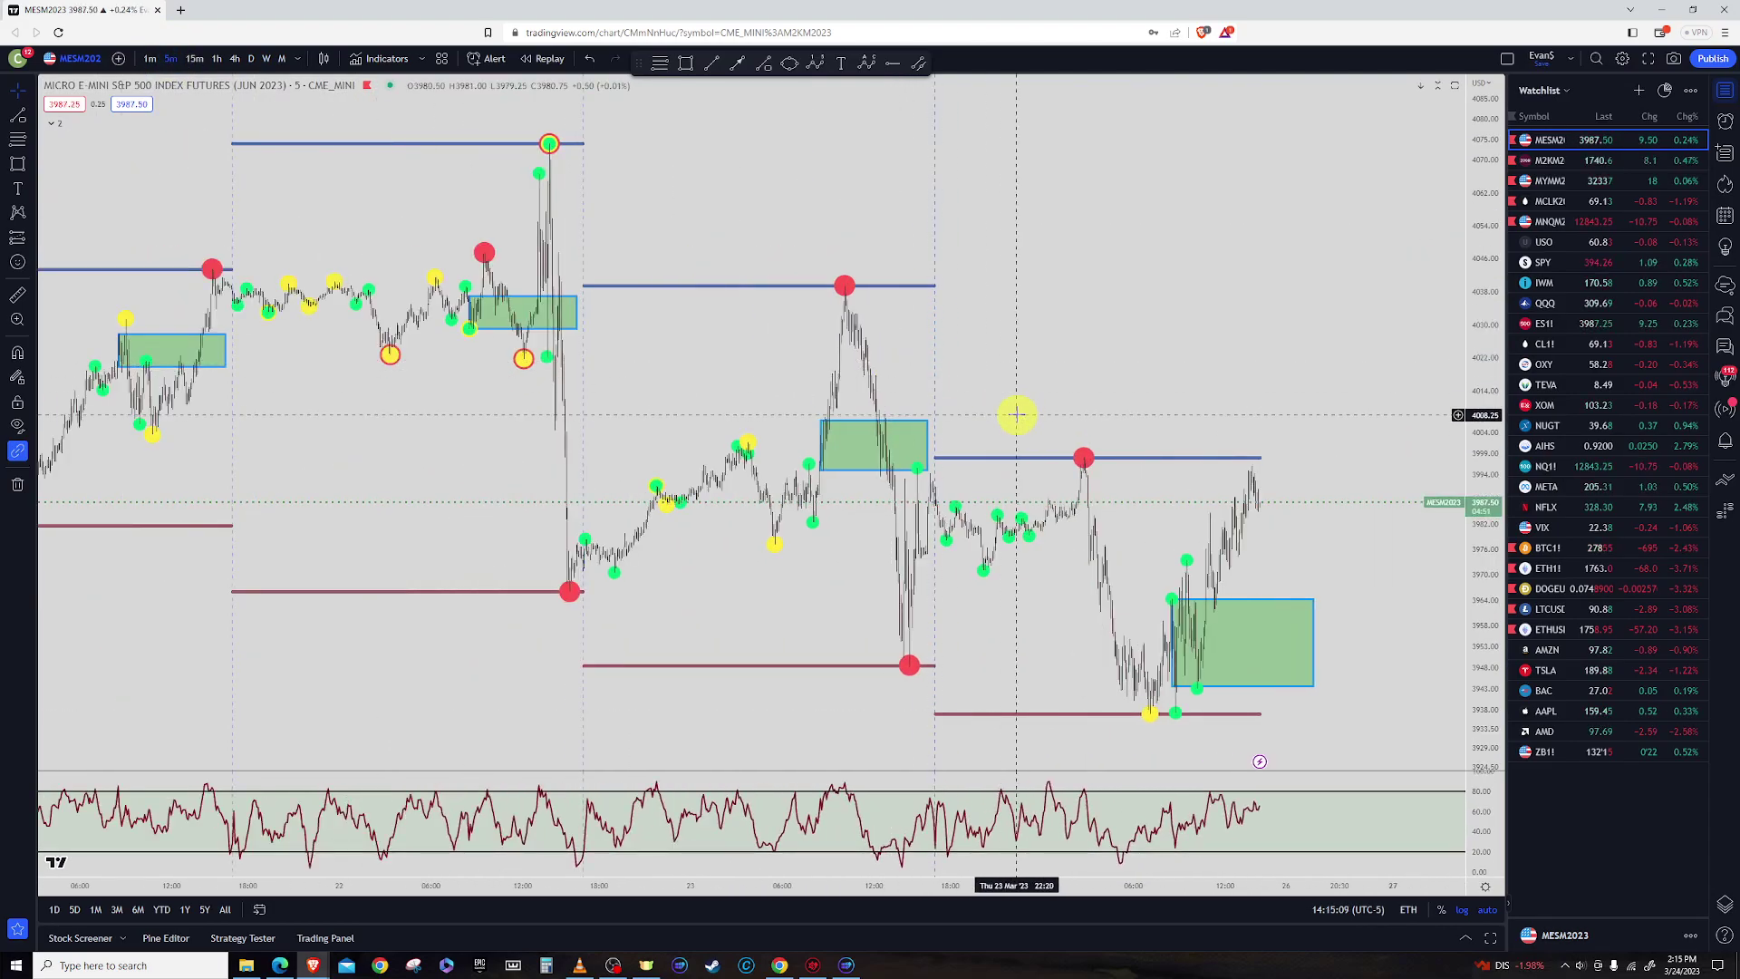
pyautogui.scroll(-5, 1018, 414)
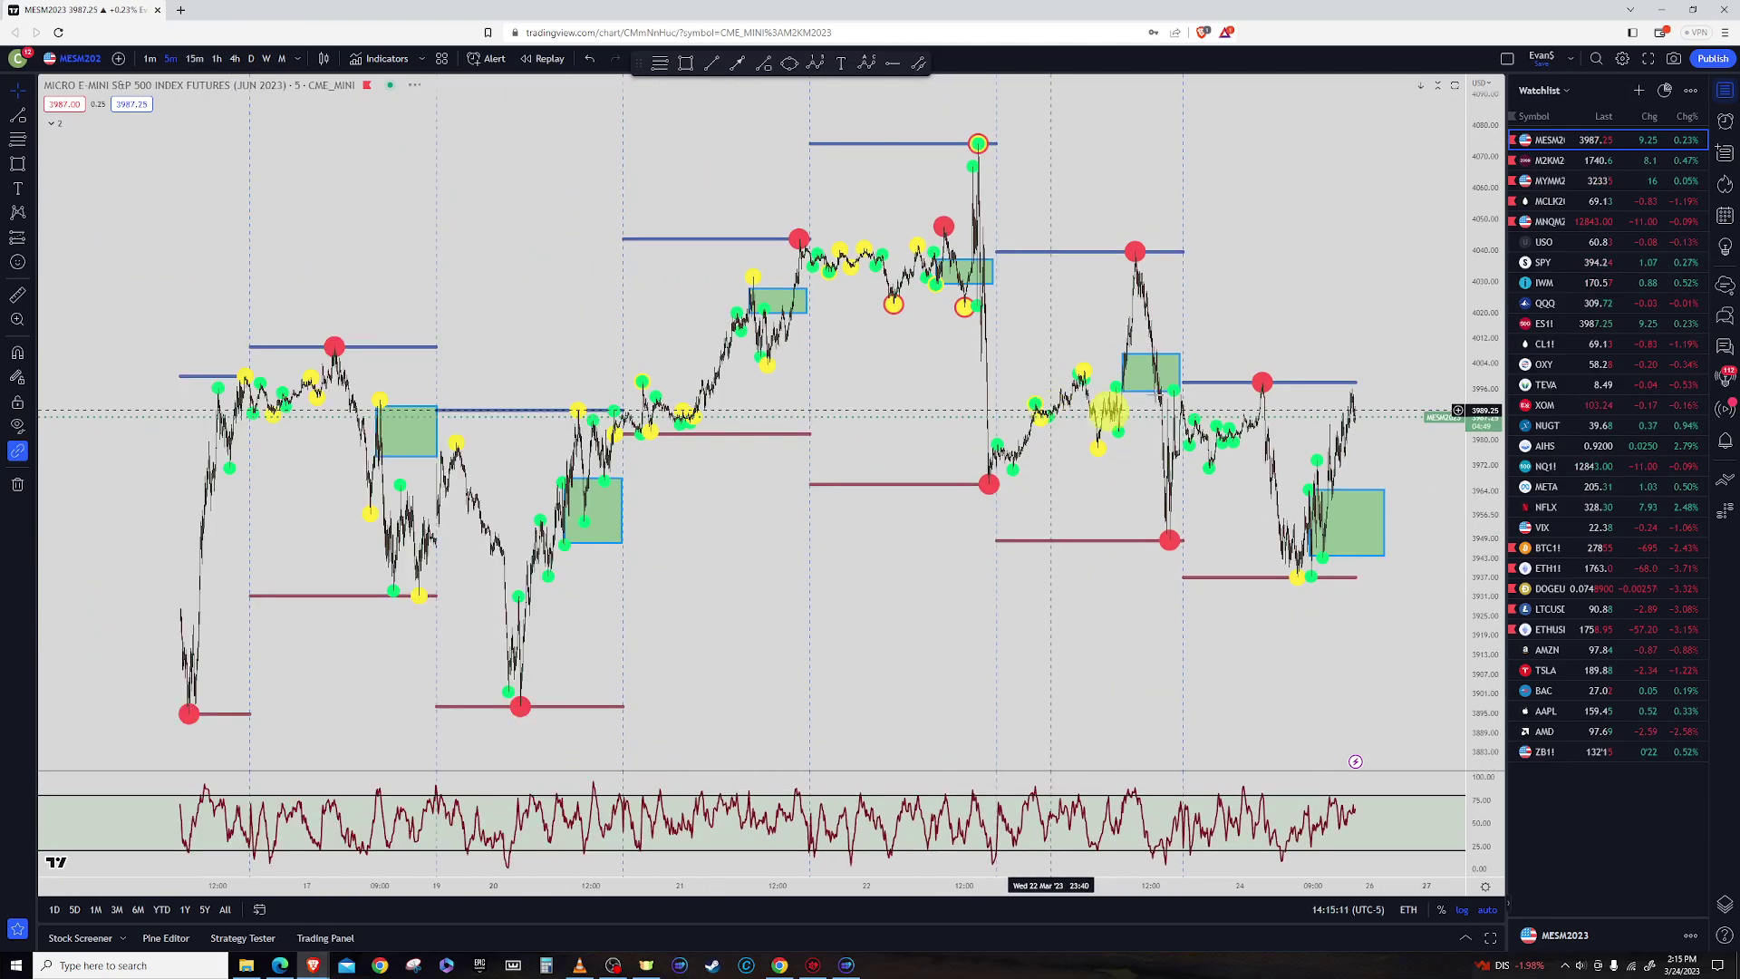
pyautogui.click(1591, 162)
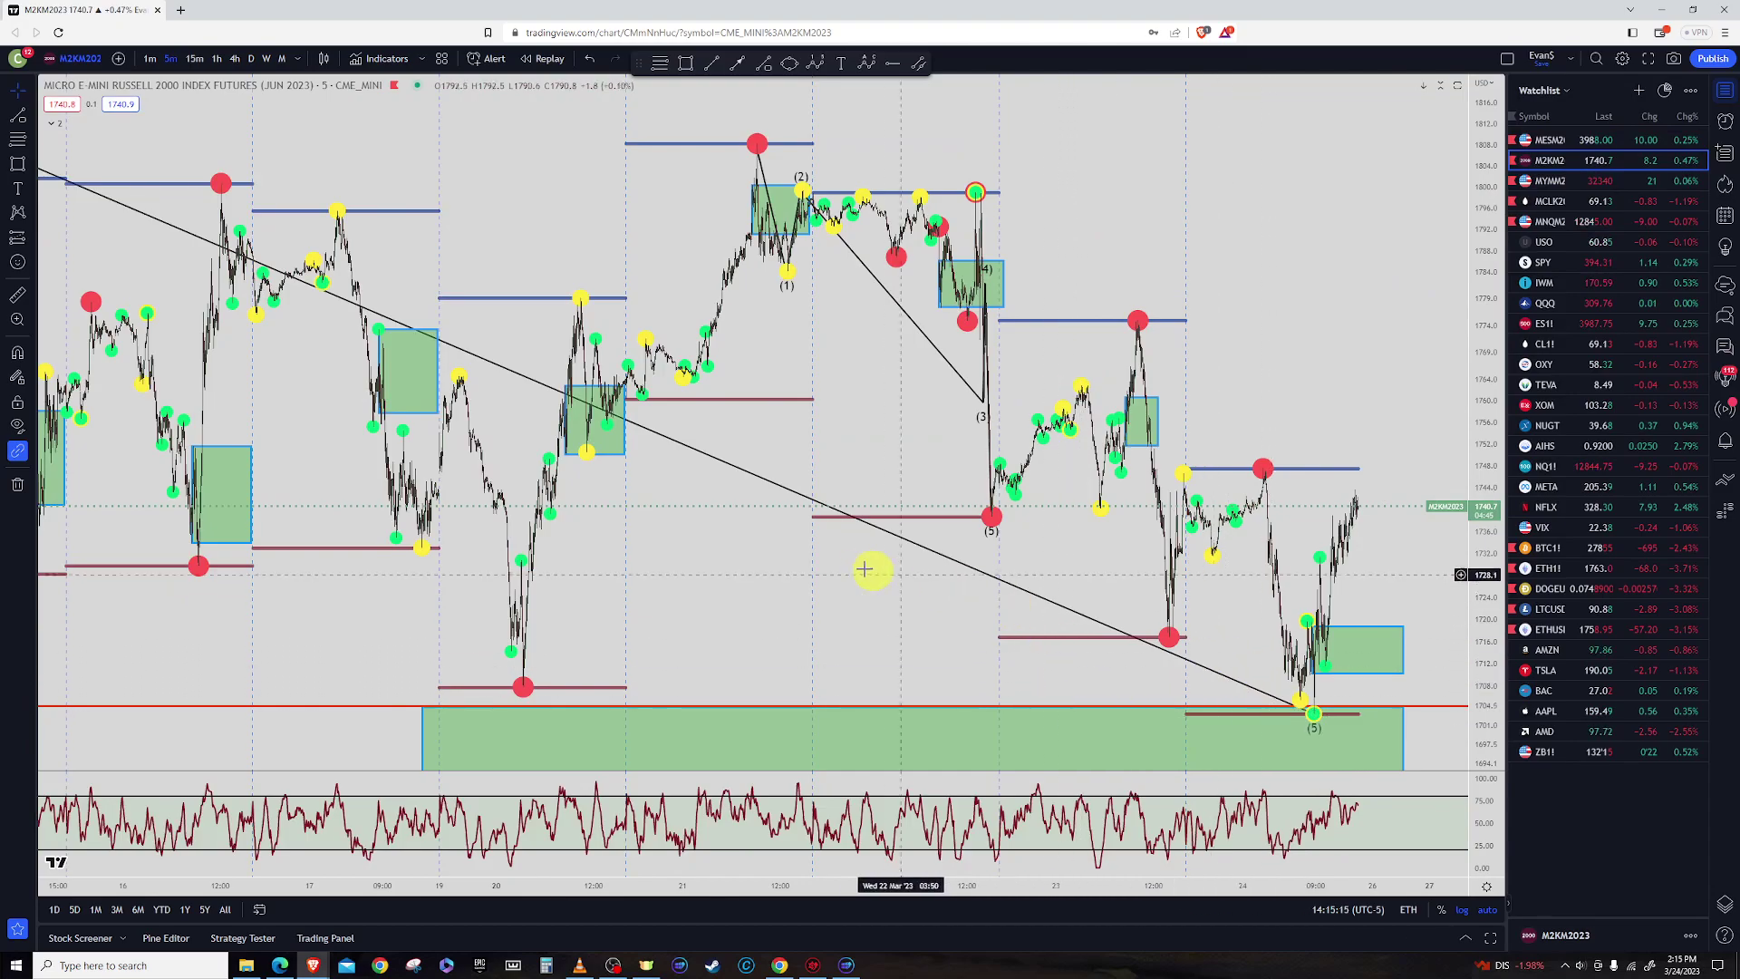
# Extend the long green box between the 1879.4 and 1872.7 Fibonacci levels forward in time to March 24
pyautogui.scroll(-6, 846, 508)
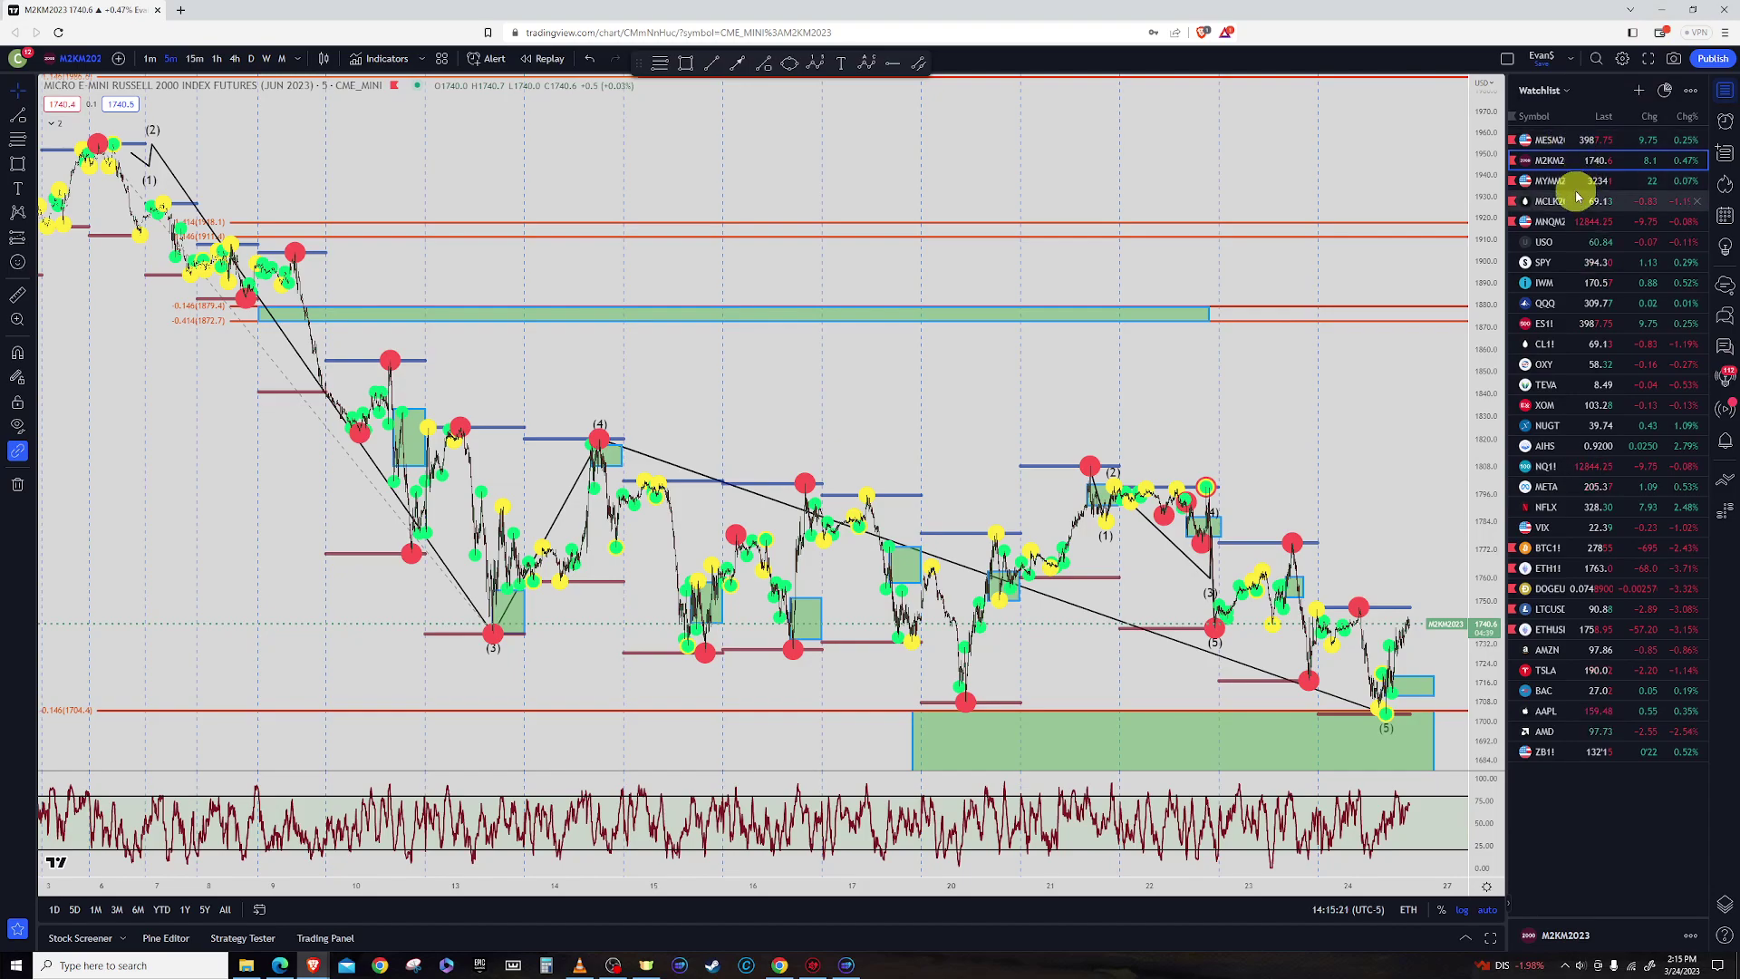
pyautogui.hscroll(-5, 648, 382)
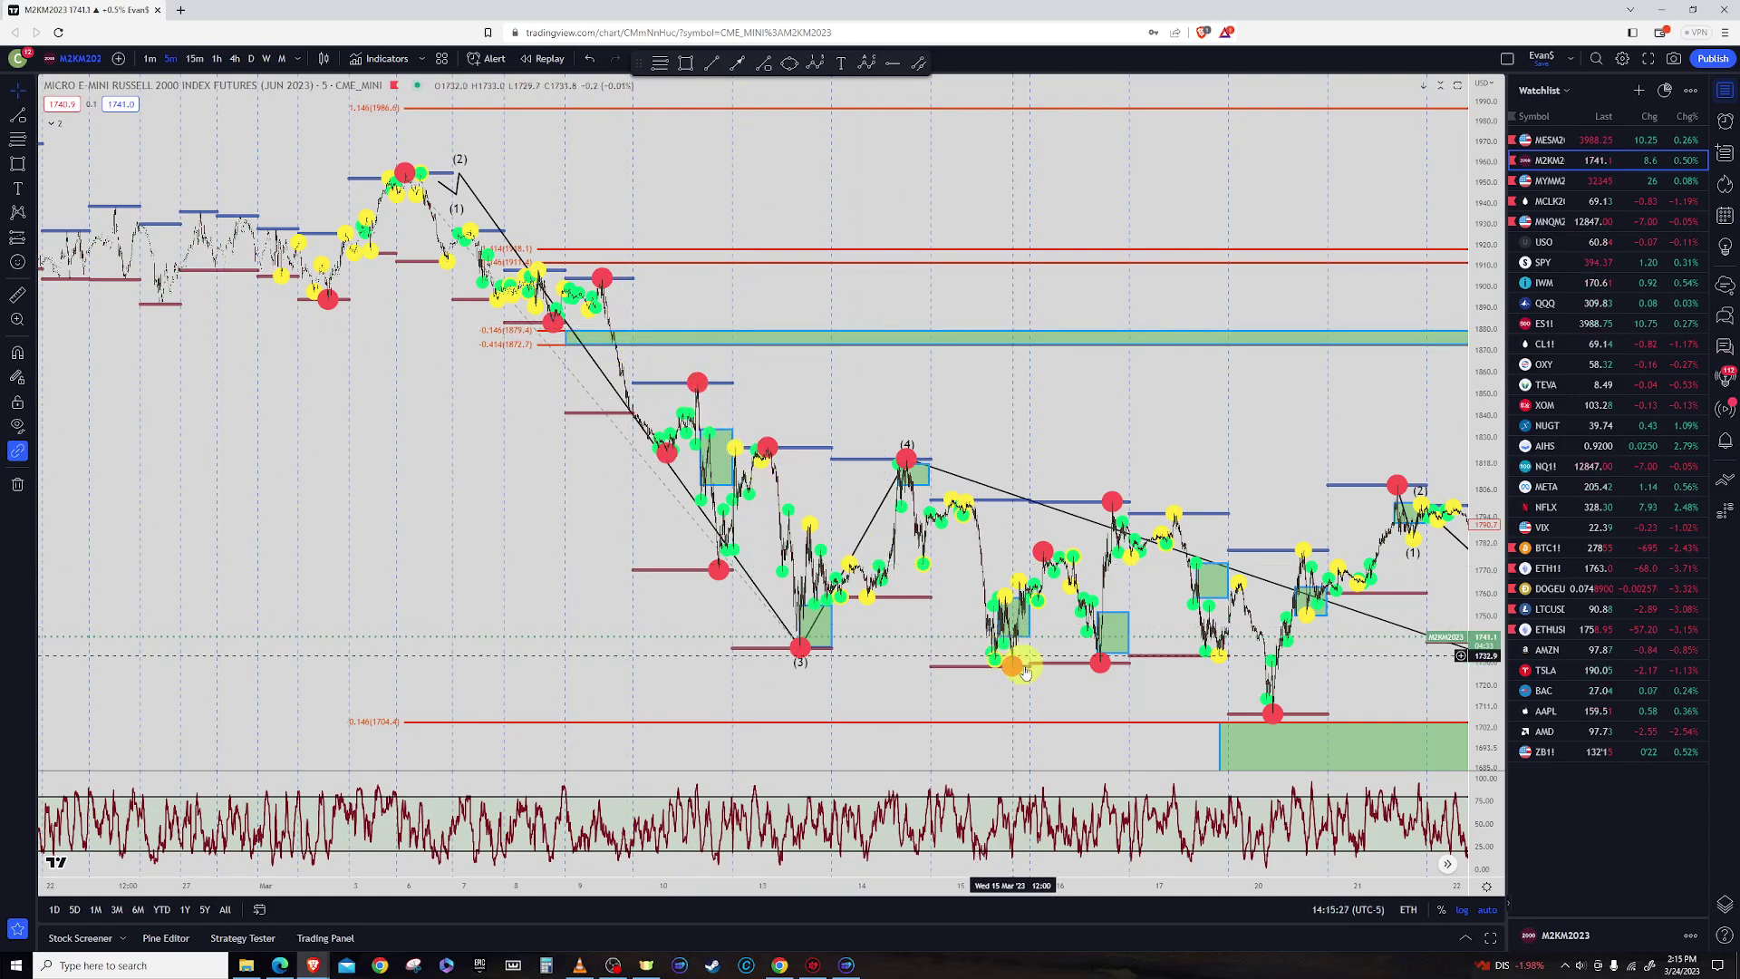
pyautogui.hscroll(5, 862, 373)
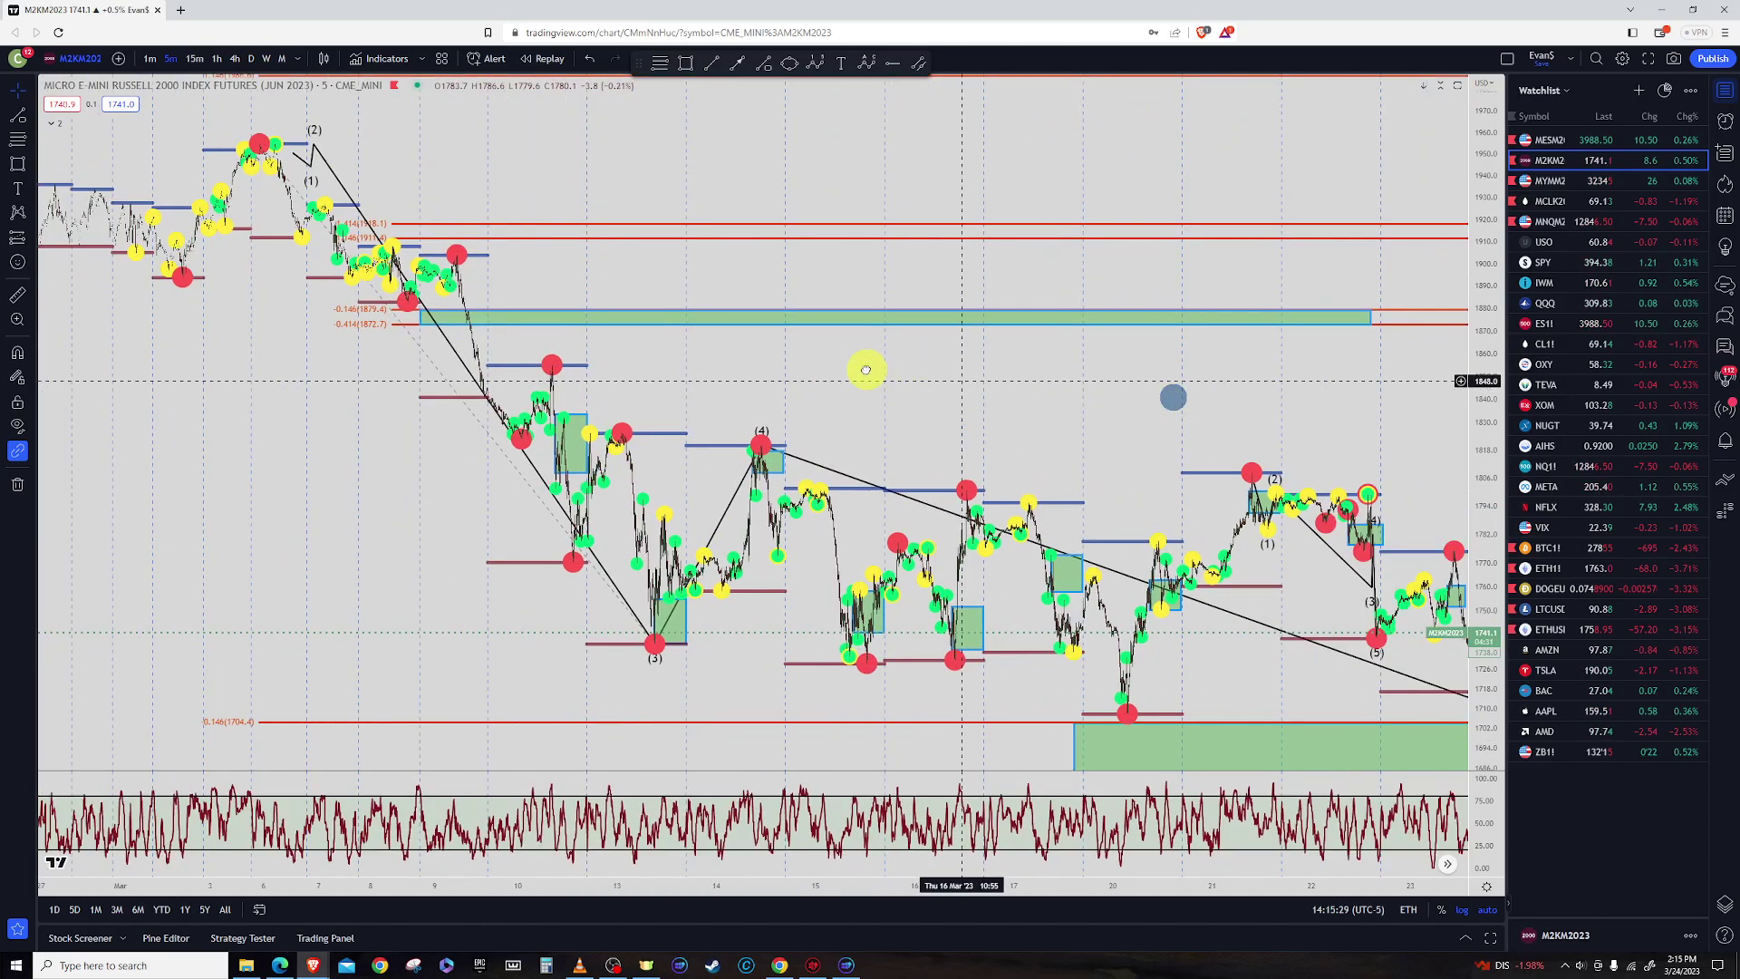
pyautogui.click(1269, 316)
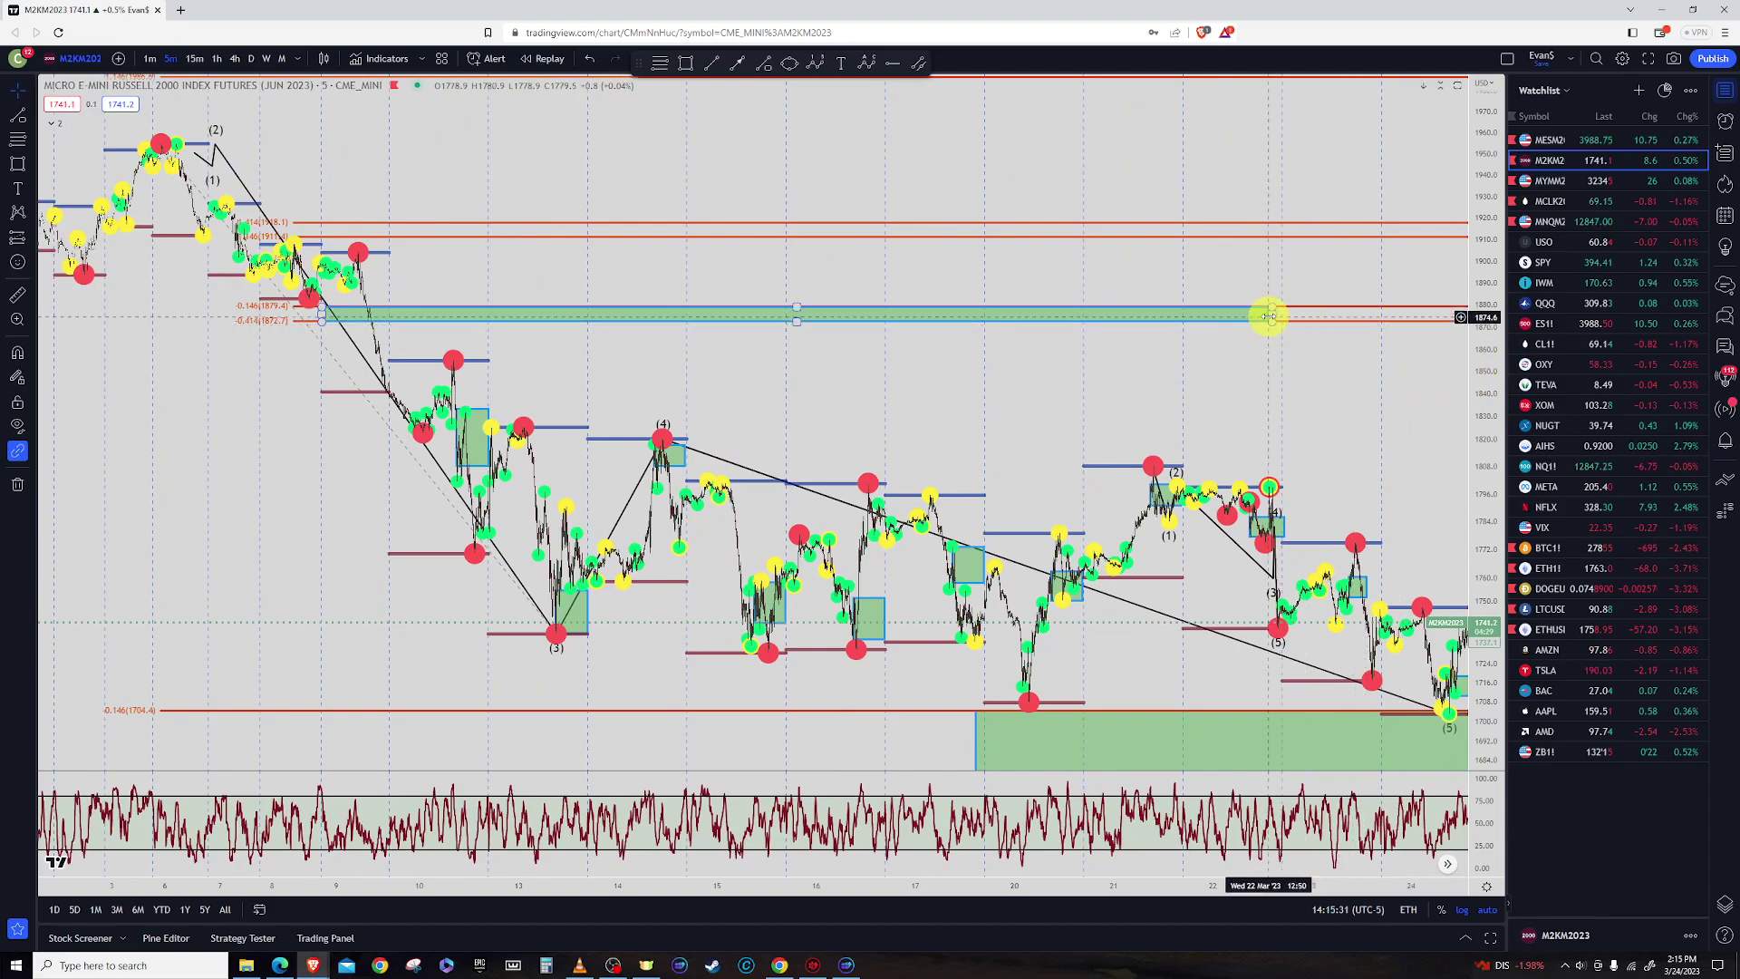
pyautogui.moveTo(1270, 318); pyautogui.dragTo(1423, 317)
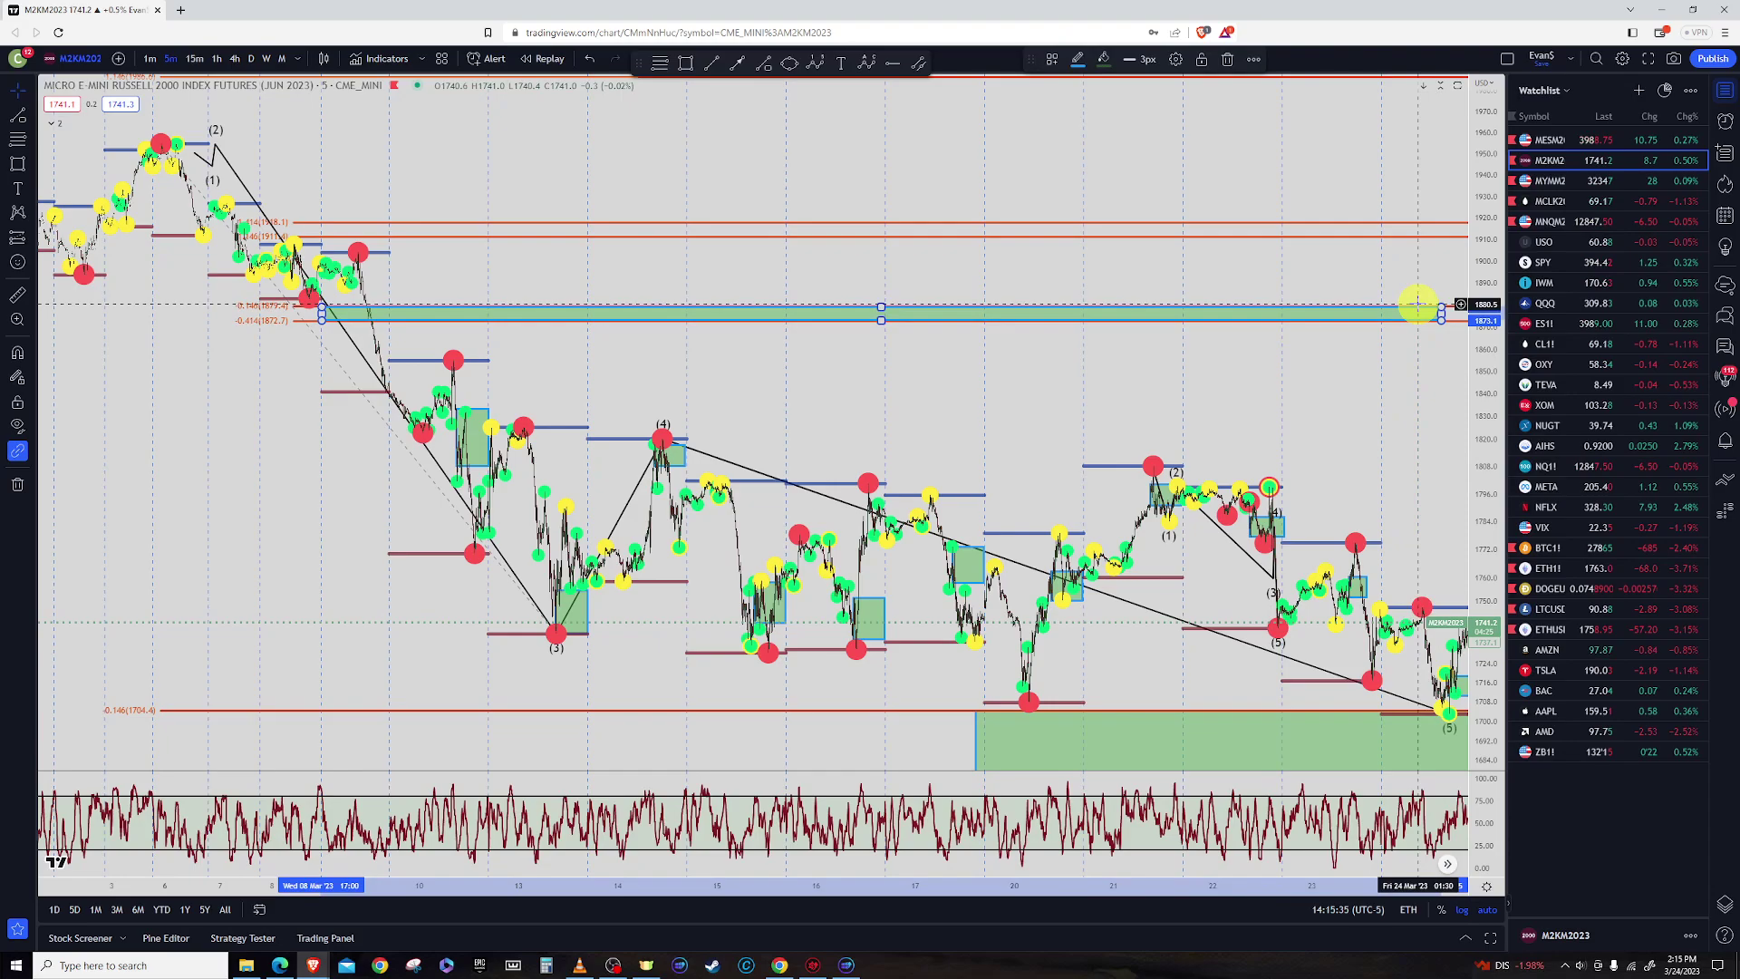
# Review the Russell sessions from early March to March 24 and switch the chart to the 15-minute timeframe
pyautogui.moveTo(1366, 400); pyautogui.dragTo(933, 391)
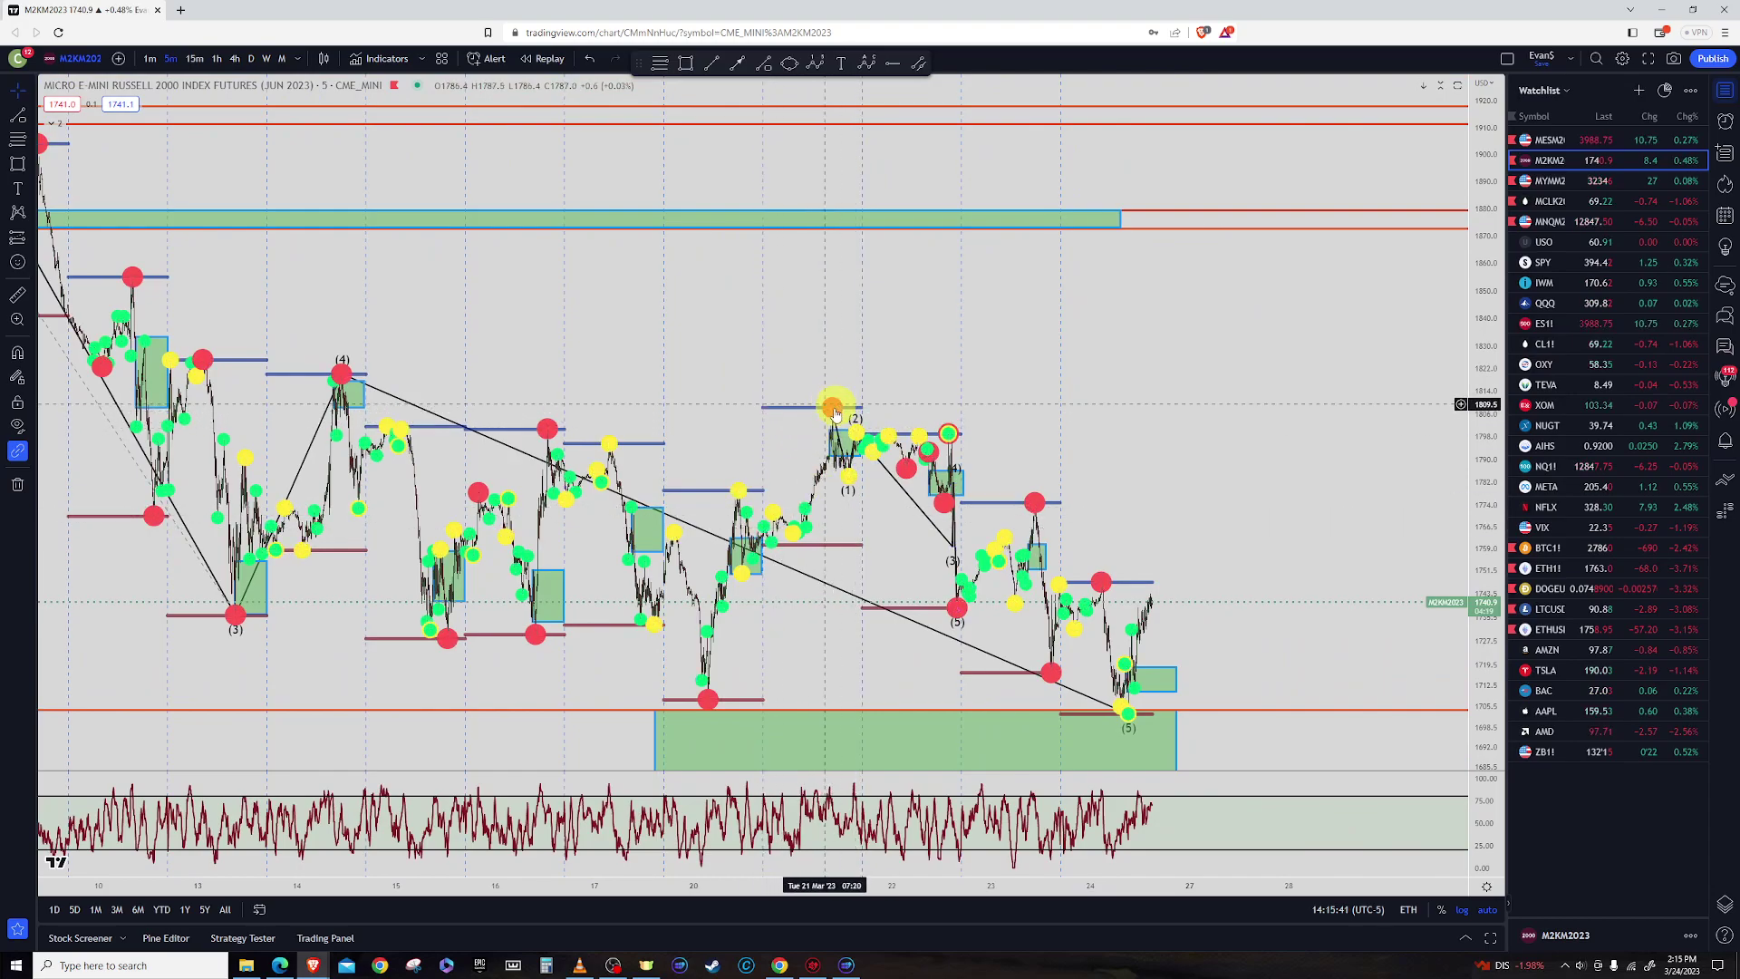
pyautogui.click(772, 393)
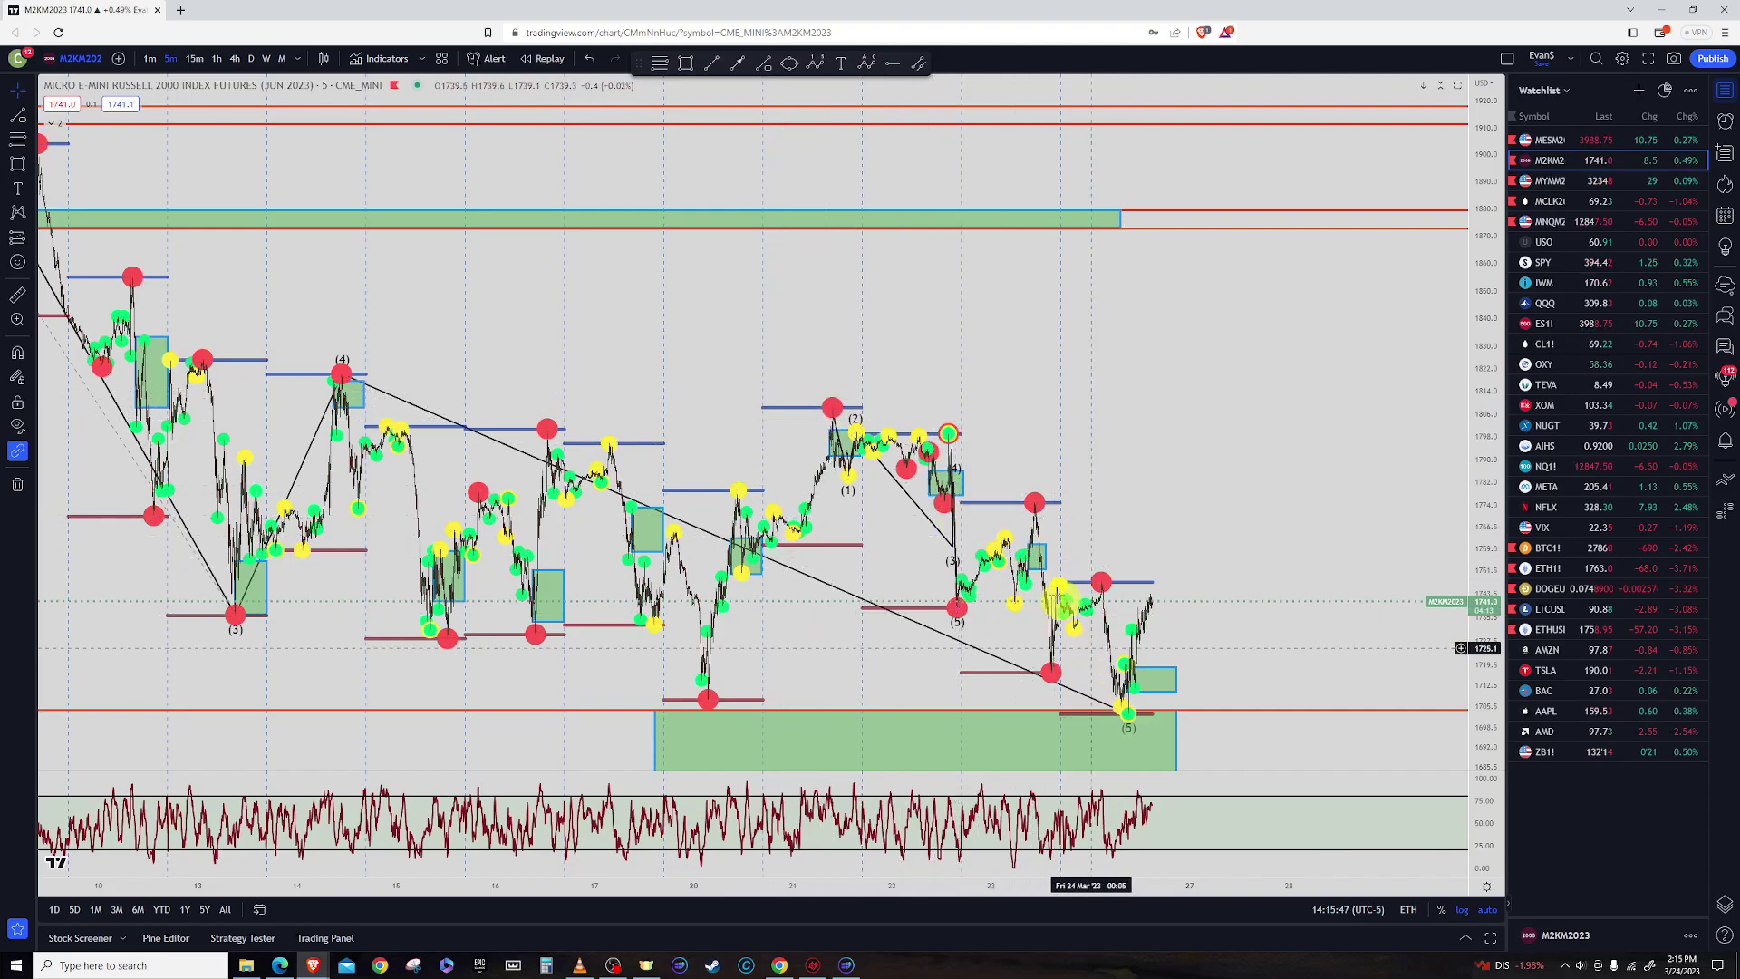
pyautogui.moveTo(606, 341); pyautogui.dragTo(1114, 420)
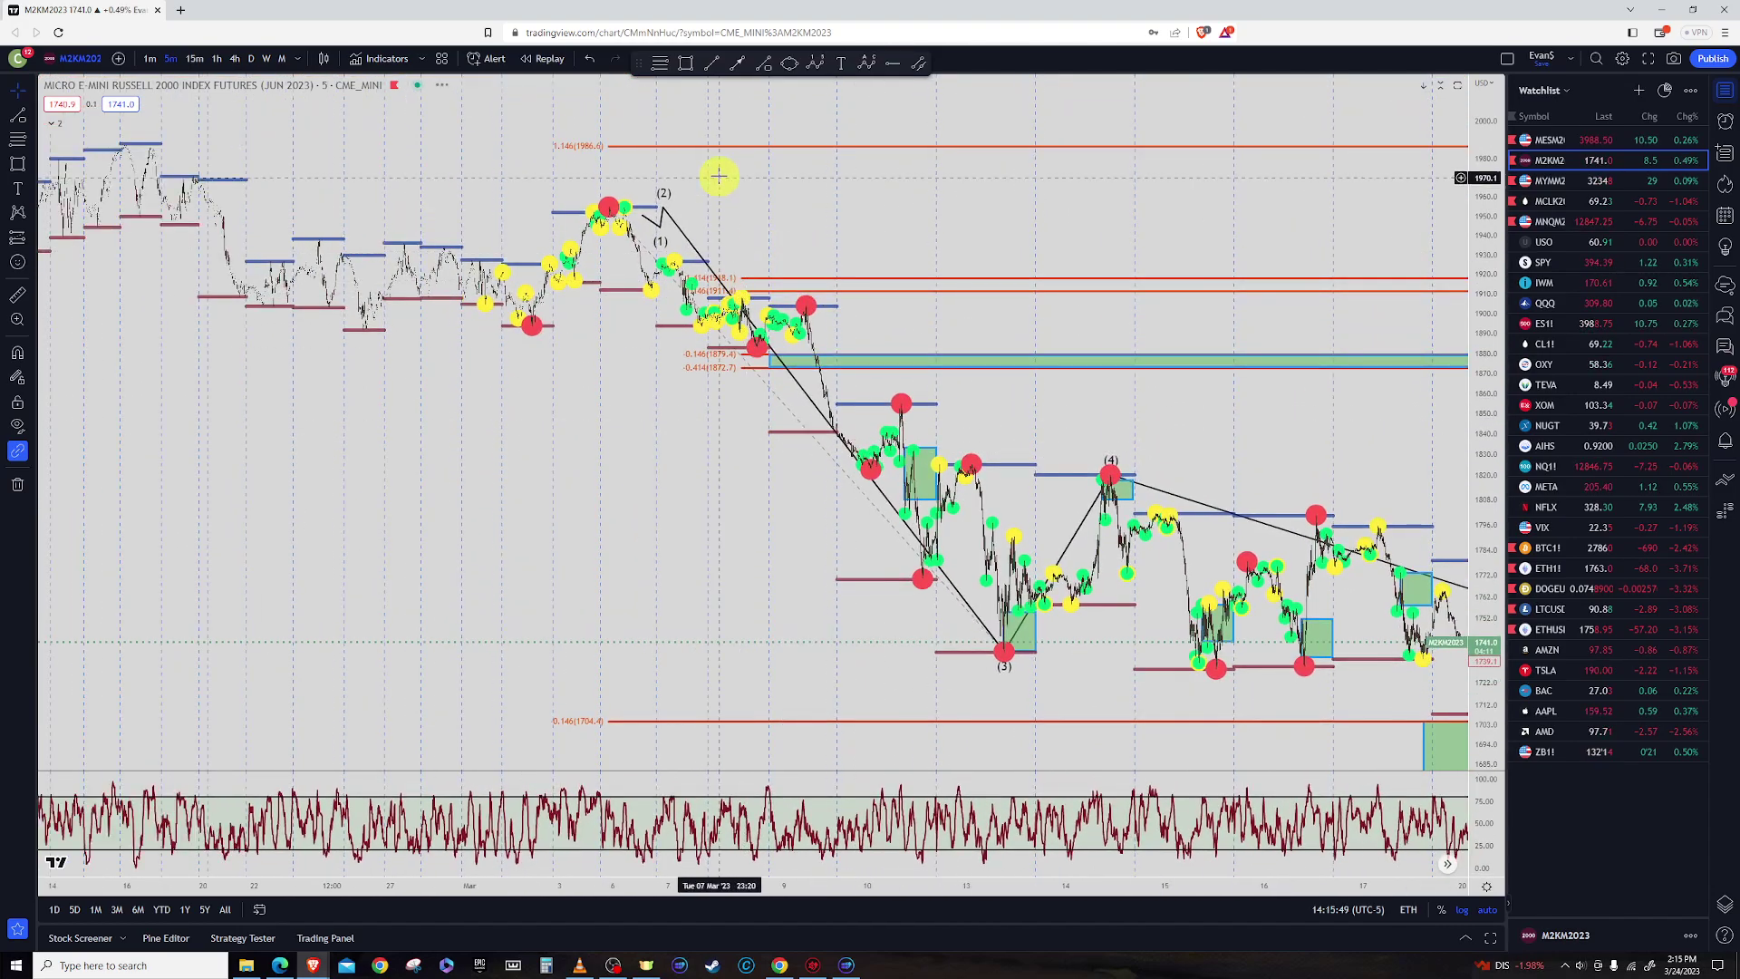
pyautogui.moveTo(718, 175); pyautogui.dragTo(1236, 262)
pyautogui.click(192, 60)
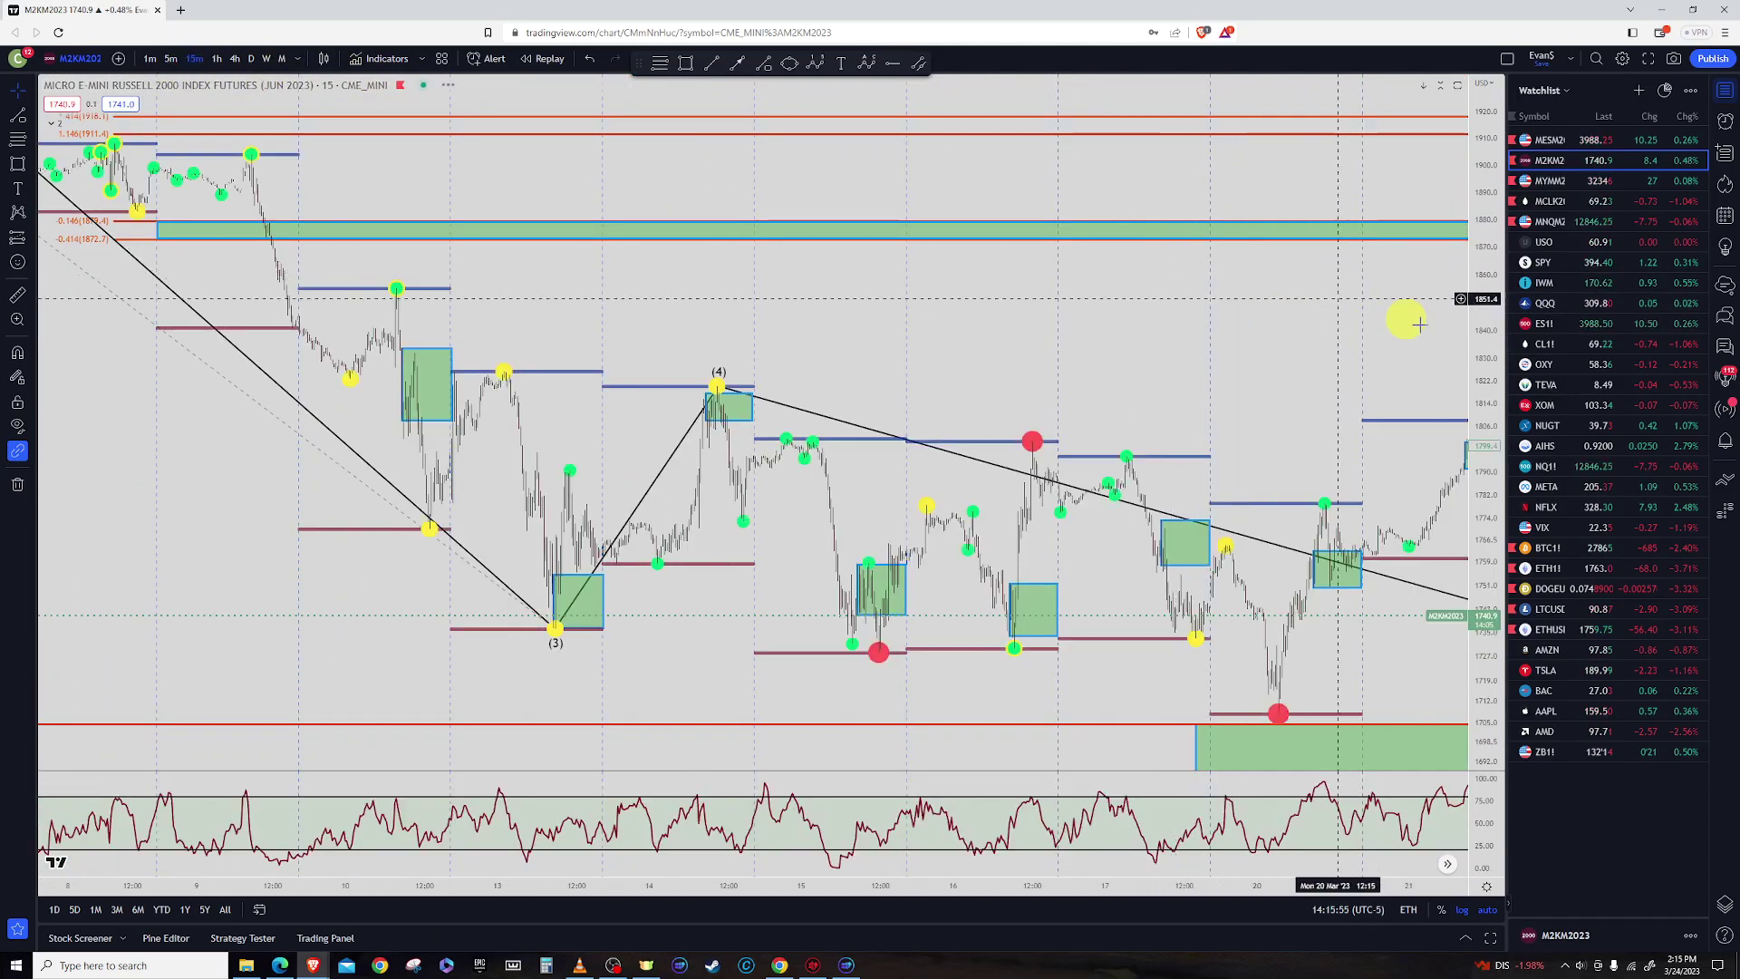
# Move the starting point of the large five-wave Elliott drawing onto the March 5 high, just before wave (1)
pyautogui.moveTo(415, 372); pyautogui.dragTo(881, 417)
pyautogui.scroll(6, 846, 190)
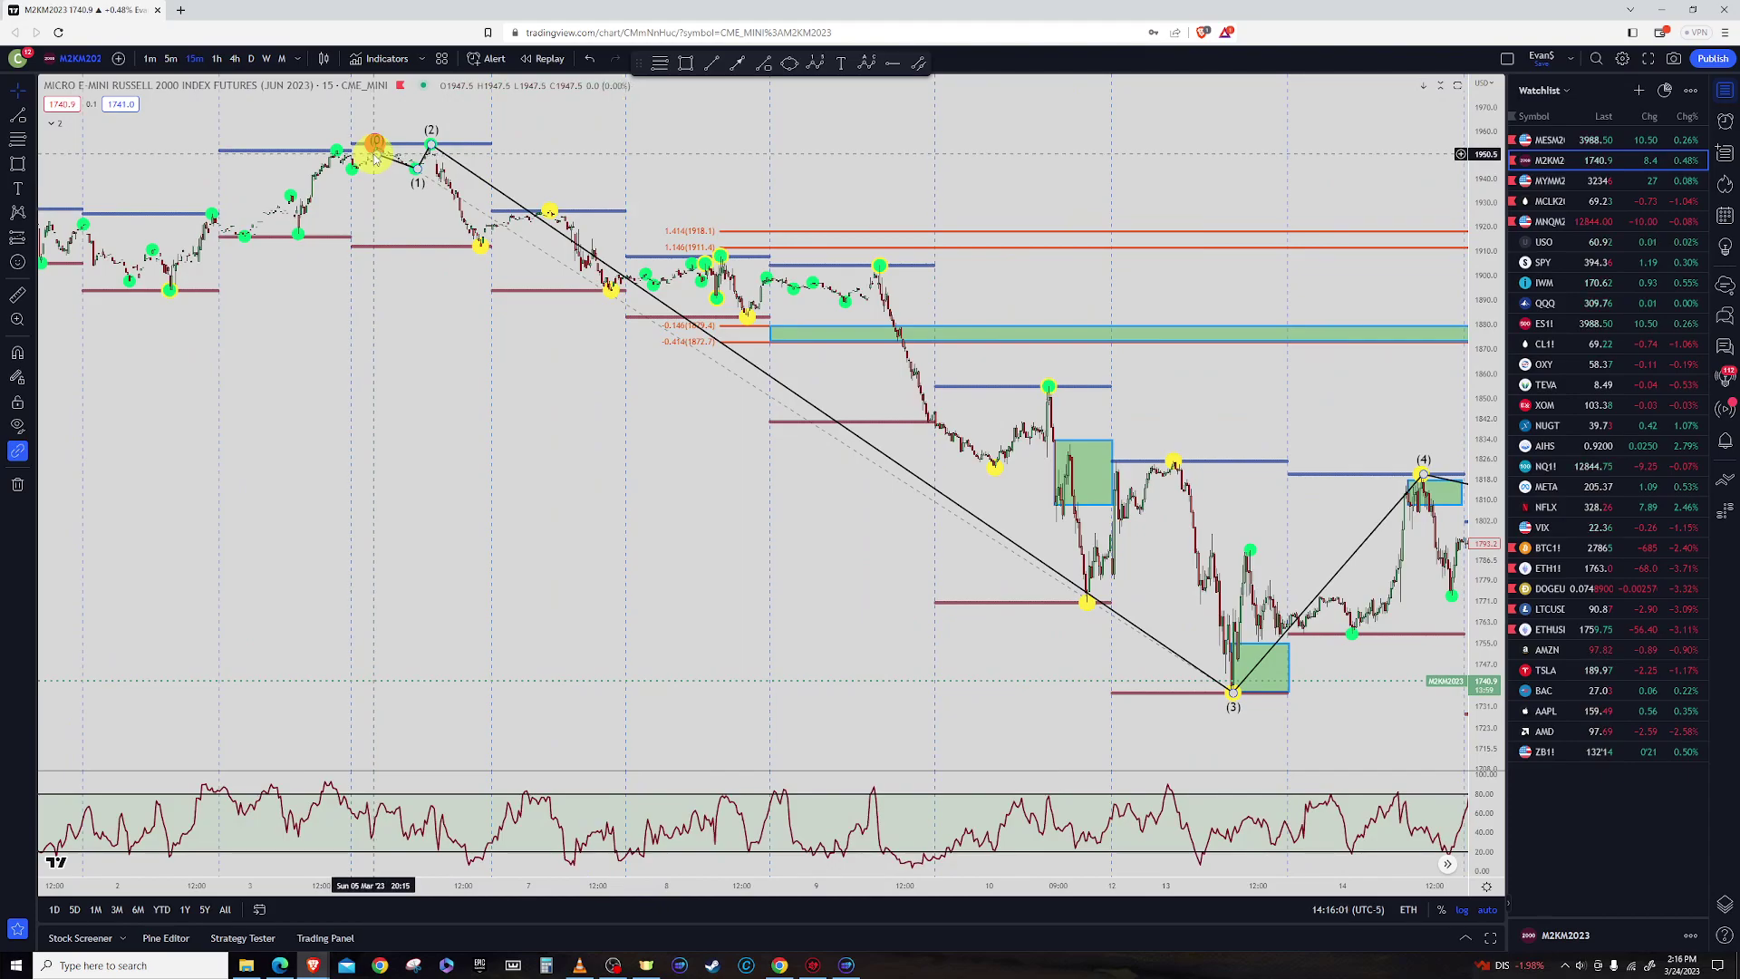
pyautogui.moveTo(374, 156); pyautogui.dragTo(381, 129)
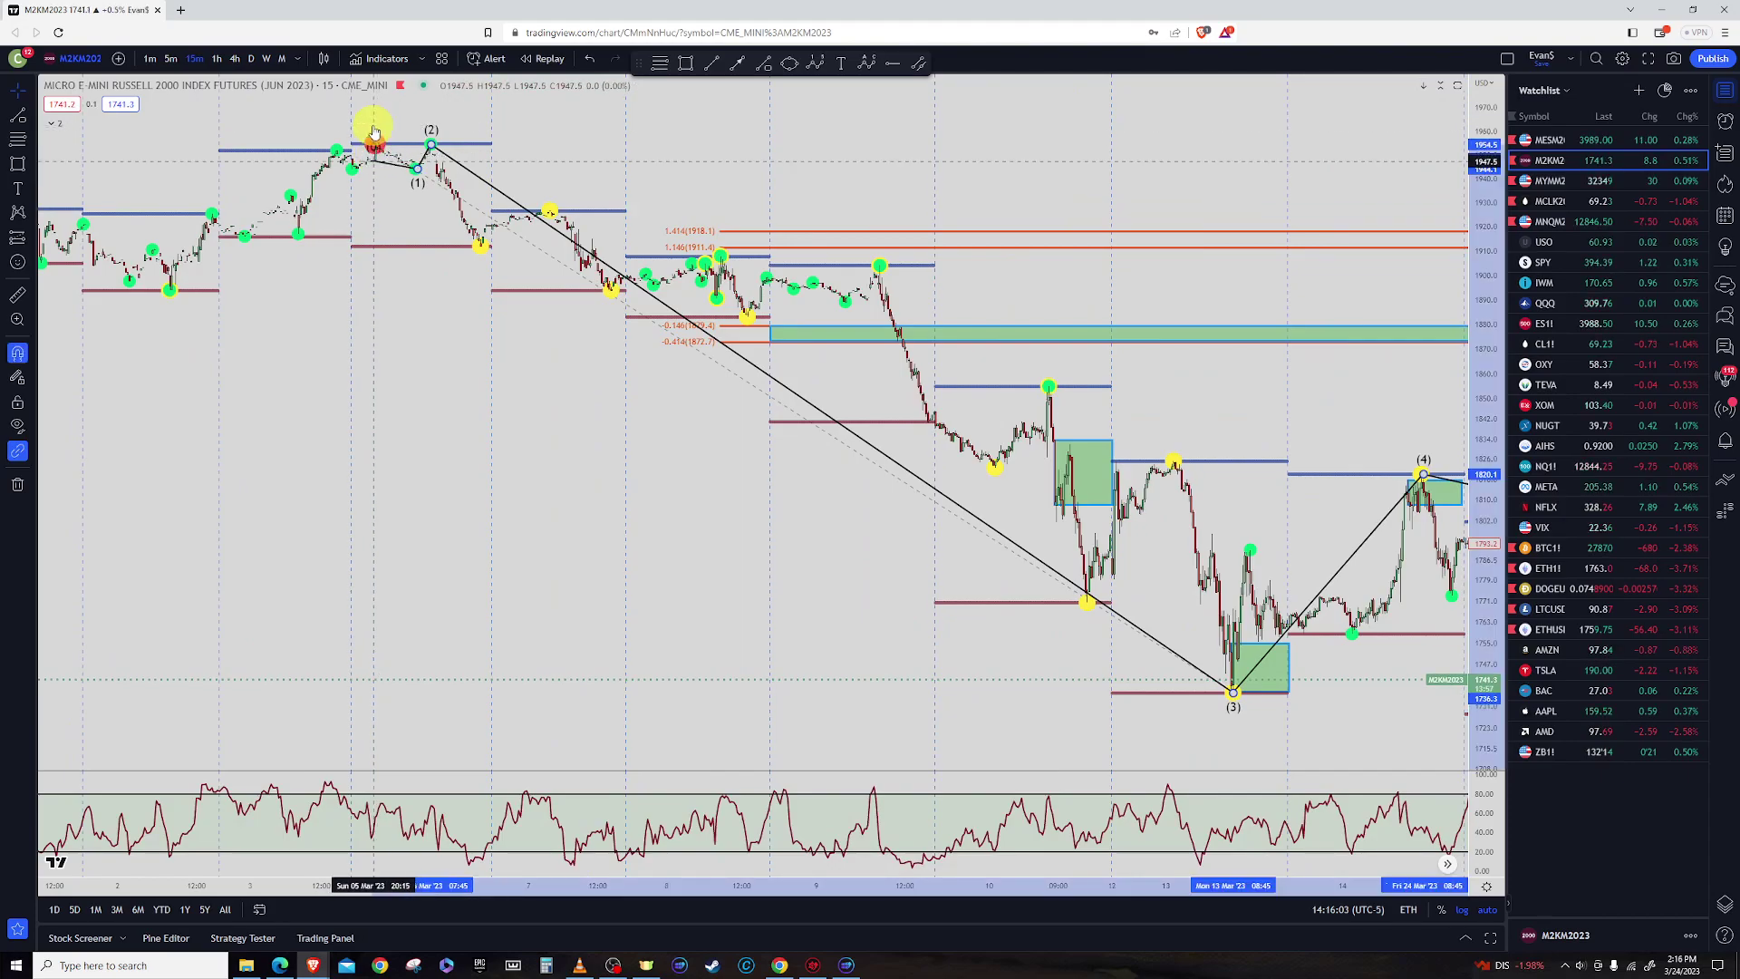
pyautogui.click(444, 369)
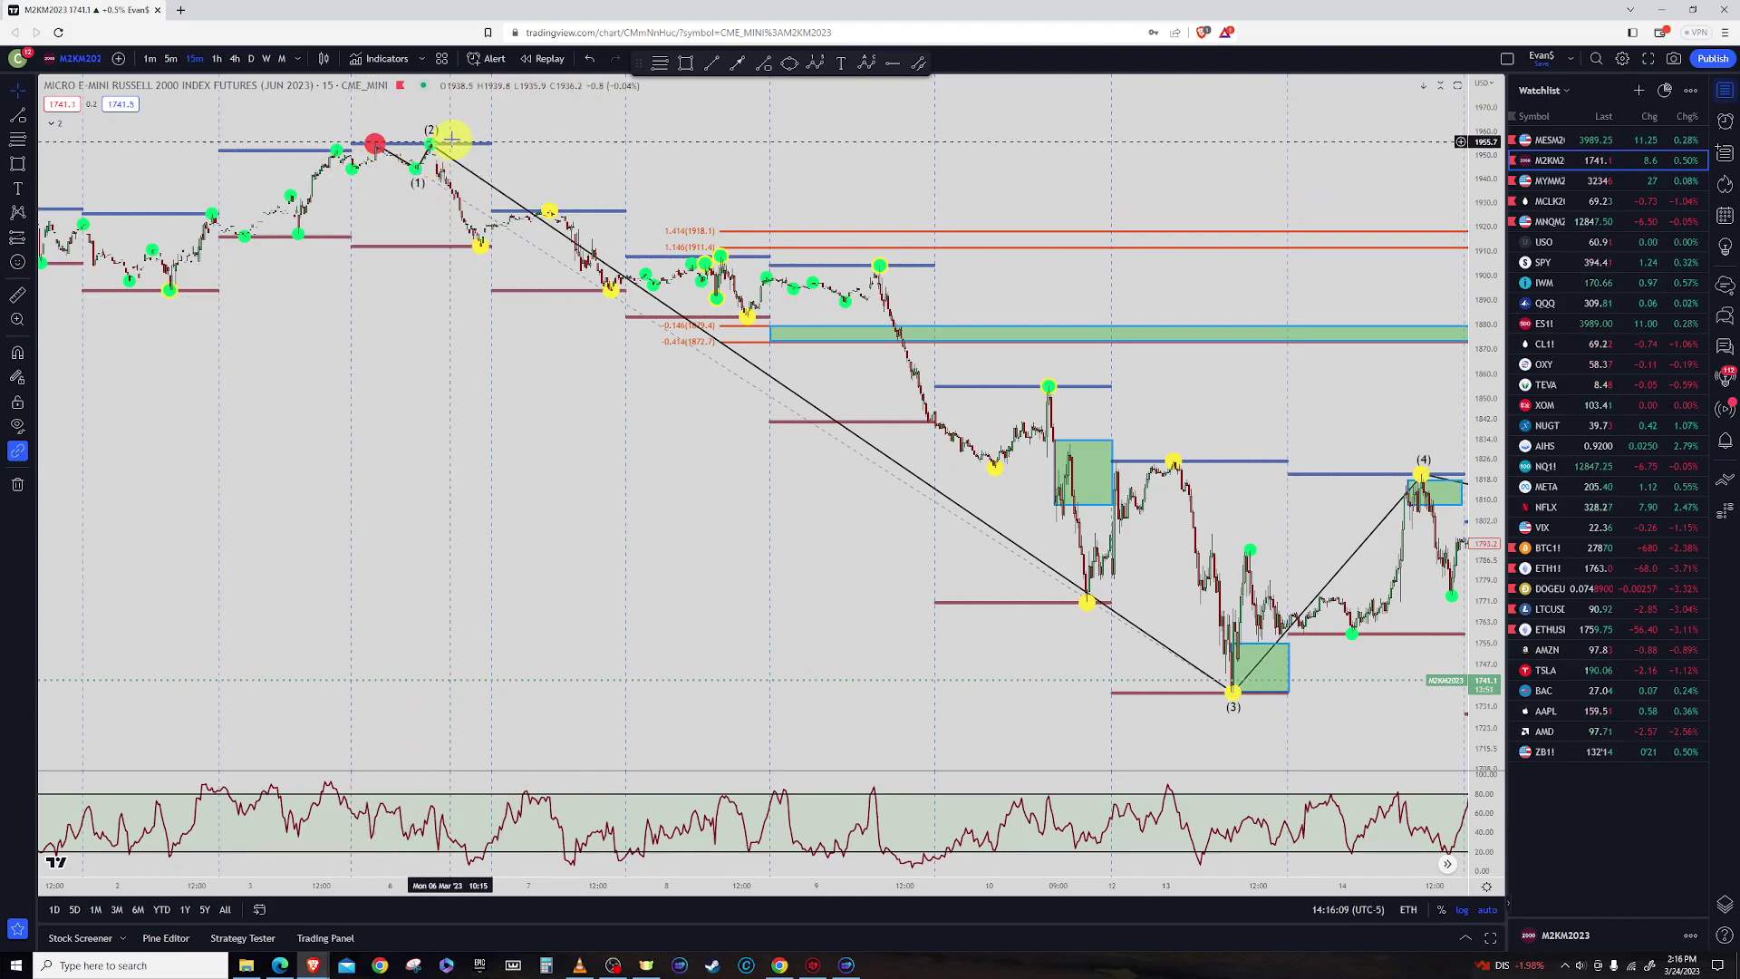
# Examine the wave (5) low of March 24 against the 1704.4 Fibonacci level and large green box, and the whole five-wave decline
pyautogui.moveTo(1371, 391)
pyautogui.mouseDown()
pyautogui.moveTo(1125, 399)
pyautogui.moveTo(657, 322)
pyautogui.mouseUp()
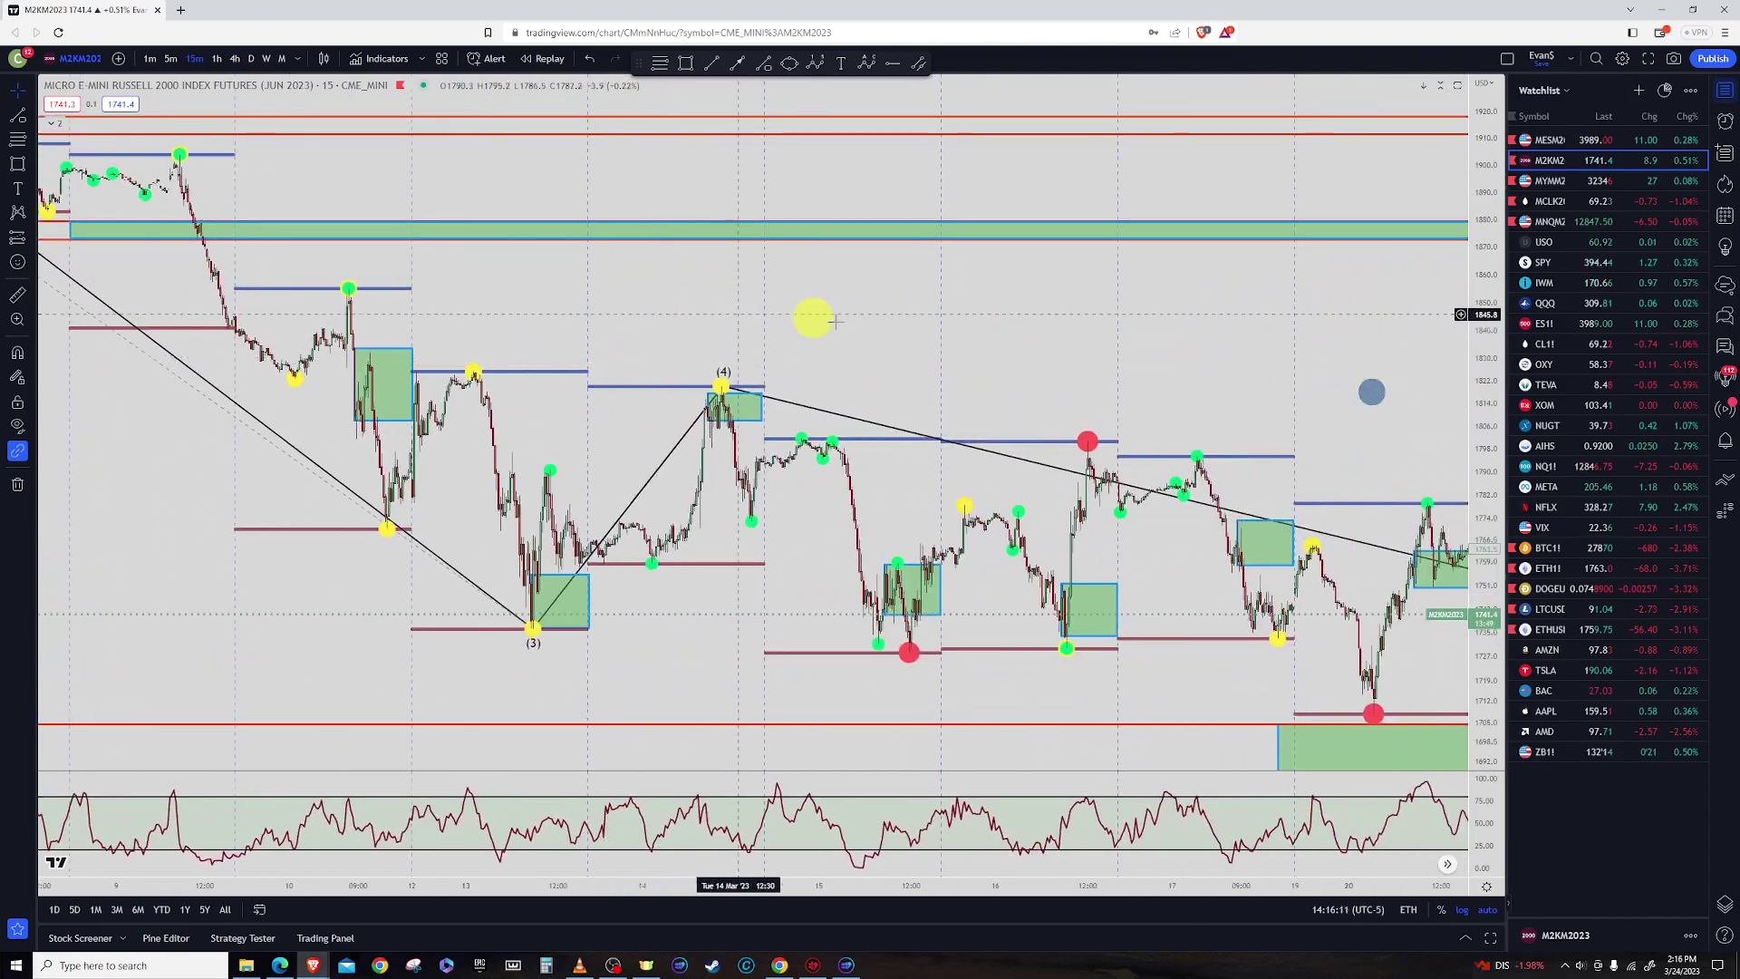
pyautogui.scroll(-5, 997, 362)
pyautogui.moveTo(1313, 425); pyautogui.dragTo(604, 391)
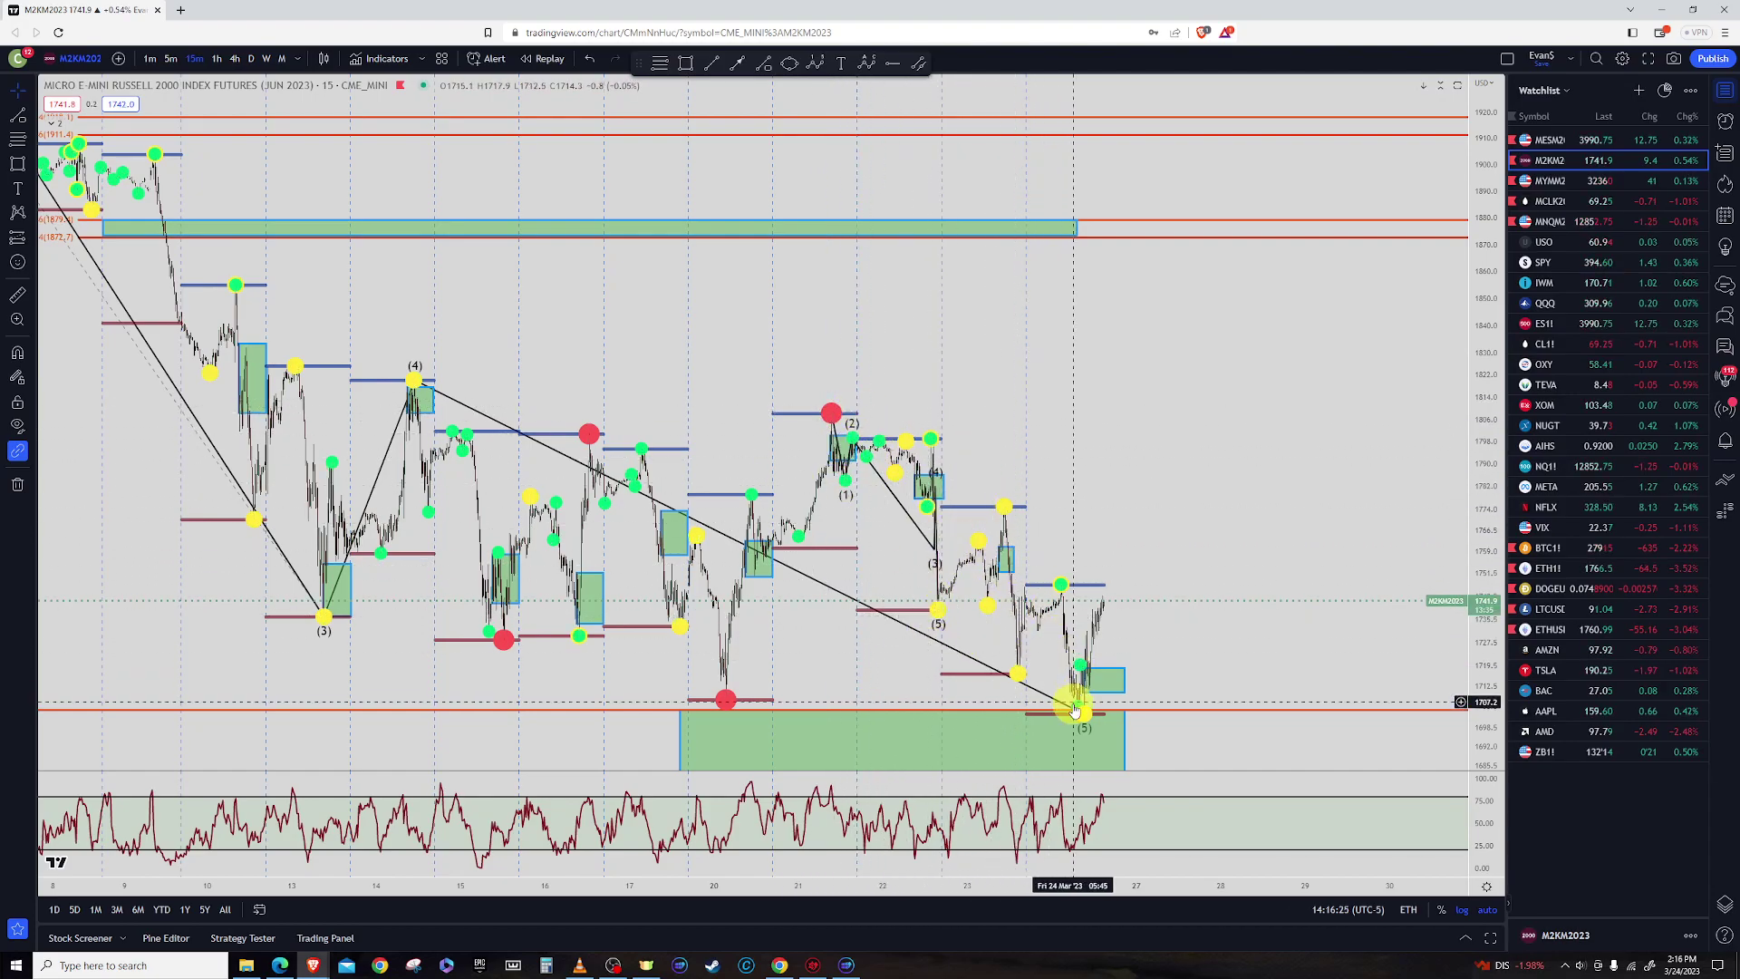
pyautogui.scroll(5, 994, 586)
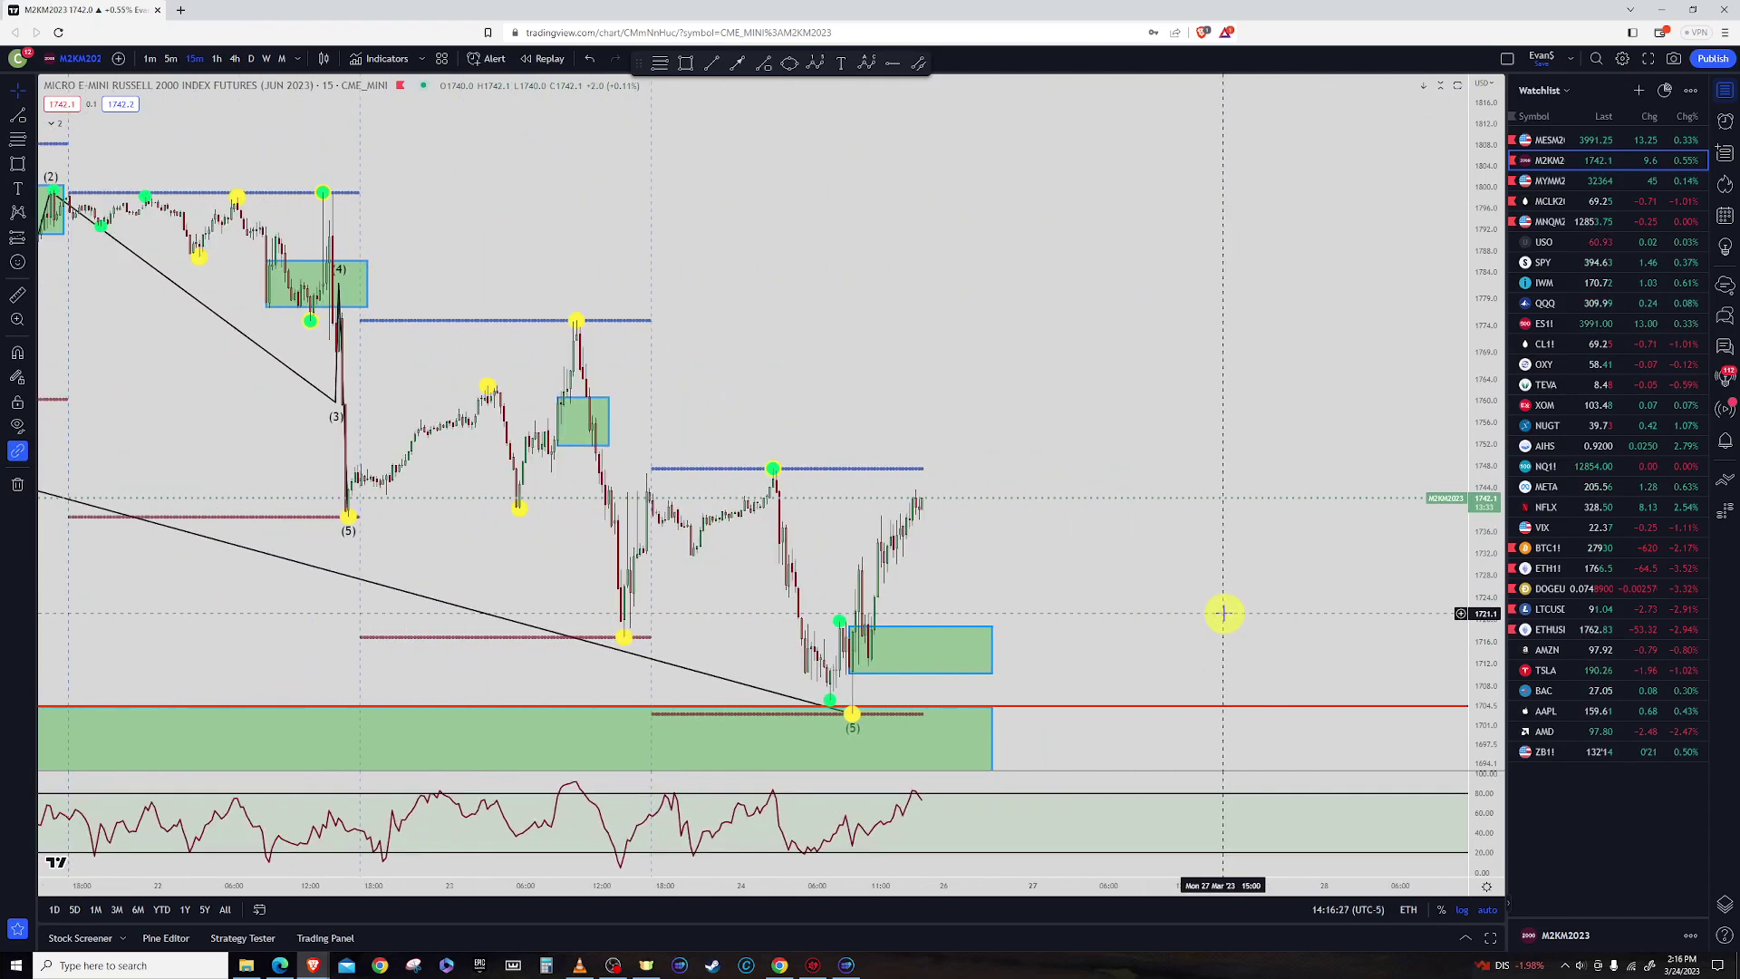
pyautogui.scroll(3, 850, 571)
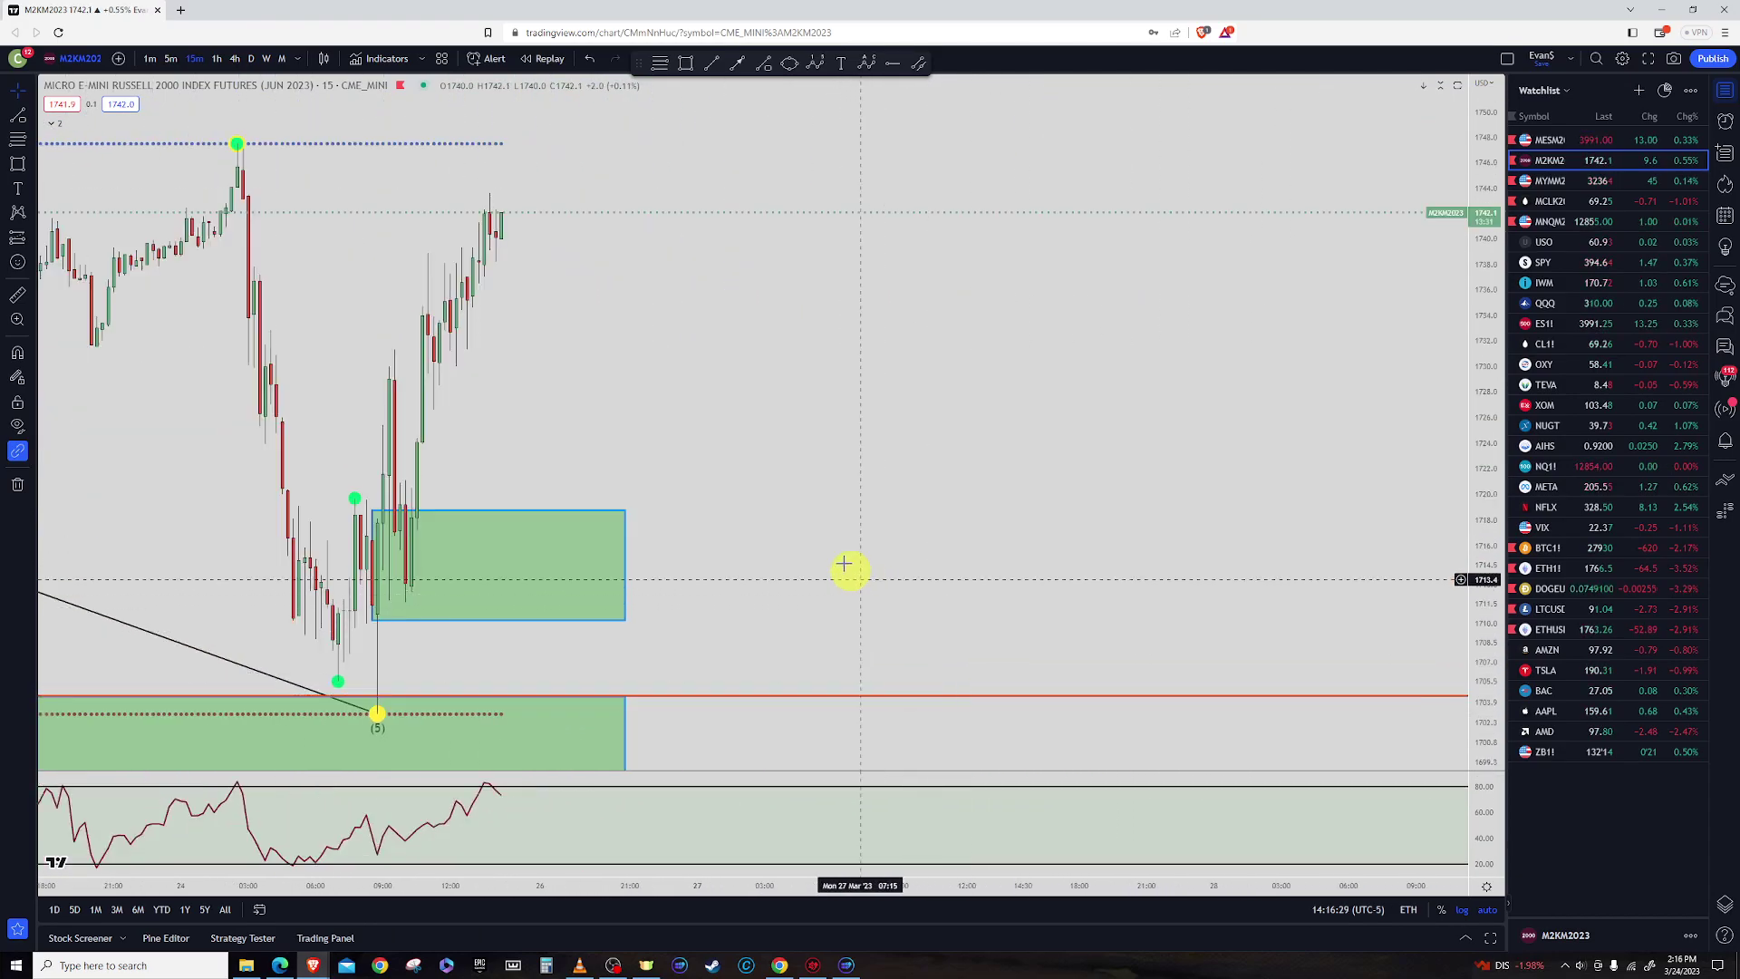
pyautogui.moveTo(839, 555); pyautogui.dragTo(1444, 552)
pyautogui.scroll(2, 1052, 626)
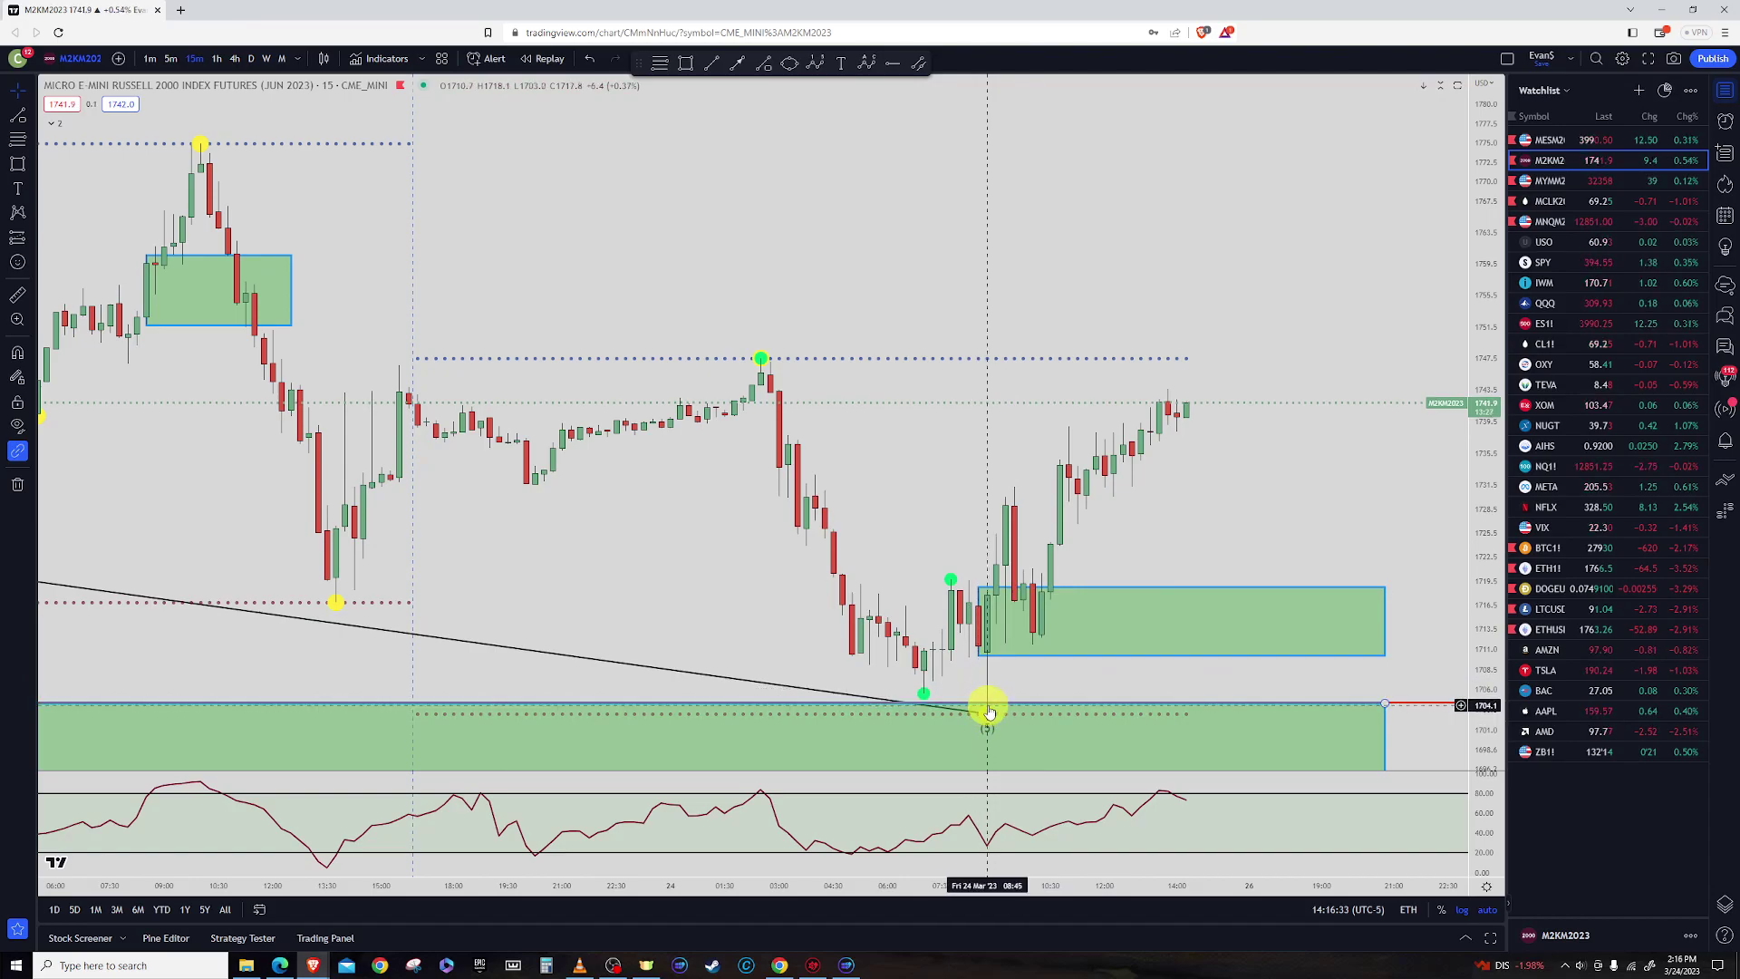
pyautogui.moveTo(988, 710); pyautogui.dragTo(991, 706)
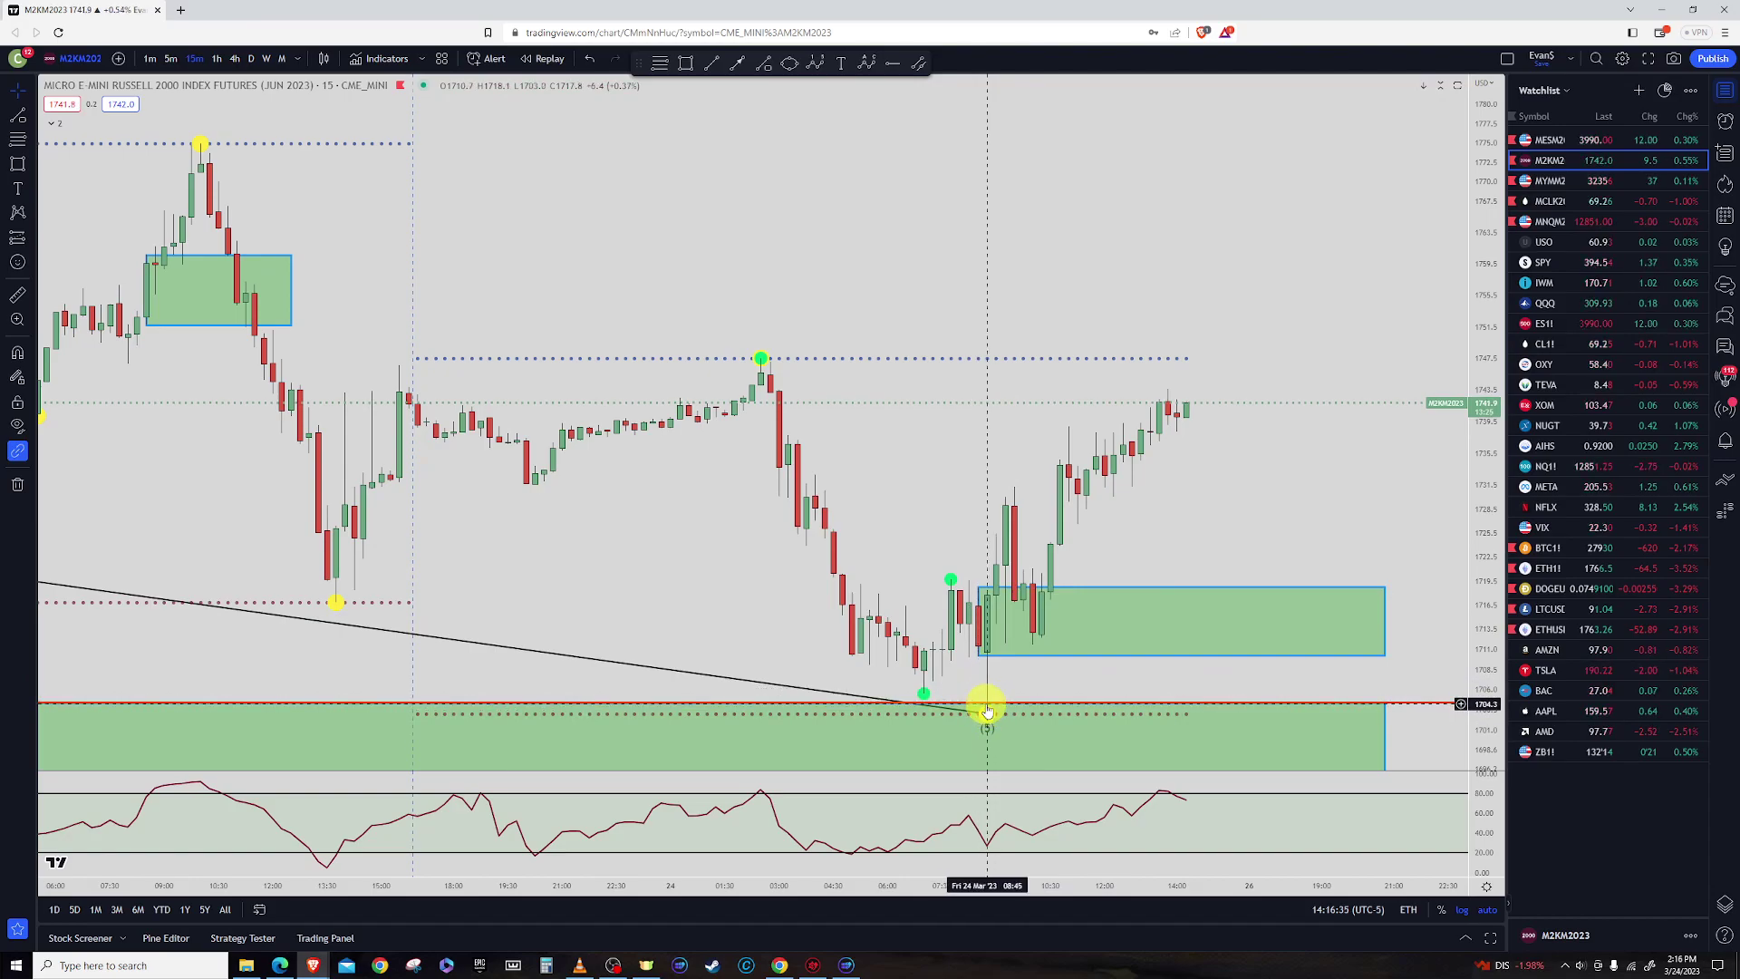
pyautogui.scroll(-5, 987, 711)
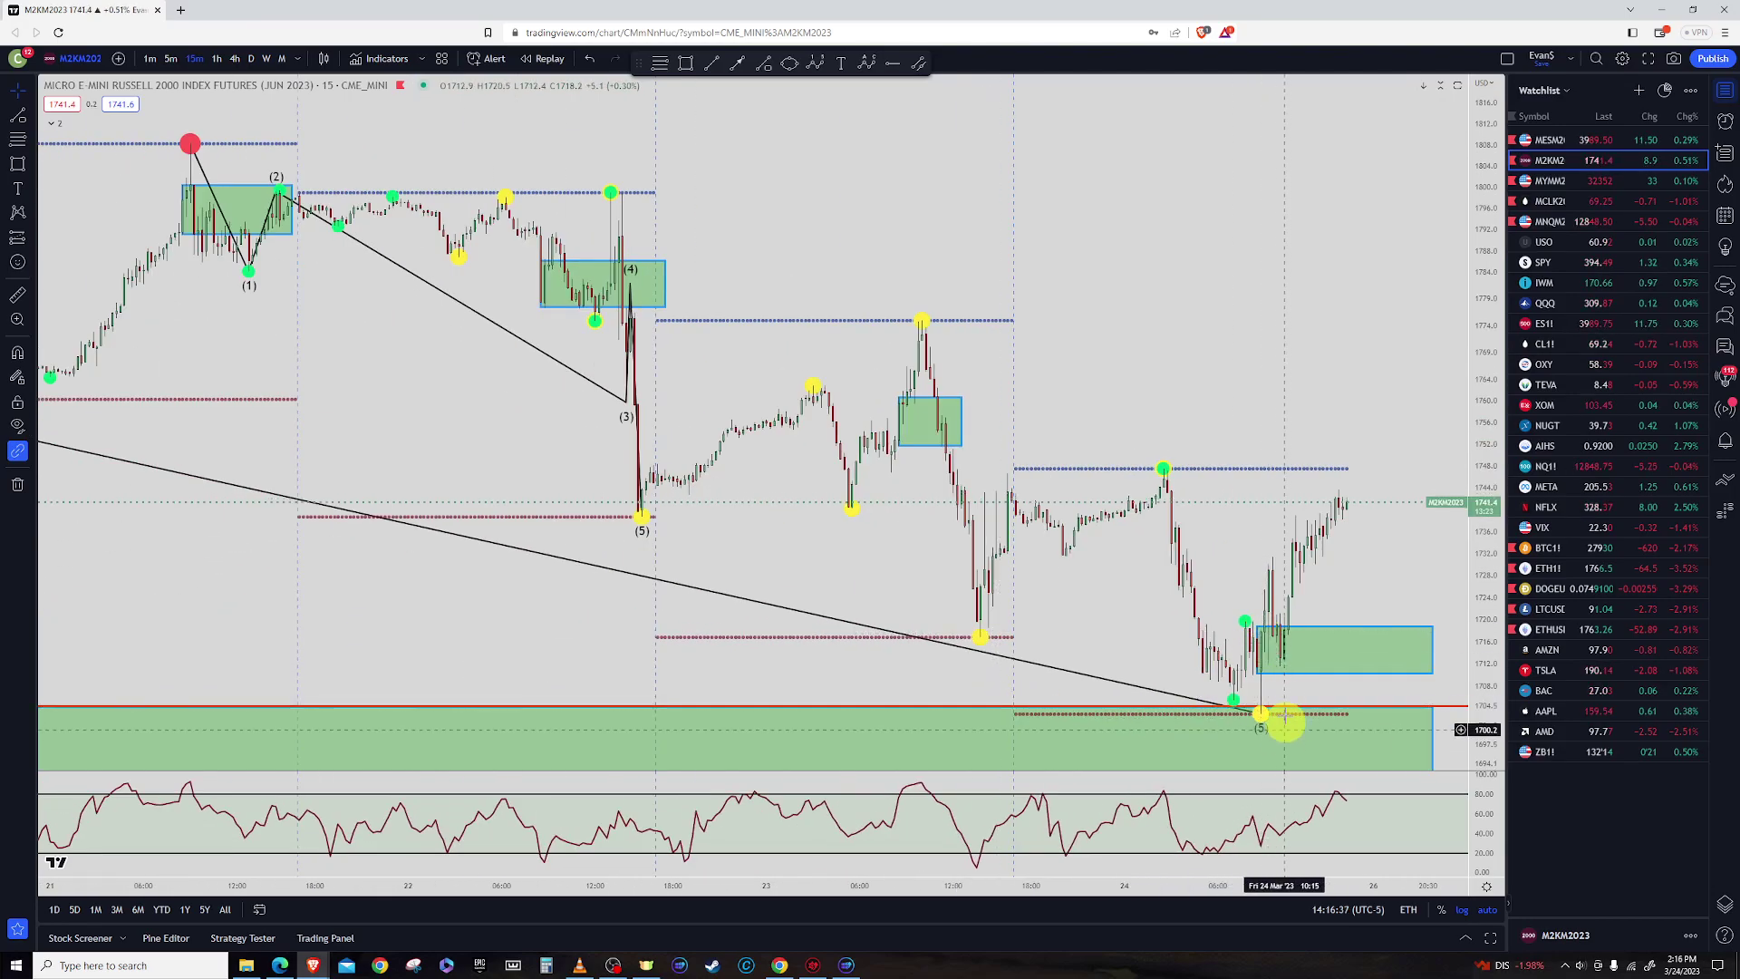
pyautogui.scroll(-6, 1245, 707)
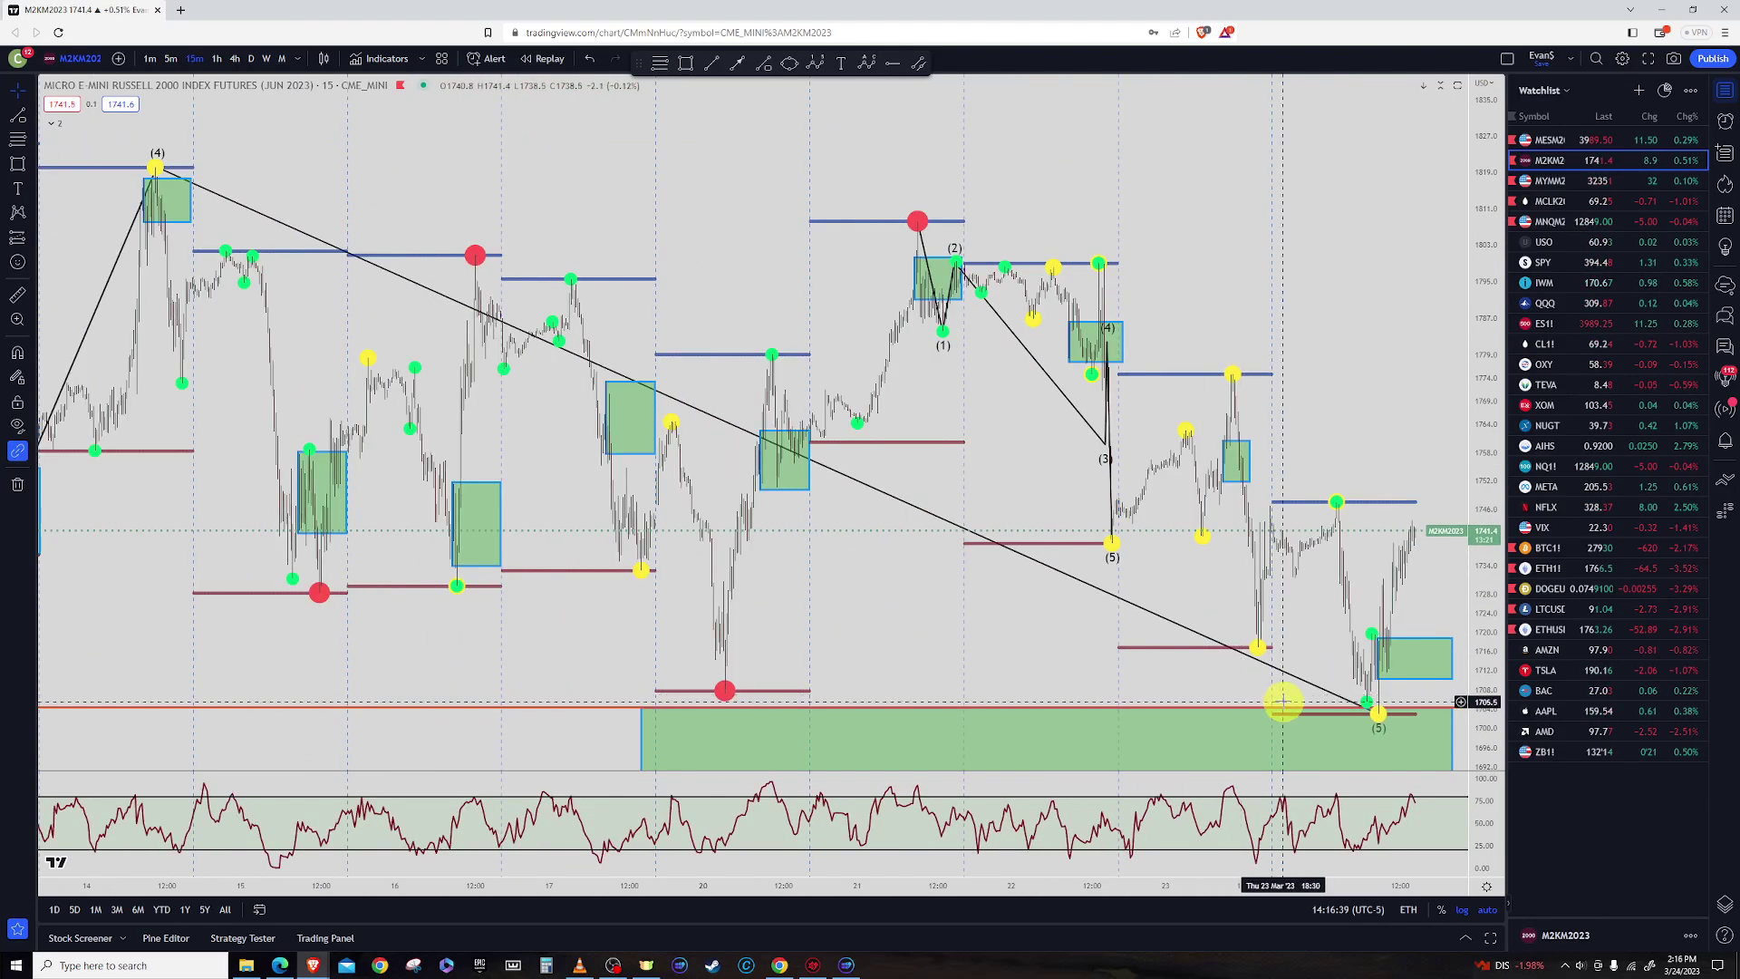
pyautogui.scroll(-3, 1288, 702)
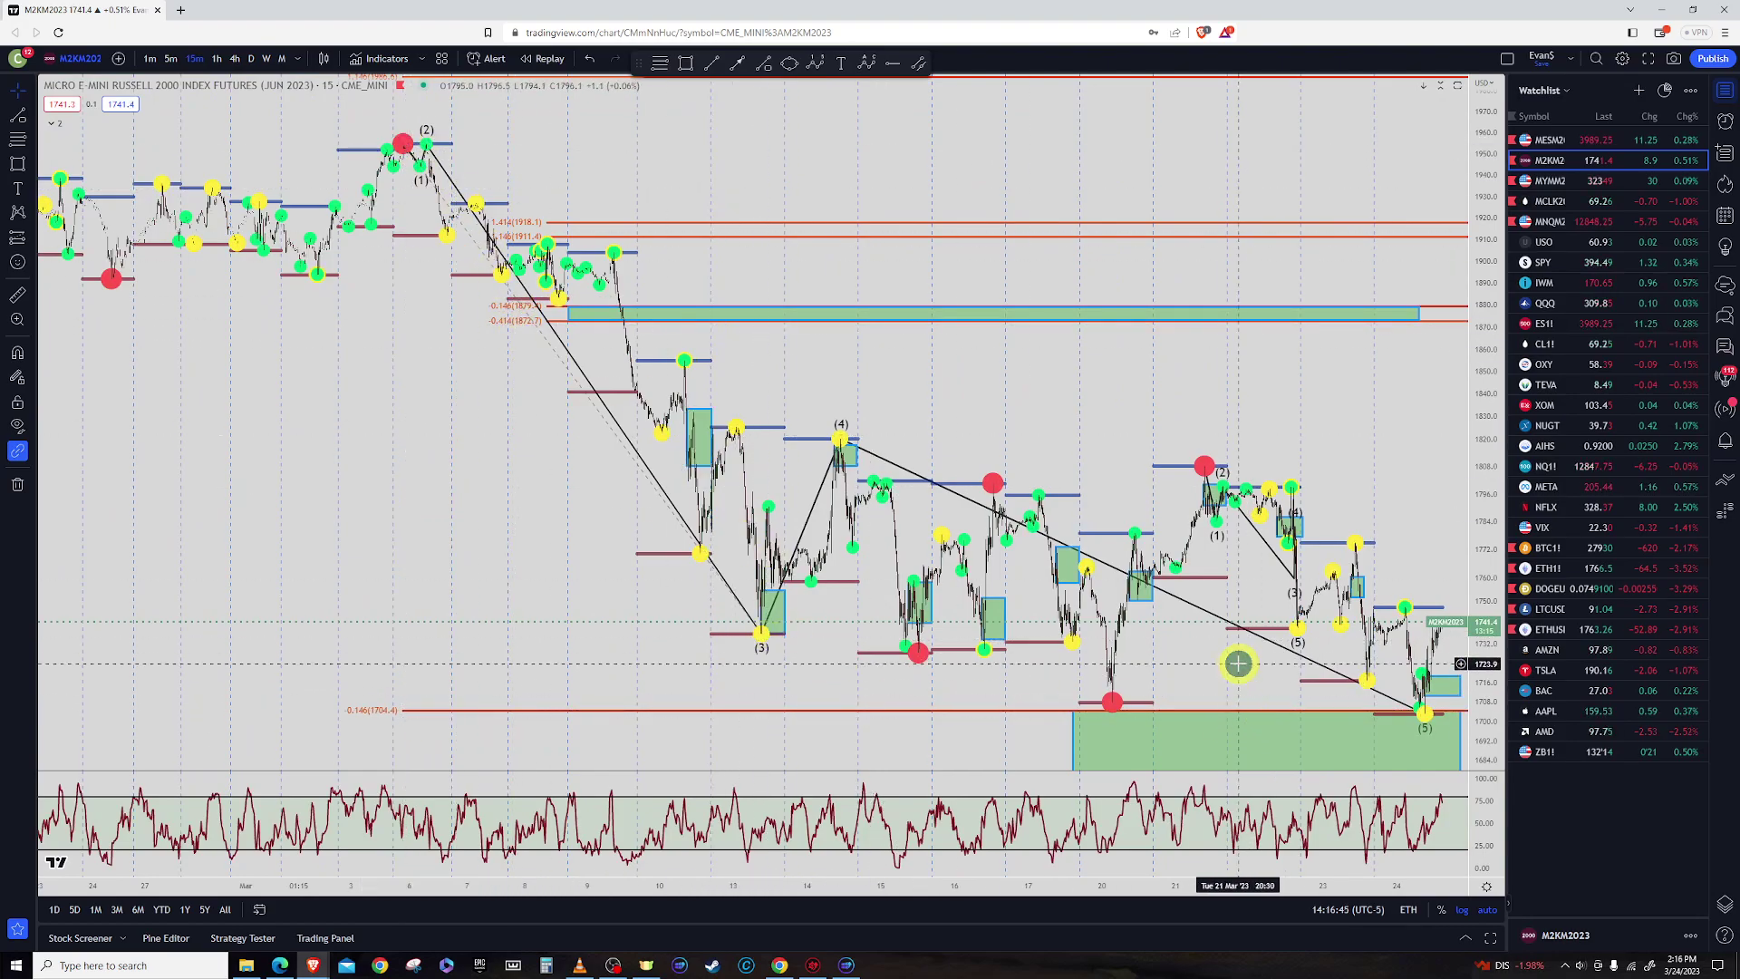
# Examine the Russell's wave (5) lows of March 22 and 24 on the 15-minute chart, and the decline on daily and weekly timeframes
pyautogui.moveTo(1257, 671); pyautogui.dragTo(894, 642)
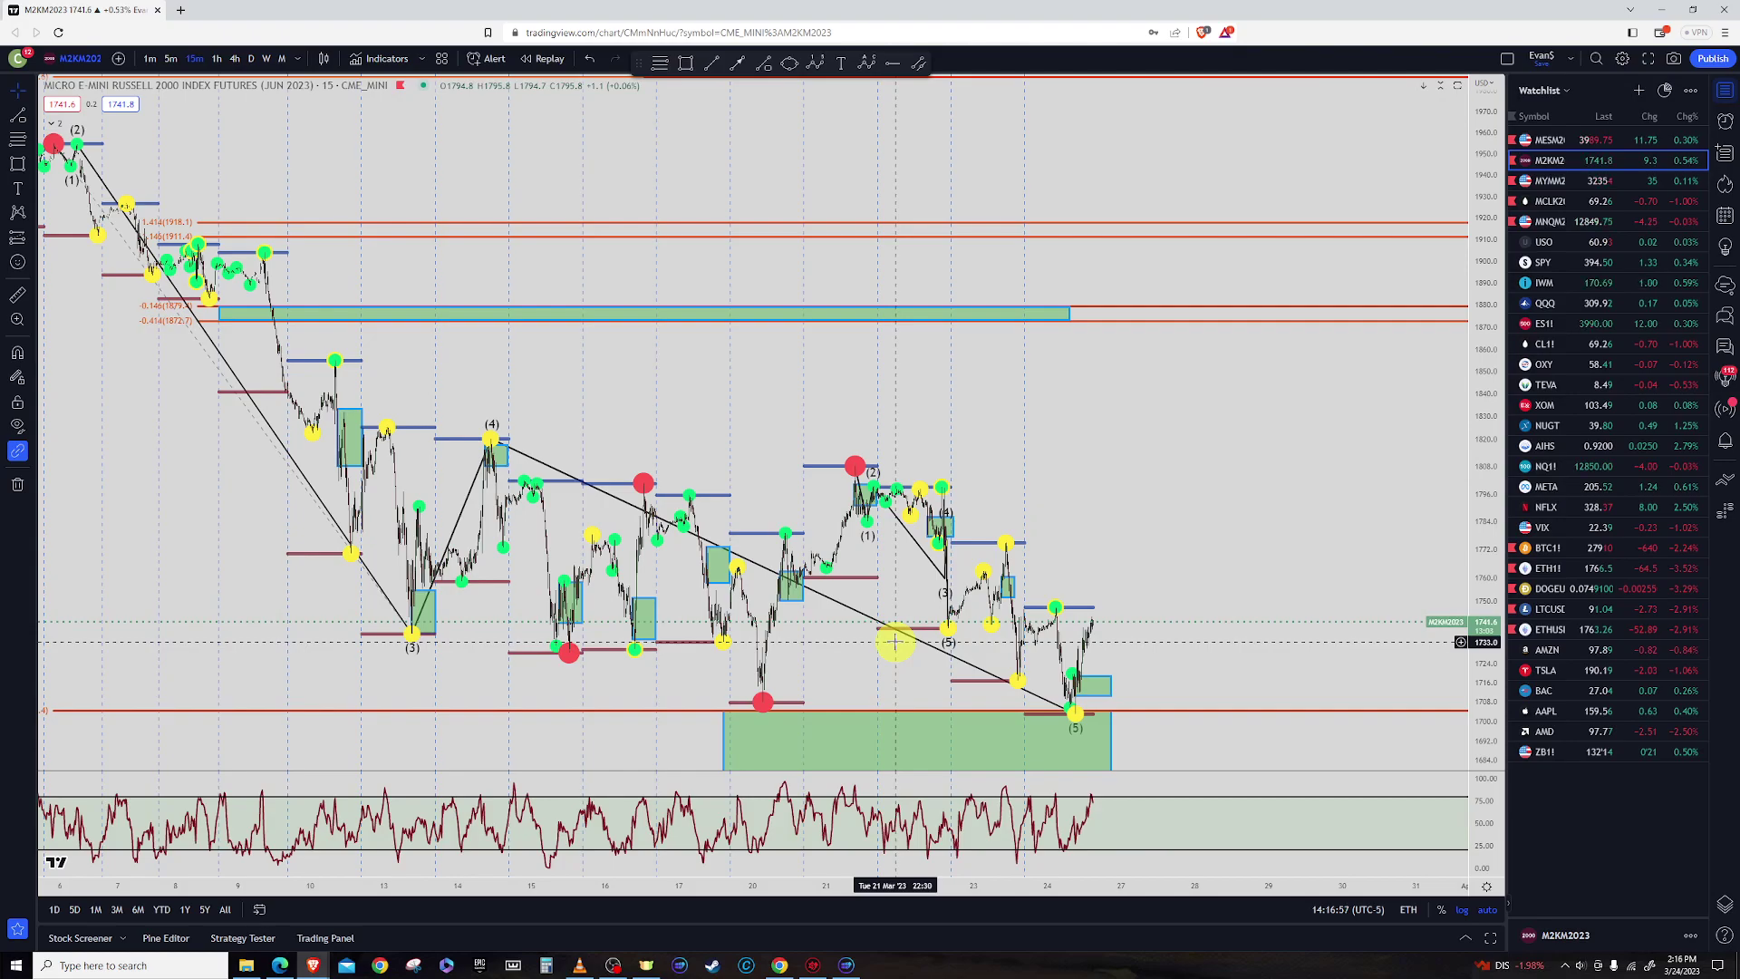
pyautogui.scroll(10, 1172, 765)
pyautogui.moveTo(587, 567); pyautogui.dragTo(1301, 586)
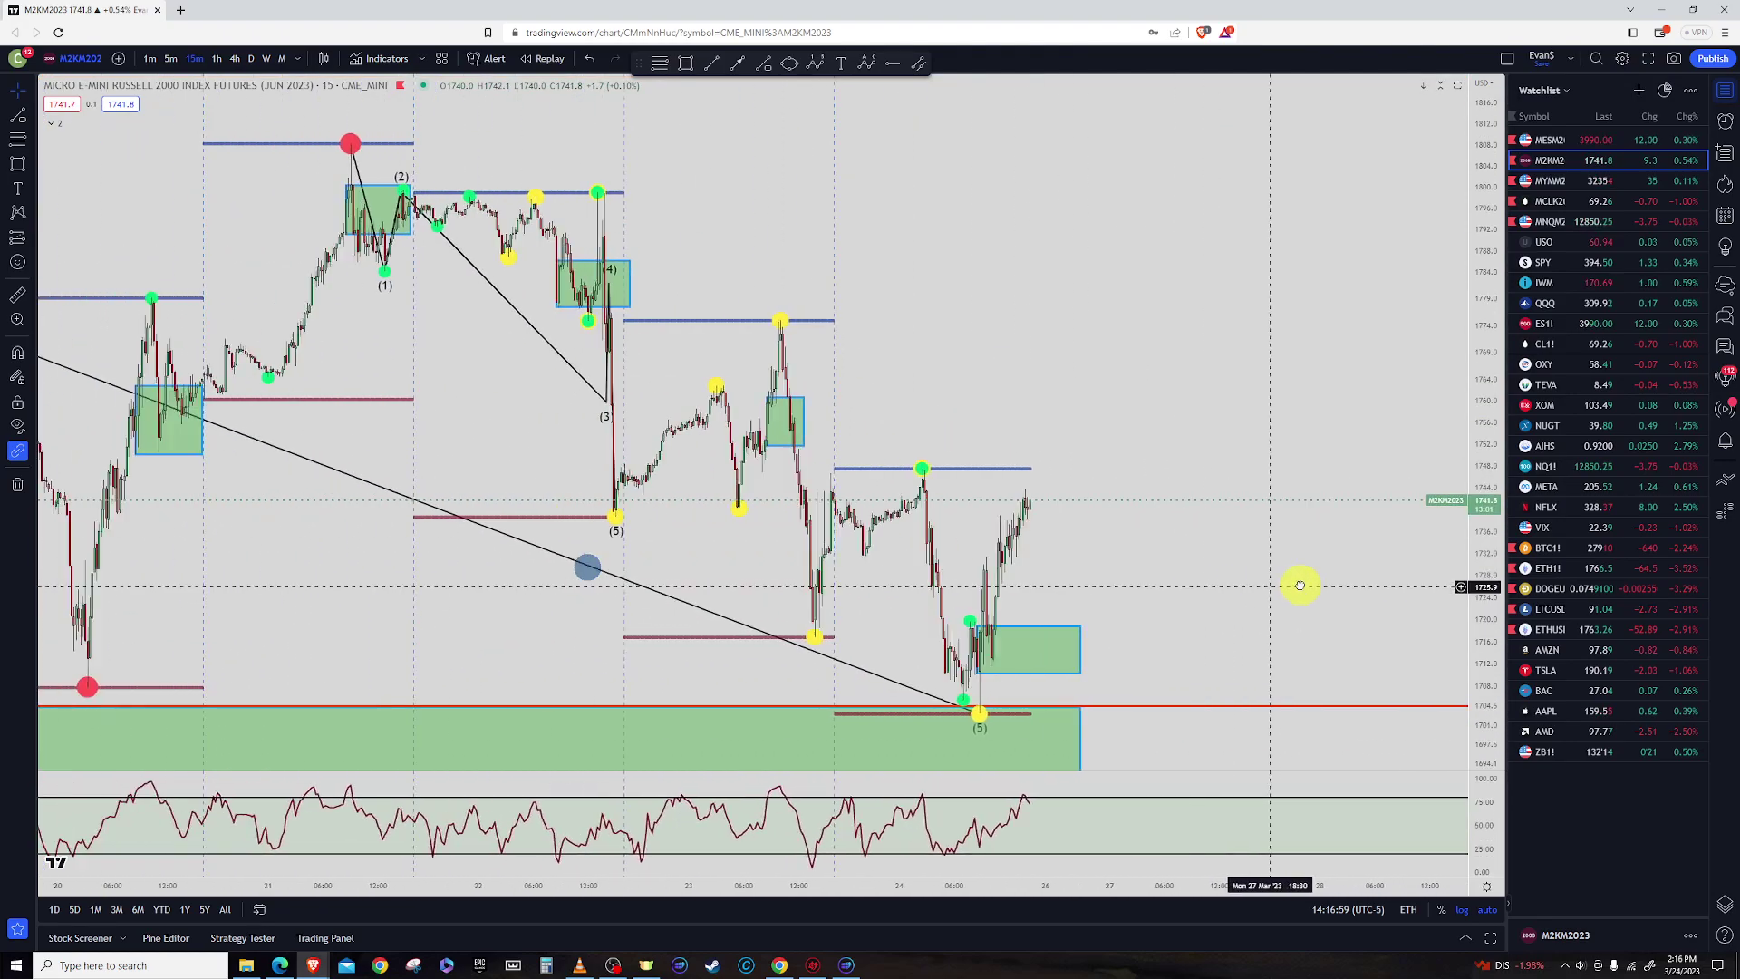
pyautogui.scroll(4, 1080, 625)
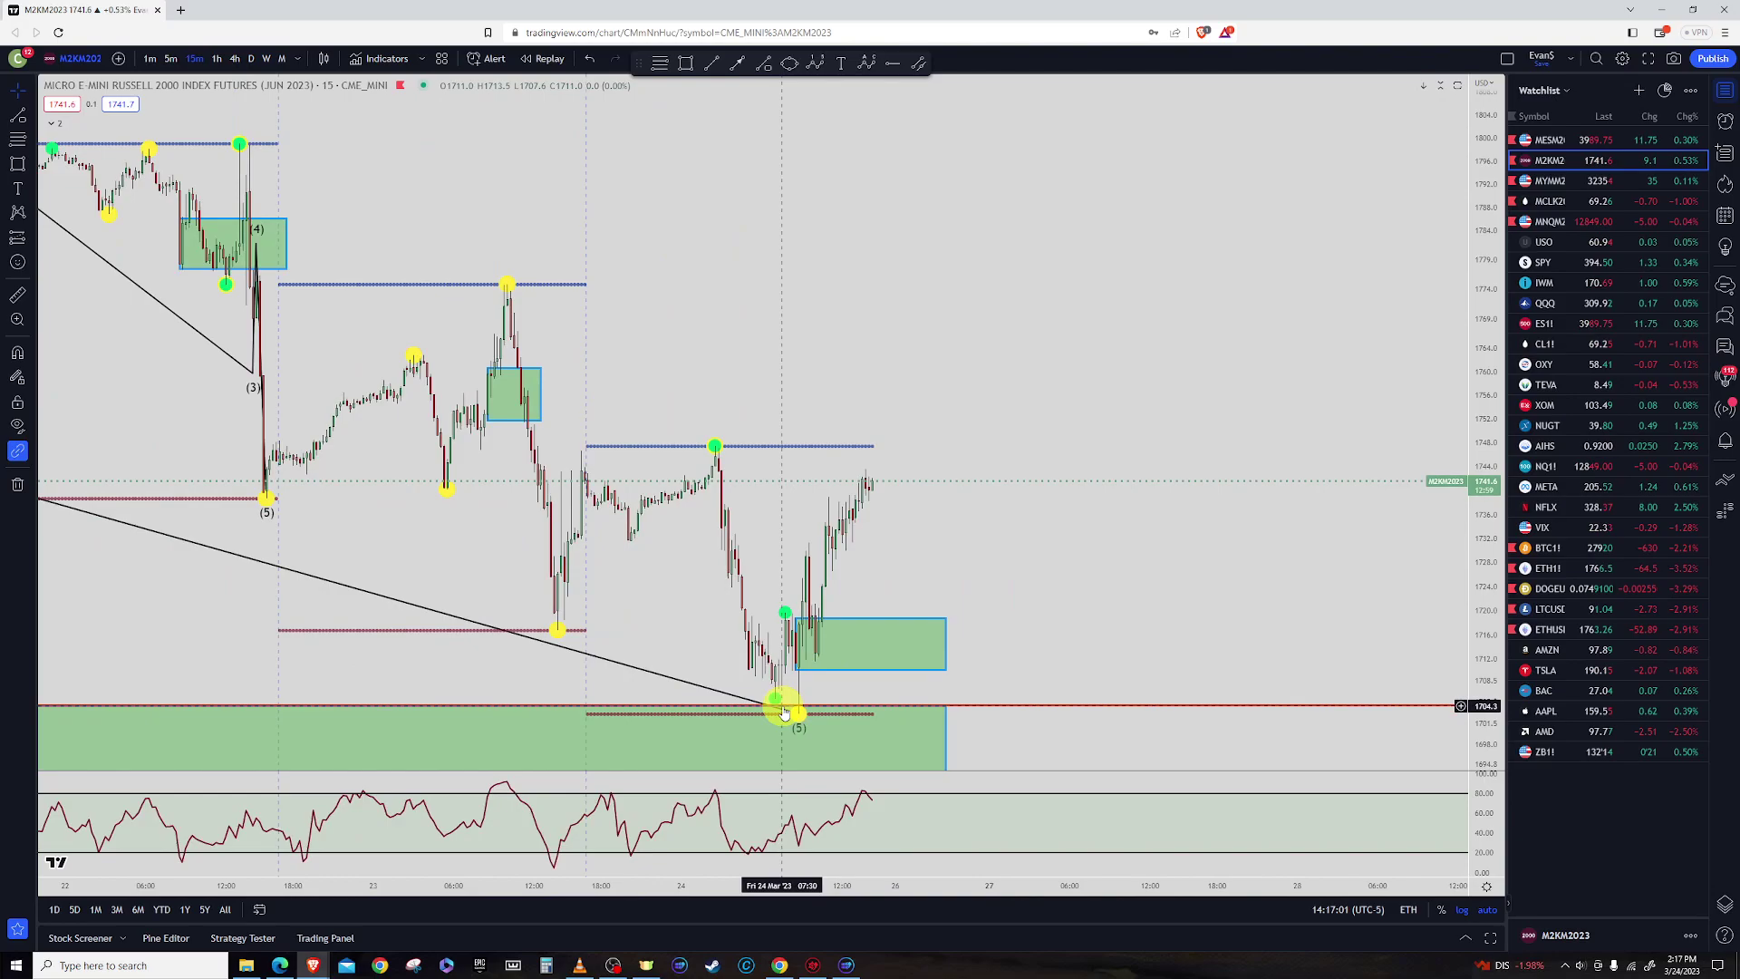
pyautogui.scroll(-3, 846, 505)
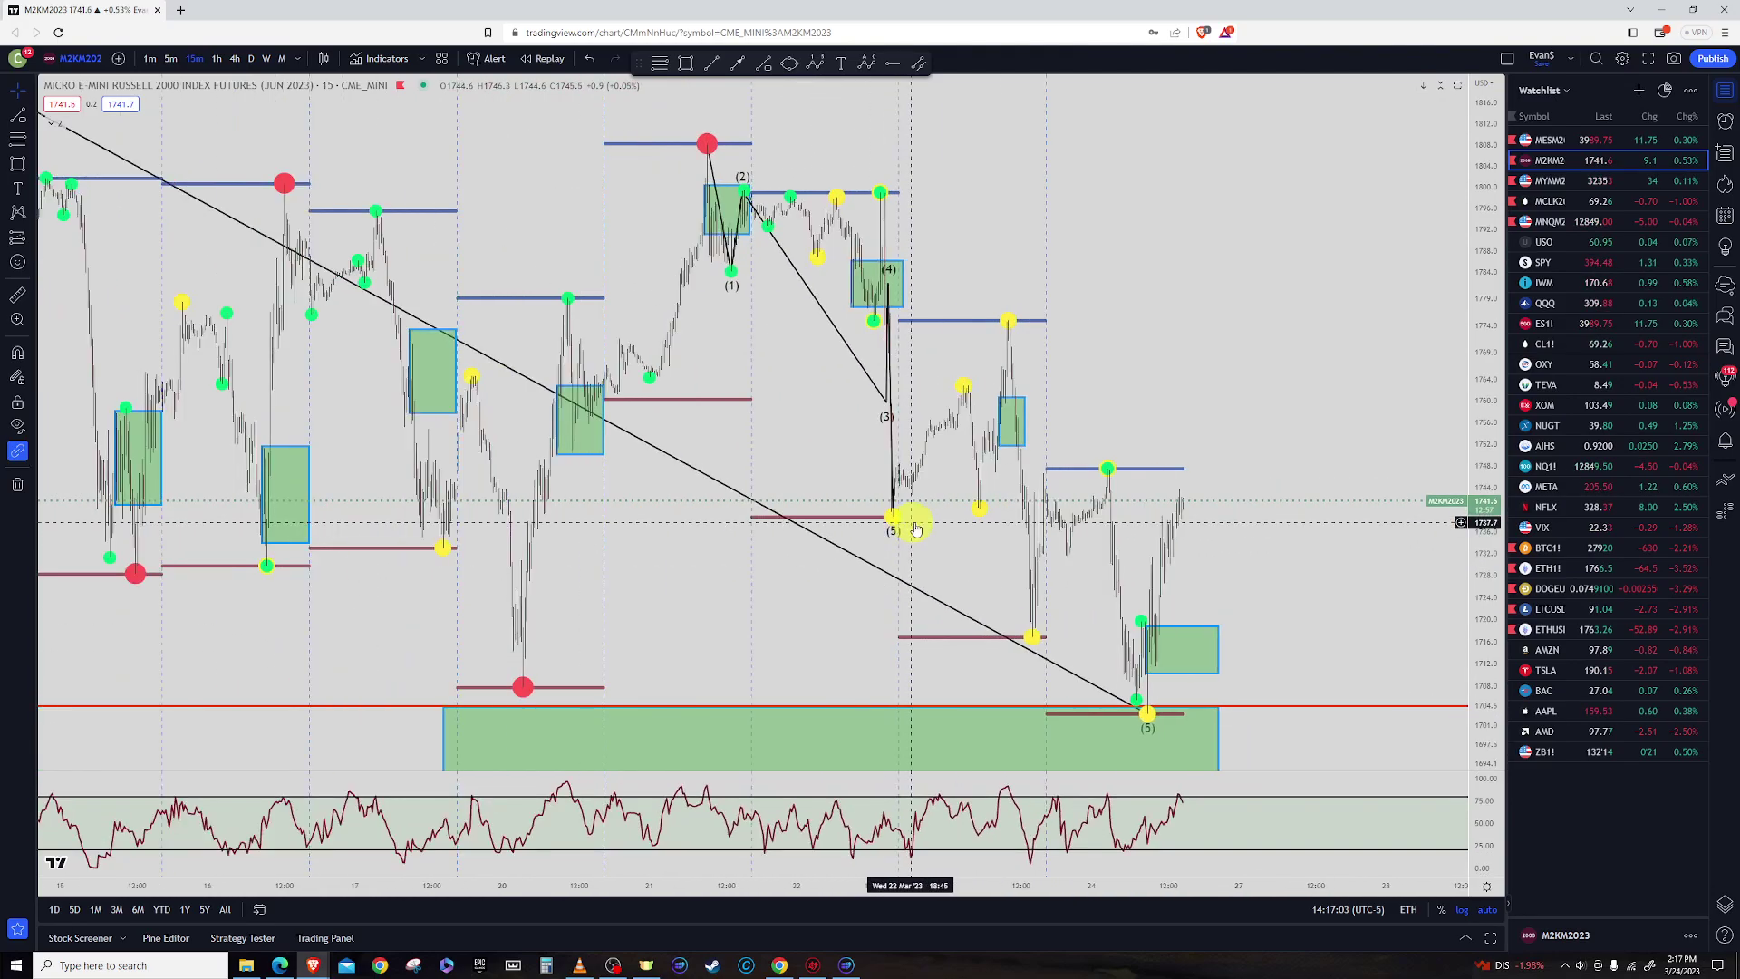
pyautogui.click(252, 60)
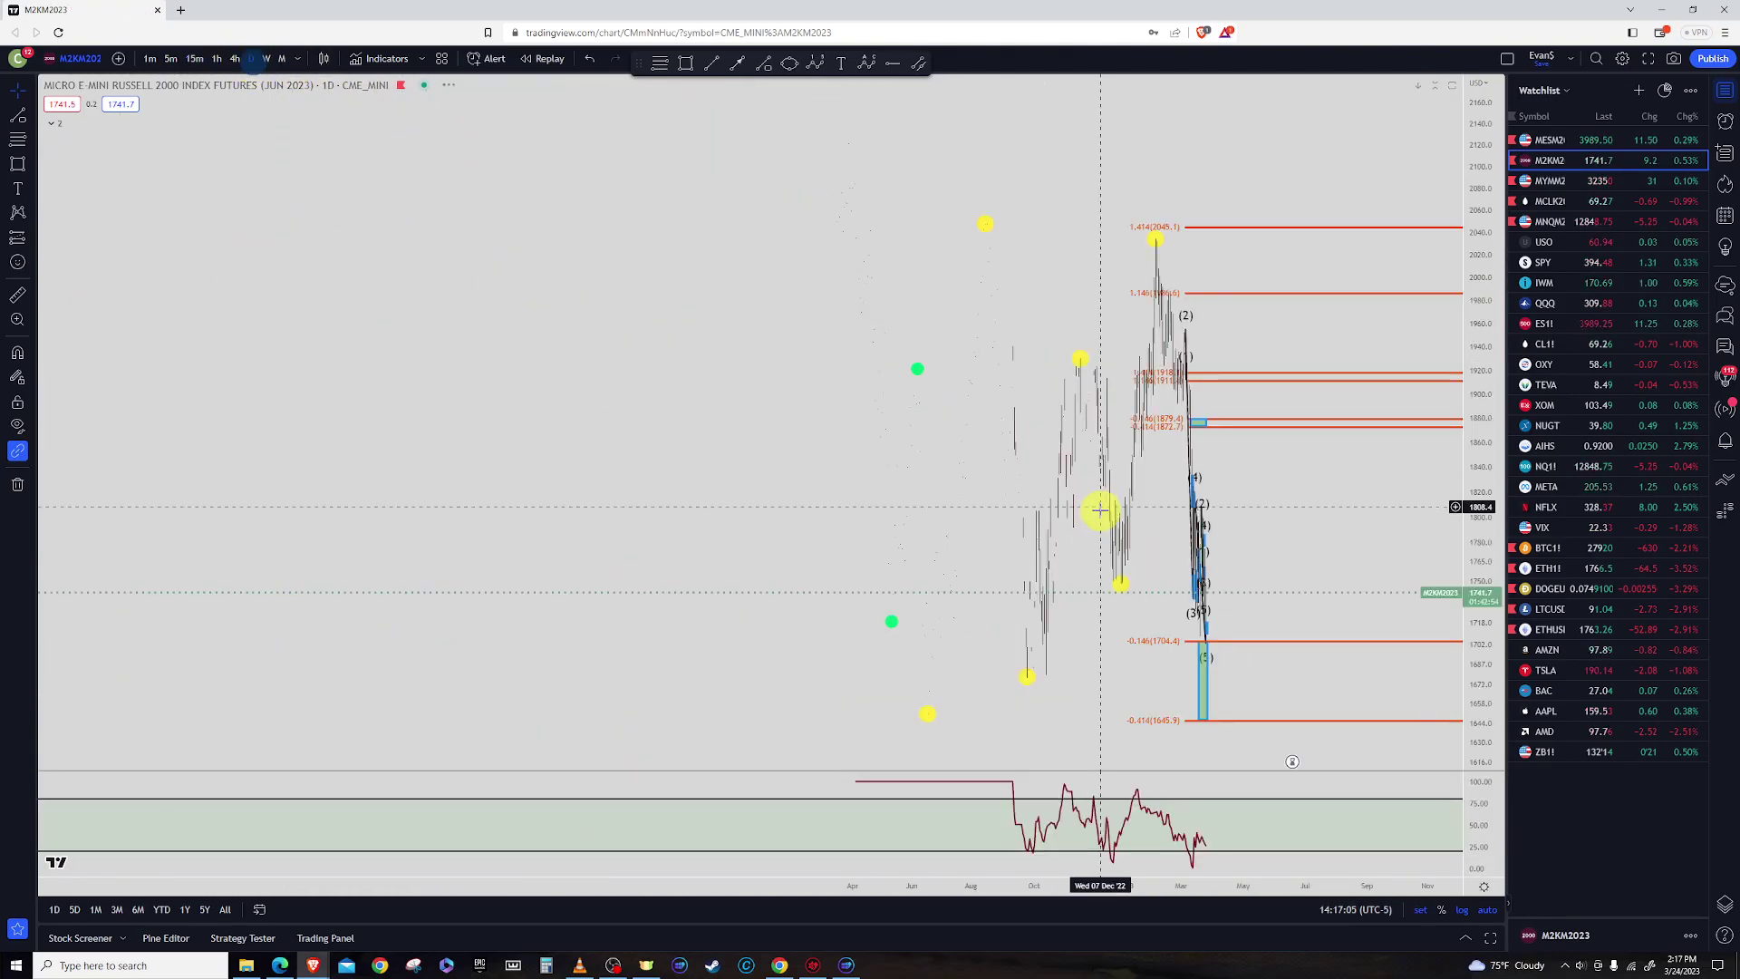
pyautogui.scroll(5, 1106, 796)
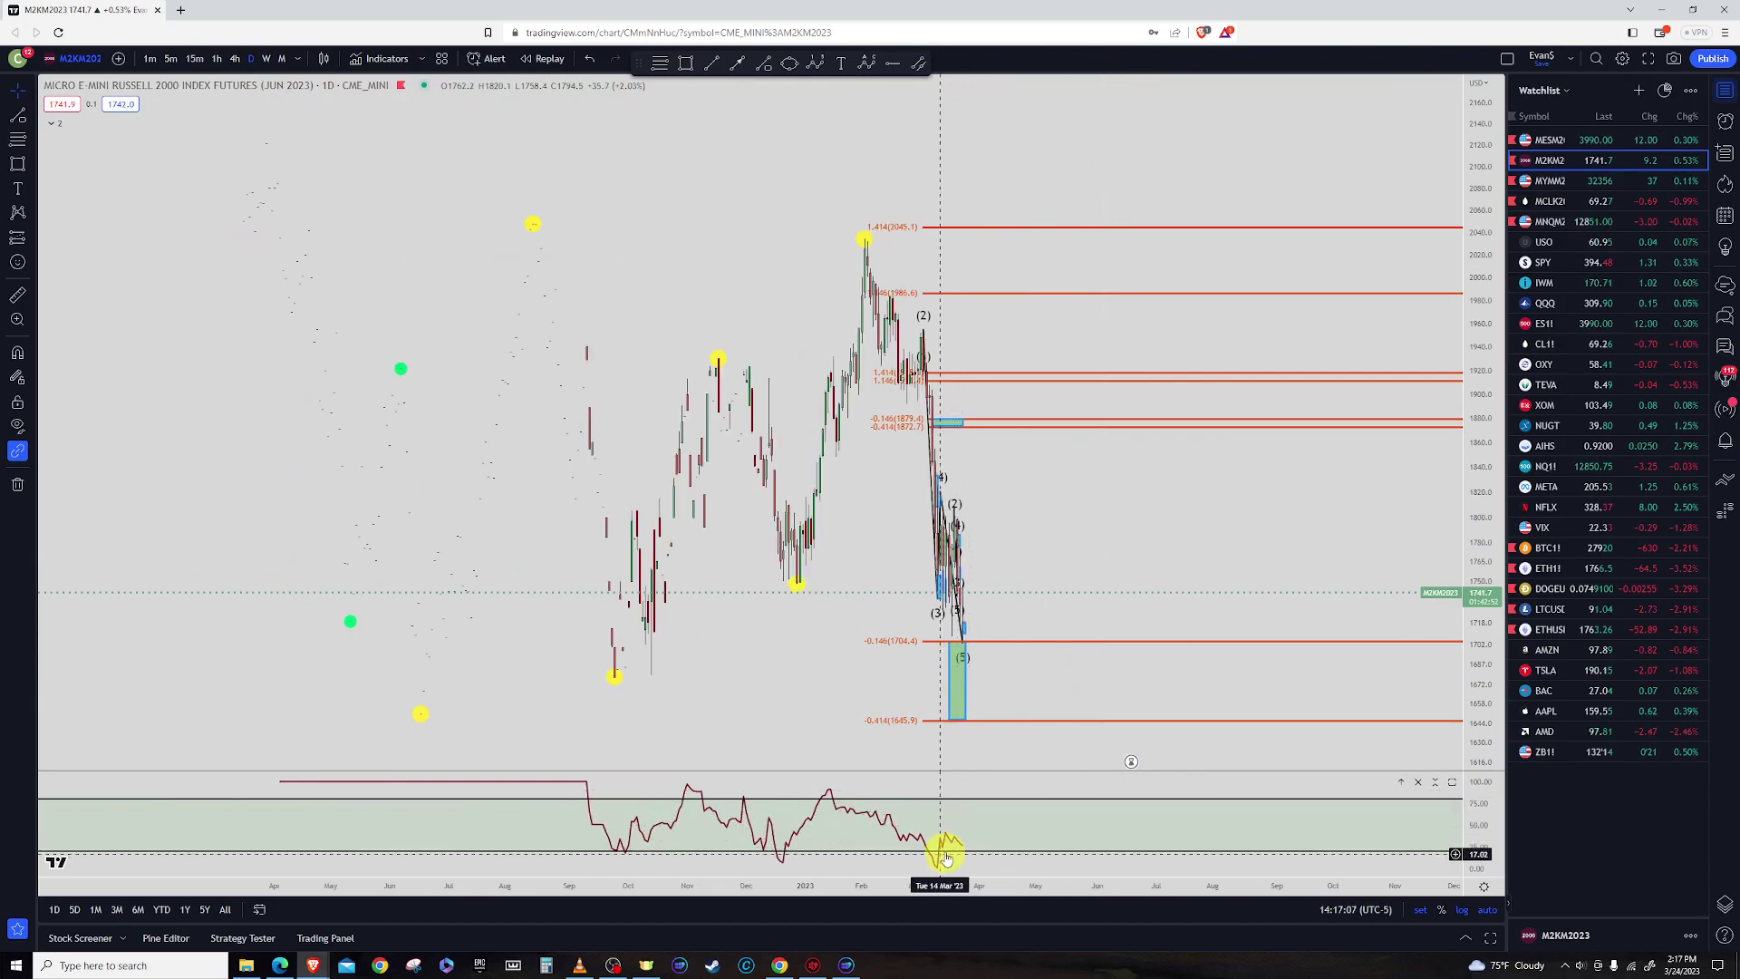
pyautogui.click(271, 60)
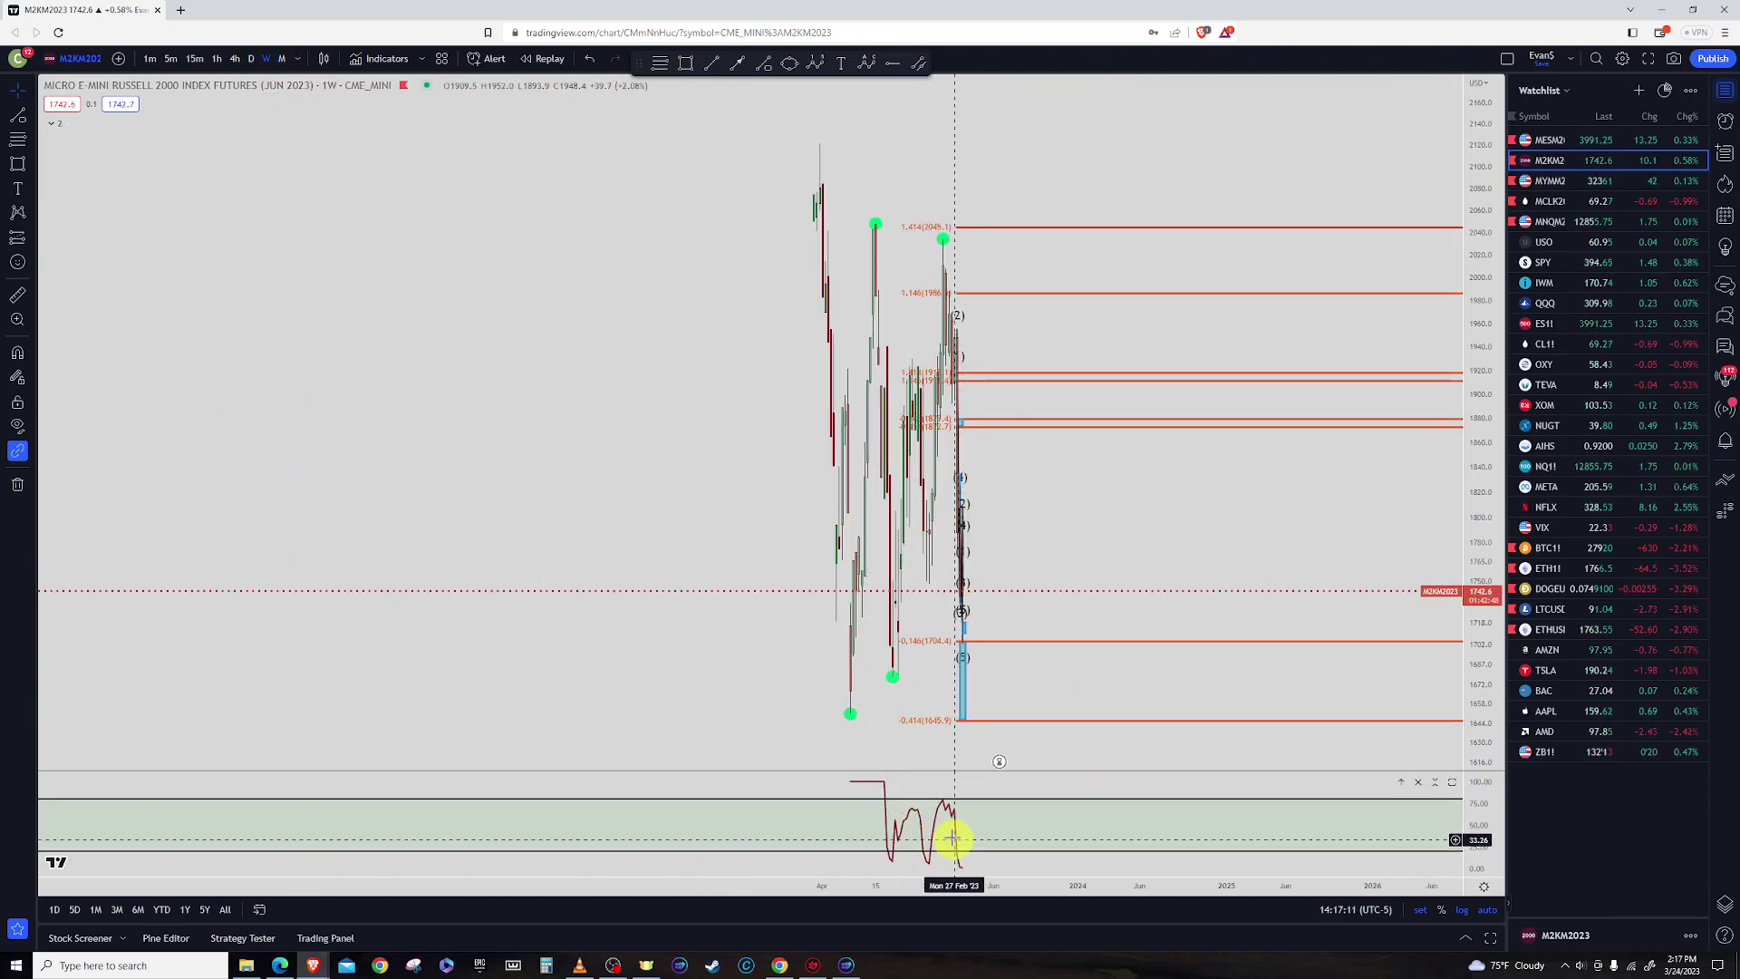
pyautogui.moveTo(951, 838); pyautogui.dragTo(847, 825)
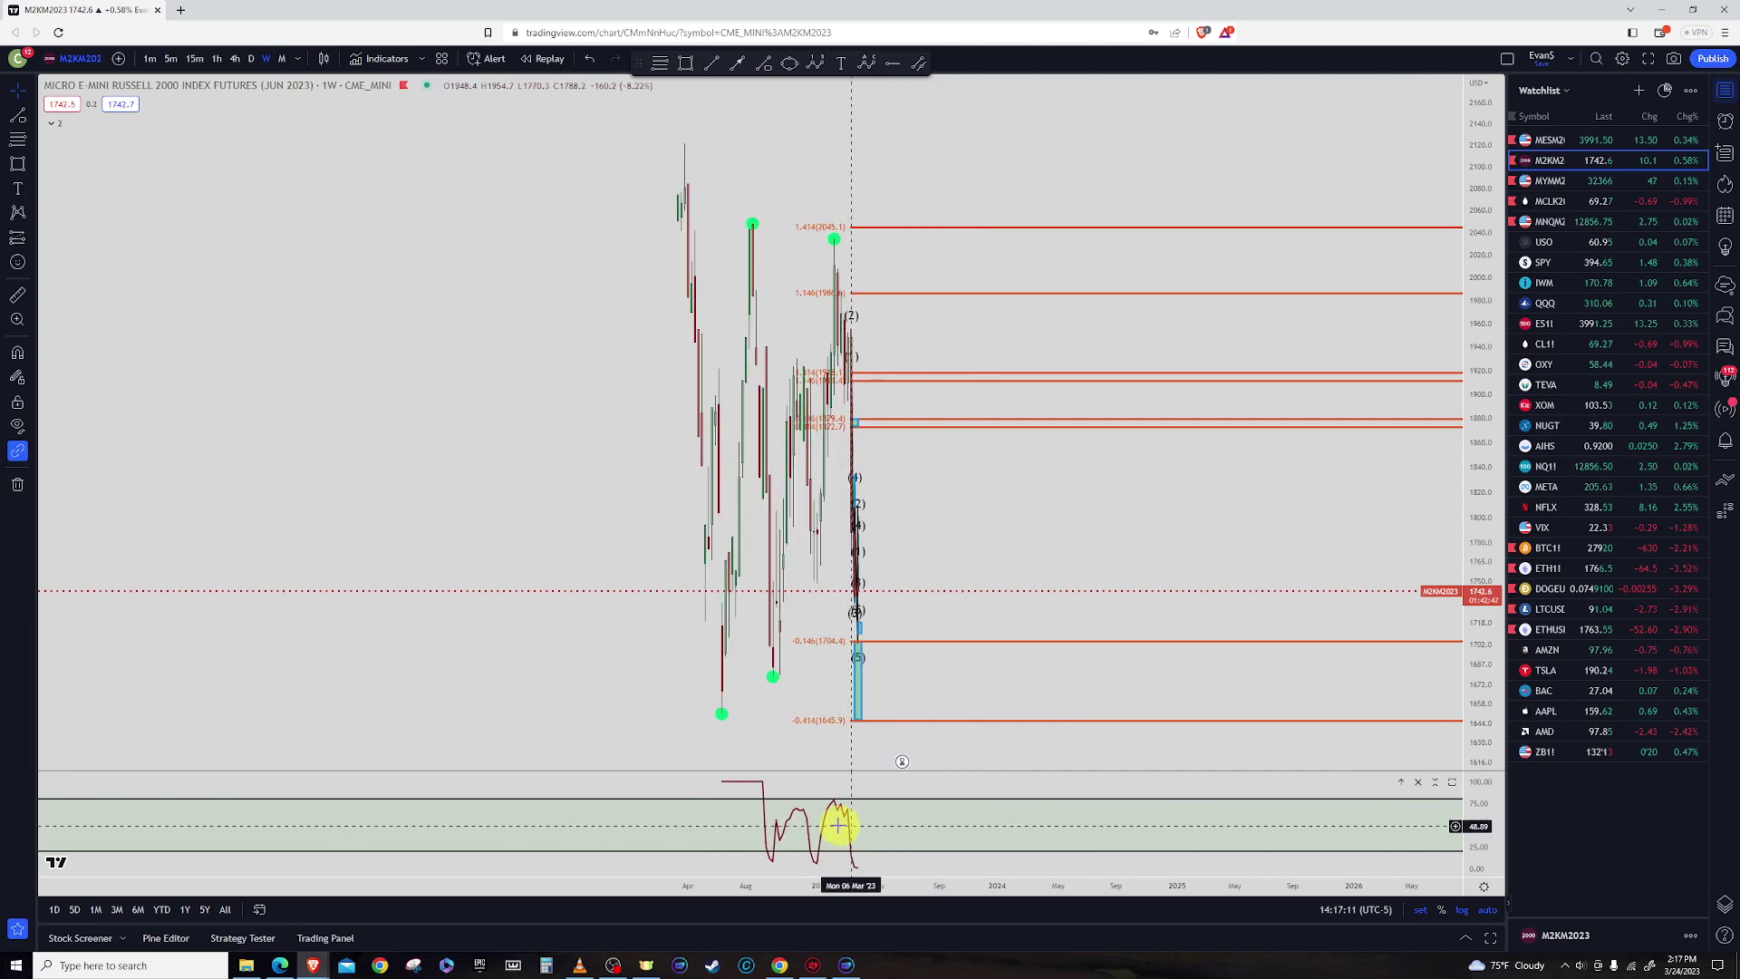
# Switch the Russell chart to 5-minute and extend the long green box between the 1879.4 and 1872.7 Fibonacci levels past March 28
pyautogui.click(168, 60)
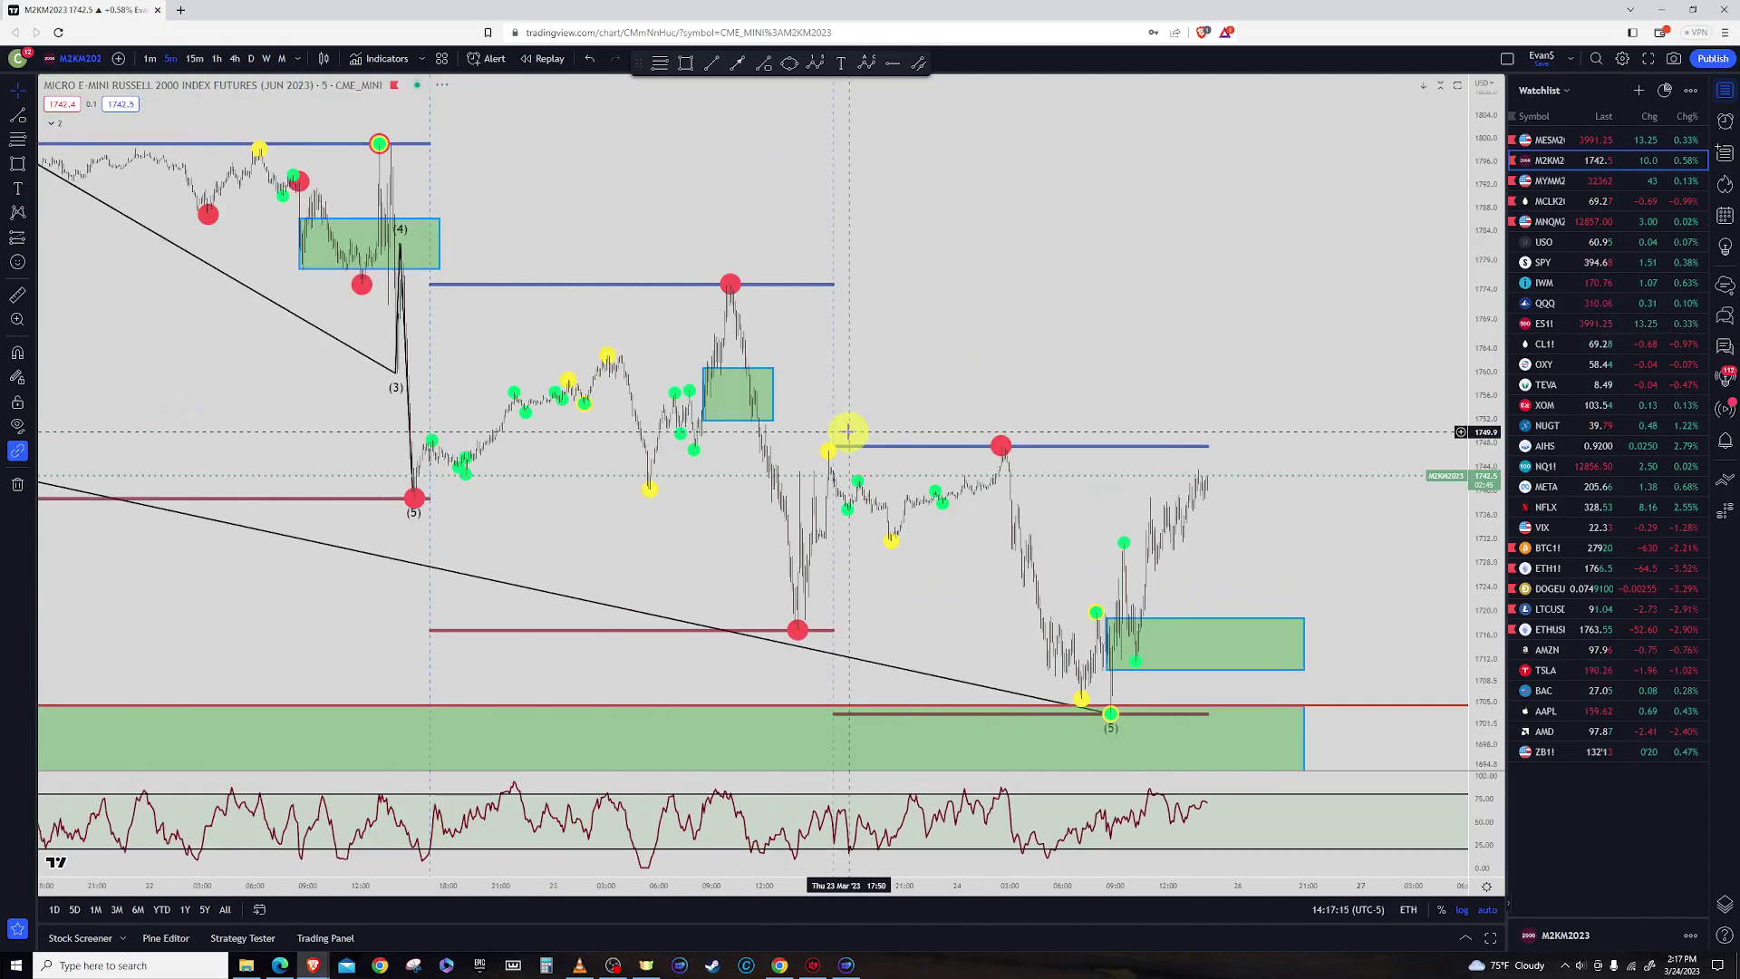
pyautogui.scroll(-10, 891, 422)
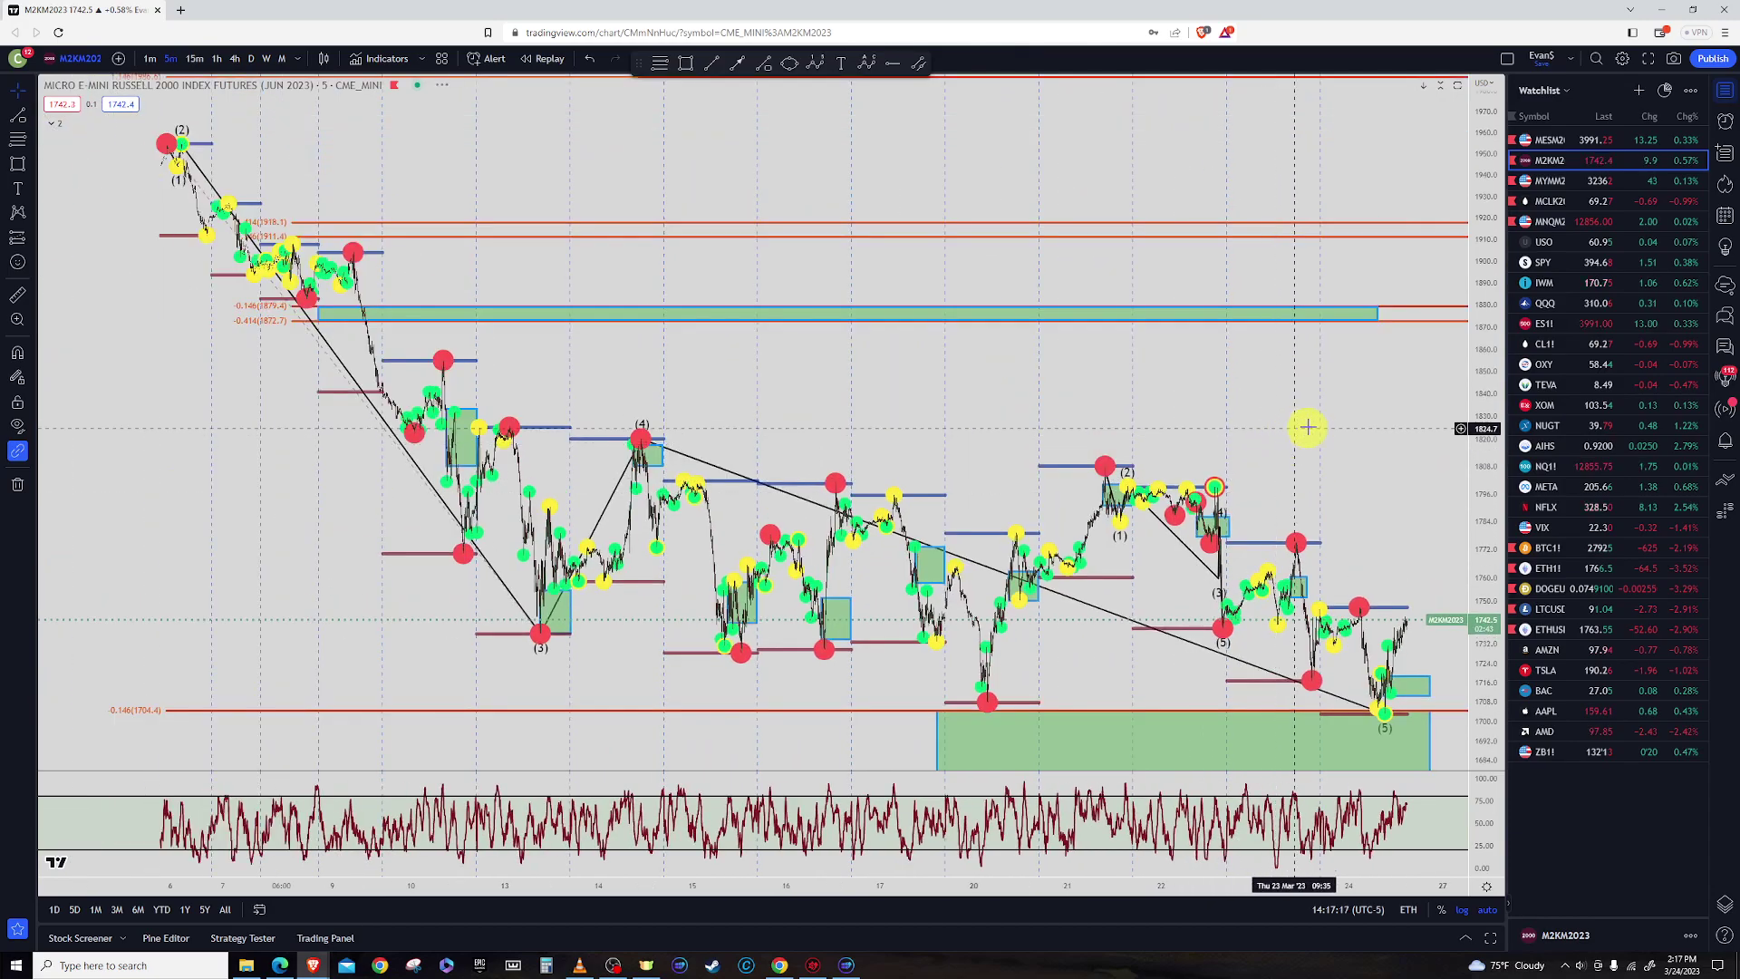
pyautogui.moveTo(1375, 406)
pyautogui.mouseDown()
pyautogui.moveTo(1146, 388)
pyautogui.moveTo(1135, 245)
pyautogui.moveTo(1447, 233)
pyautogui.mouseUp()
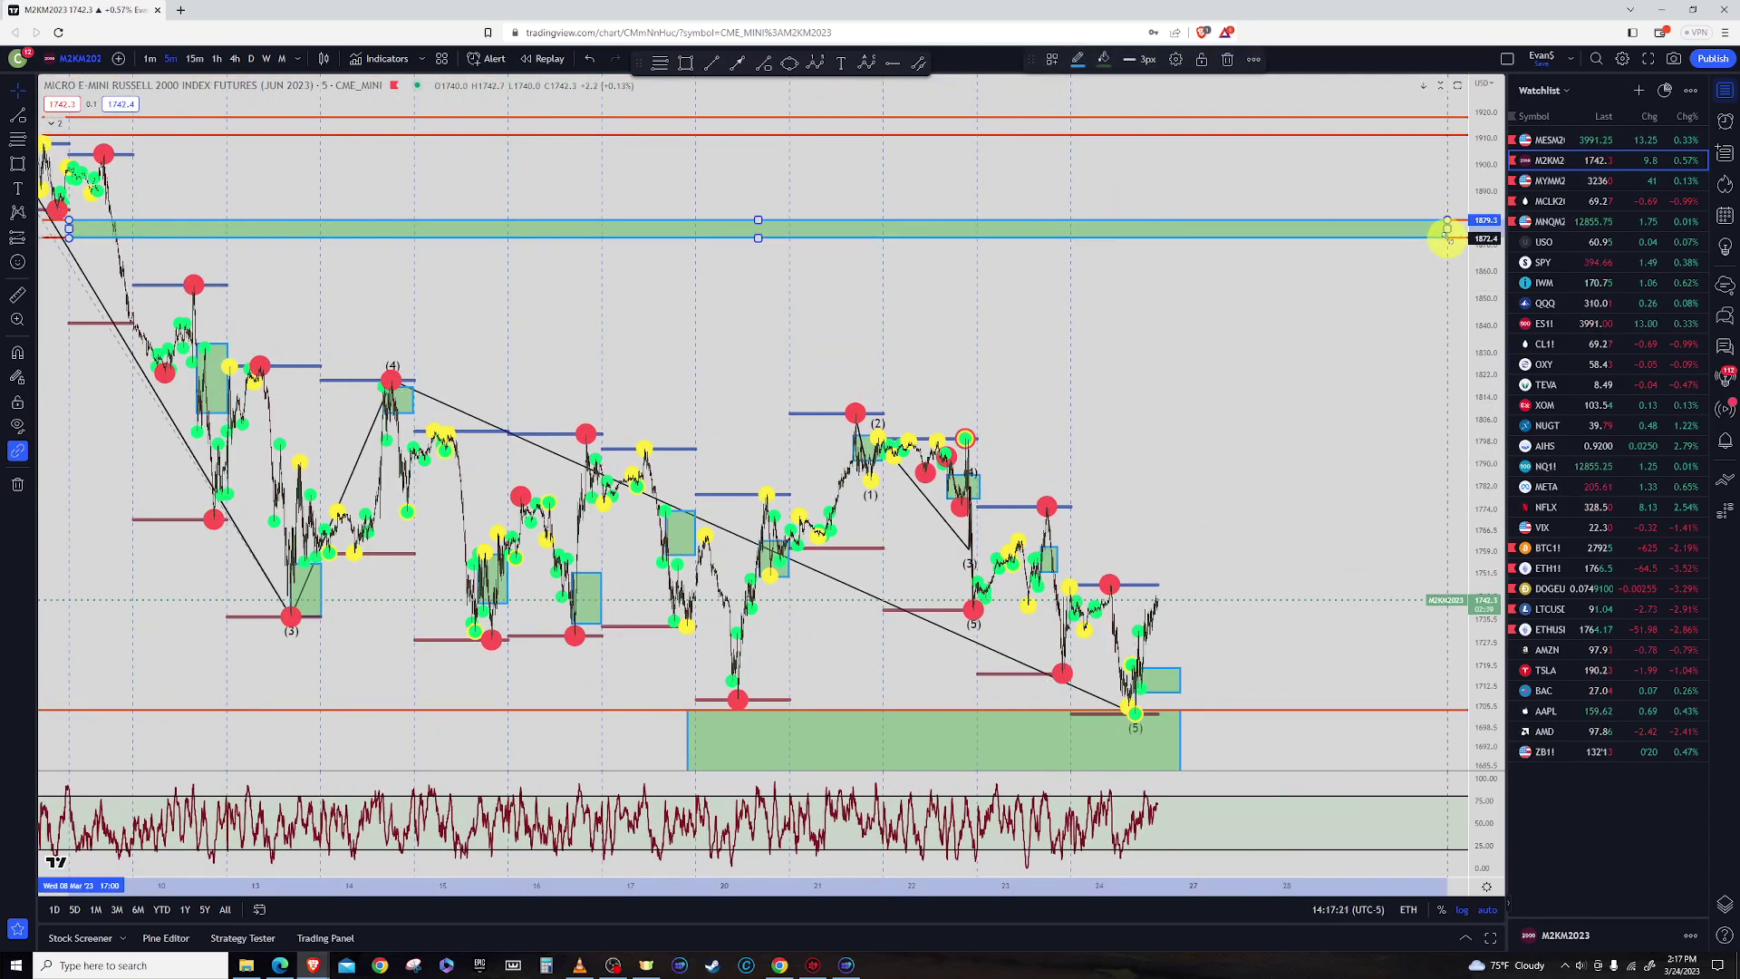
pyautogui.click(1167, 435)
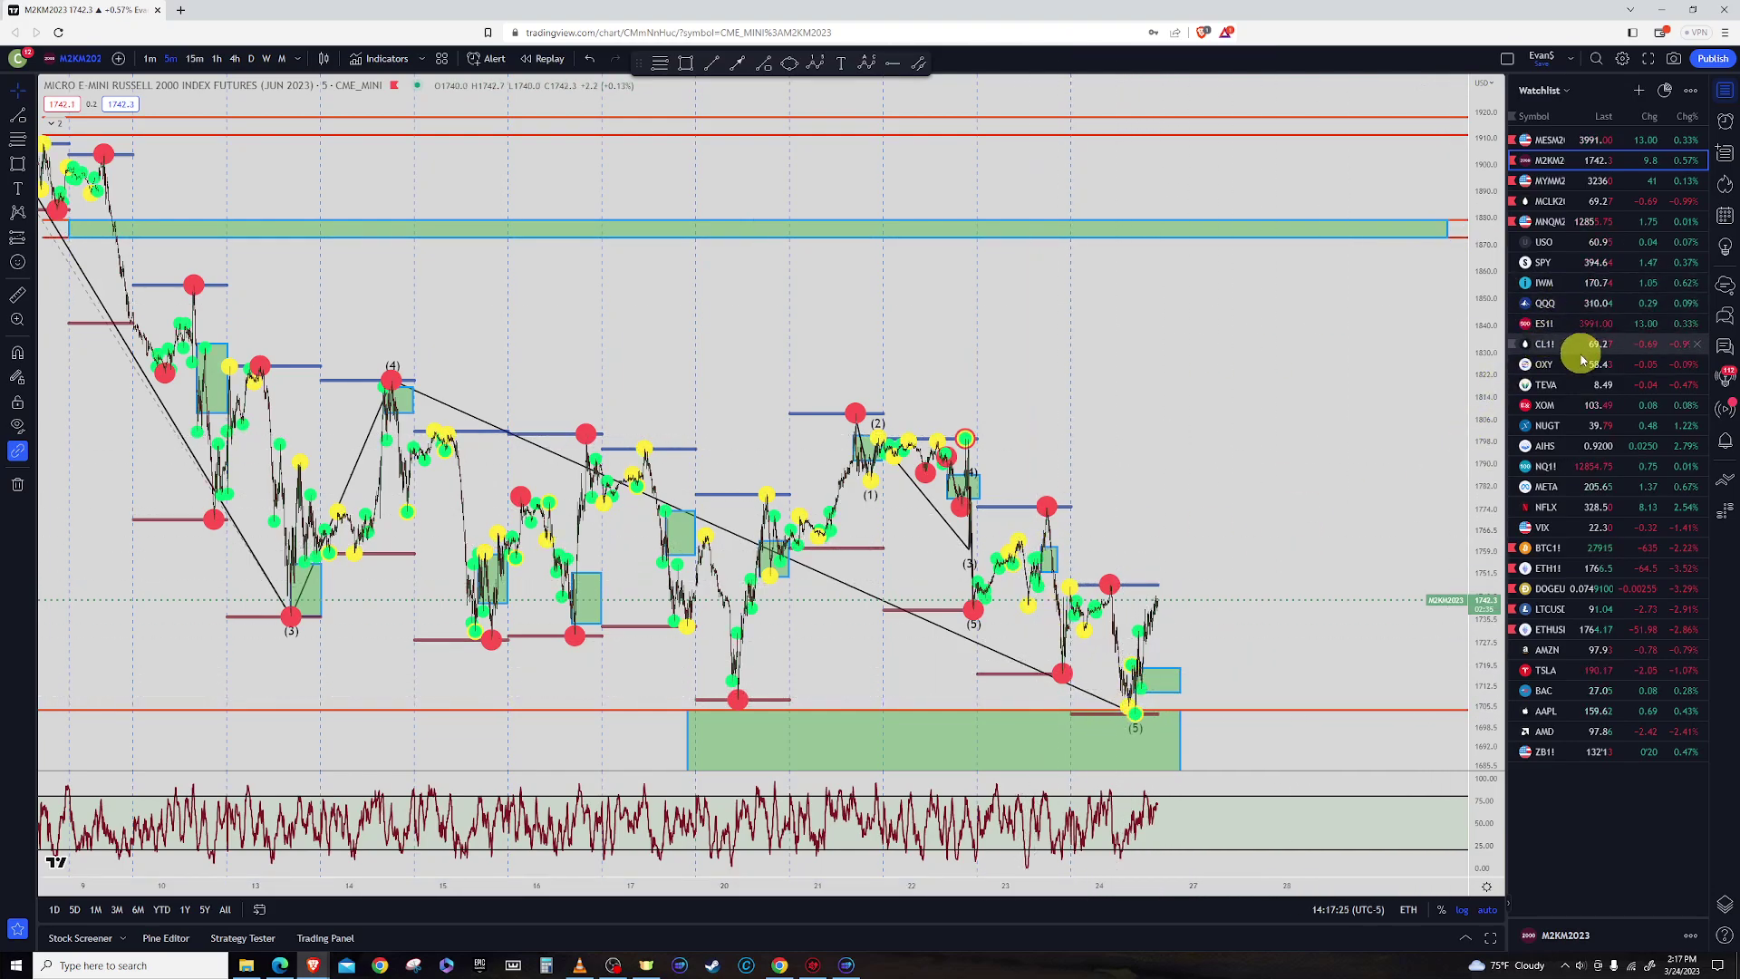
# Check the IWM chart against the Russell futures, returning to M2KM2023 to review the latest low and both long green boxes
pyautogui.click(1562, 283)
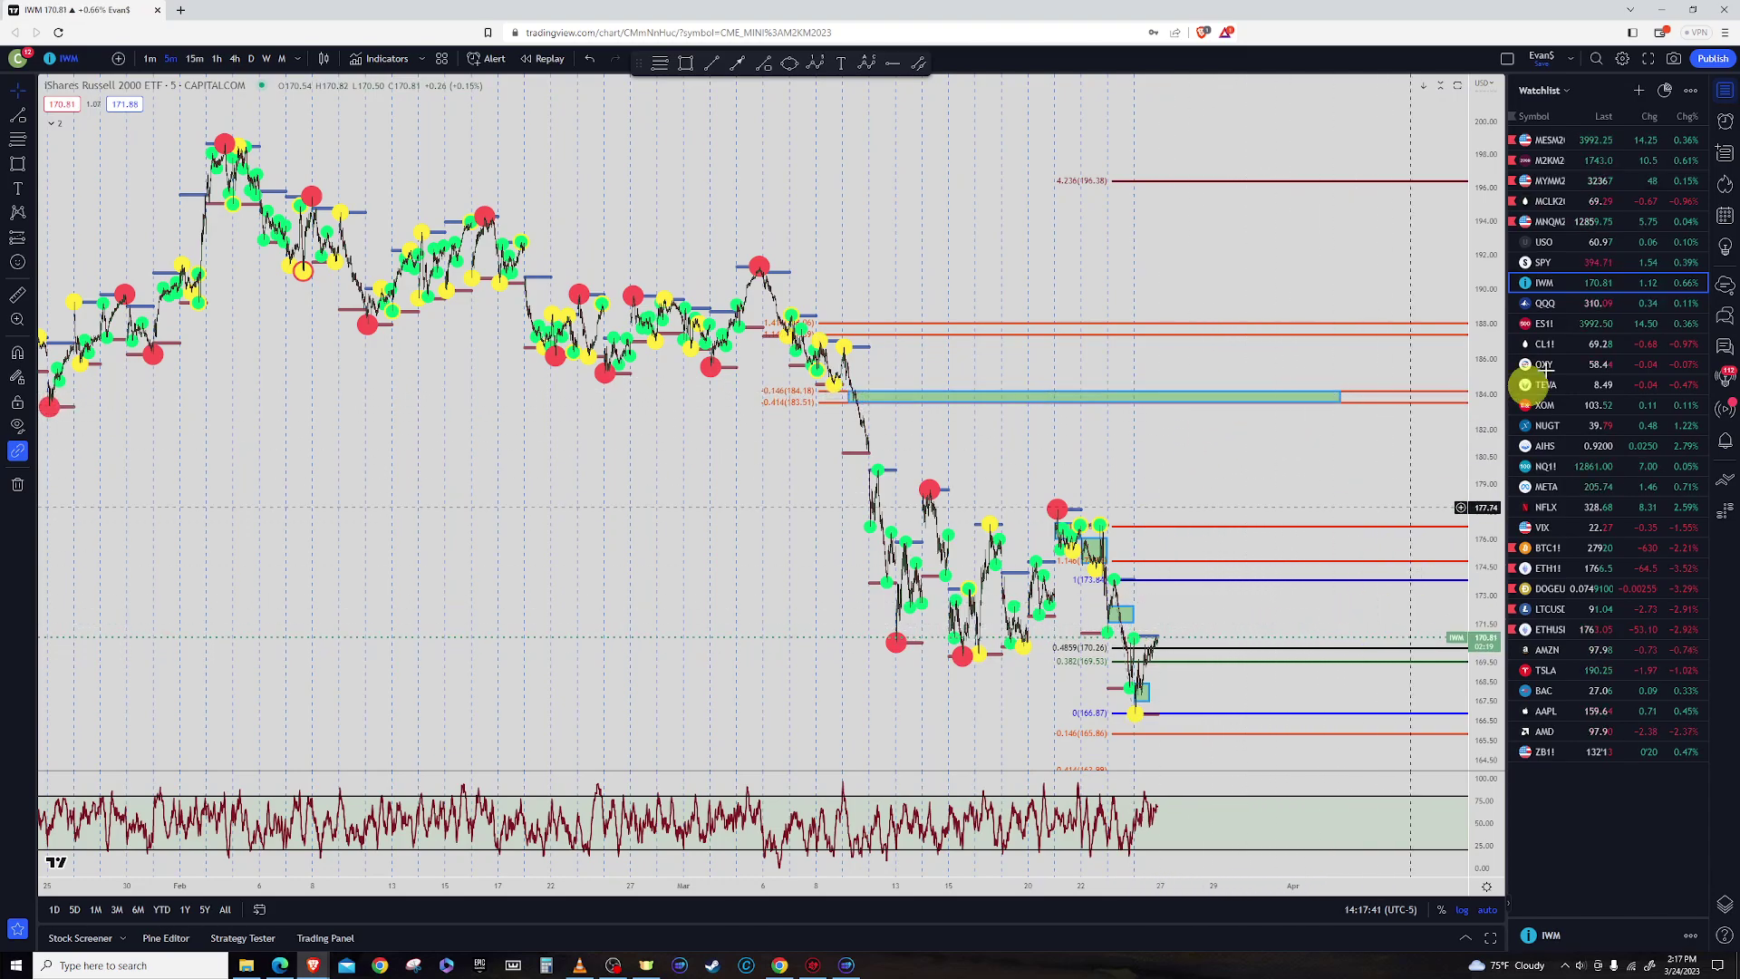
pyautogui.click(1597, 163)
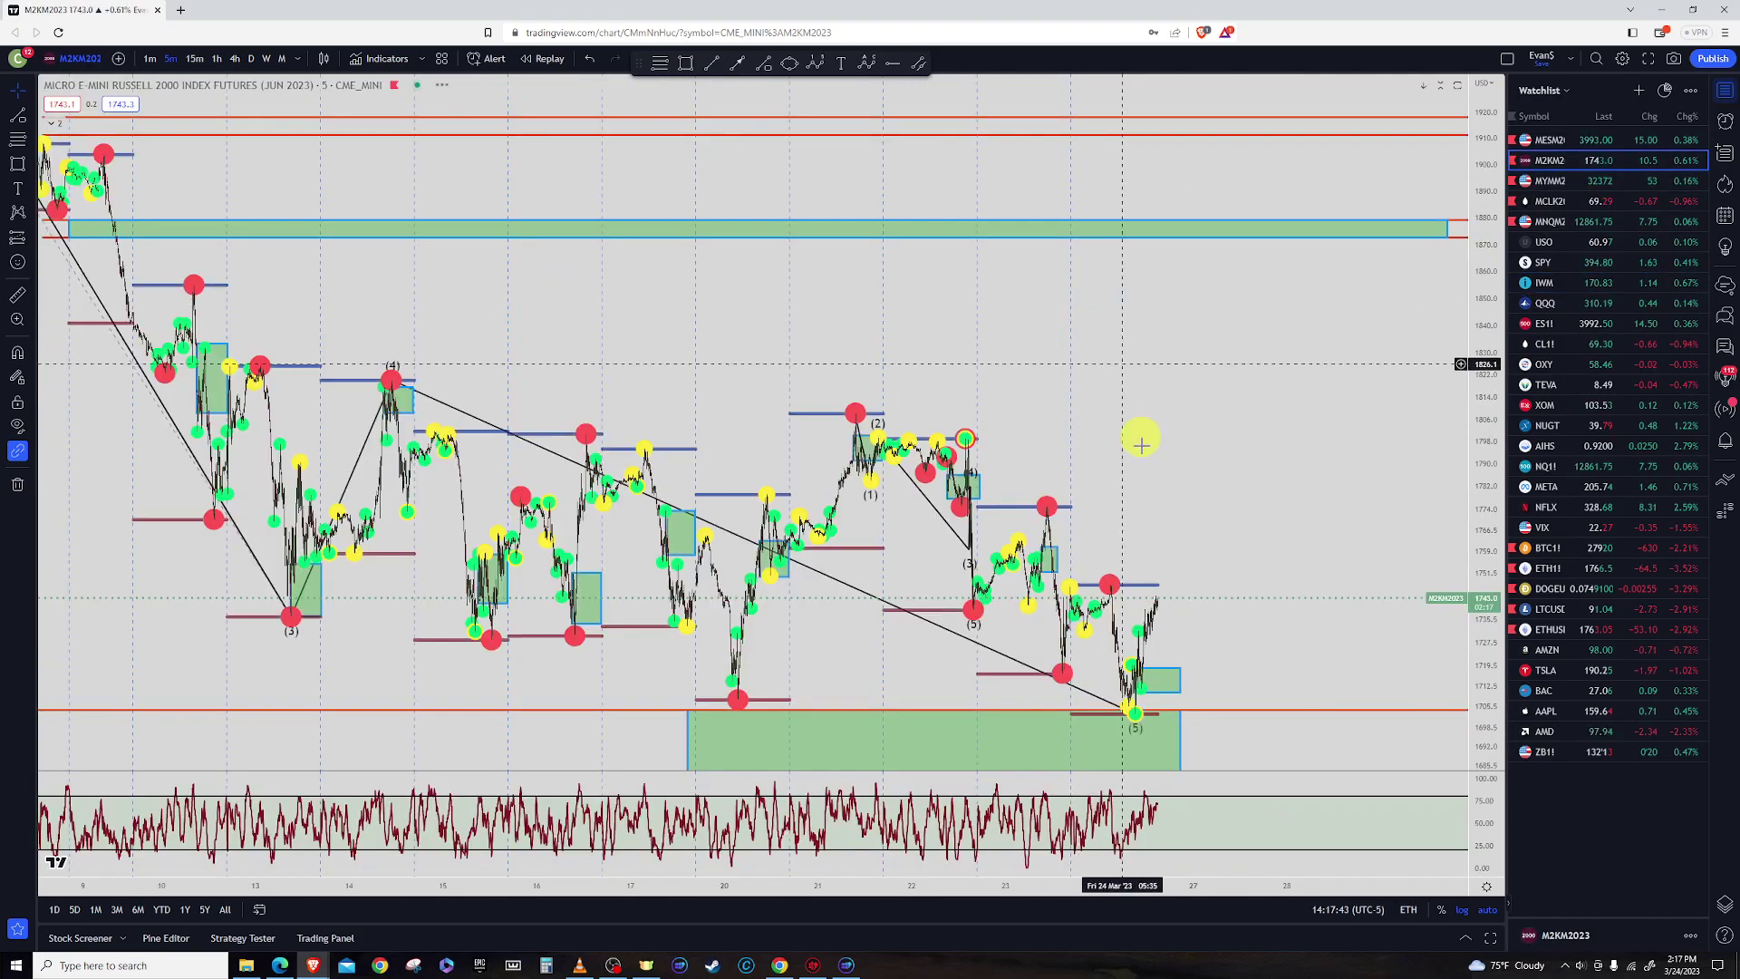
pyautogui.scroll(2, 1219, 546)
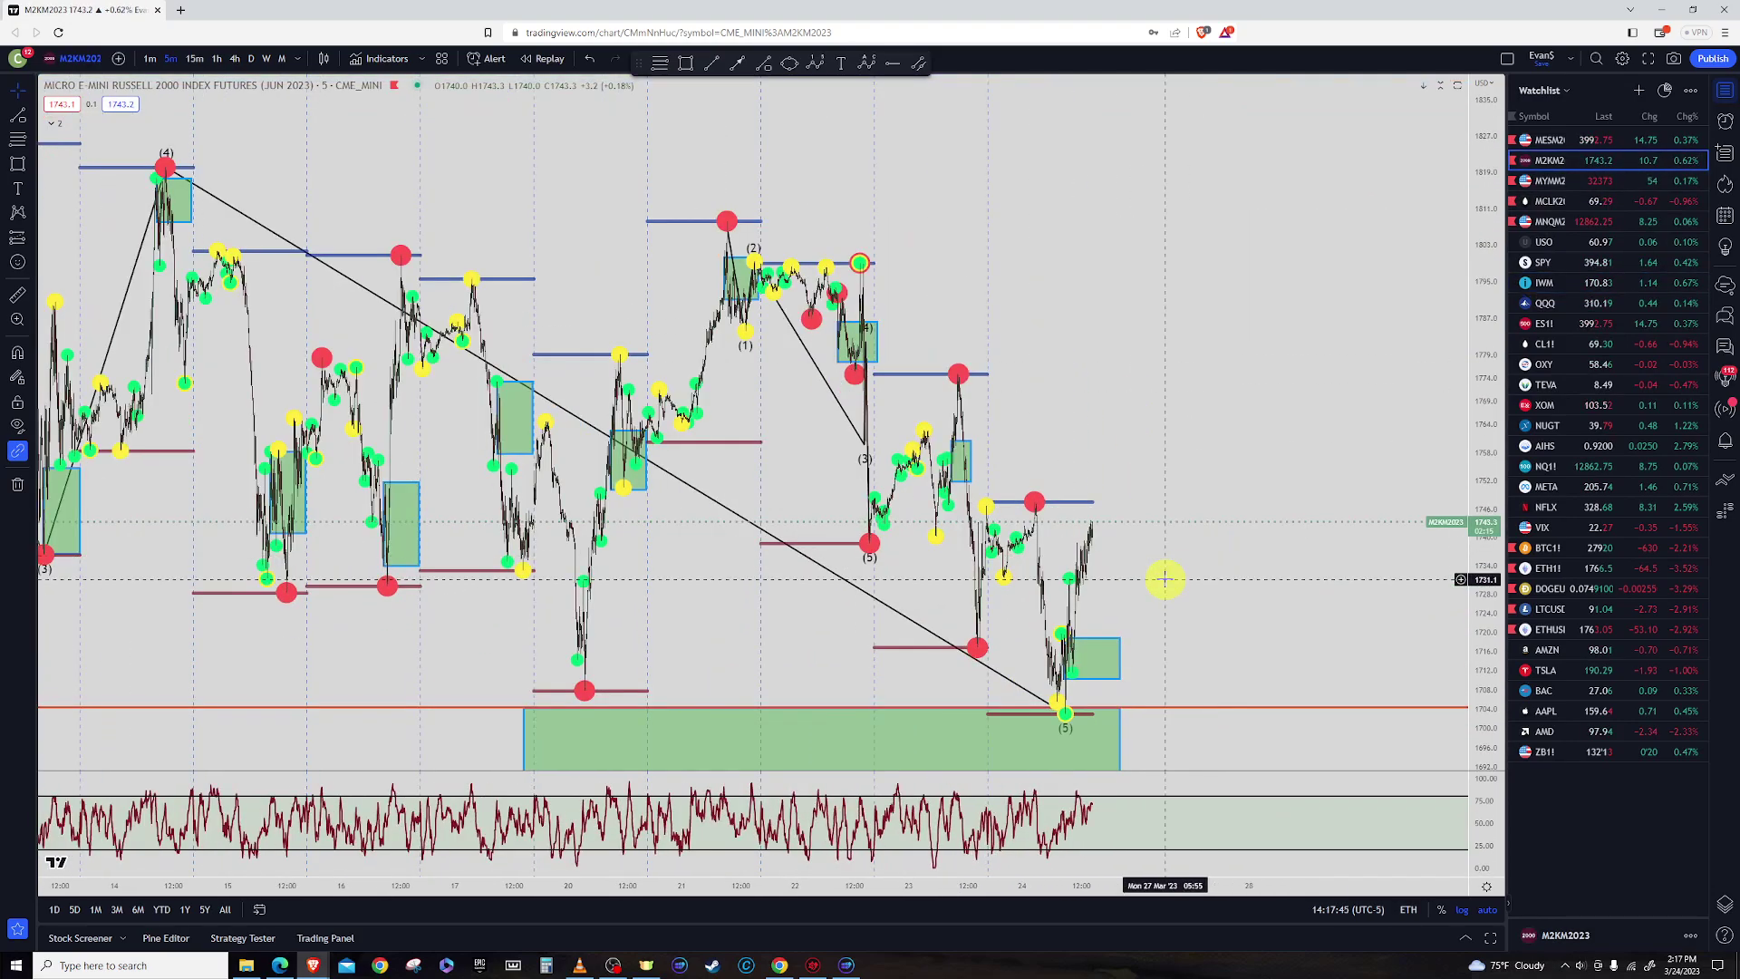
pyautogui.scroll(-2, 1264, 249)
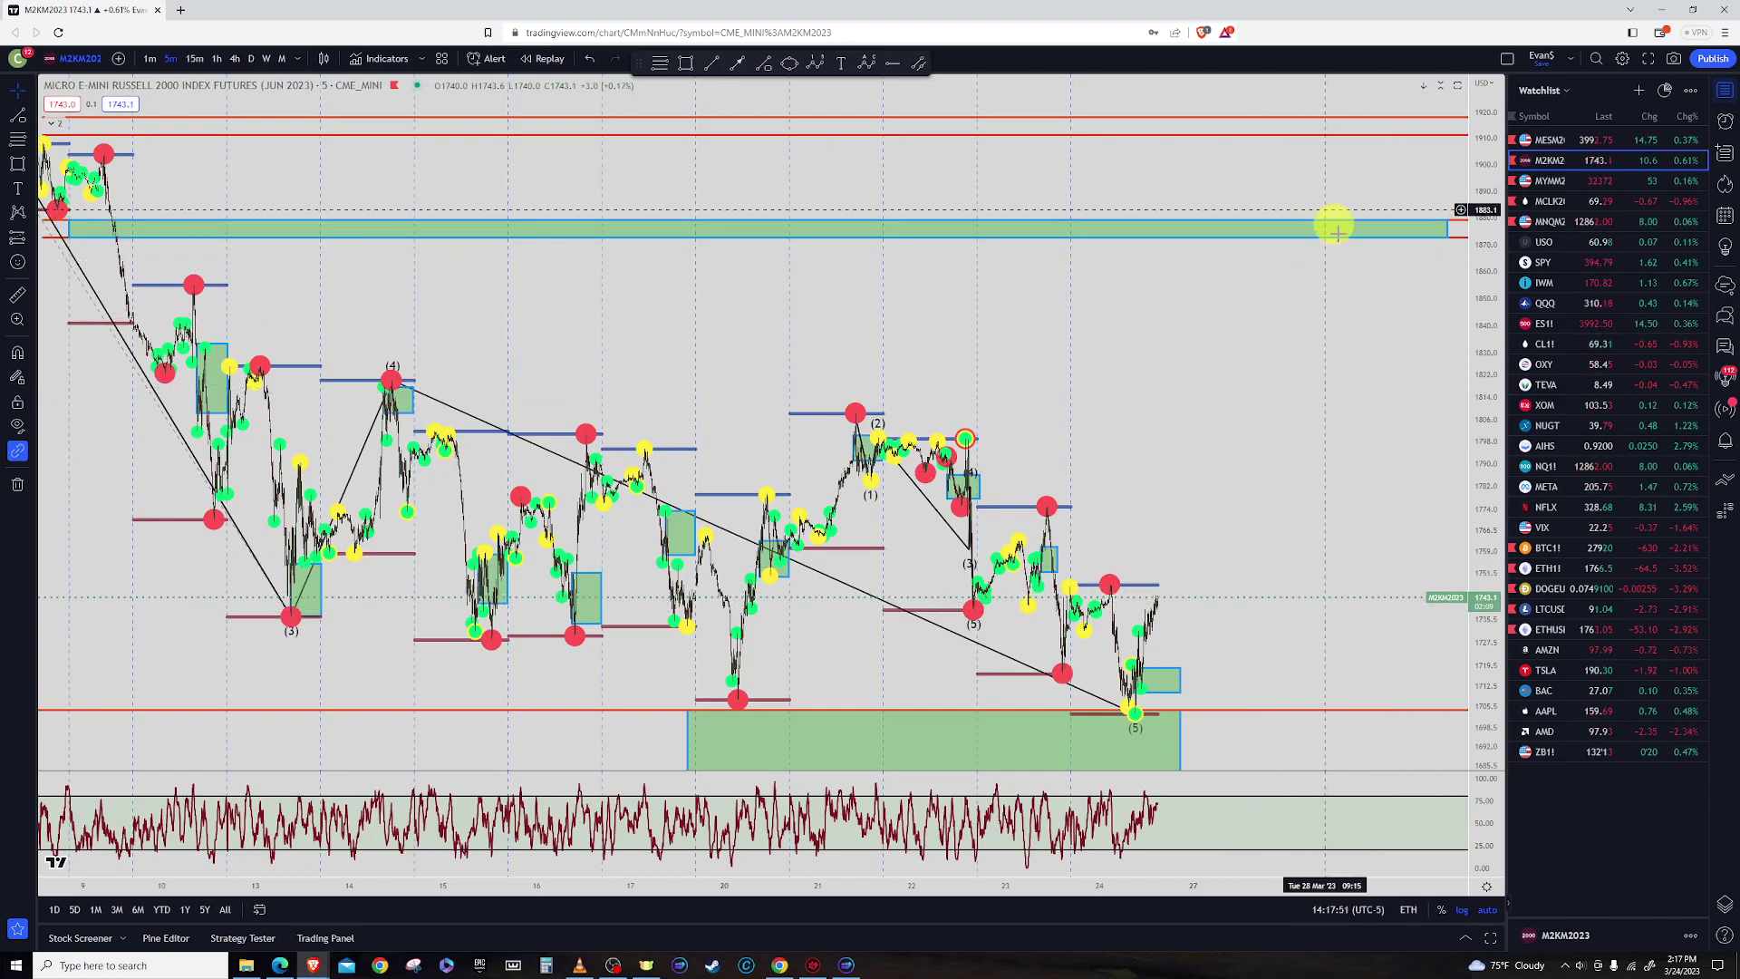
# Open the Micro E-mini Dow futures chart and examine how the March 21 and 22 highs meet the long green box
pyautogui.click(1563, 186)
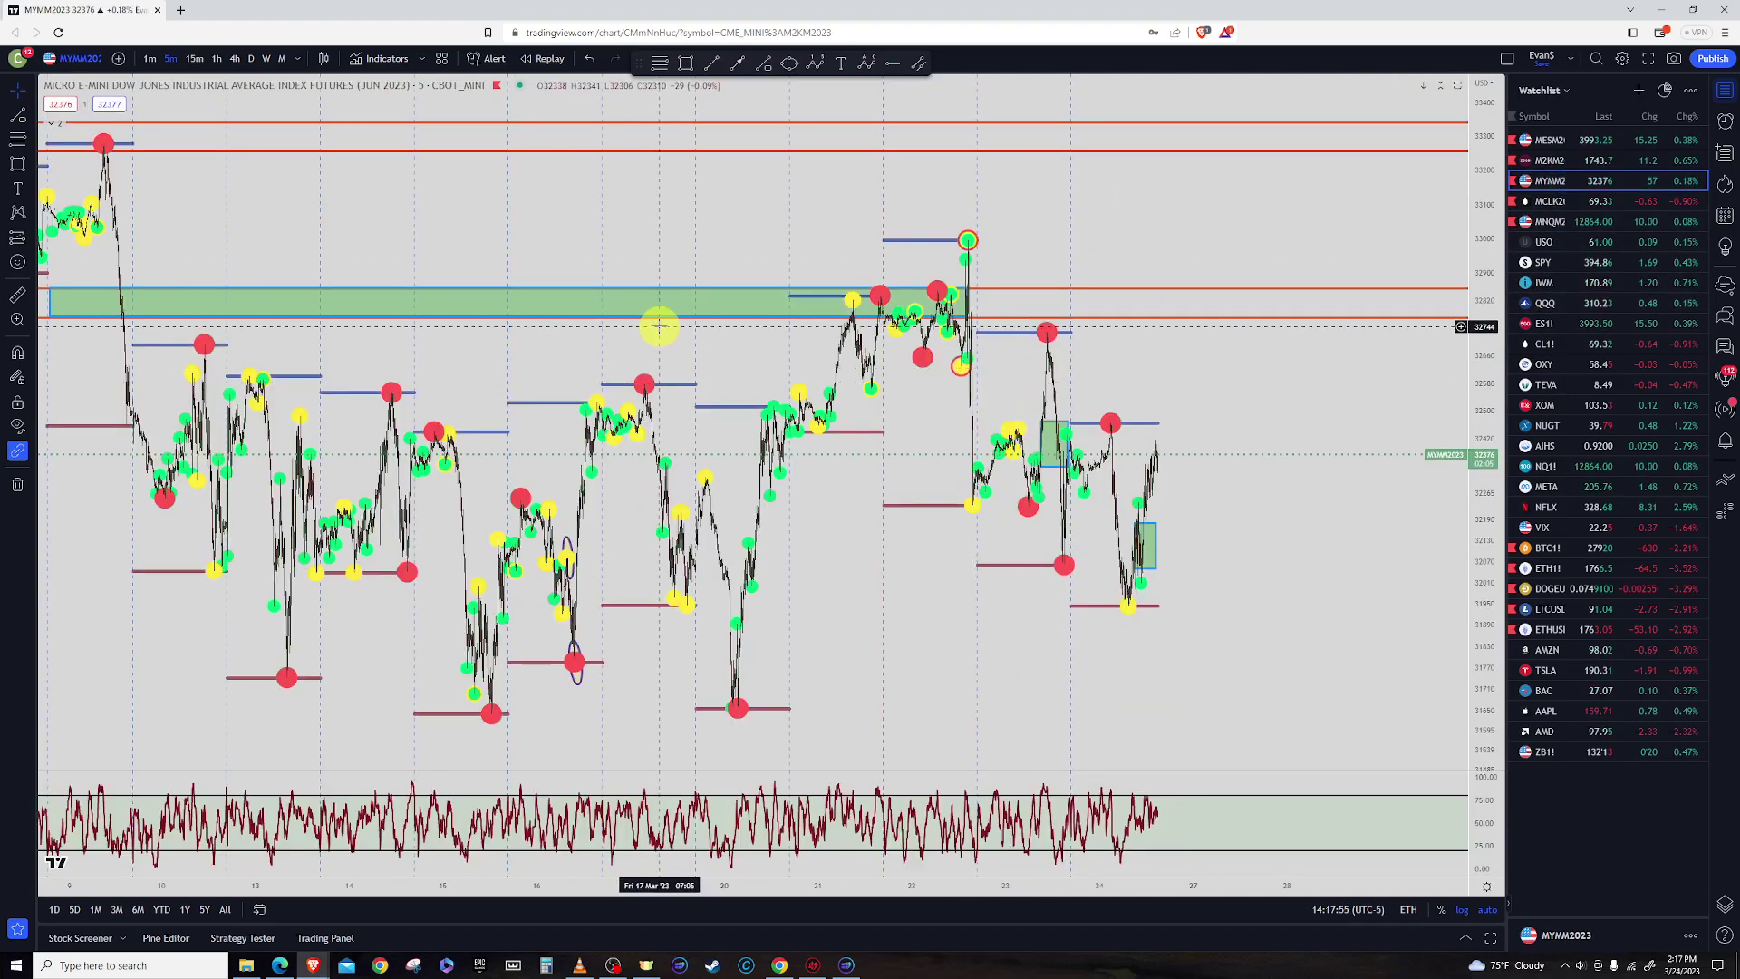
pyautogui.moveTo(555, 237); pyautogui.dragTo(900, 264)
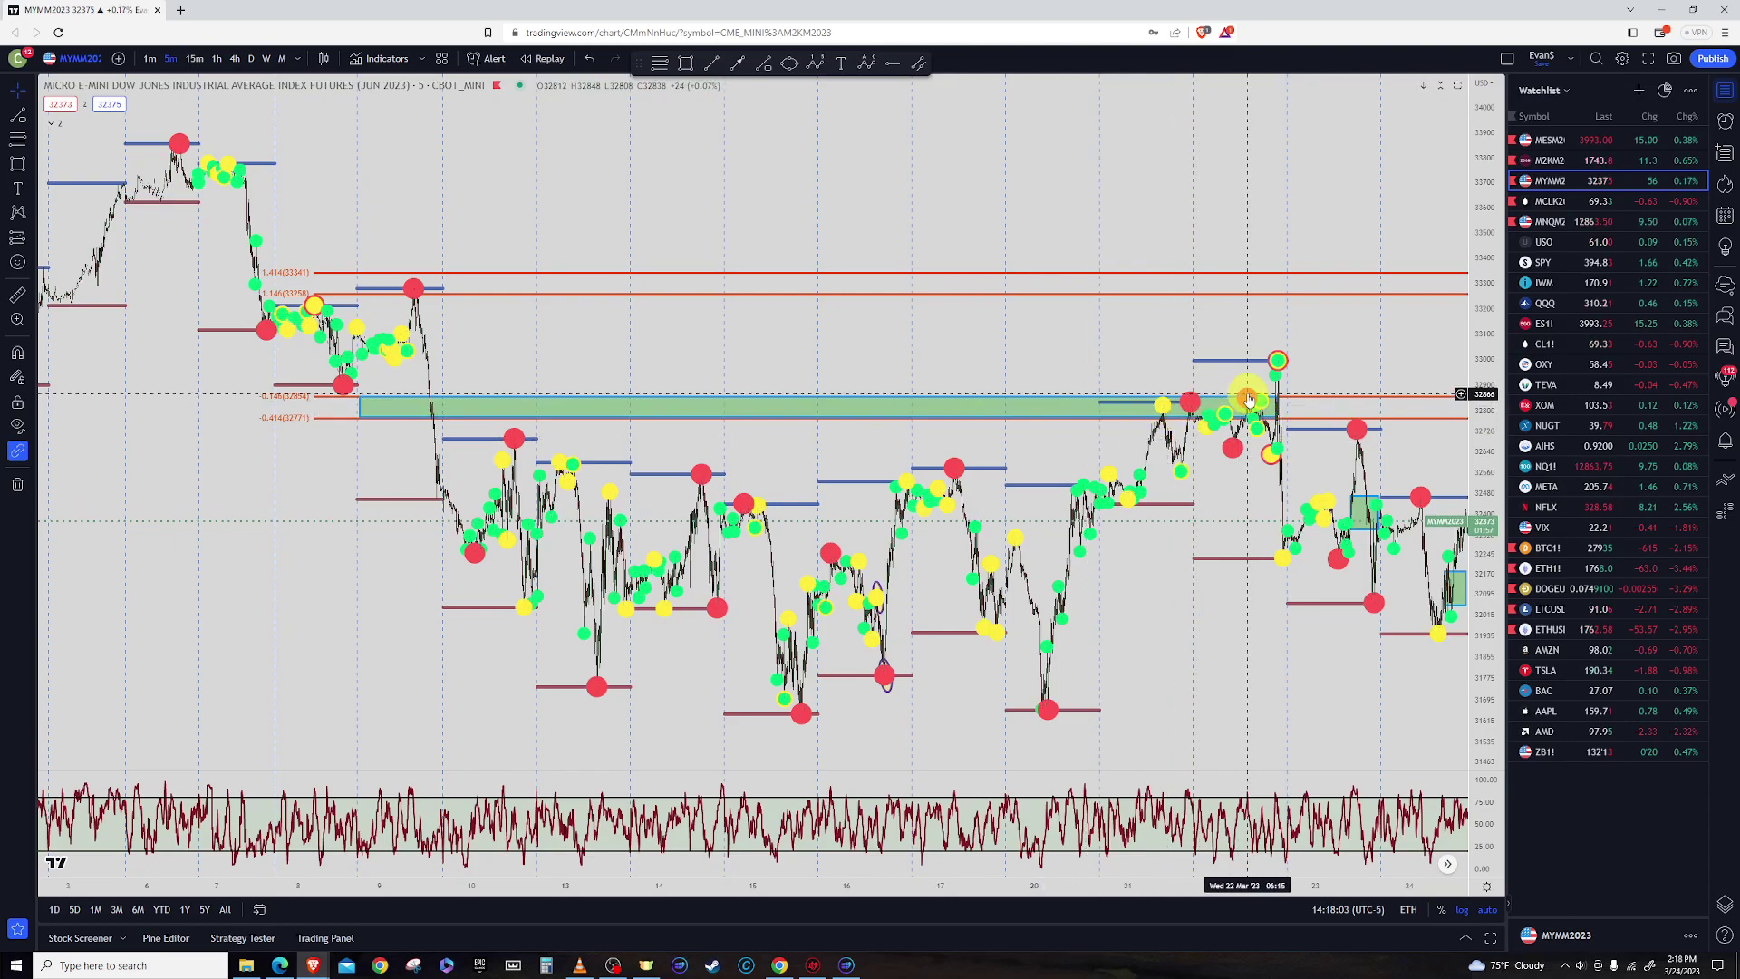
pyautogui.scroll(3, 1178, 408)
pyautogui.scroll(1, 1049, 279)
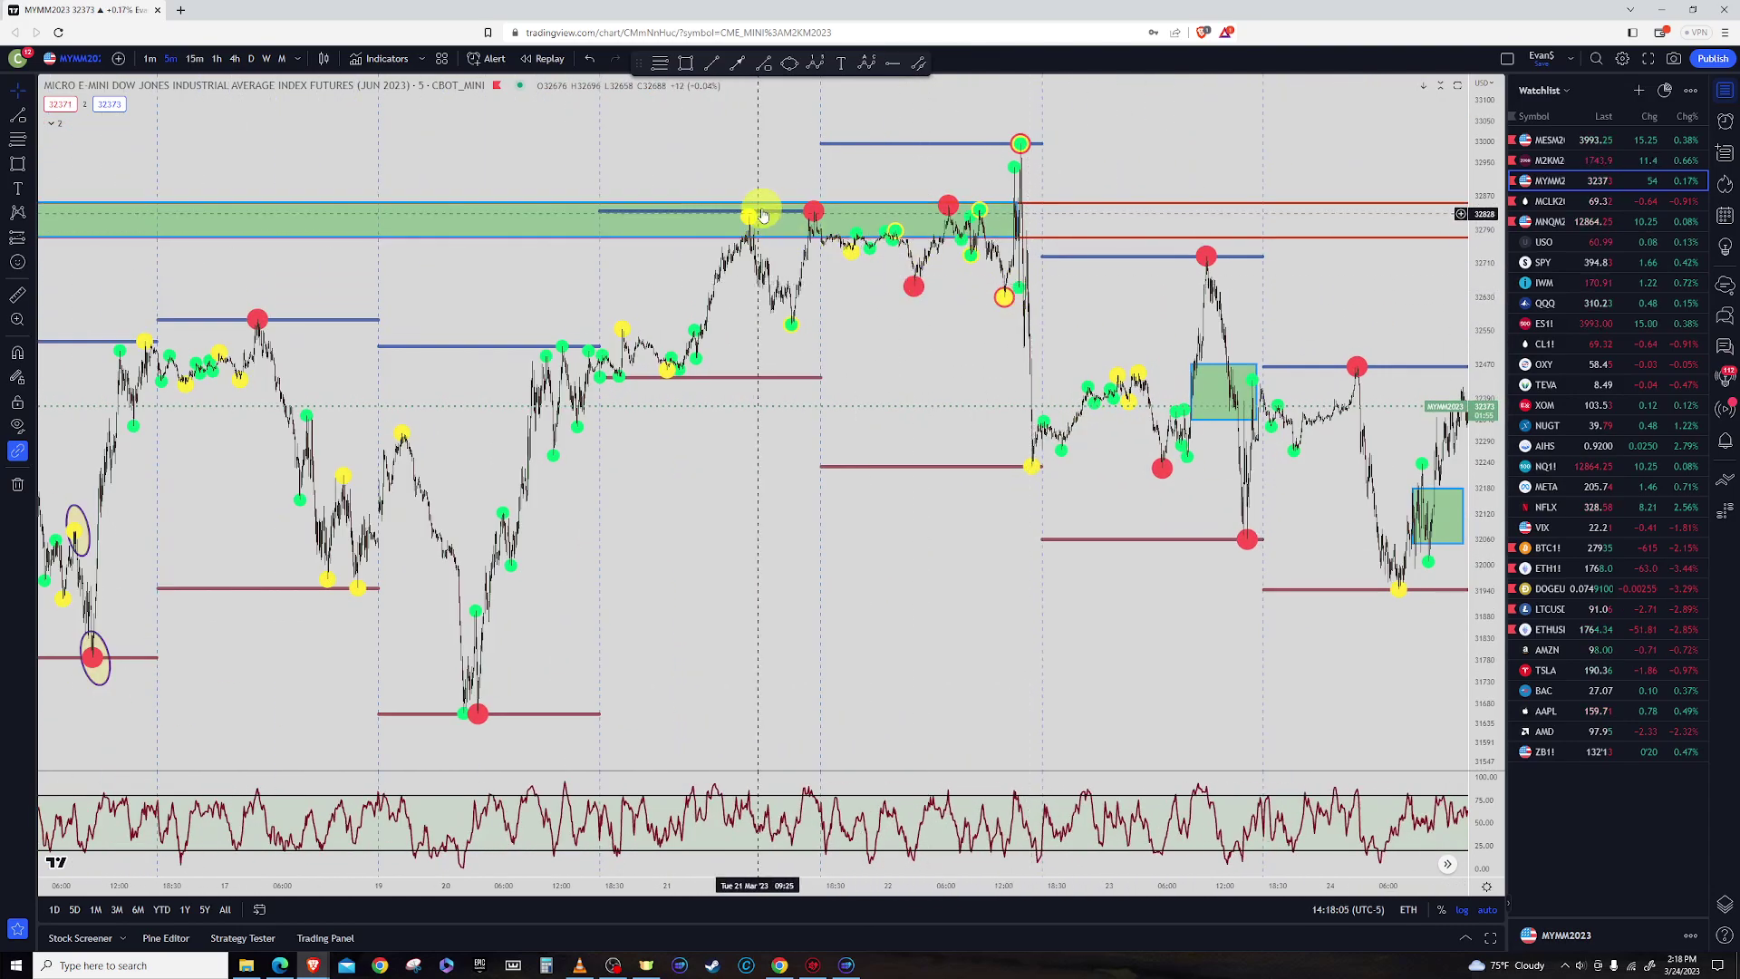
pyautogui.click(1163, 203)
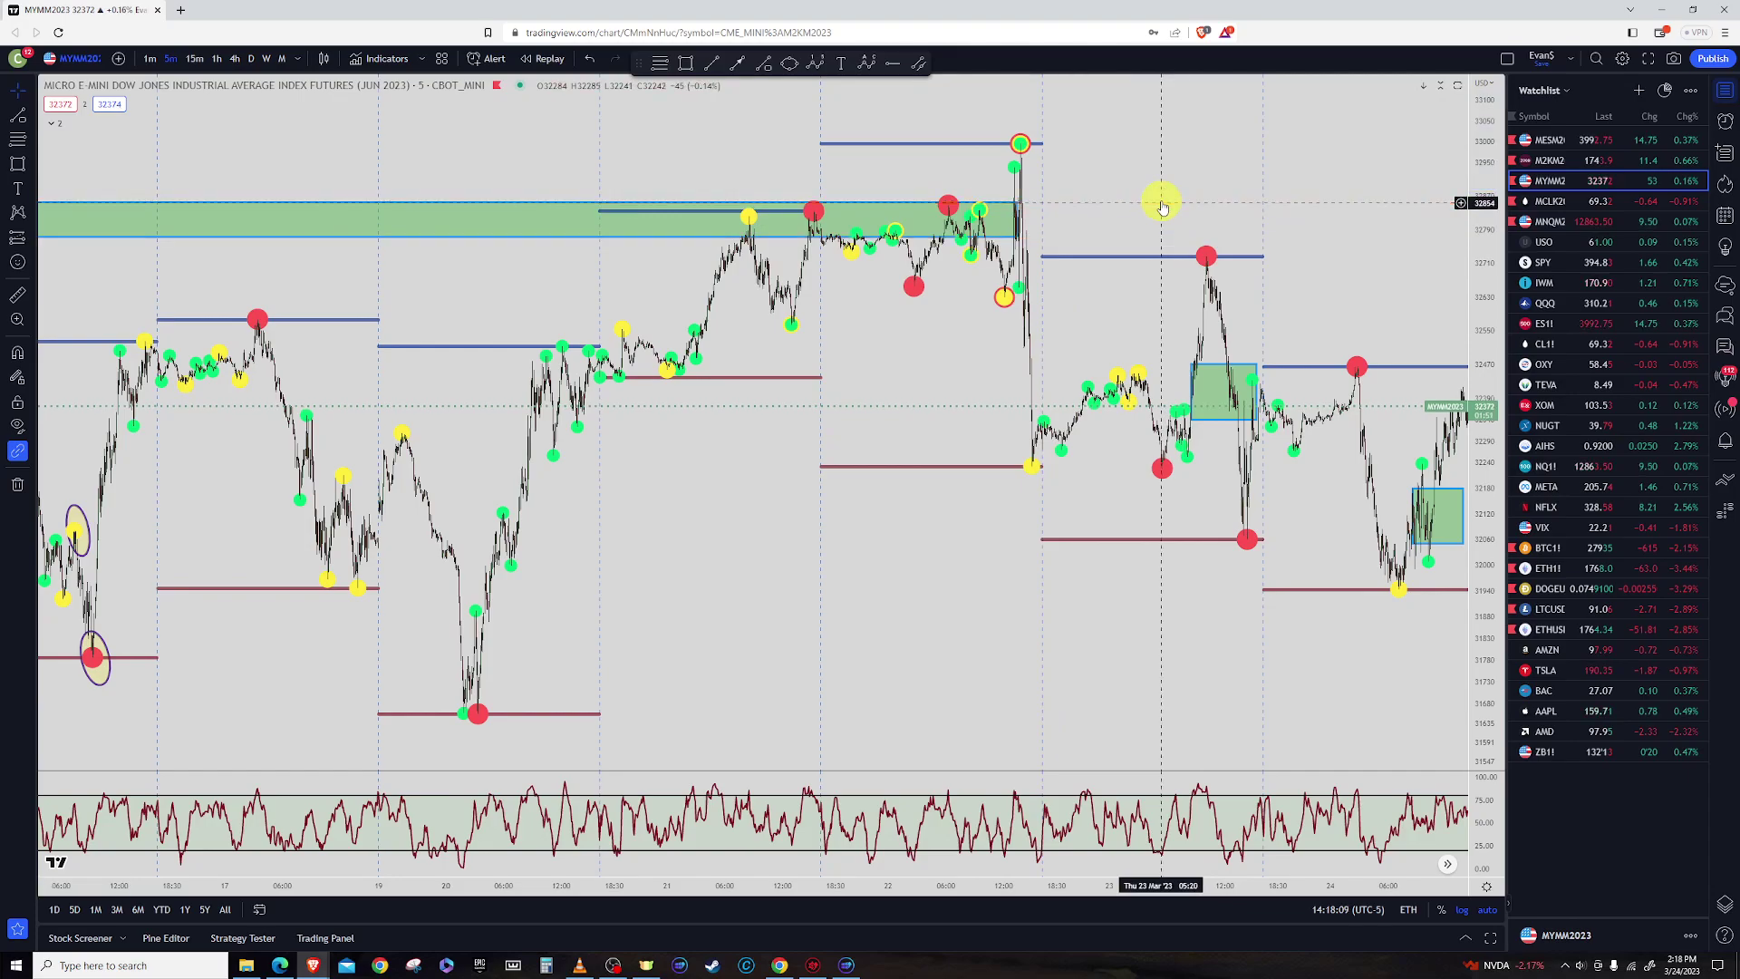
pyautogui.scroll(-2, 1157, 199)
pyautogui.moveTo(1273, 245); pyautogui.dragTo(1019, 269)
pyautogui.scroll(6, 939, 348)
pyautogui.scroll(-3, 688, 430)
pyautogui.scroll(-2, 639, 449)
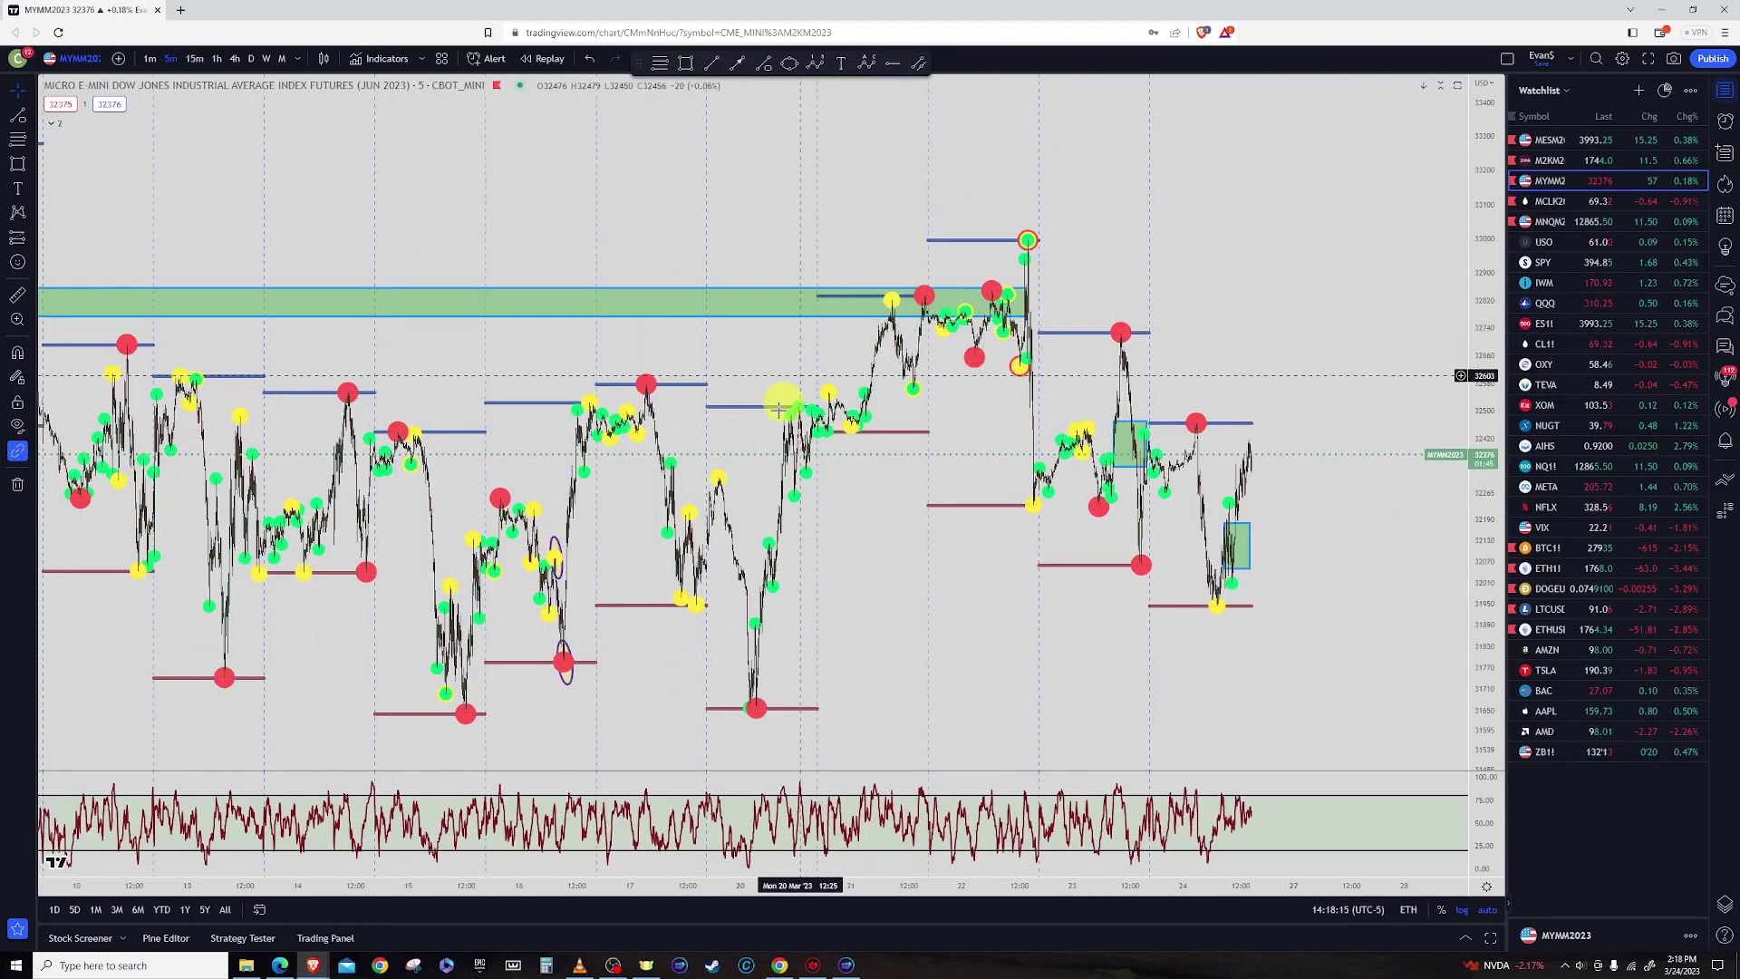
# Draw a Fibonacci retracement on the Dow's March 20 pullback, from the 32122 high to the 31999 low
pyautogui.scroll(3, 771, 453)
pyautogui.moveTo(453, 571); pyautogui.dragTo(1241, 516)
pyautogui.scroll(12, 961, 511)
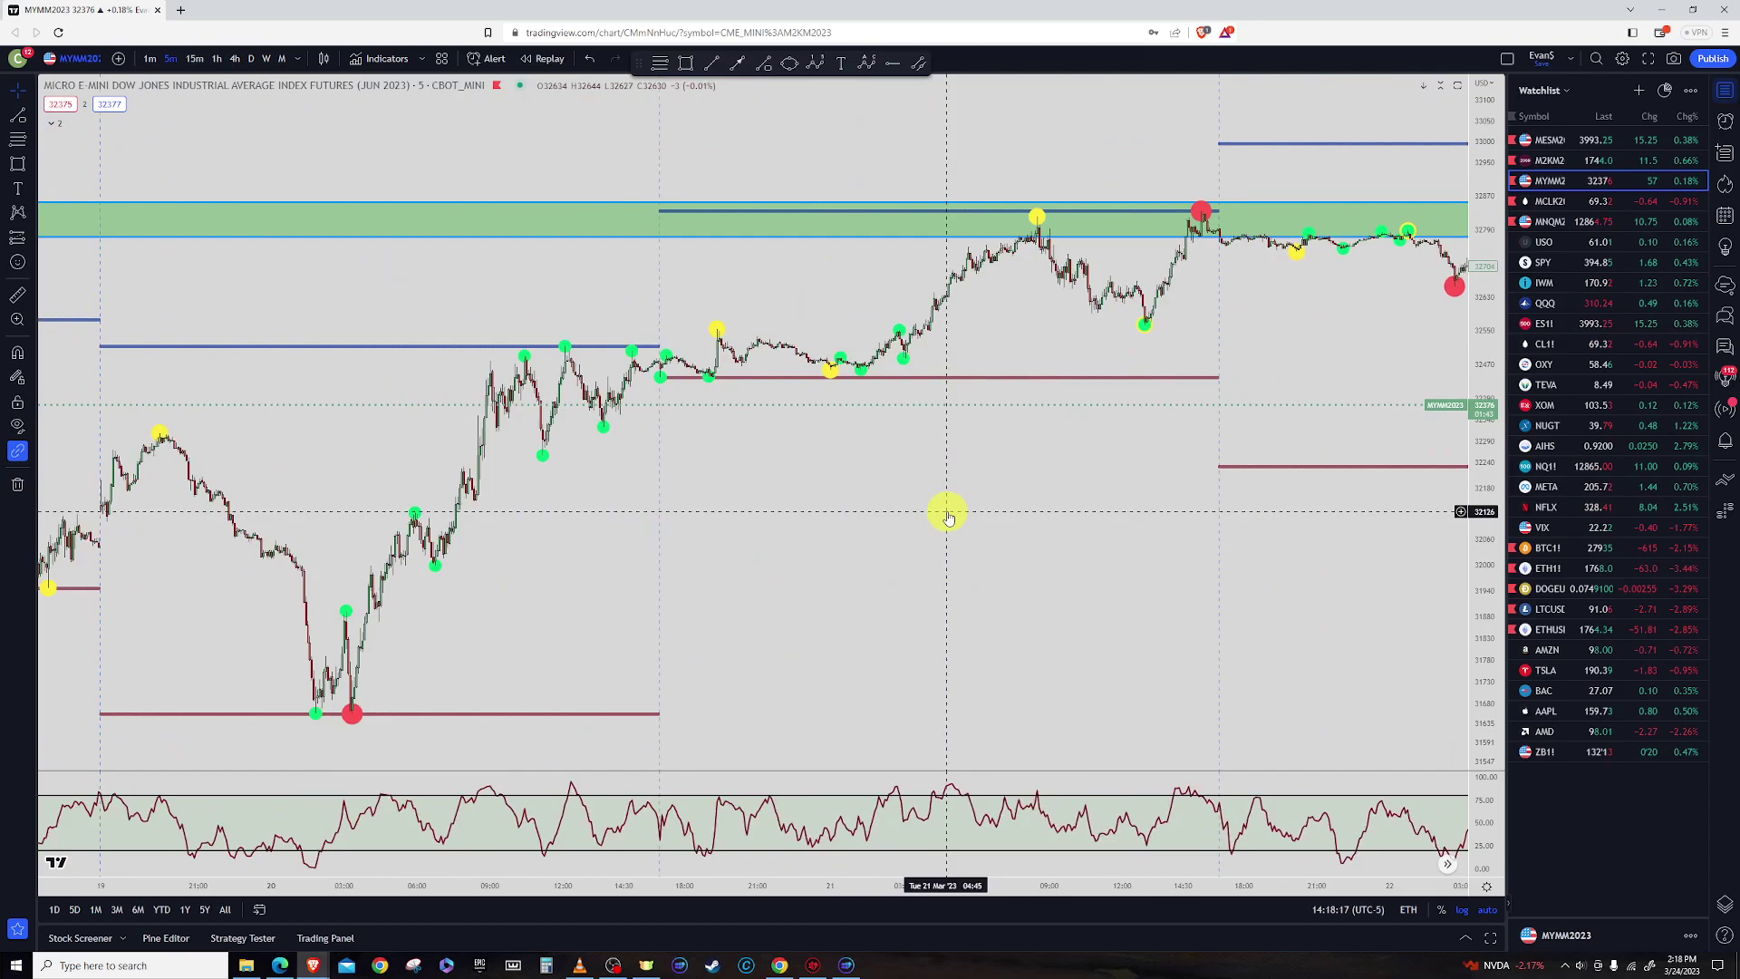
pyautogui.moveTo(831, 555); pyautogui.dragTo(1366, 530)
pyautogui.scroll(4, 1223, 531)
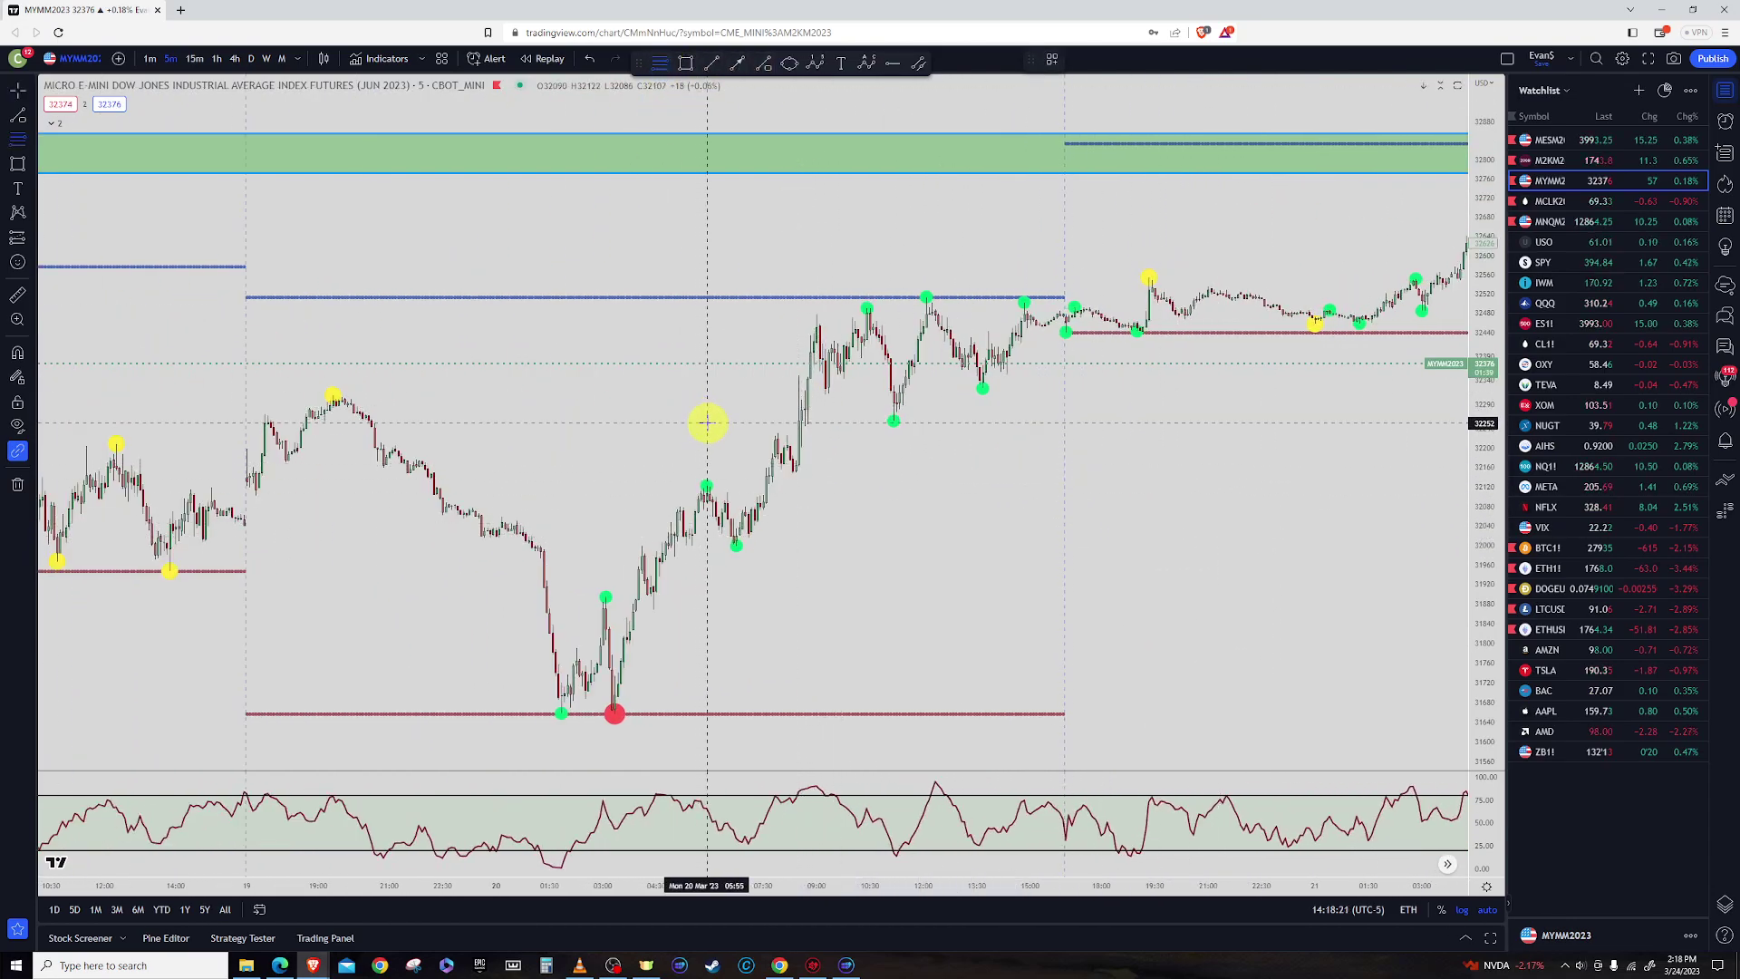
pyautogui.moveTo(707, 422); pyautogui.dragTo(736, 561)
pyautogui.click(787, 68)
pyautogui.click(683, 65)
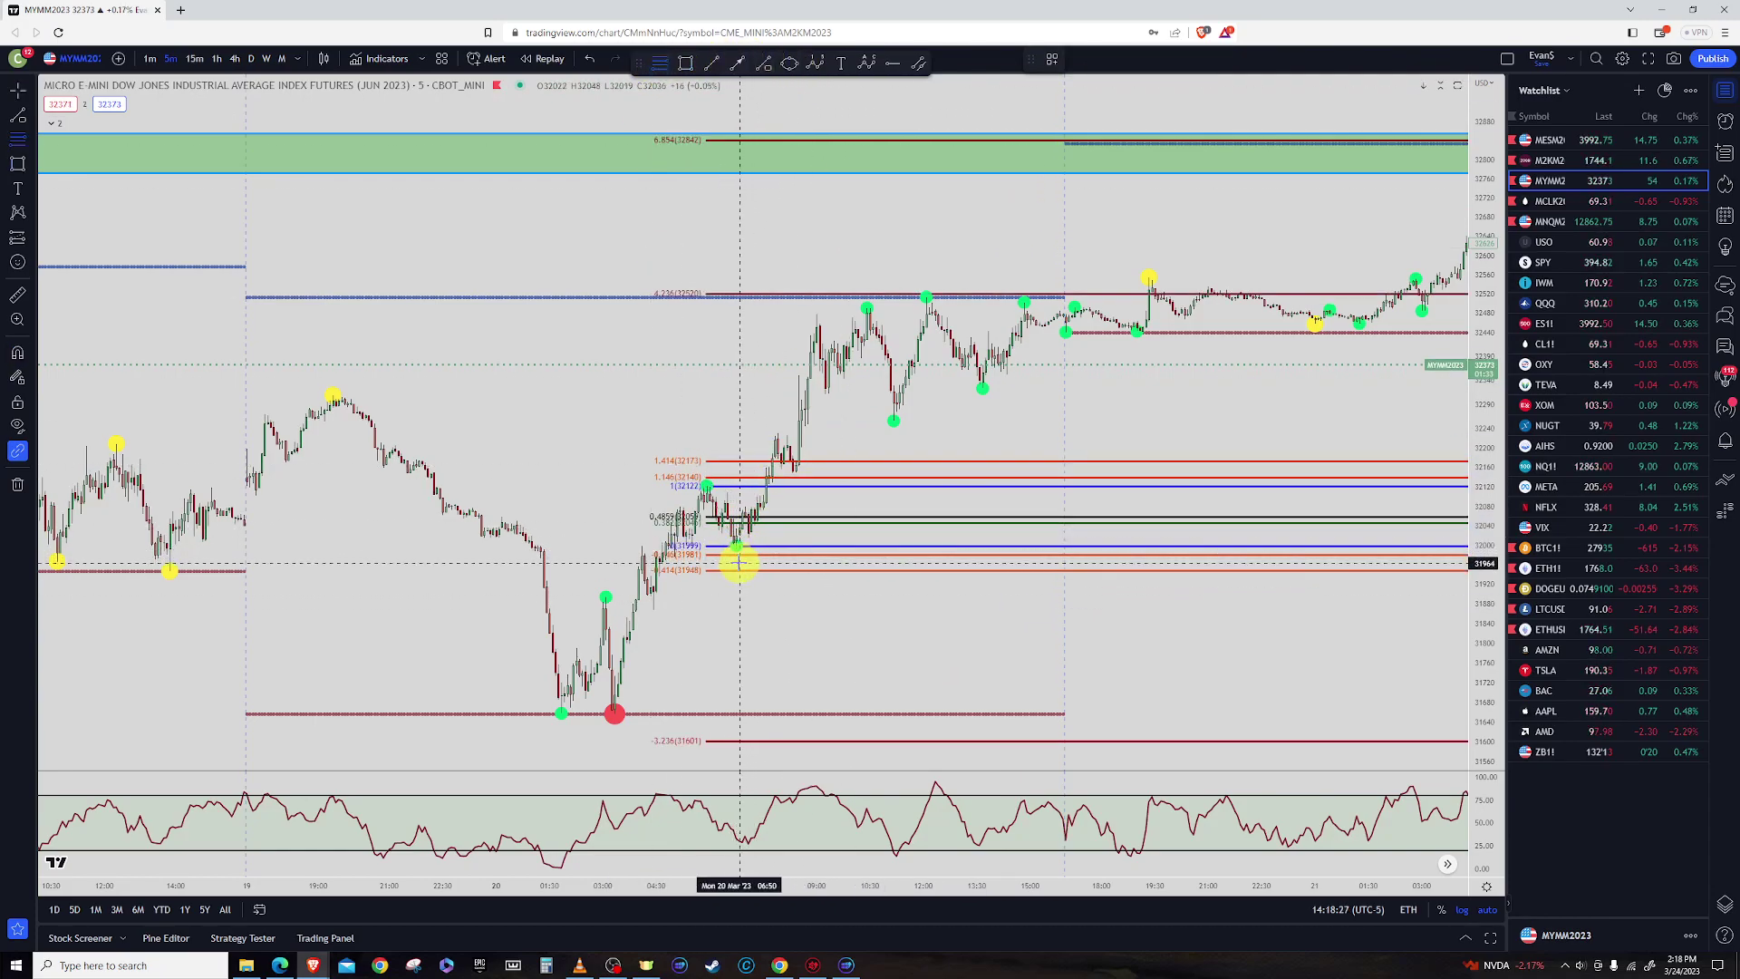
# Draw a second Fibonacci retracement from the March 20 31999 low to the 32490 high, and delete it
pyautogui.moveTo(735, 572)
pyautogui.mouseDown()
pyautogui.moveTo(812, 299)
pyautogui.moveTo(870, 277)
pyautogui.mouseUp()
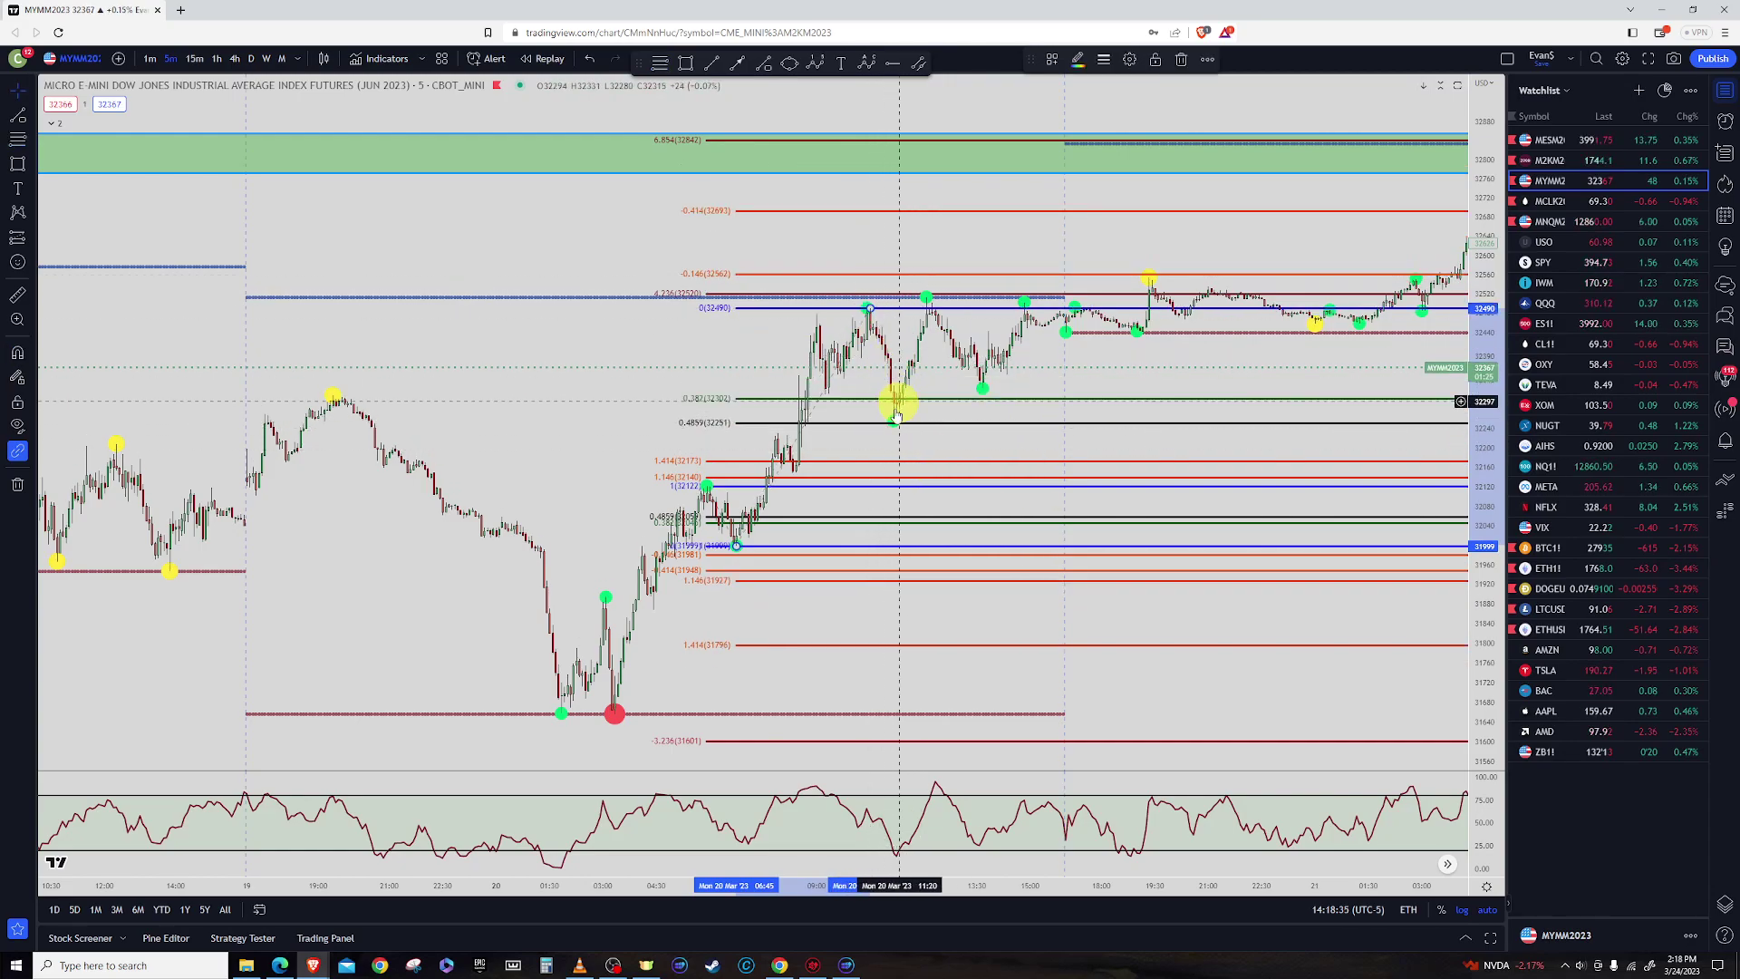
pyautogui.press('Delete')
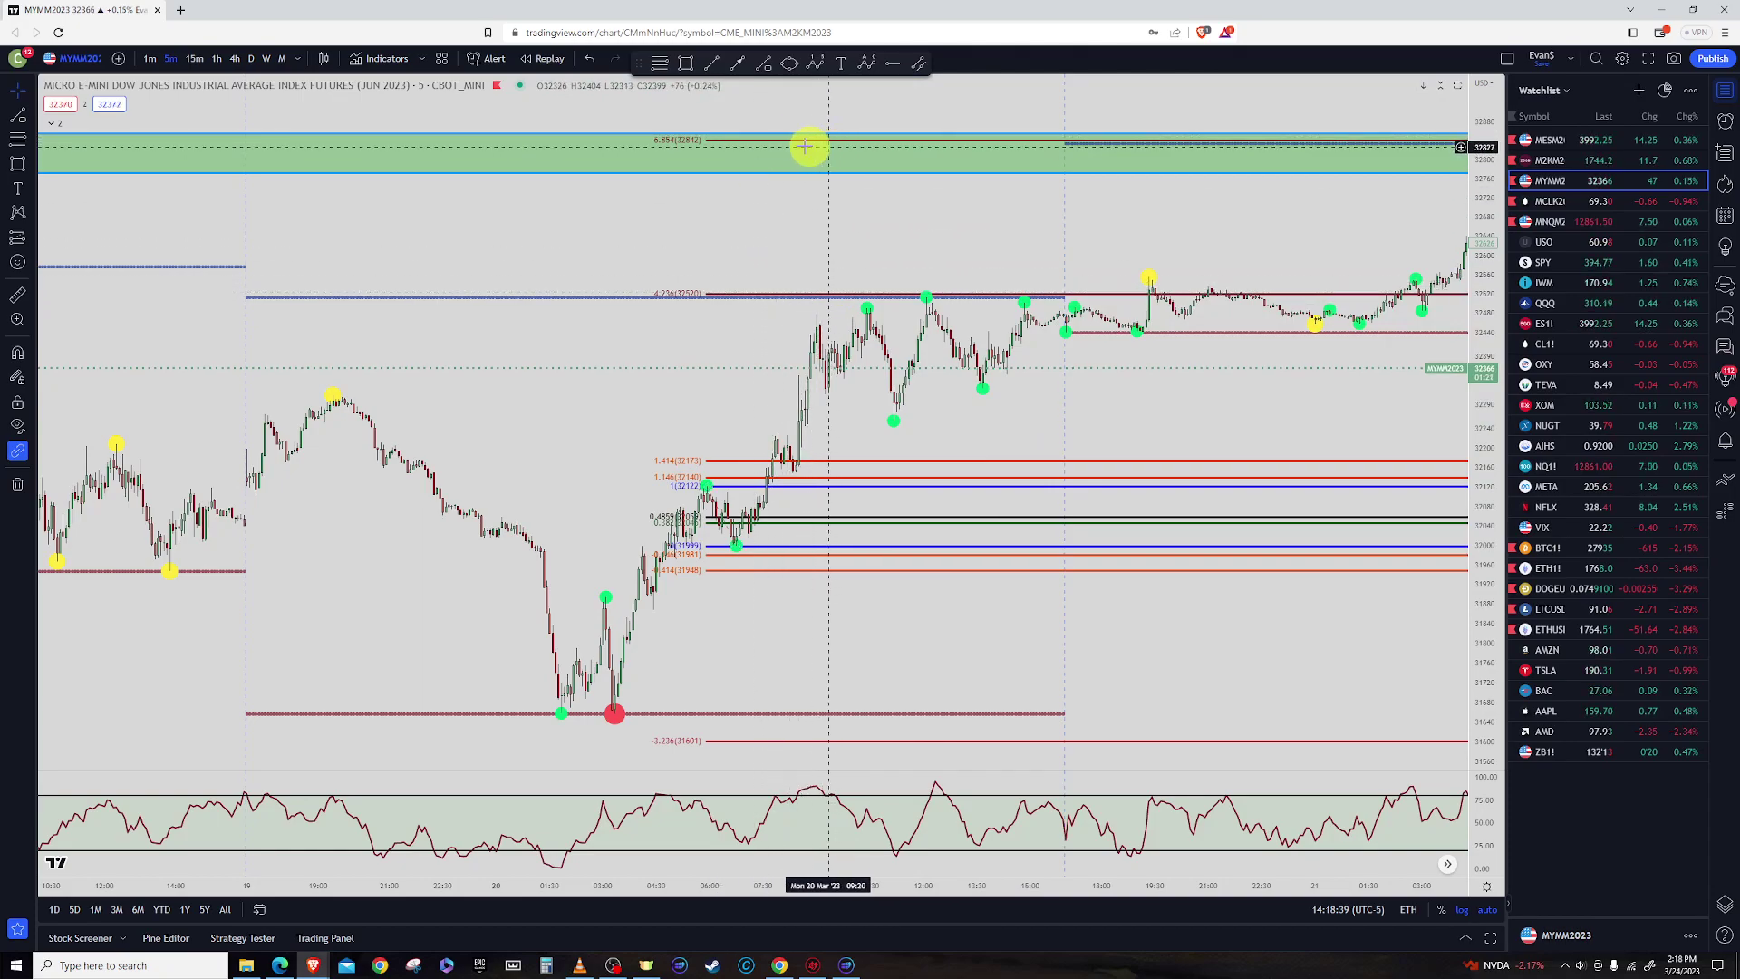
# Compress the price scale to check the first Fibonacci drawing's highest extension level, and delete that drawing
pyautogui.click(850, 464)
pyautogui.moveTo(1490, 181); pyautogui.dragTo(1478, 556)
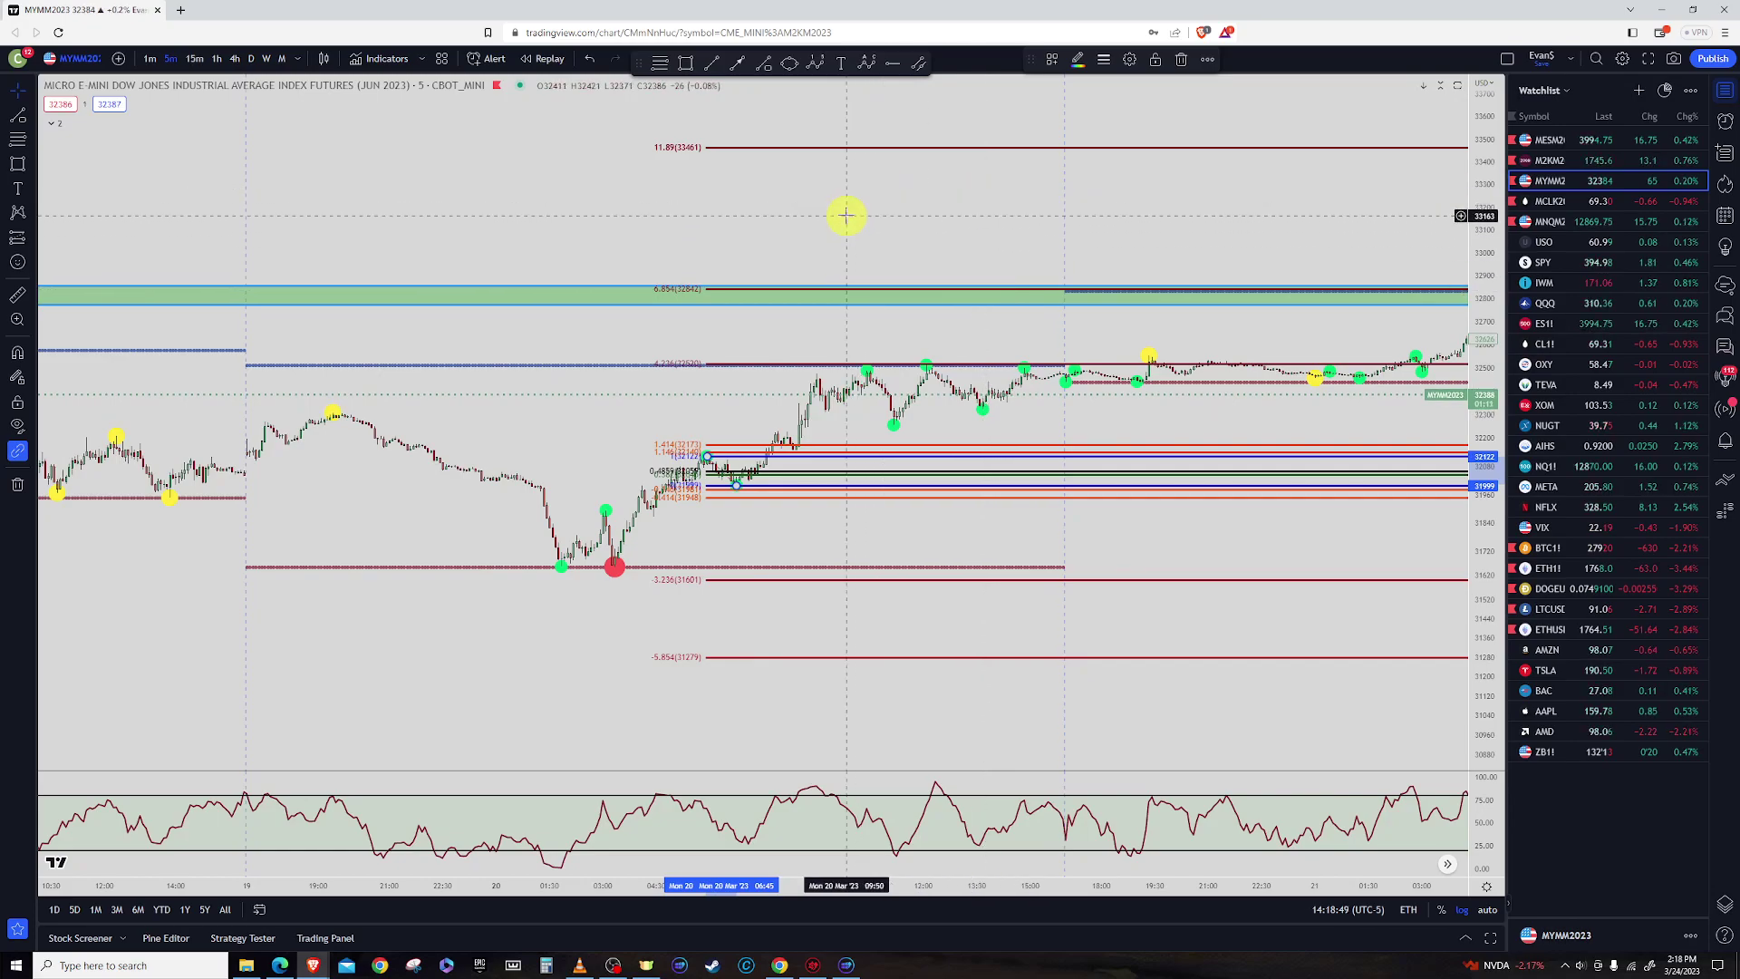
pyautogui.click(883, 148)
pyautogui.press('Delete')
# Restore automatic price scaling and review the Dow sessions from March 20 to March 24
pyautogui.moveTo(1283, 454); pyautogui.dragTo(840, 459)
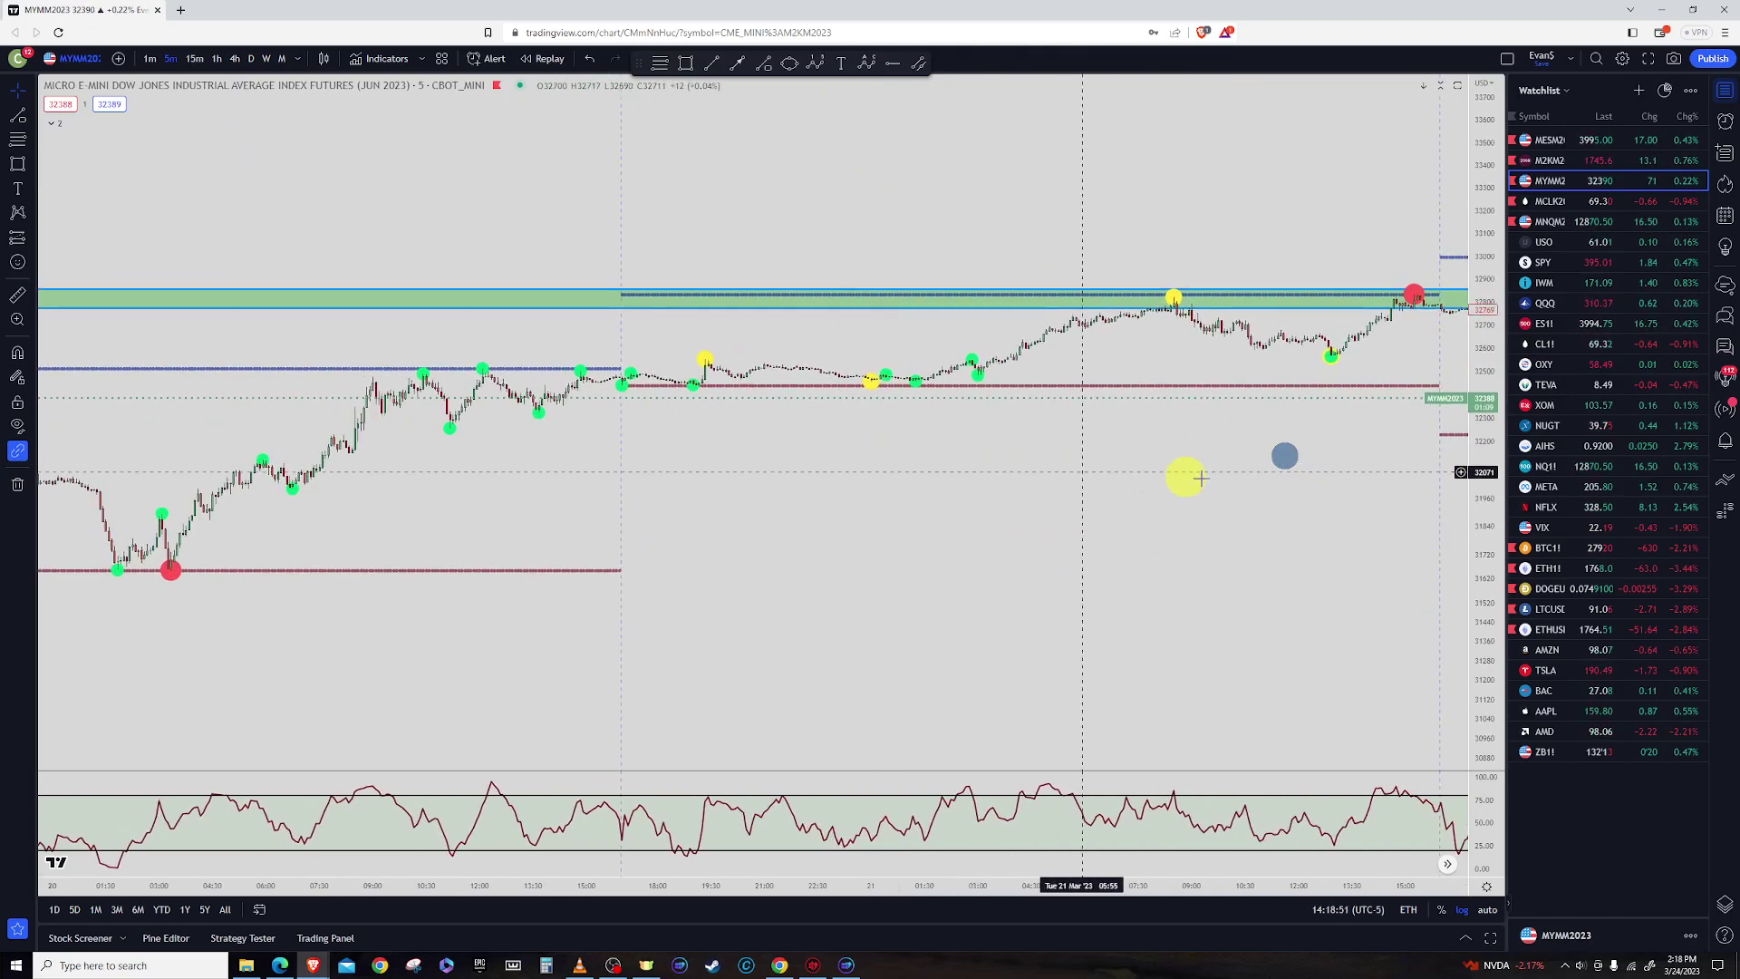
pyautogui.scroll(-6, 1199, 478)
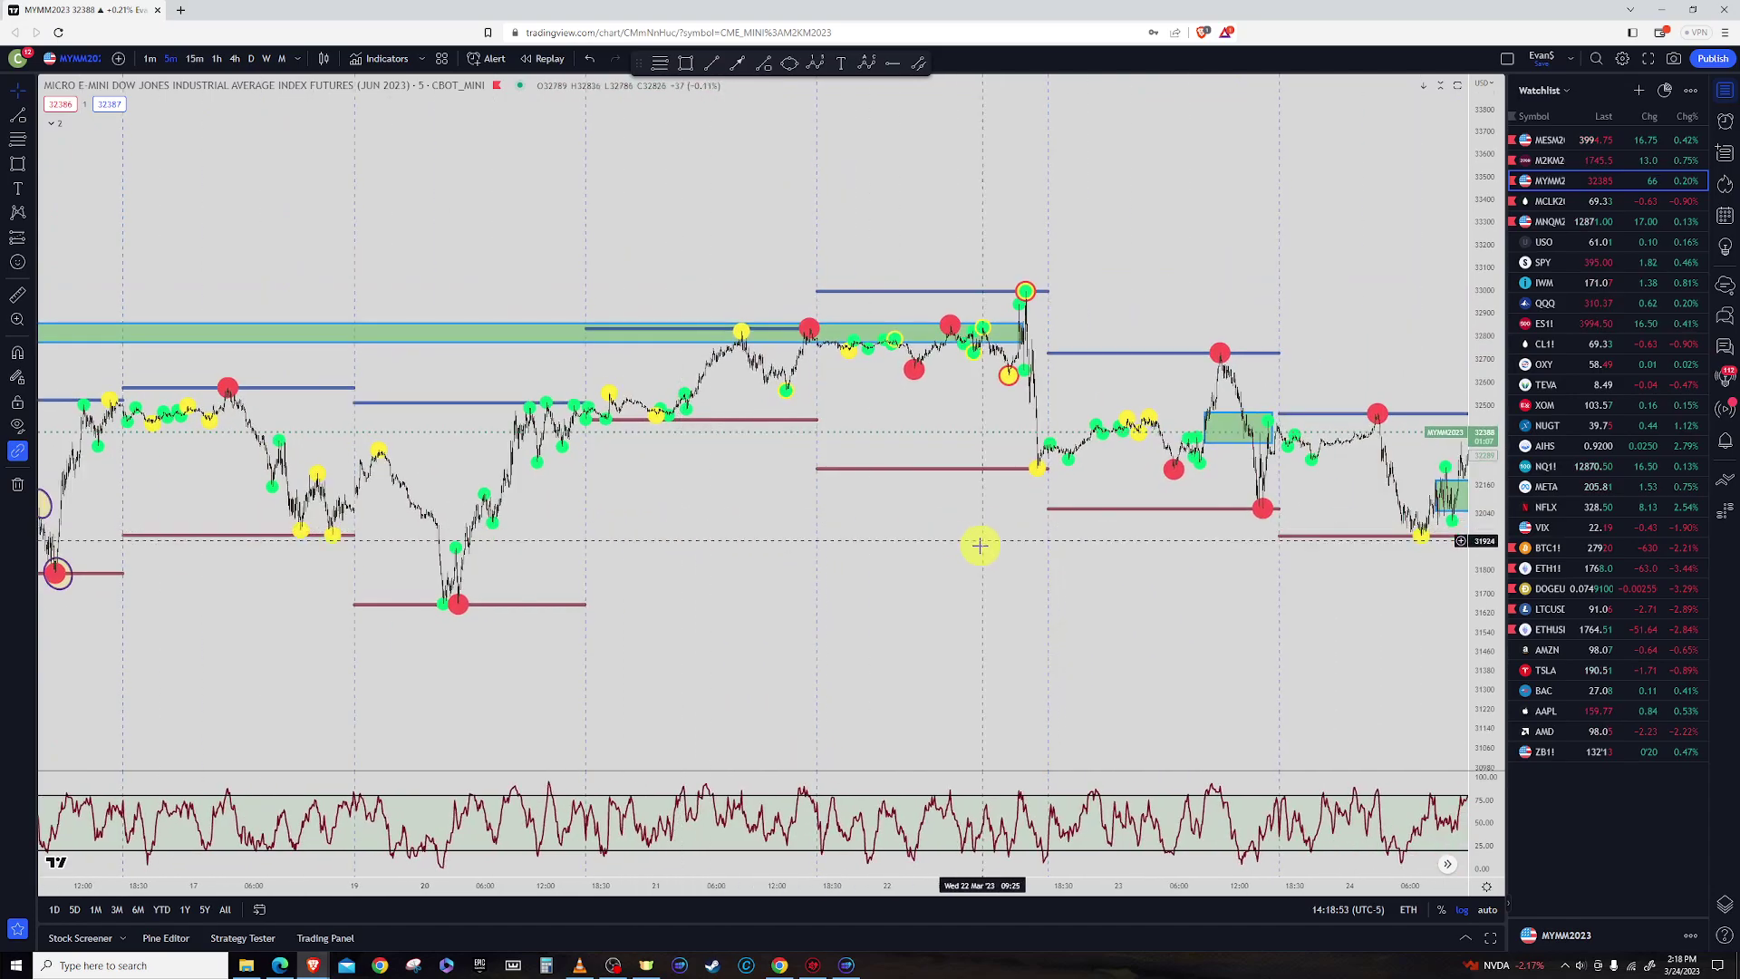
pyautogui.moveTo(1209, 252); pyautogui.dragTo(526, 251)
pyautogui.moveTo(860, 318); pyautogui.dragTo(1372, 291)
pyautogui.doubleClick(1500, 578)
pyautogui.scroll(7, 978, 532)
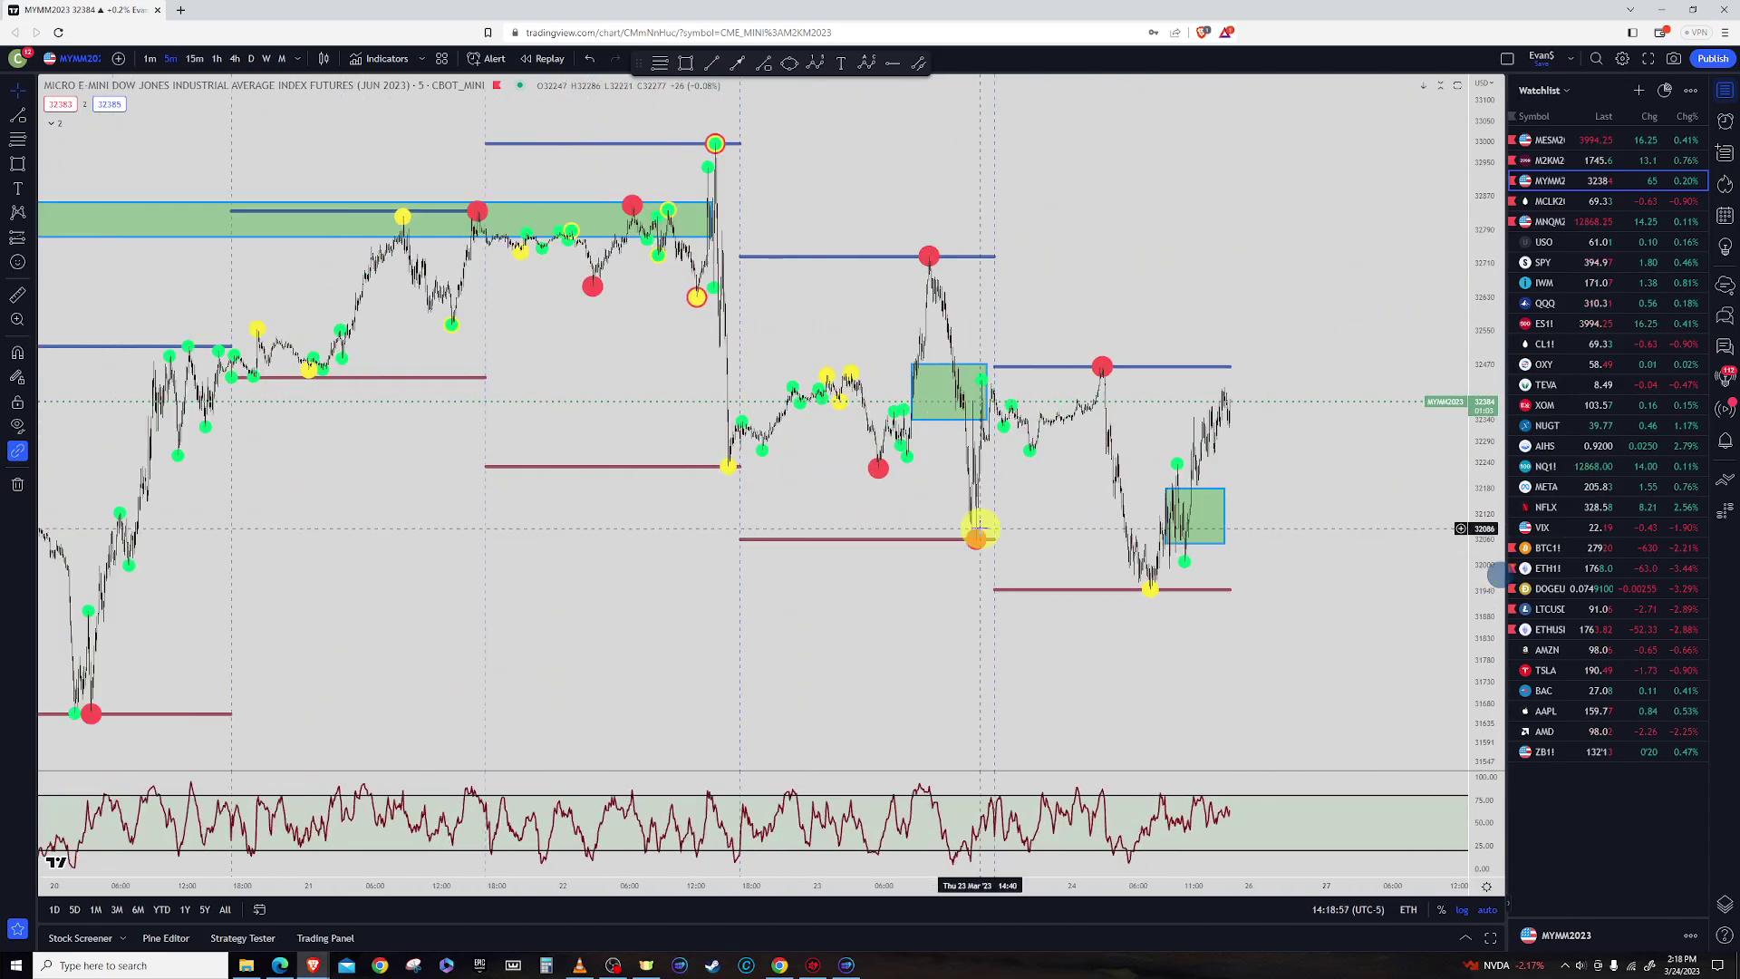
# Draw a descending parallel channel along the Dow's March 22 and March 24 lows, with its upper line at the March 23 high
pyautogui.moveTo(799, 263); pyautogui.dragTo(1042, 263)
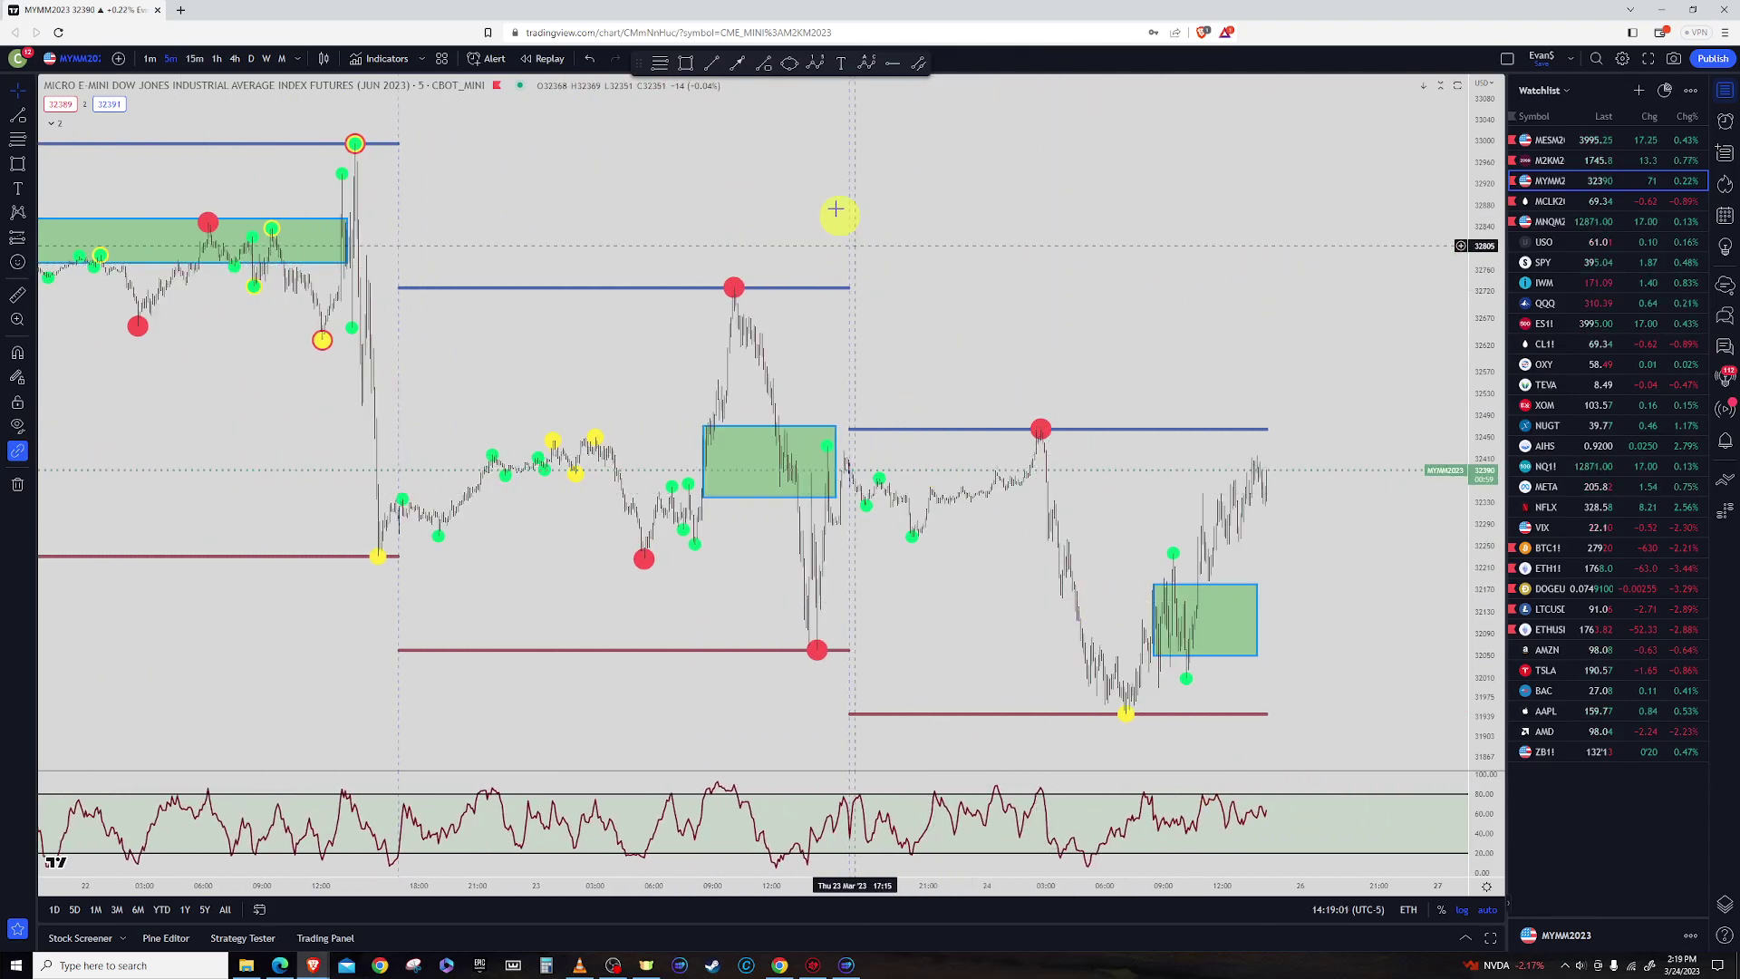
pyautogui.click(916, 66)
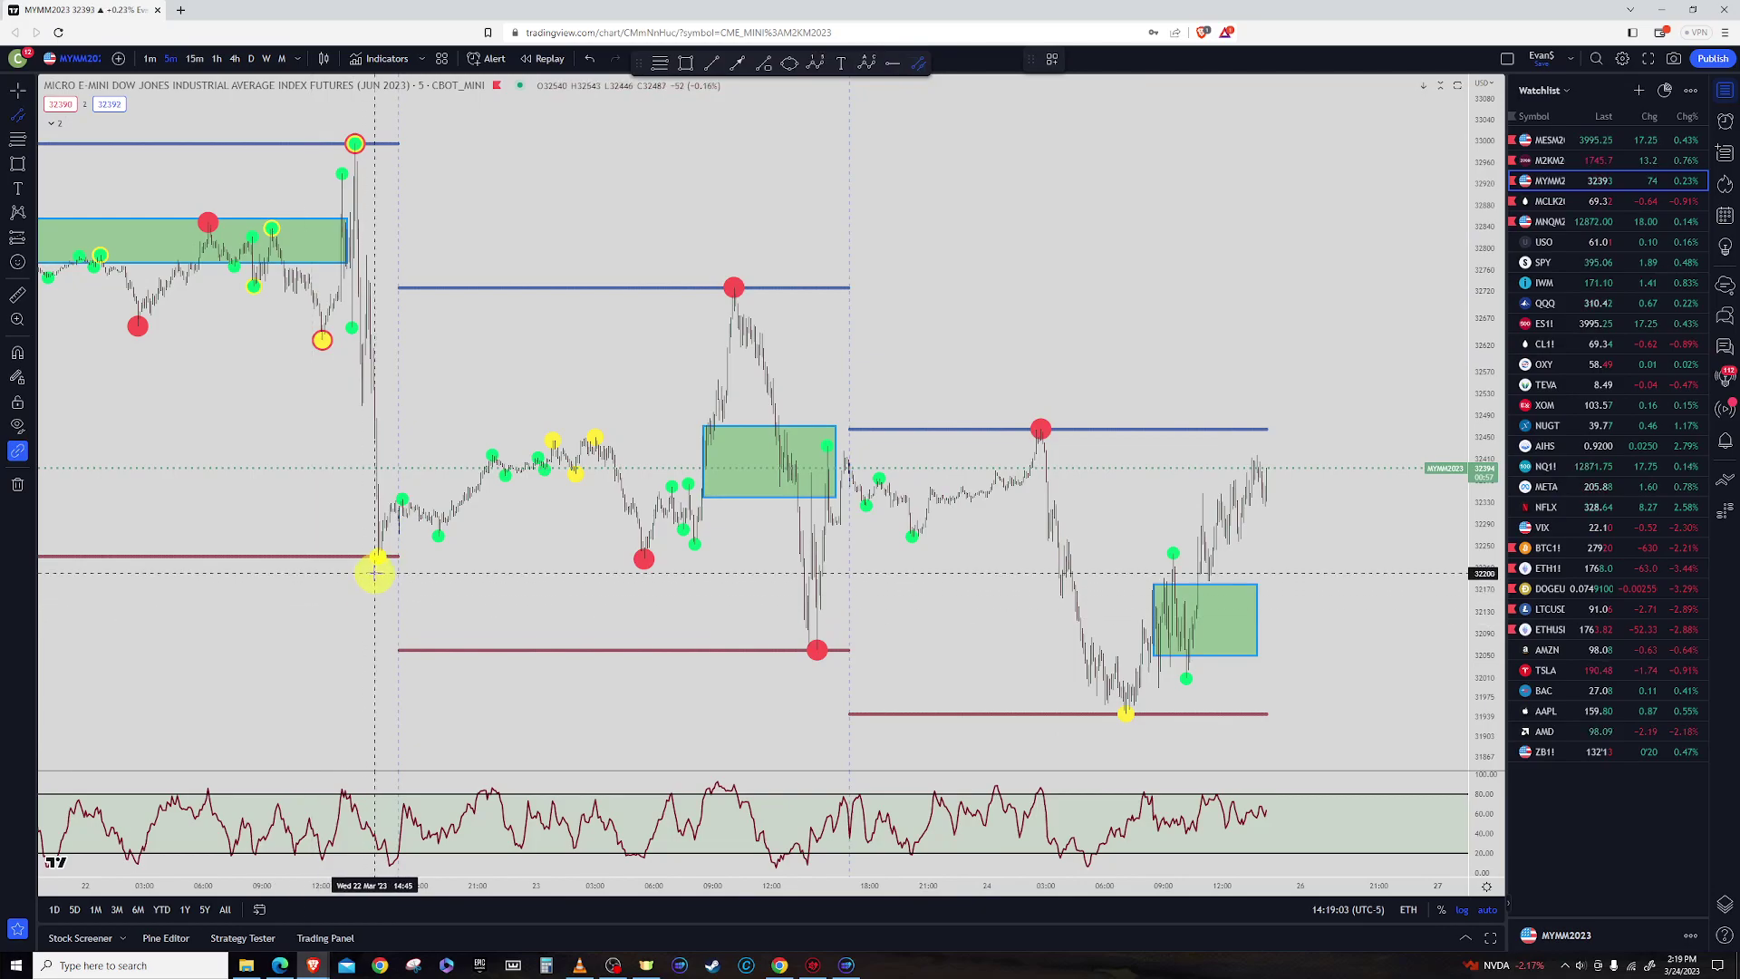
pyautogui.moveTo(377, 575); pyautogui.dragTo(1124, 736)
pyautogui.click(1126, 714)
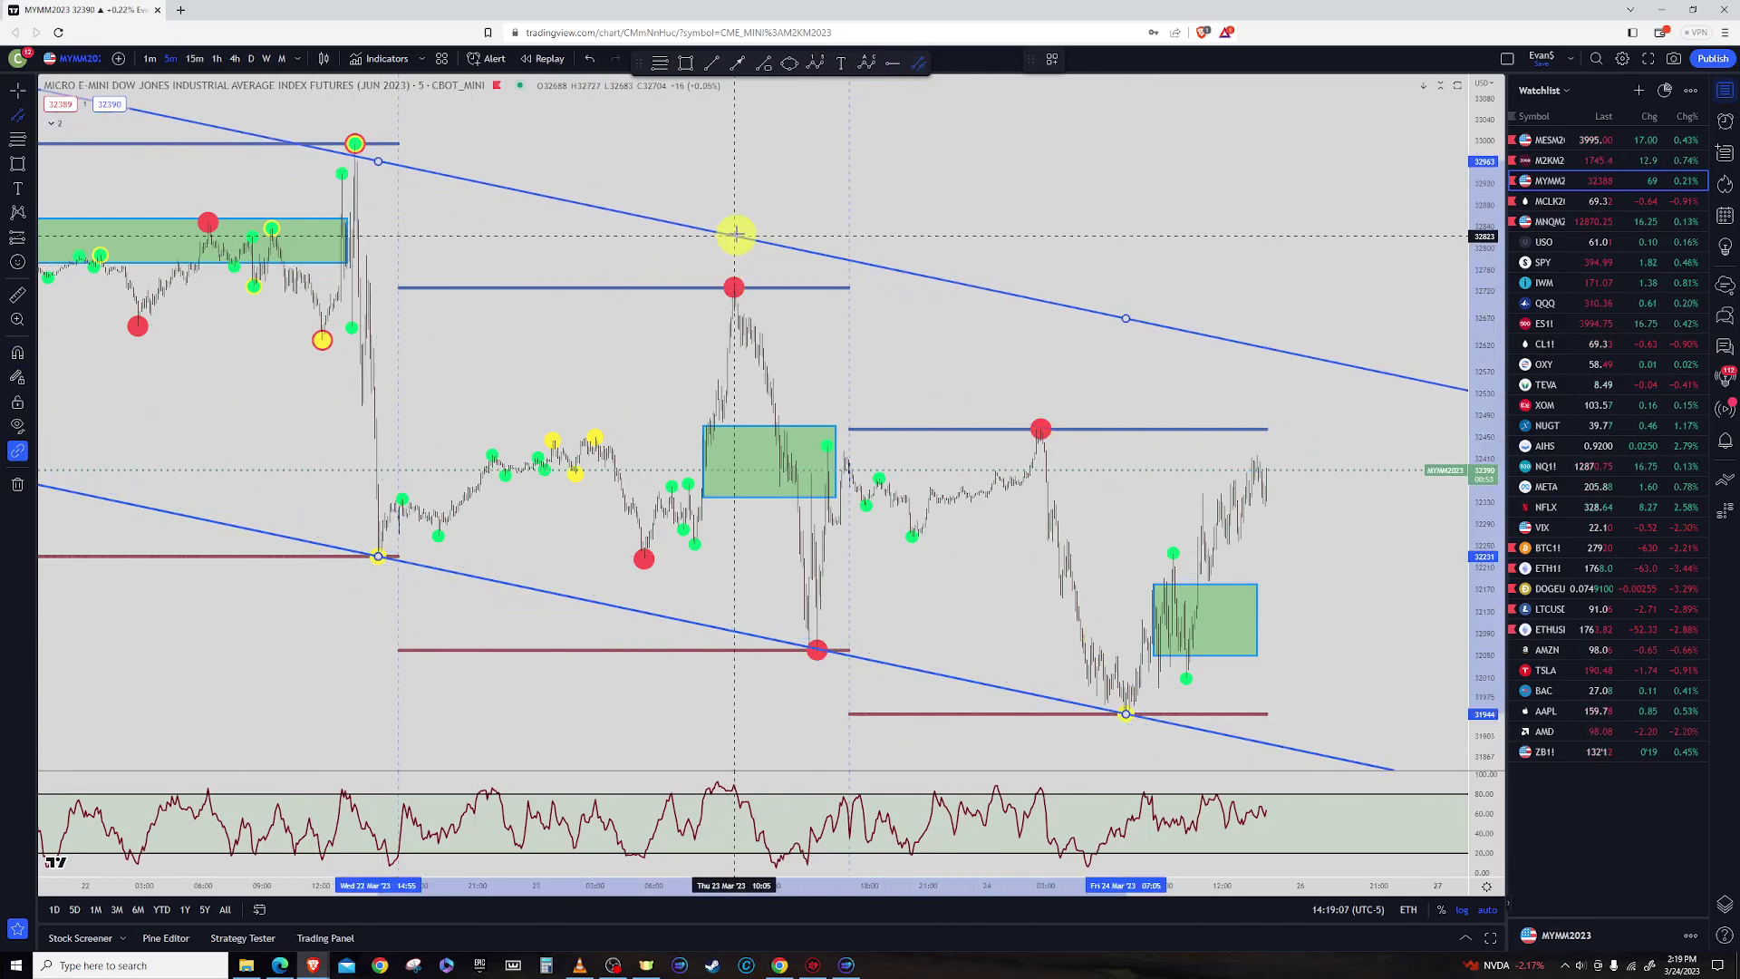
pyautogui.moveTo(768, 288)
pyautogui.mouseDown()
pyautogui.moveTo(795, 234)
pyautogui.moveTo(785, 303)
pyautogui.mouseUp()
pyautogui.scroll(-5, 1214, 378)
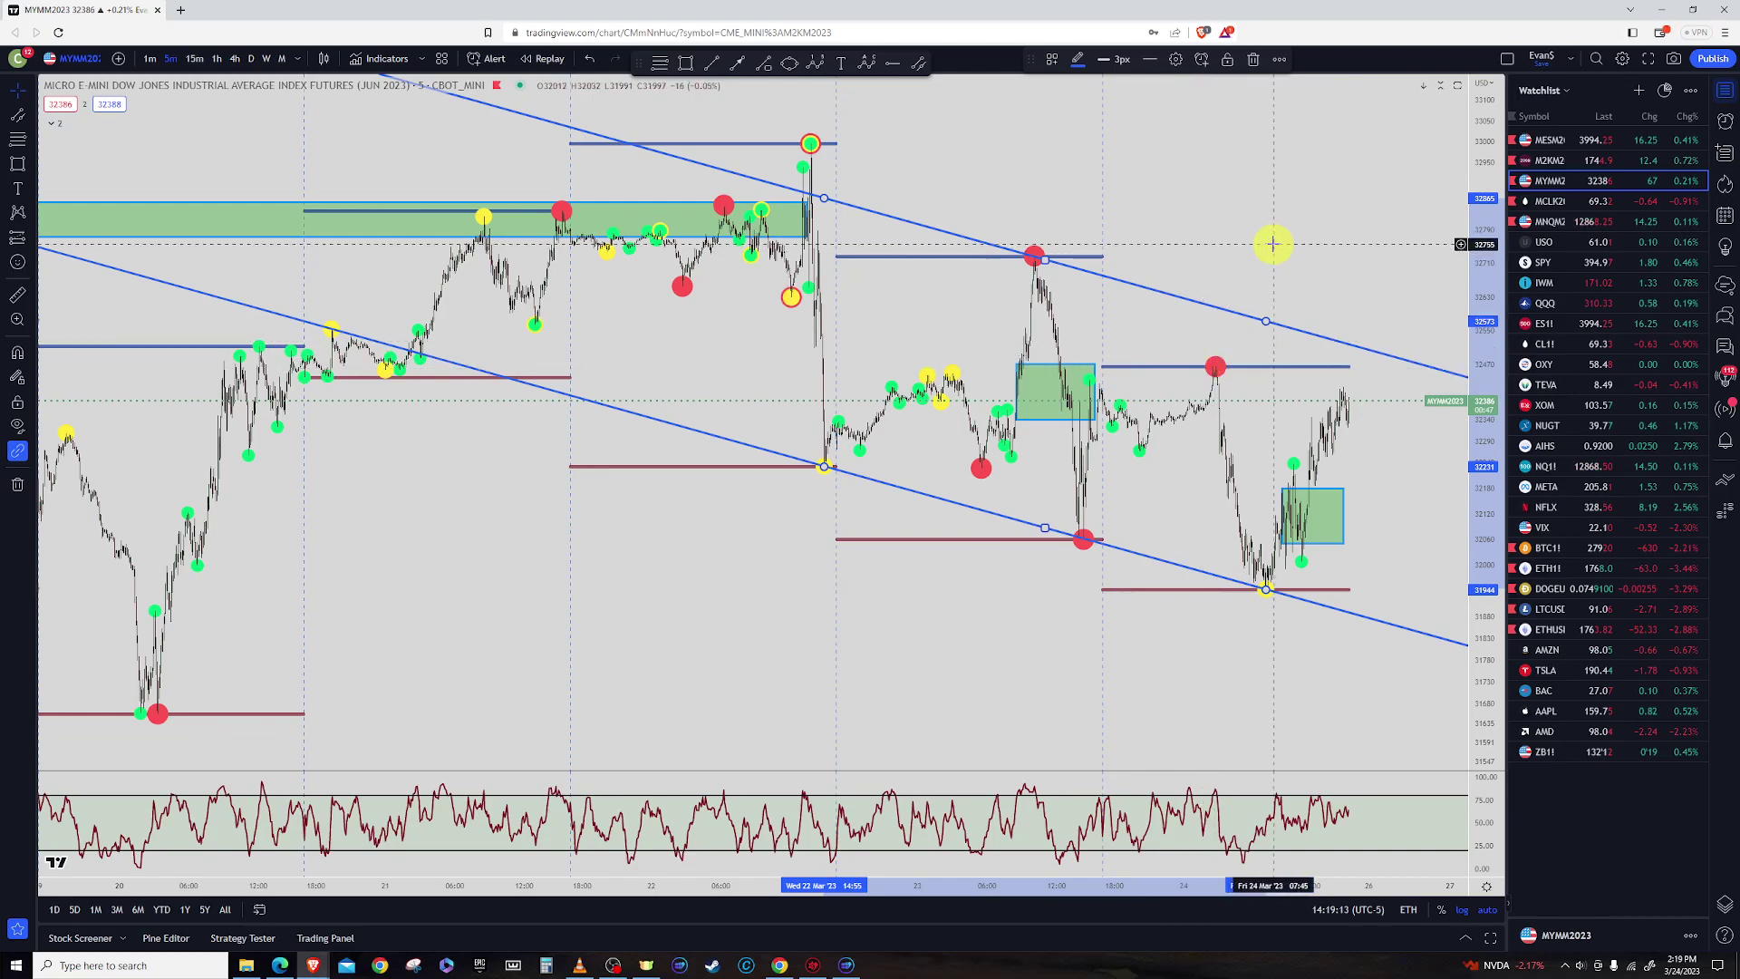
pyautogui.moveTo(1263, 237)
pyautogui.mouseDown()
pyautogui.moveTo(1165, 248)
pyautogui.moveTo(1054, 293)
pyautogui.mouseUp()
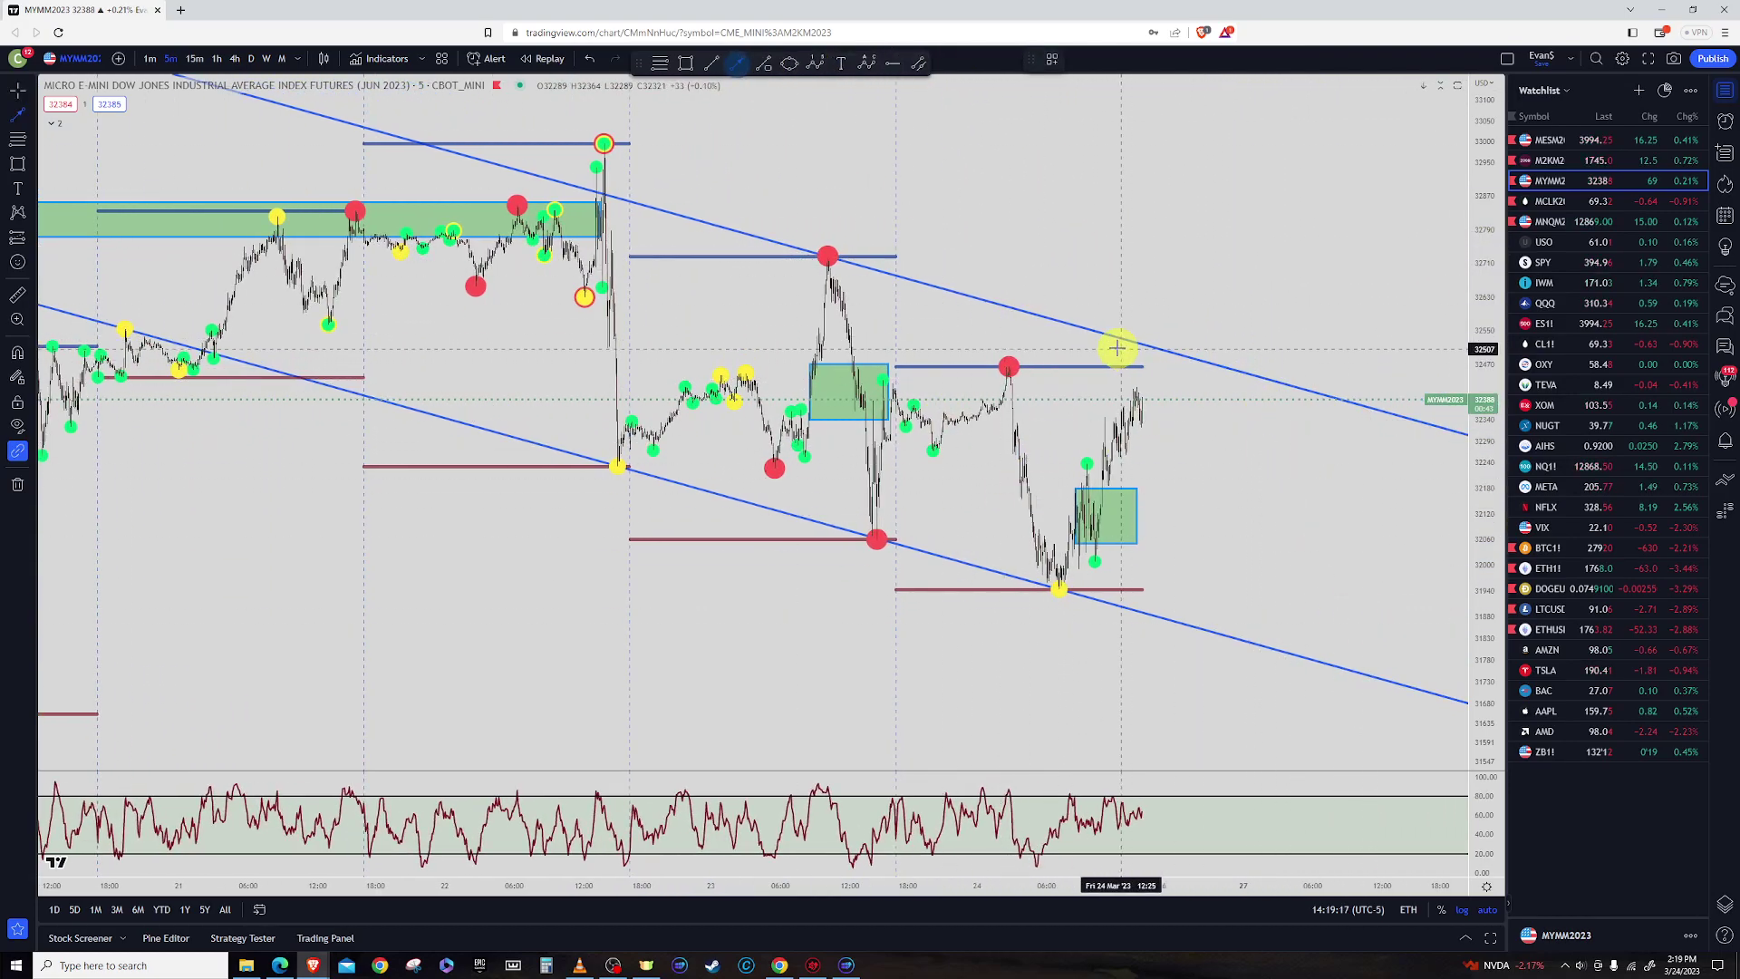
# Draw arrows on the Dow chart from the latest price up to about 32536, and from there down to the channel's lower line at about 31708
pyautogui.moveTo(1134, 392)
pyautogui.mouseDown()
pyautogui.moveTo(1190, 334)
pyautogui.moveTo(1371, 579)
pyautogui.moveTo(1411, 688)
pyautogui.mouseUp()
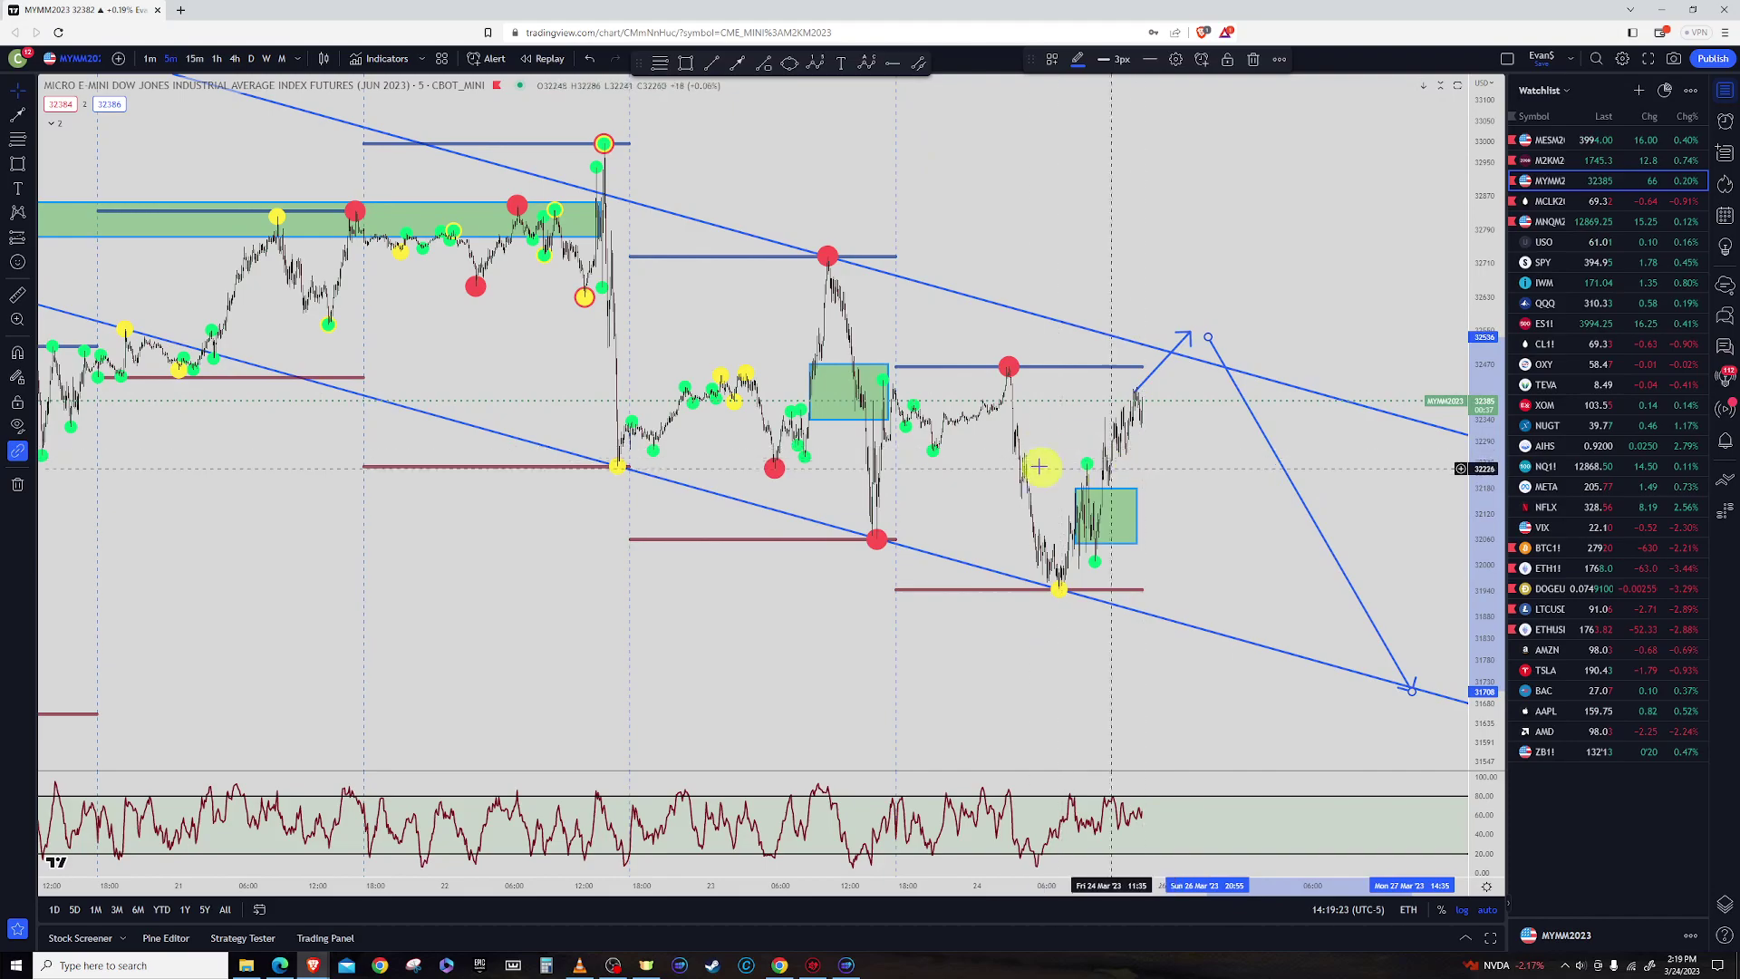
pyautogui.scroll(3, 1086, 370)
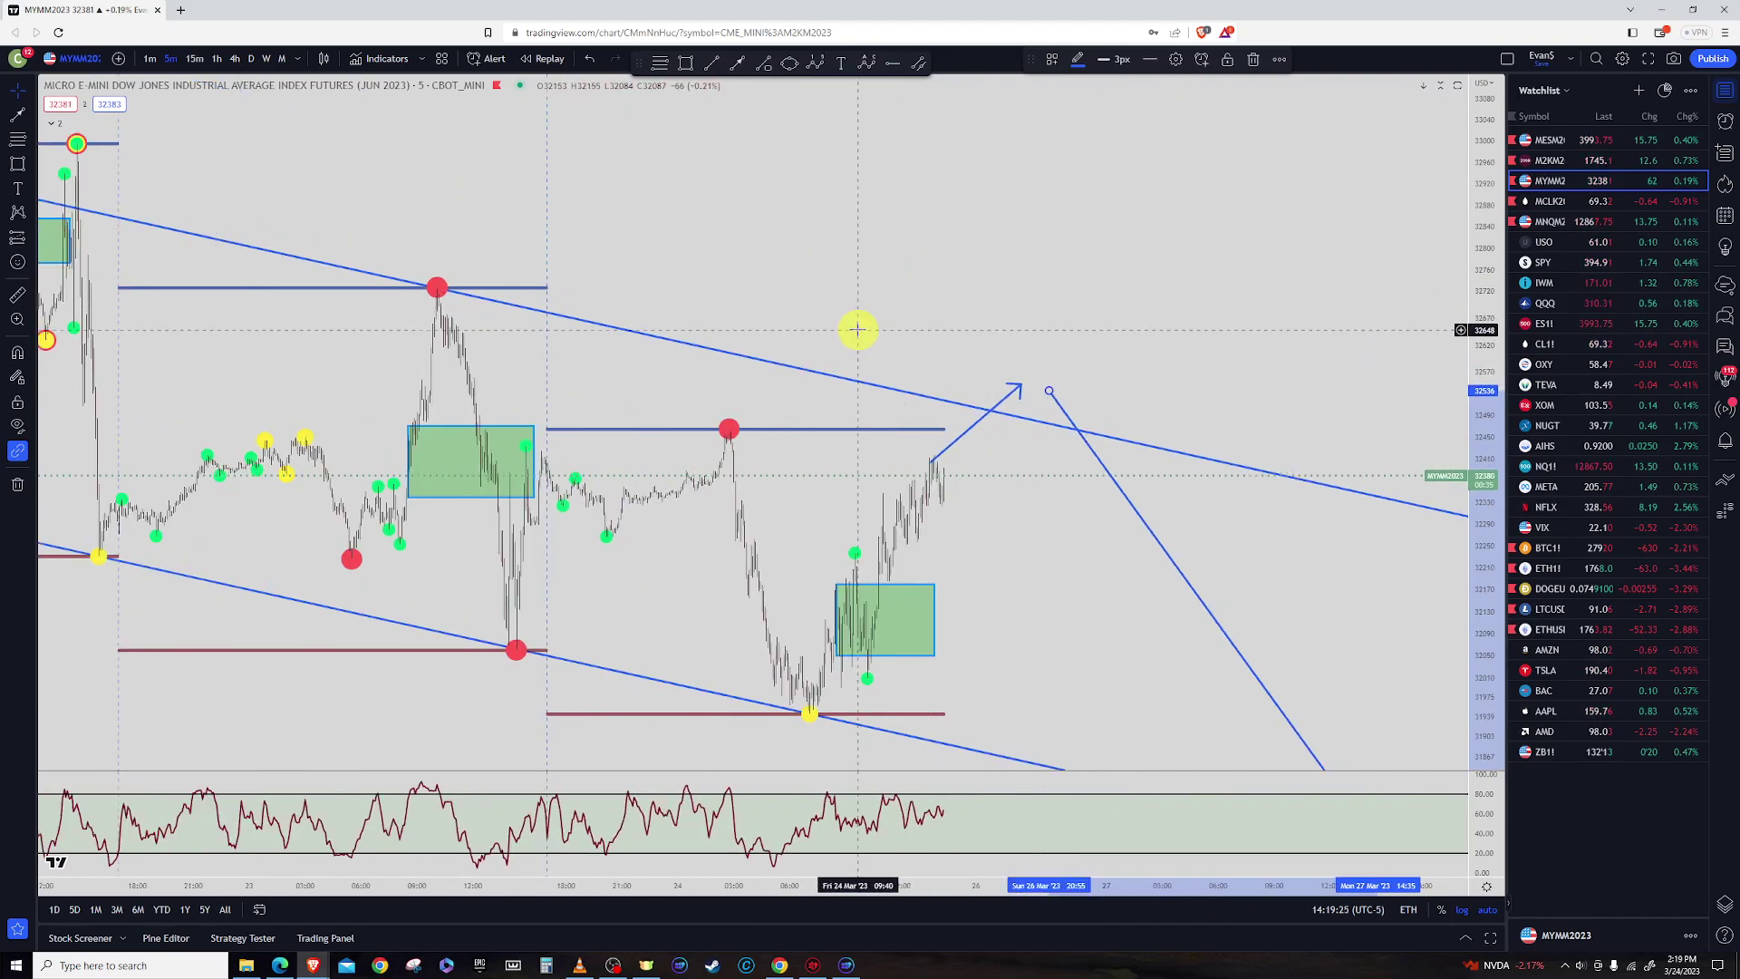
pyautogui.scroll(2, 857, 328)
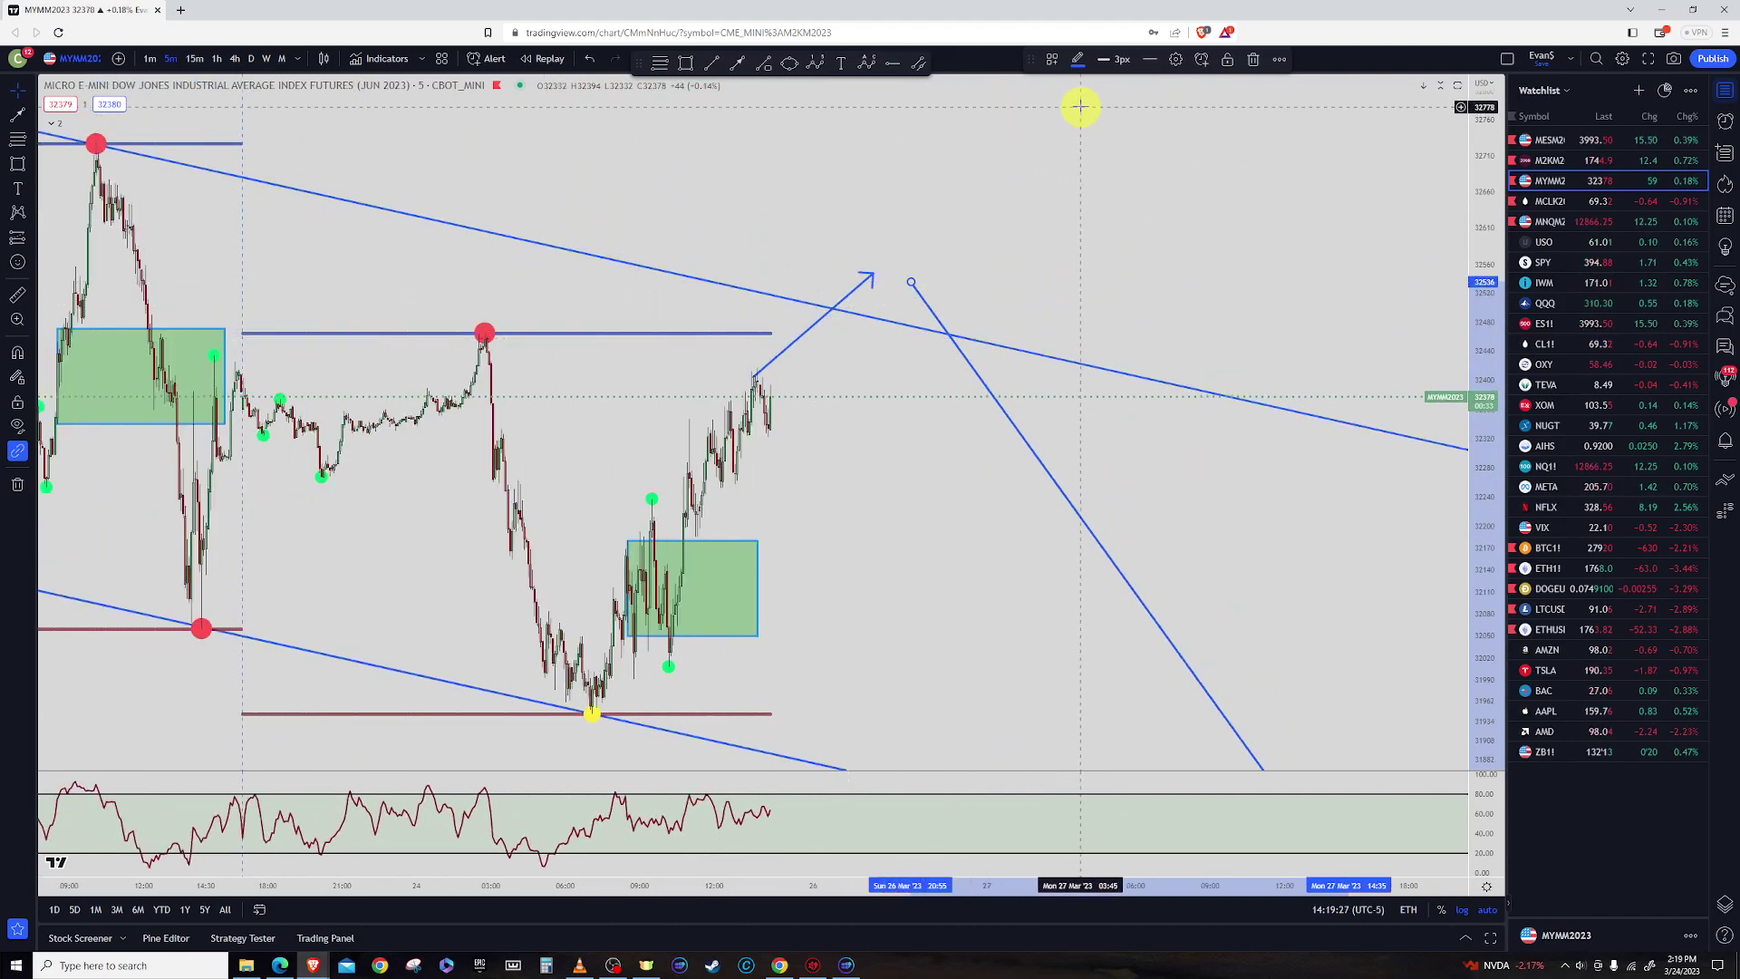
pyautogui.scroll(-5, 1068, 272)
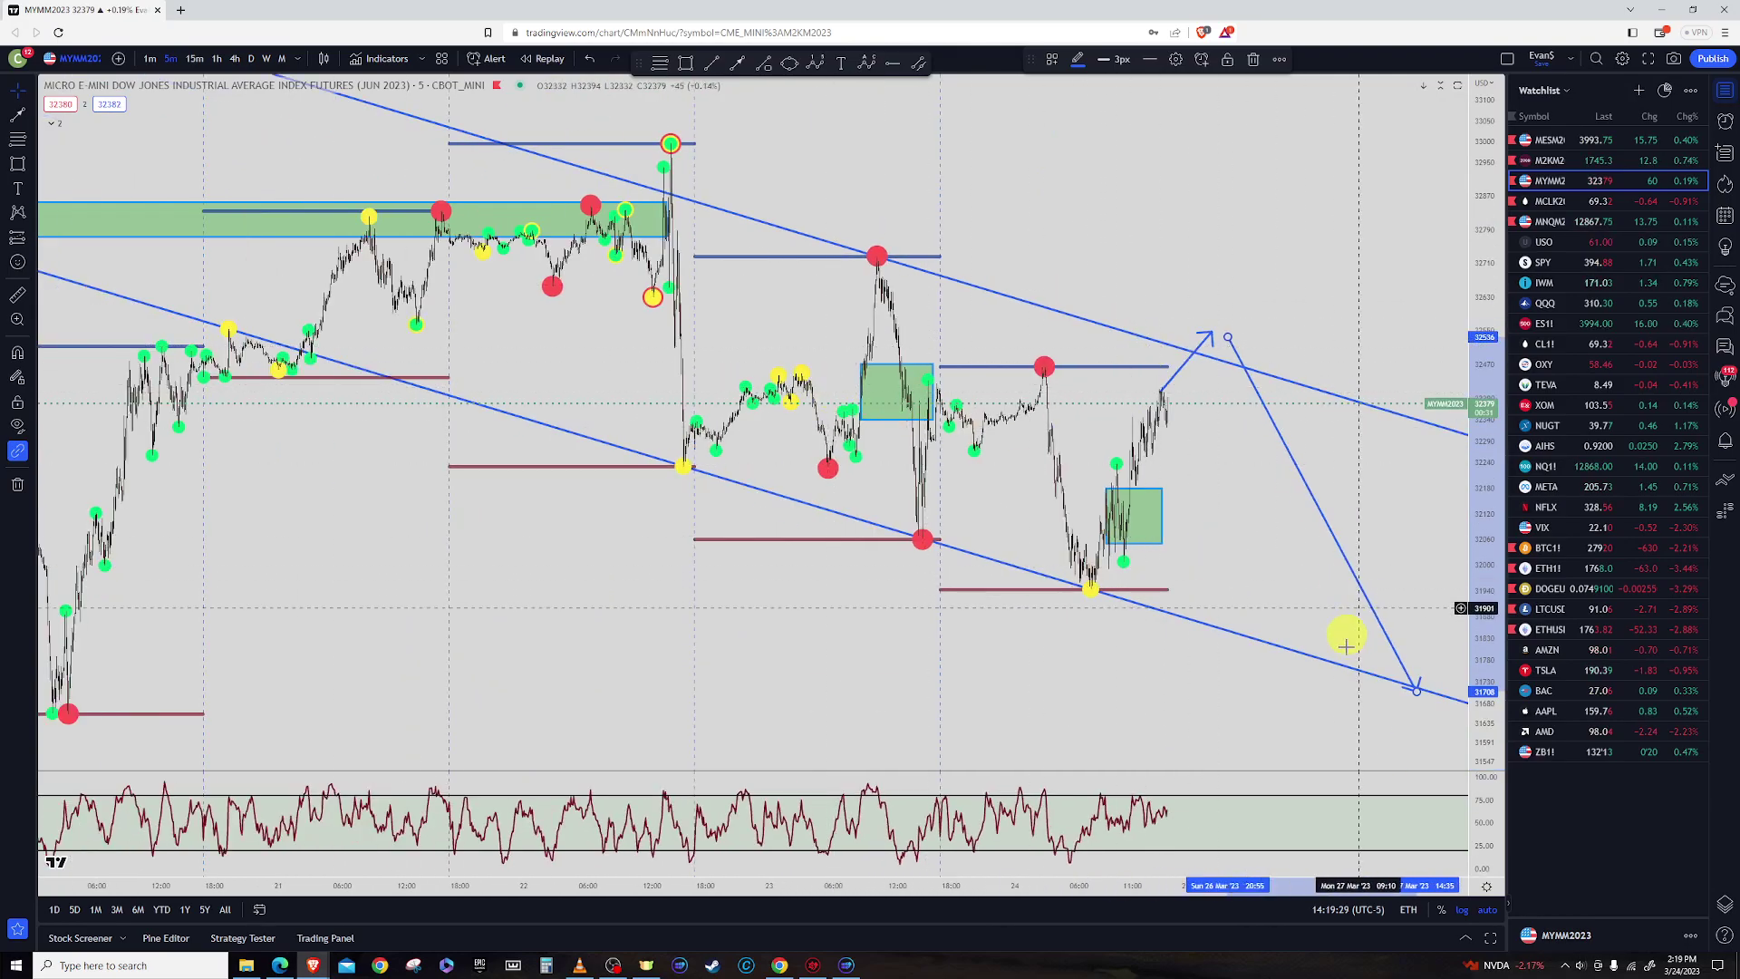
# Delete the long downward projection arrow from the Dow chart
pyautogui.click(1248, 637)
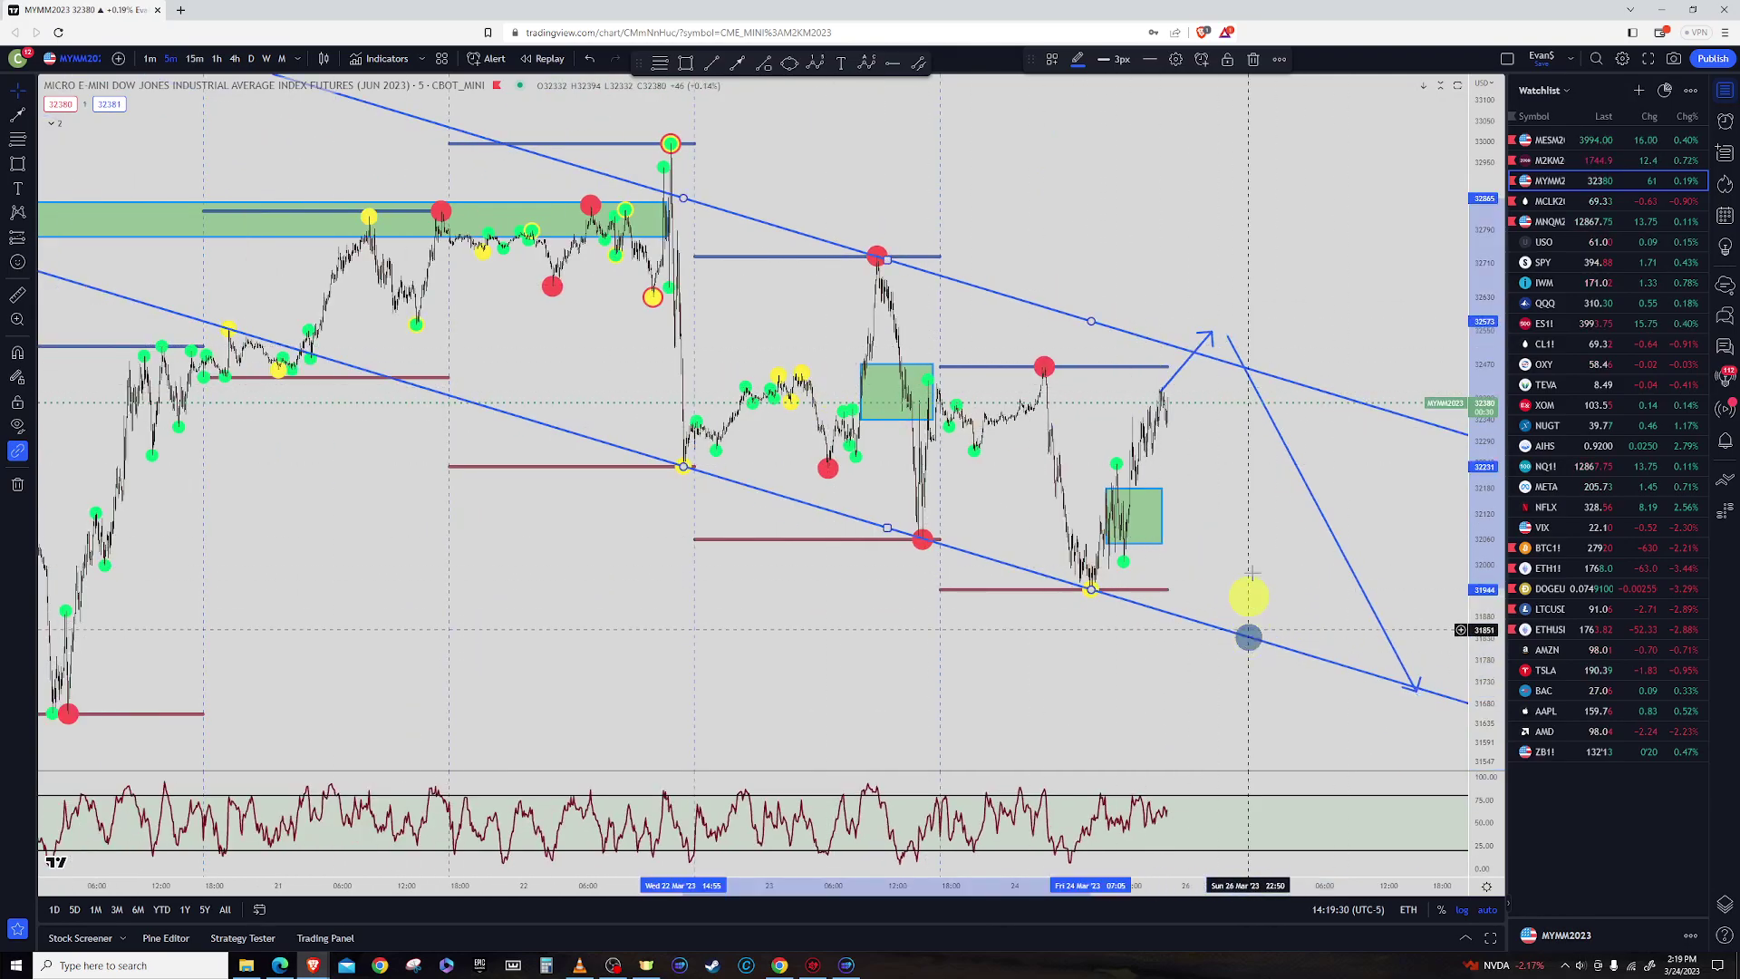
pyautogui.click(1253, 388)
pyautogui.press('Delete')
# Switch to Micro WTI Crude Oil (MCLK2023) and examine its March sessions around the wide green box and Fibonacci levels
pyautogui.click(1551, 201)
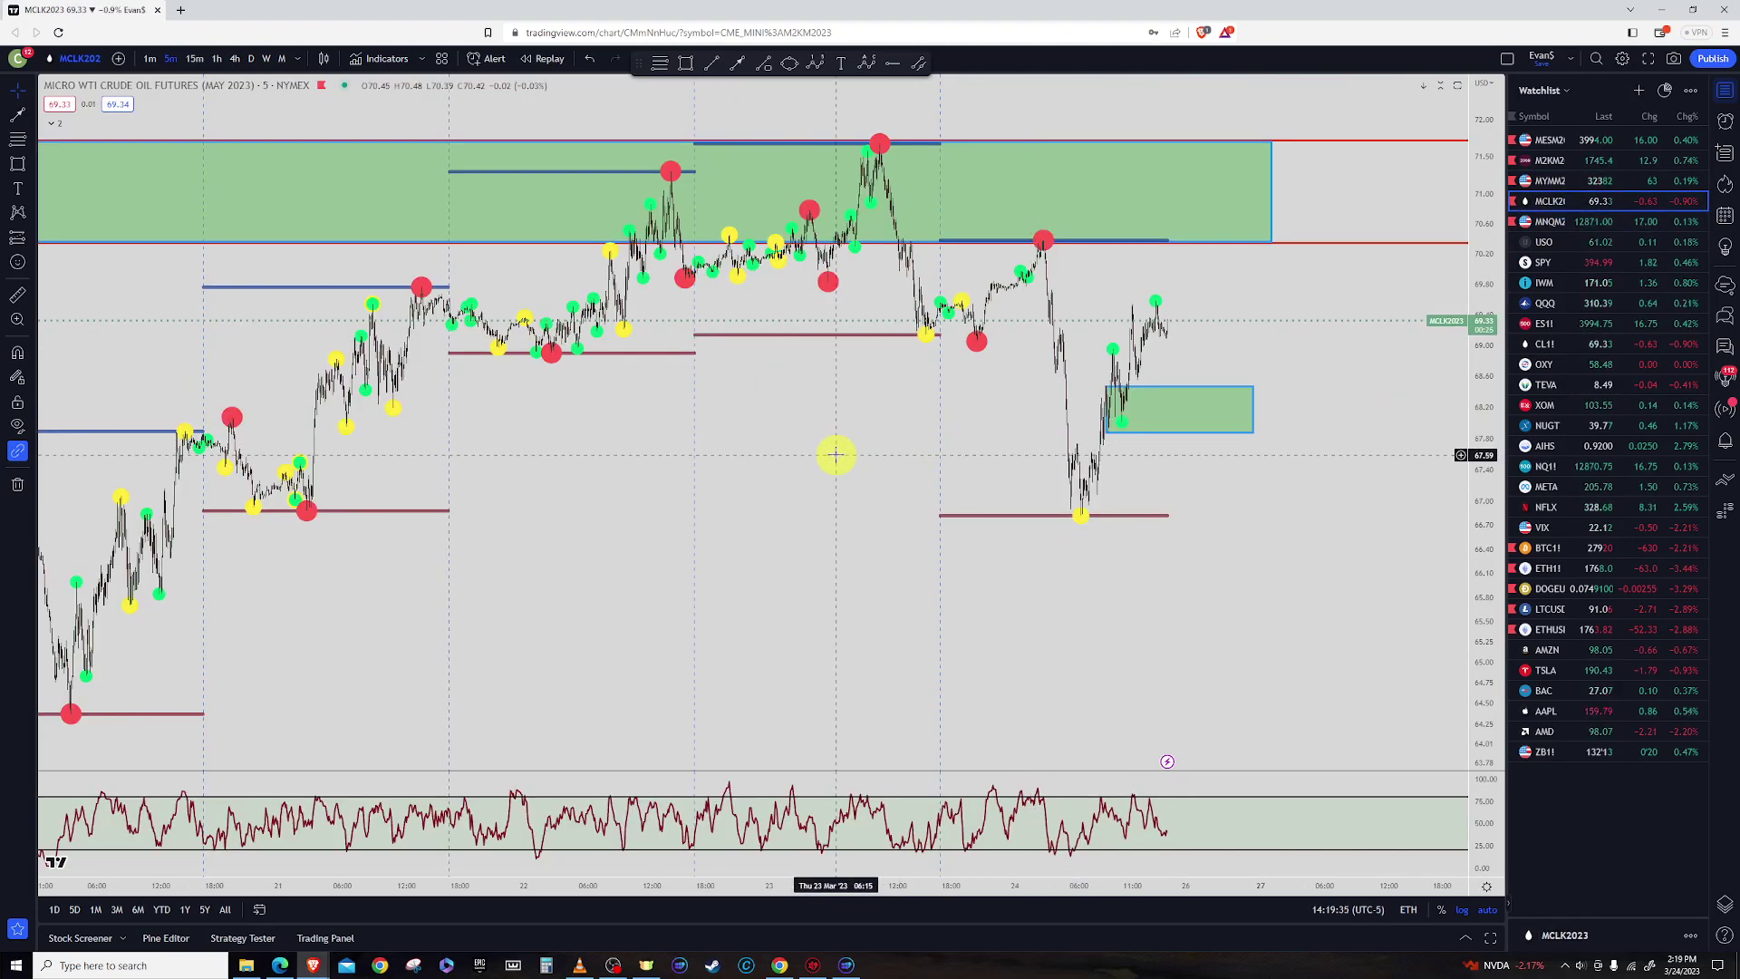
pyautogui.scroll(-4, 834, 454)
pyautogui.scroll(-1, 836, 456)
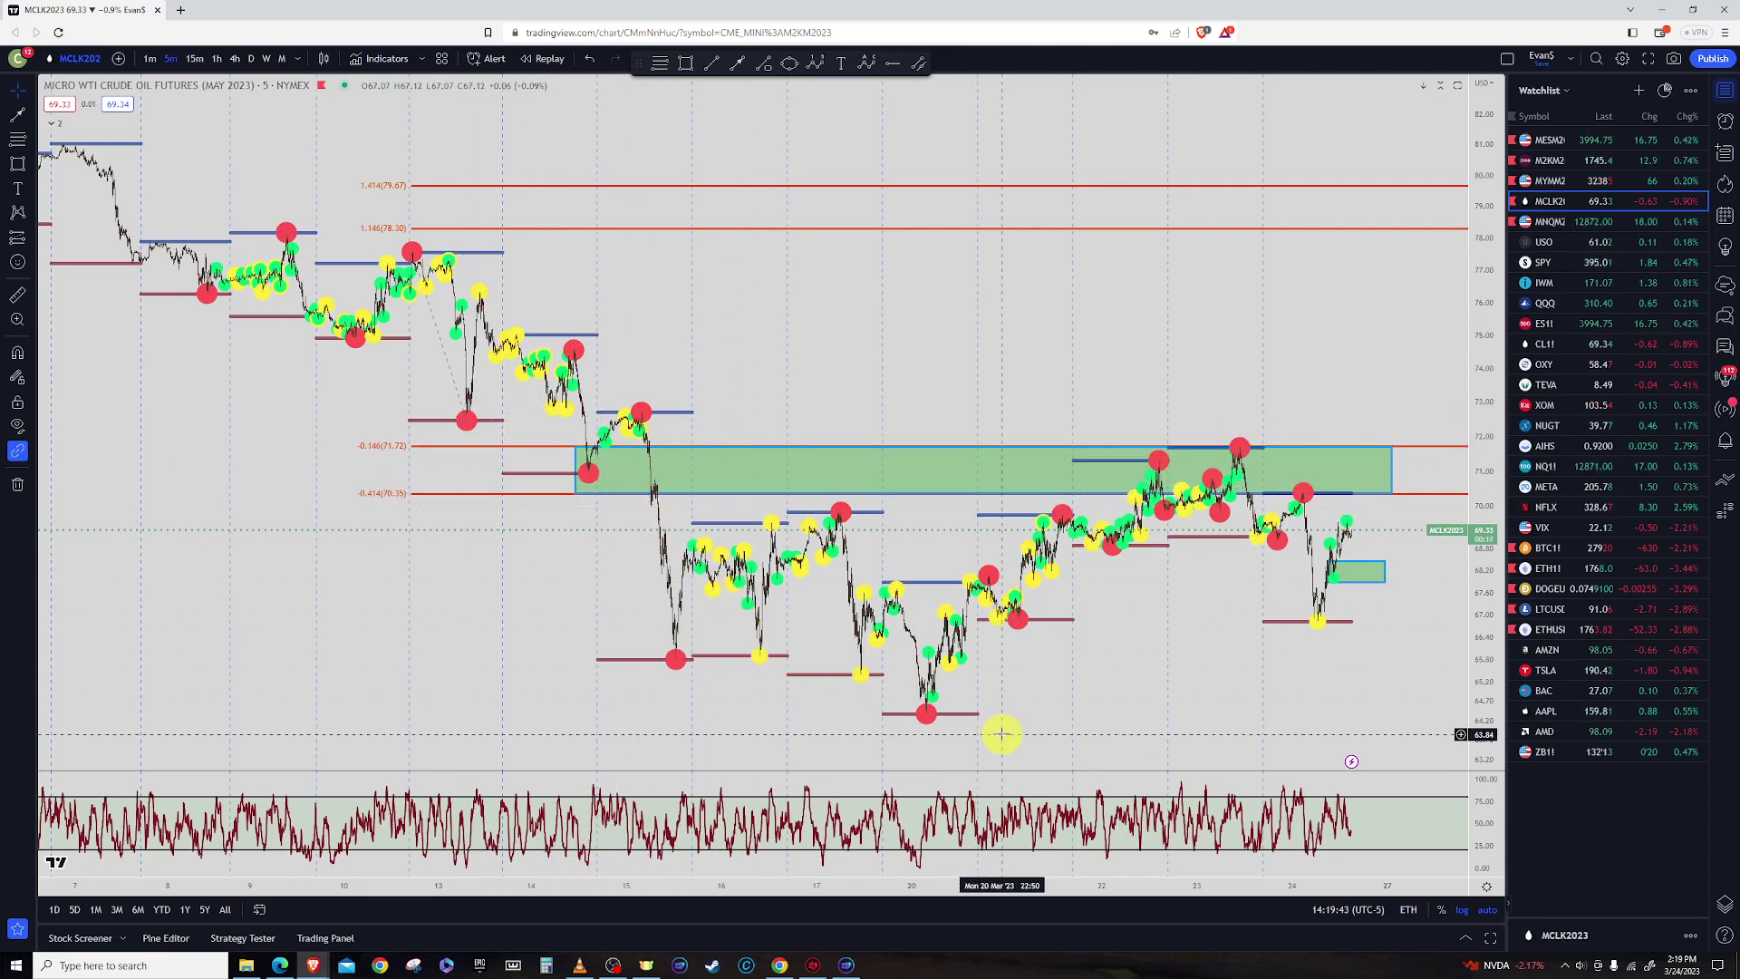
pyautogui.scroll(3, 1000, 737)
pyautogui.moveTo(978, 466); pyautogui.dragTo(707, 520)
pyautogui.scroll(3, 707, 520)
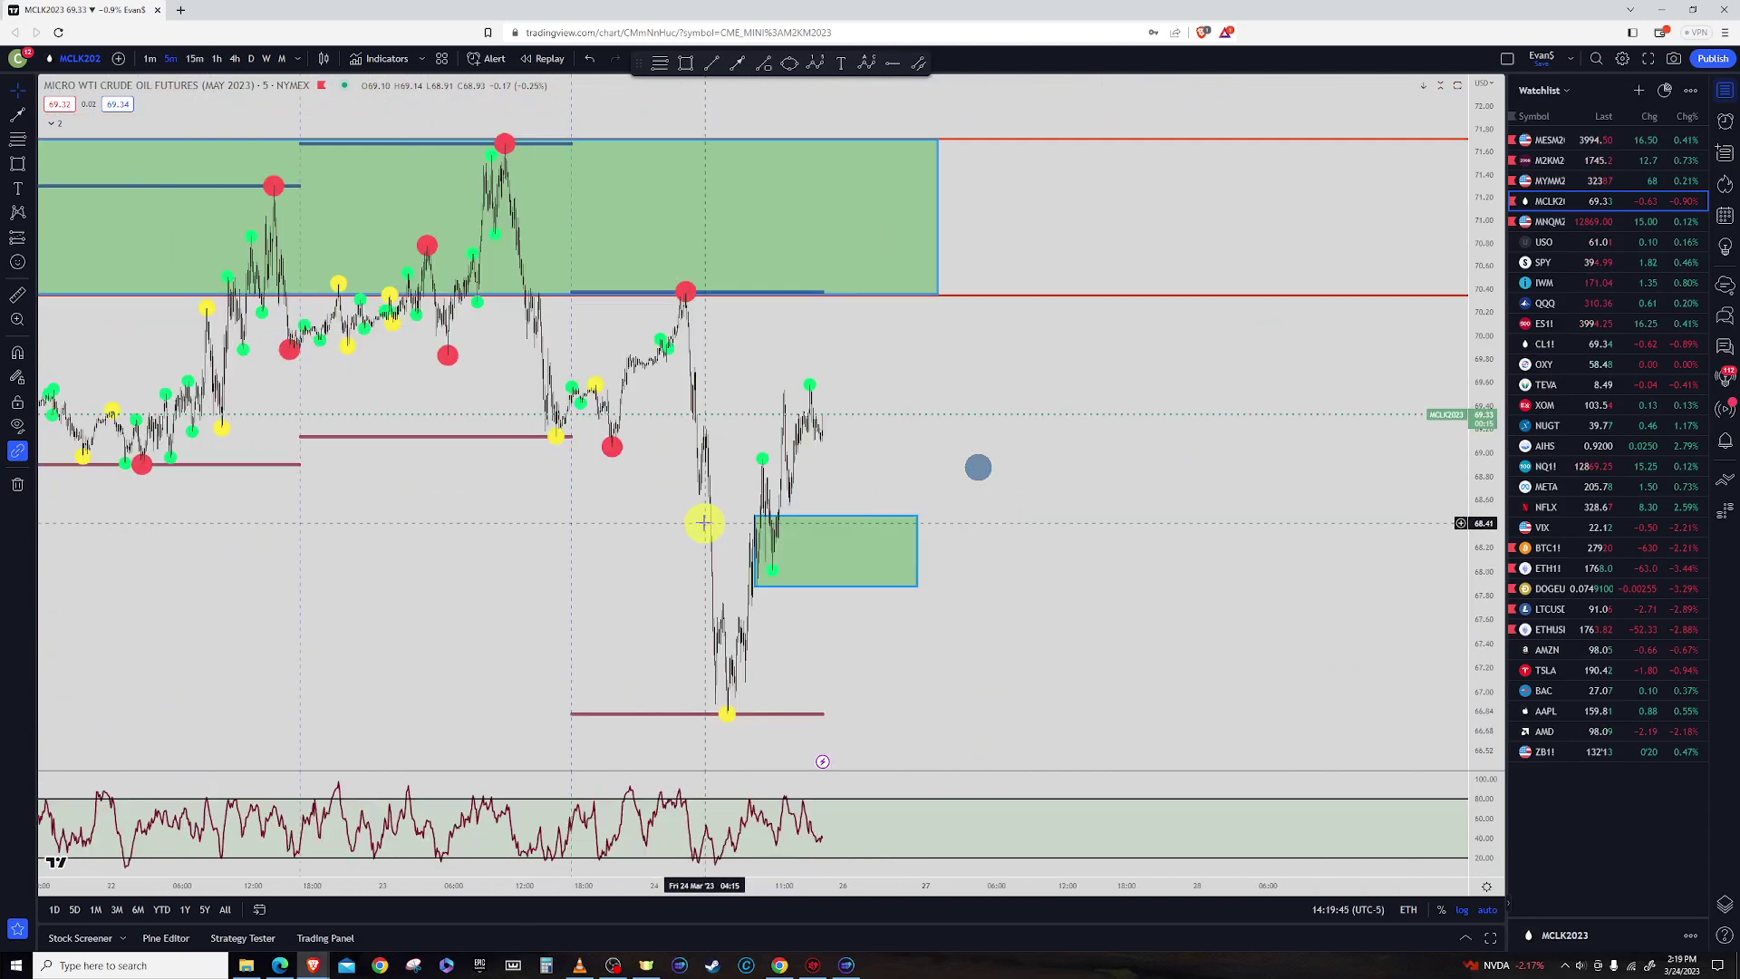
pyautogui.moveTo(534, 322); pyautogui.dragTo(1534, 399)
pyautogui.scroll(5, 804, 233)
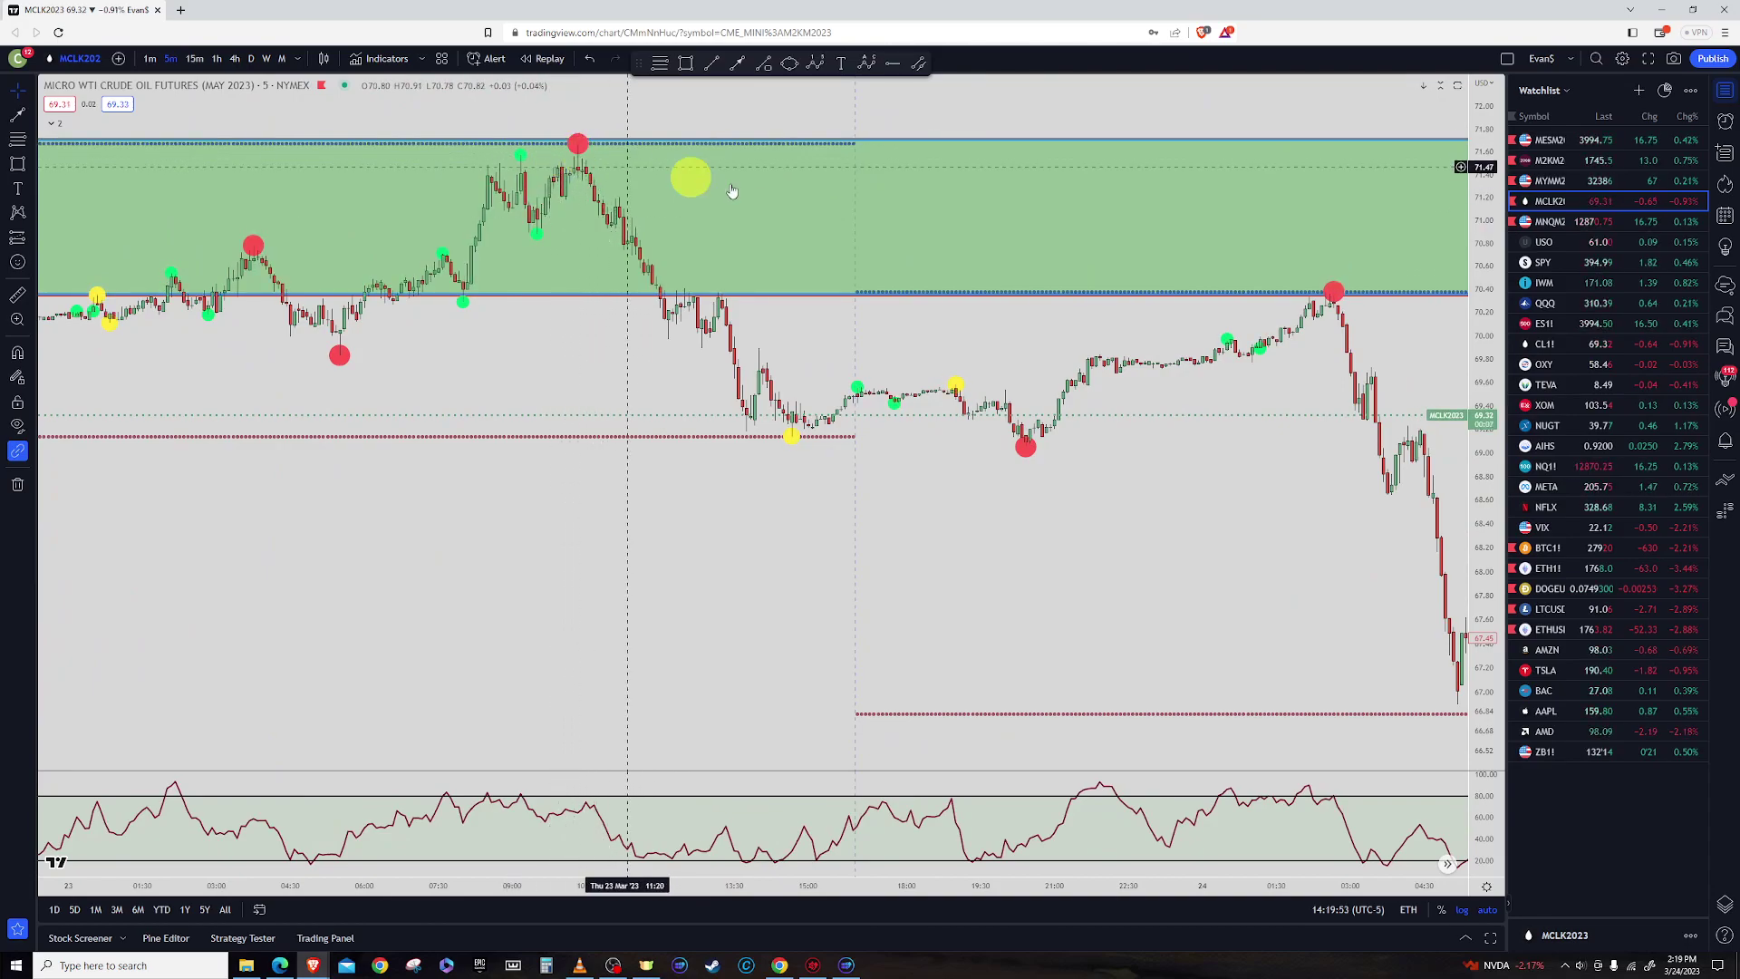
# Delete the wide green box over crude oil's March highs and the Fibonacci drawing behind it
pyautogui.scroll(-5, 815, 209)
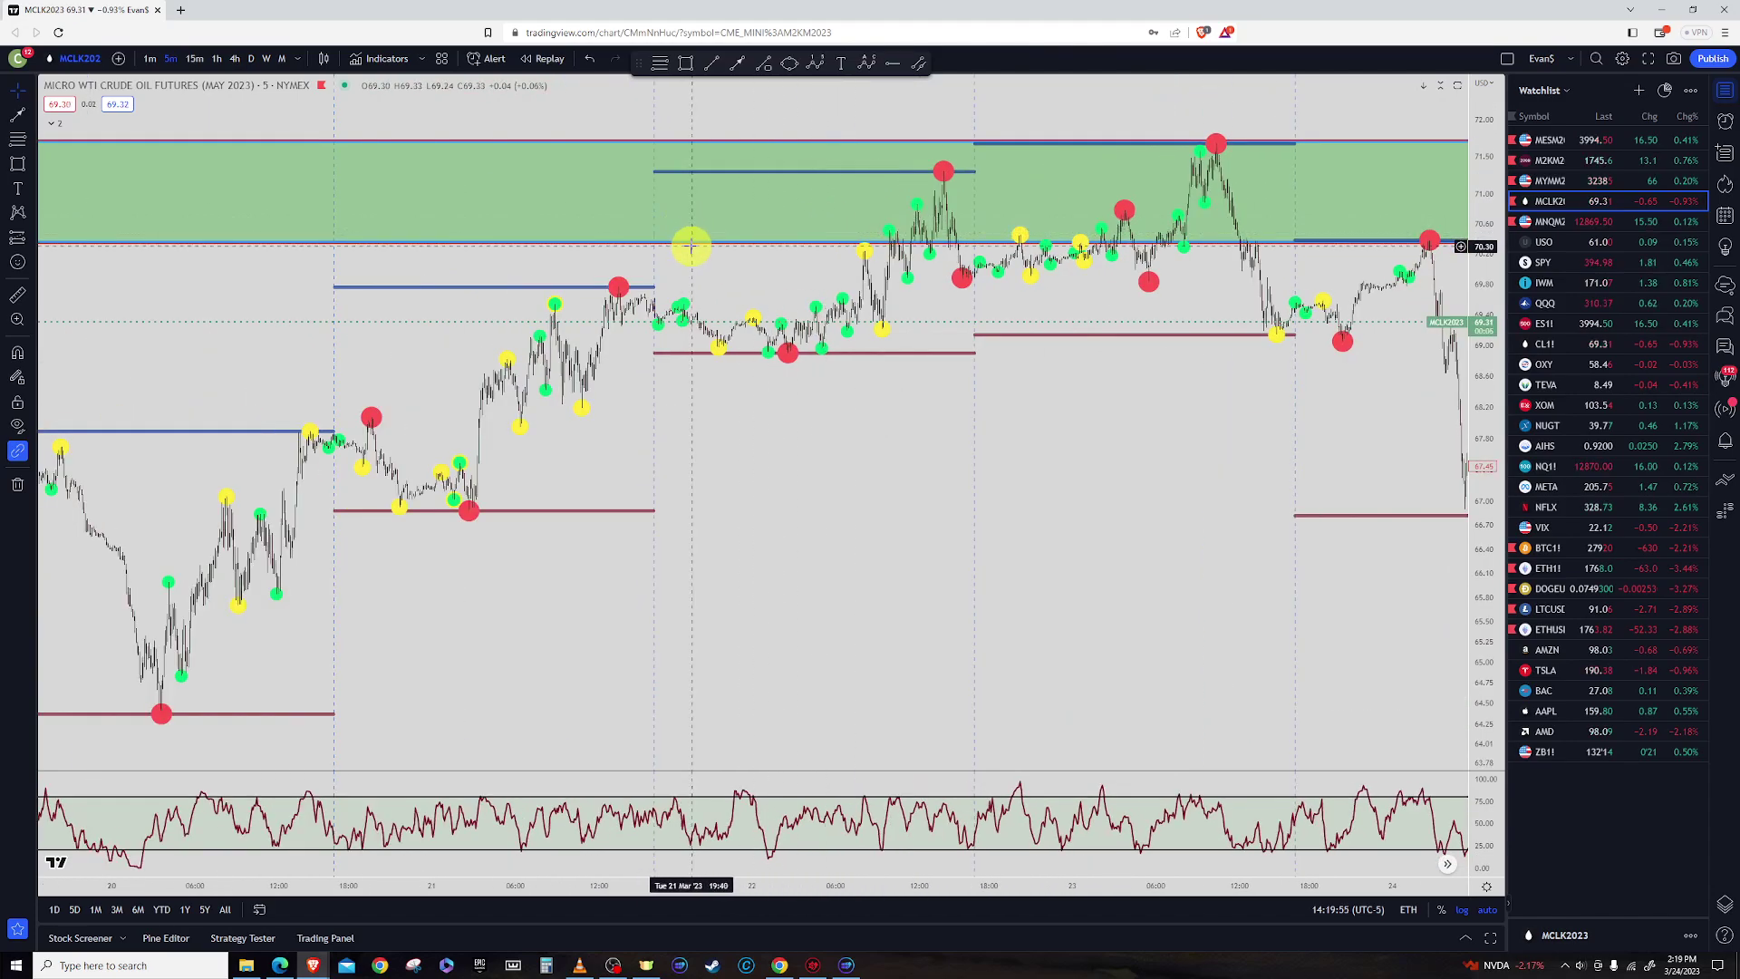
pyautogui.click(691, 244)
pyautogui.press('Delete')
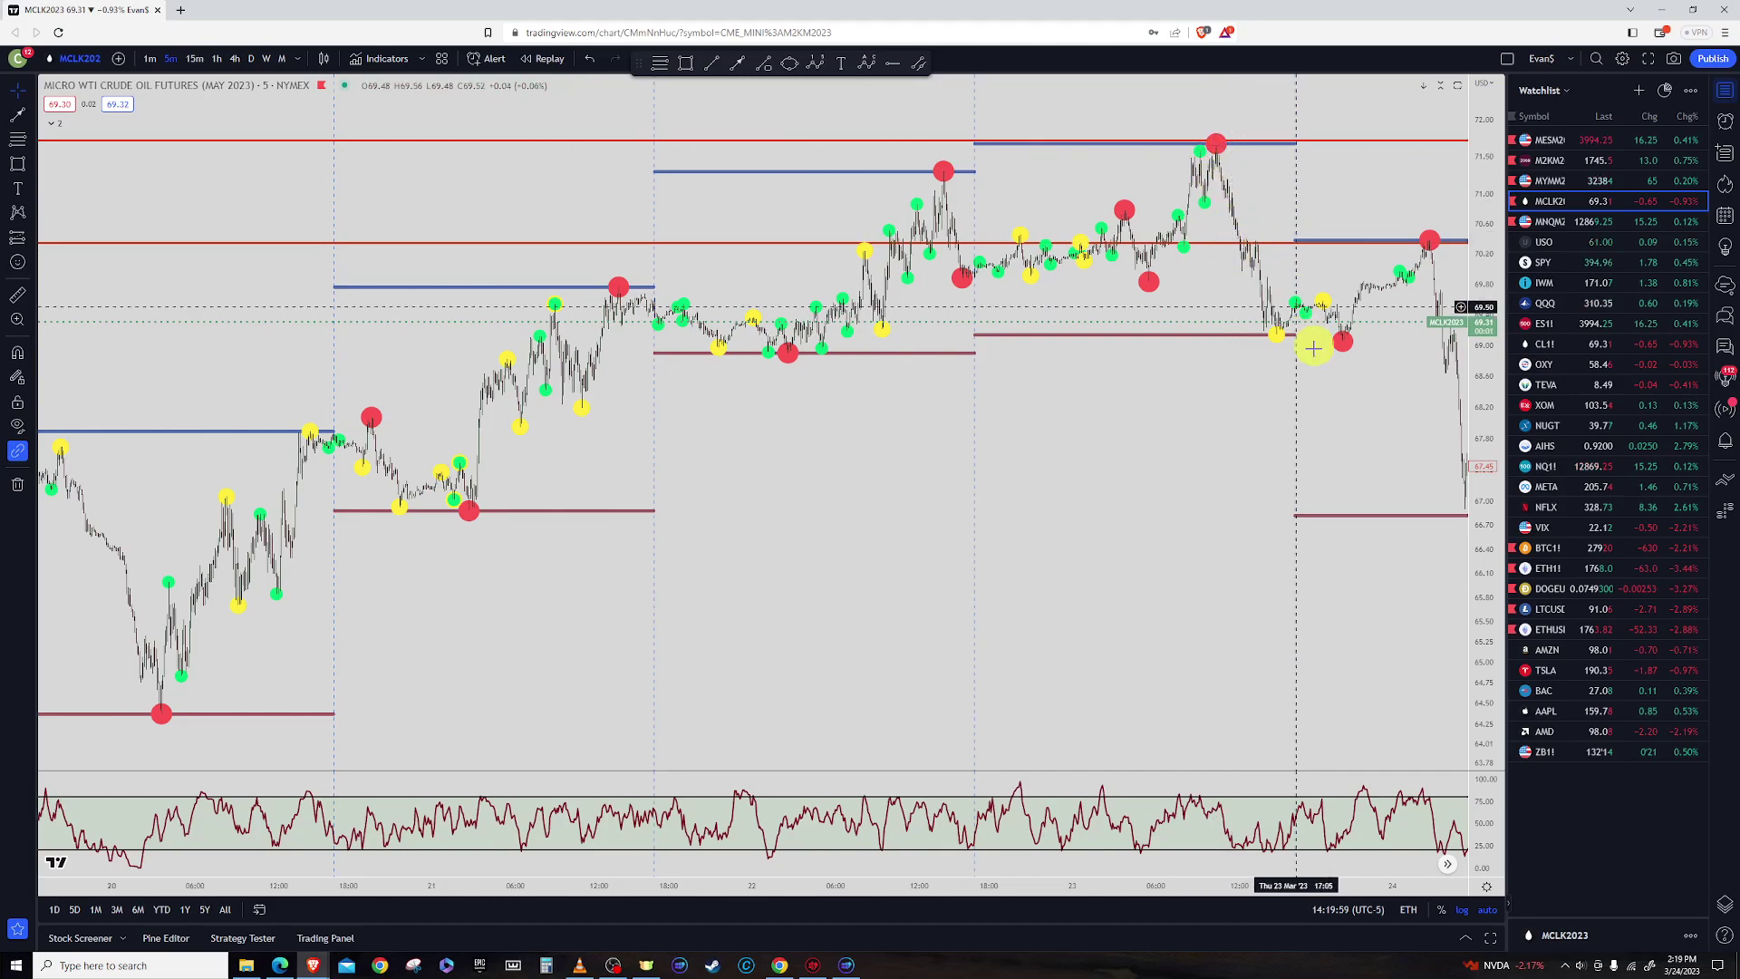
pyautogui.moveTo(1251, 437); pyautogui.dragTo(814, 445)
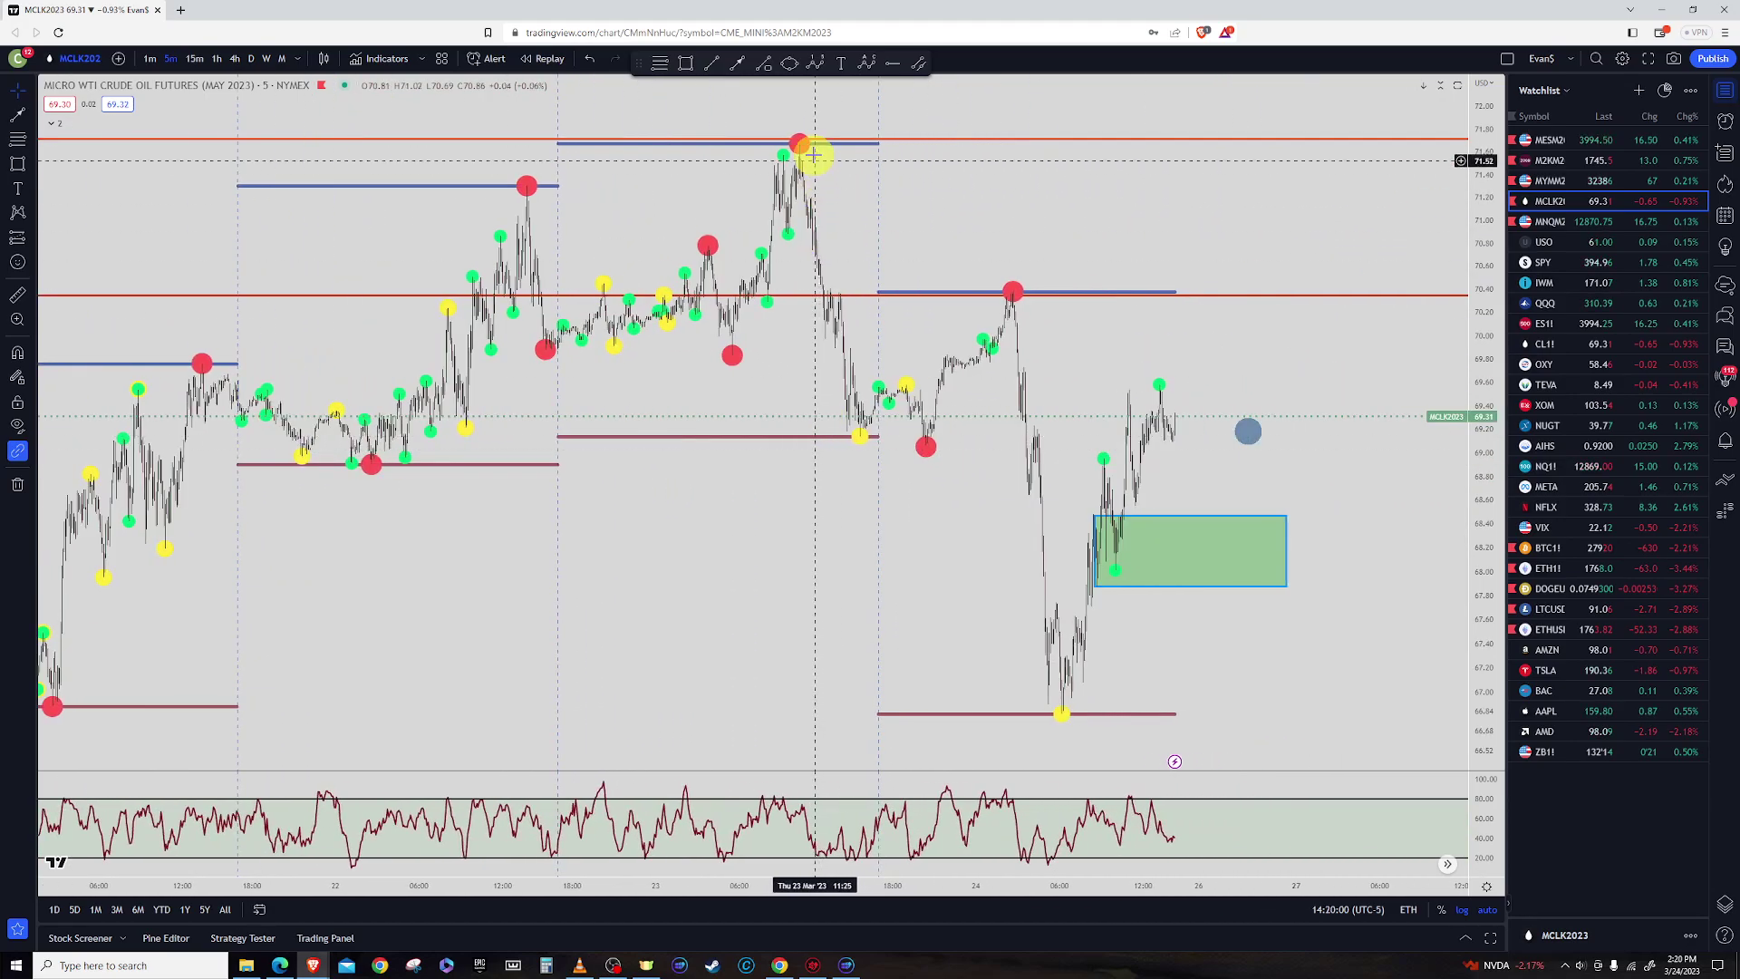
pyautogui.click(854, 294)
pyautogui.press('Delete')
# Examine crude oil's March 24 rebound through the small green box, switching the chart to the 15-minute timeframe
pyautogui.scroll(12, 1181, 347)
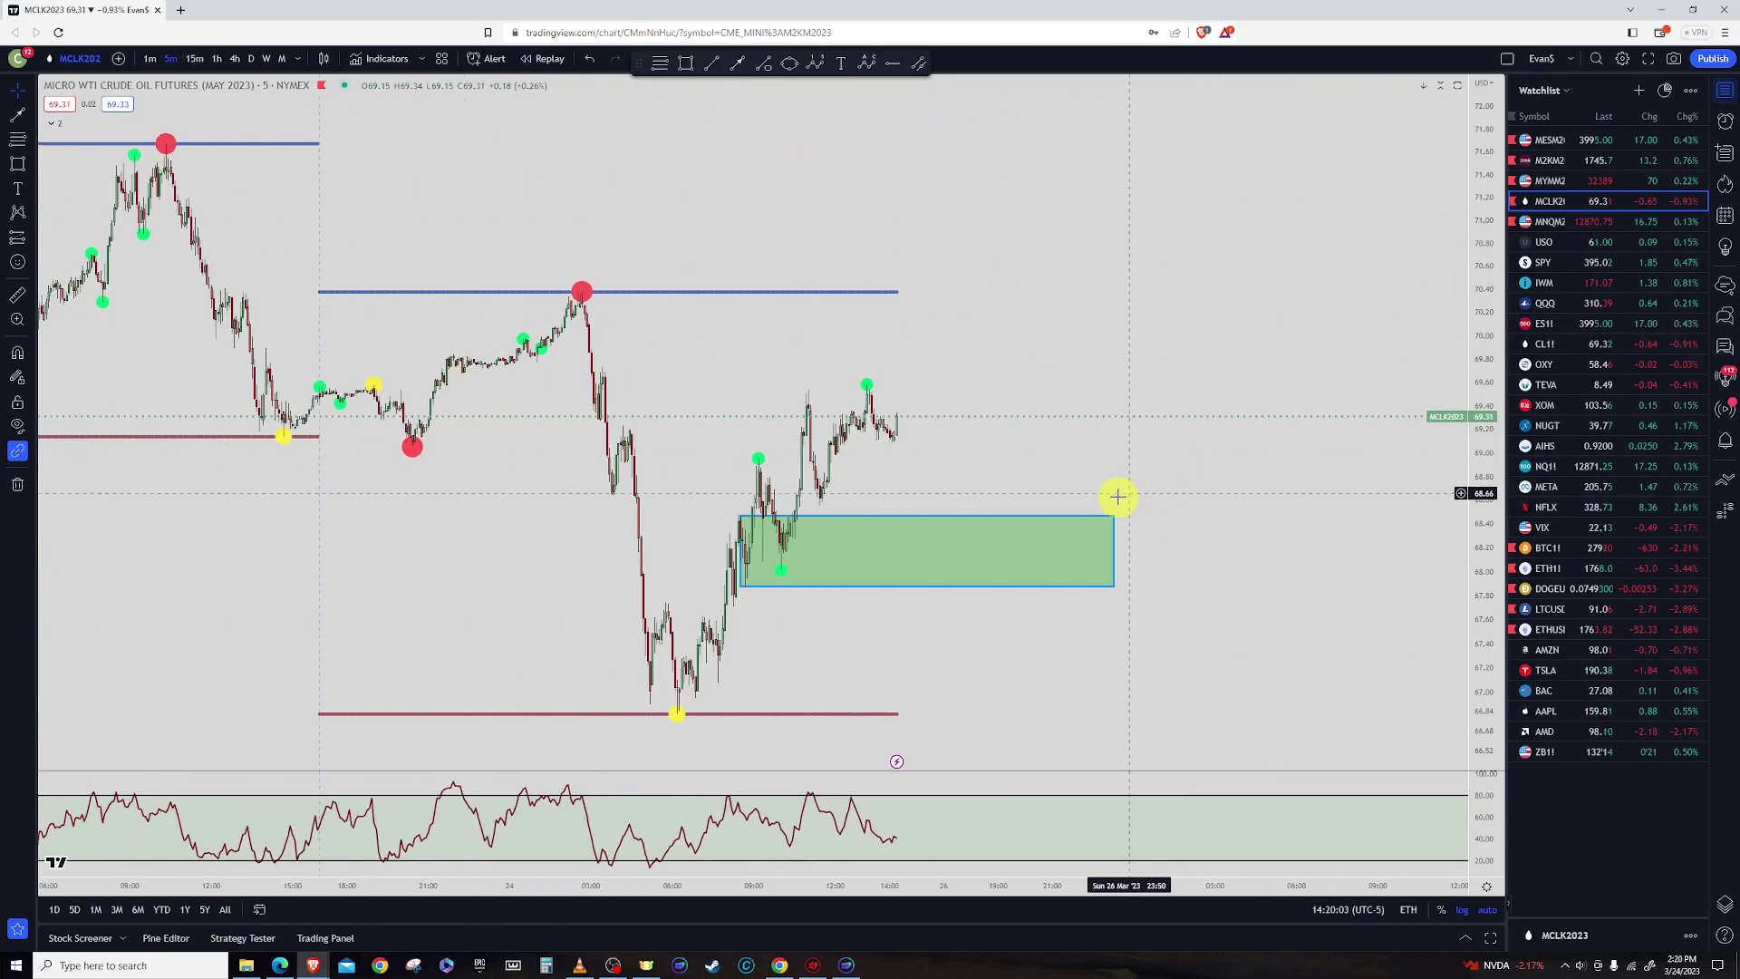
pyautogui.moveTo(660, 384); pyautogui.dragTo(1457, 453)
pyautogui.scroll(4, 807, 503)
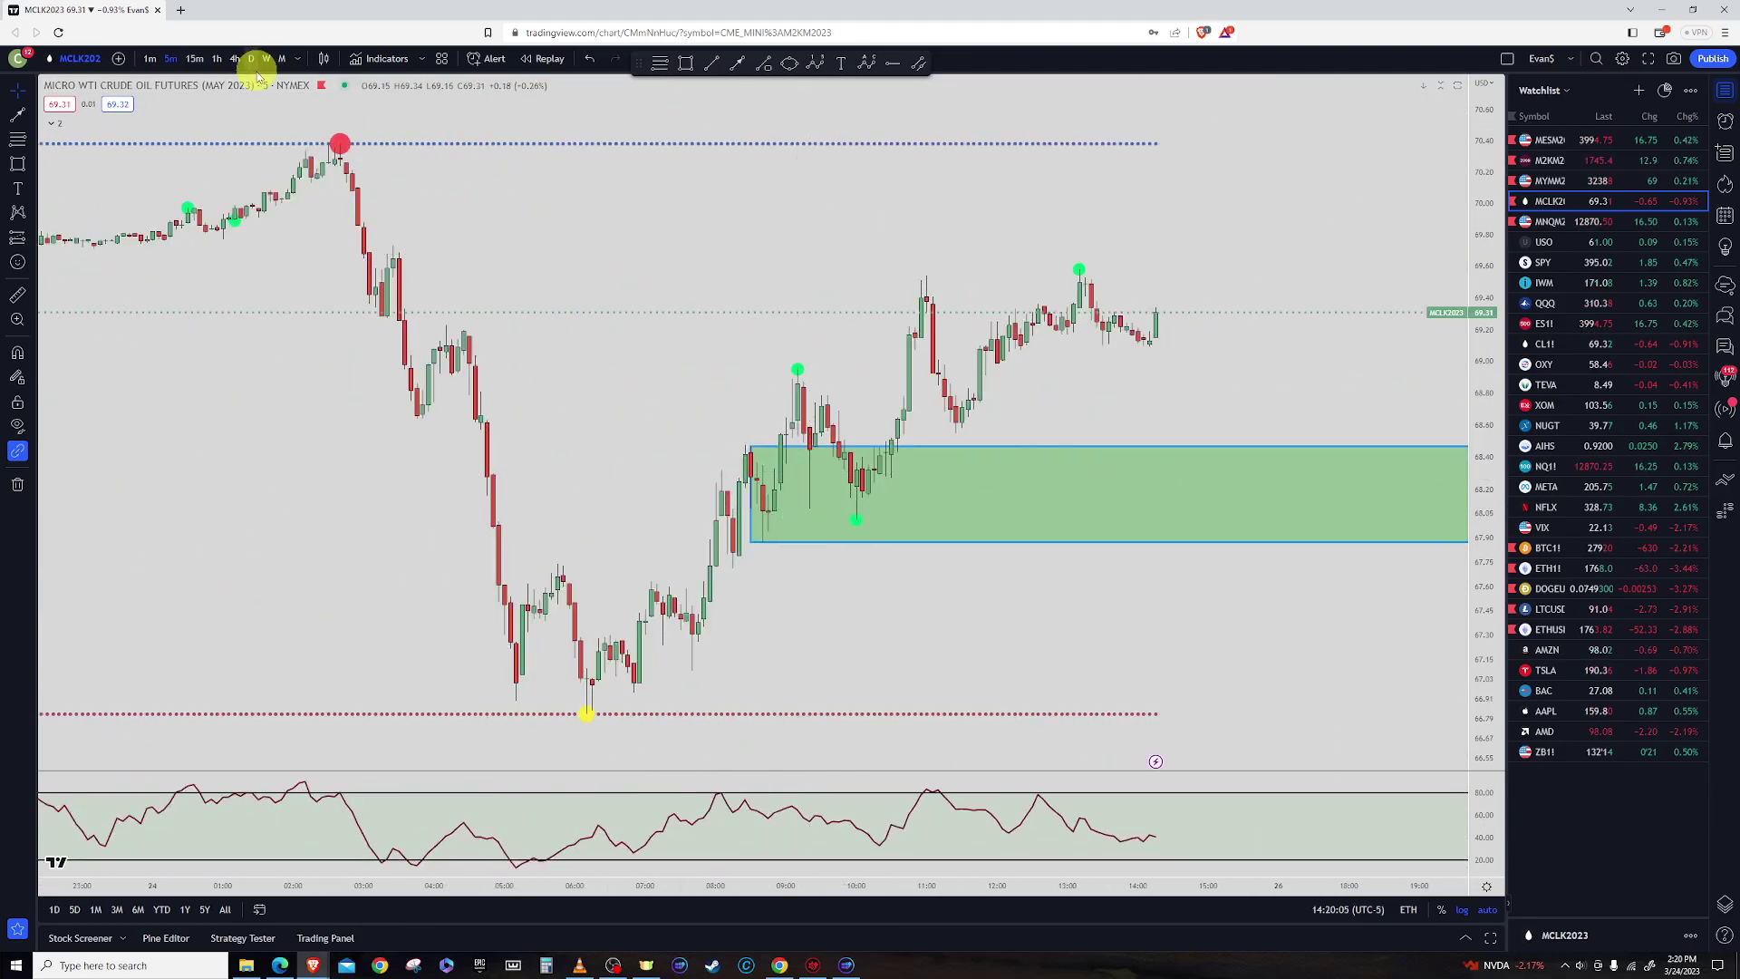
pyautogui.click(190, 59)
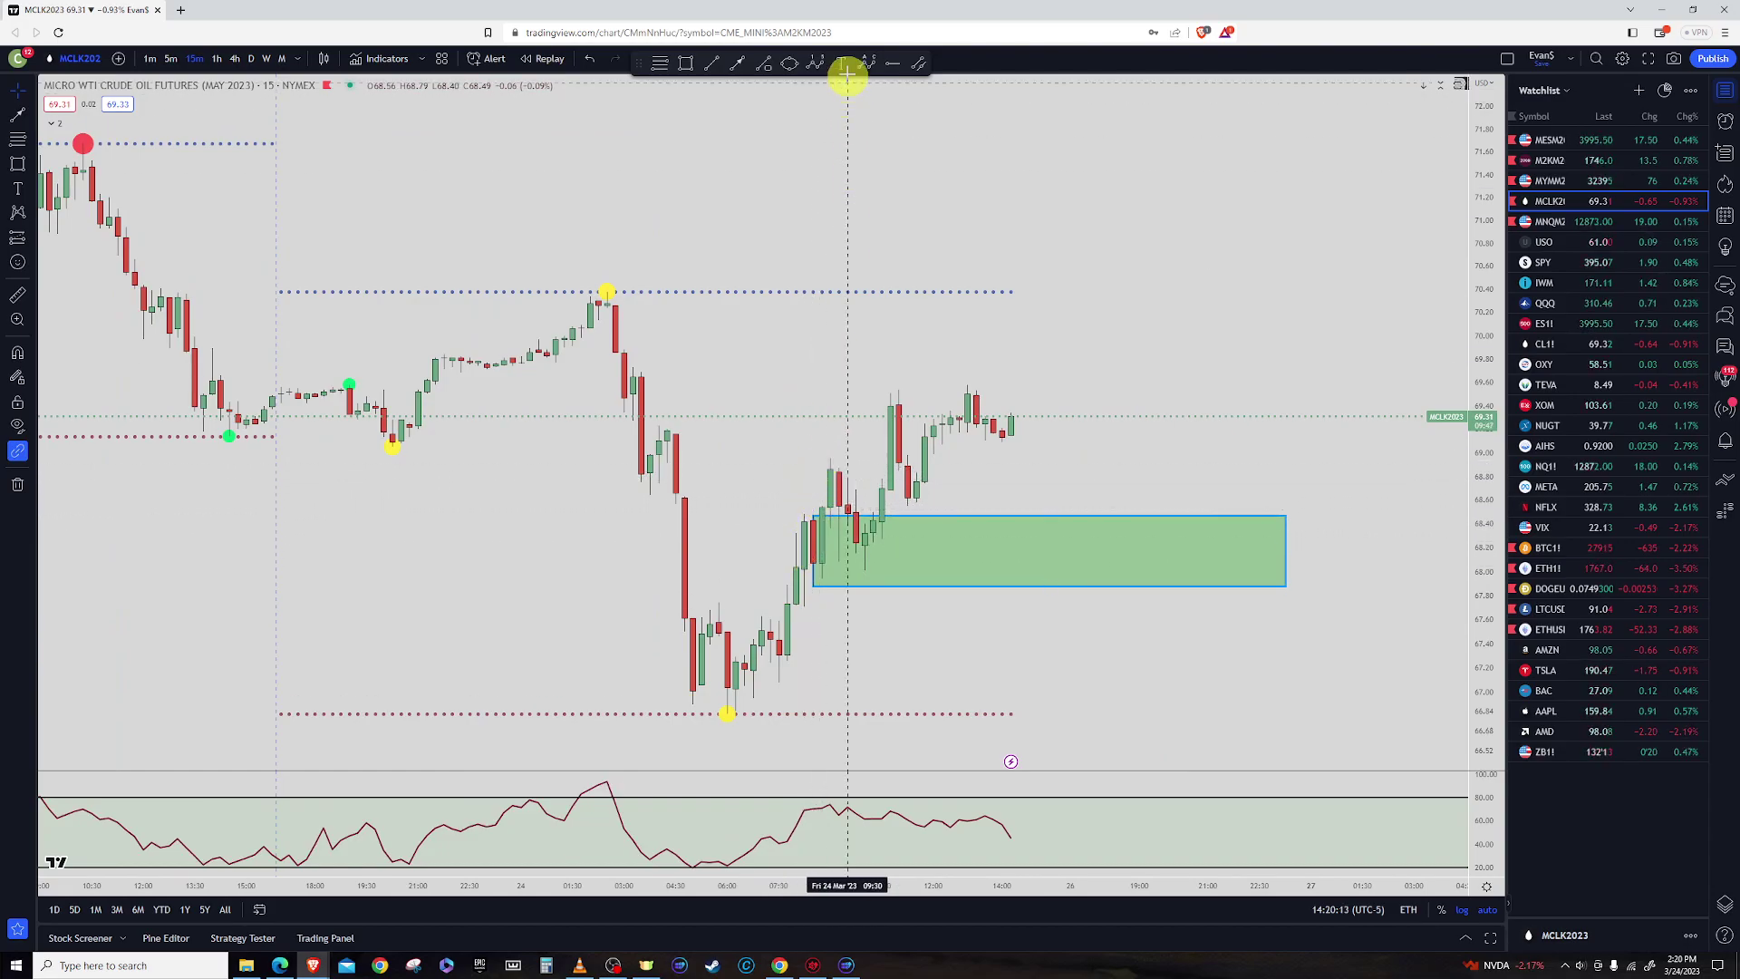
# Try a Fibonacci retracement from crude oil's March 24 high at 70.38 to the low at 66.84
pyautogui.click(763, 62)
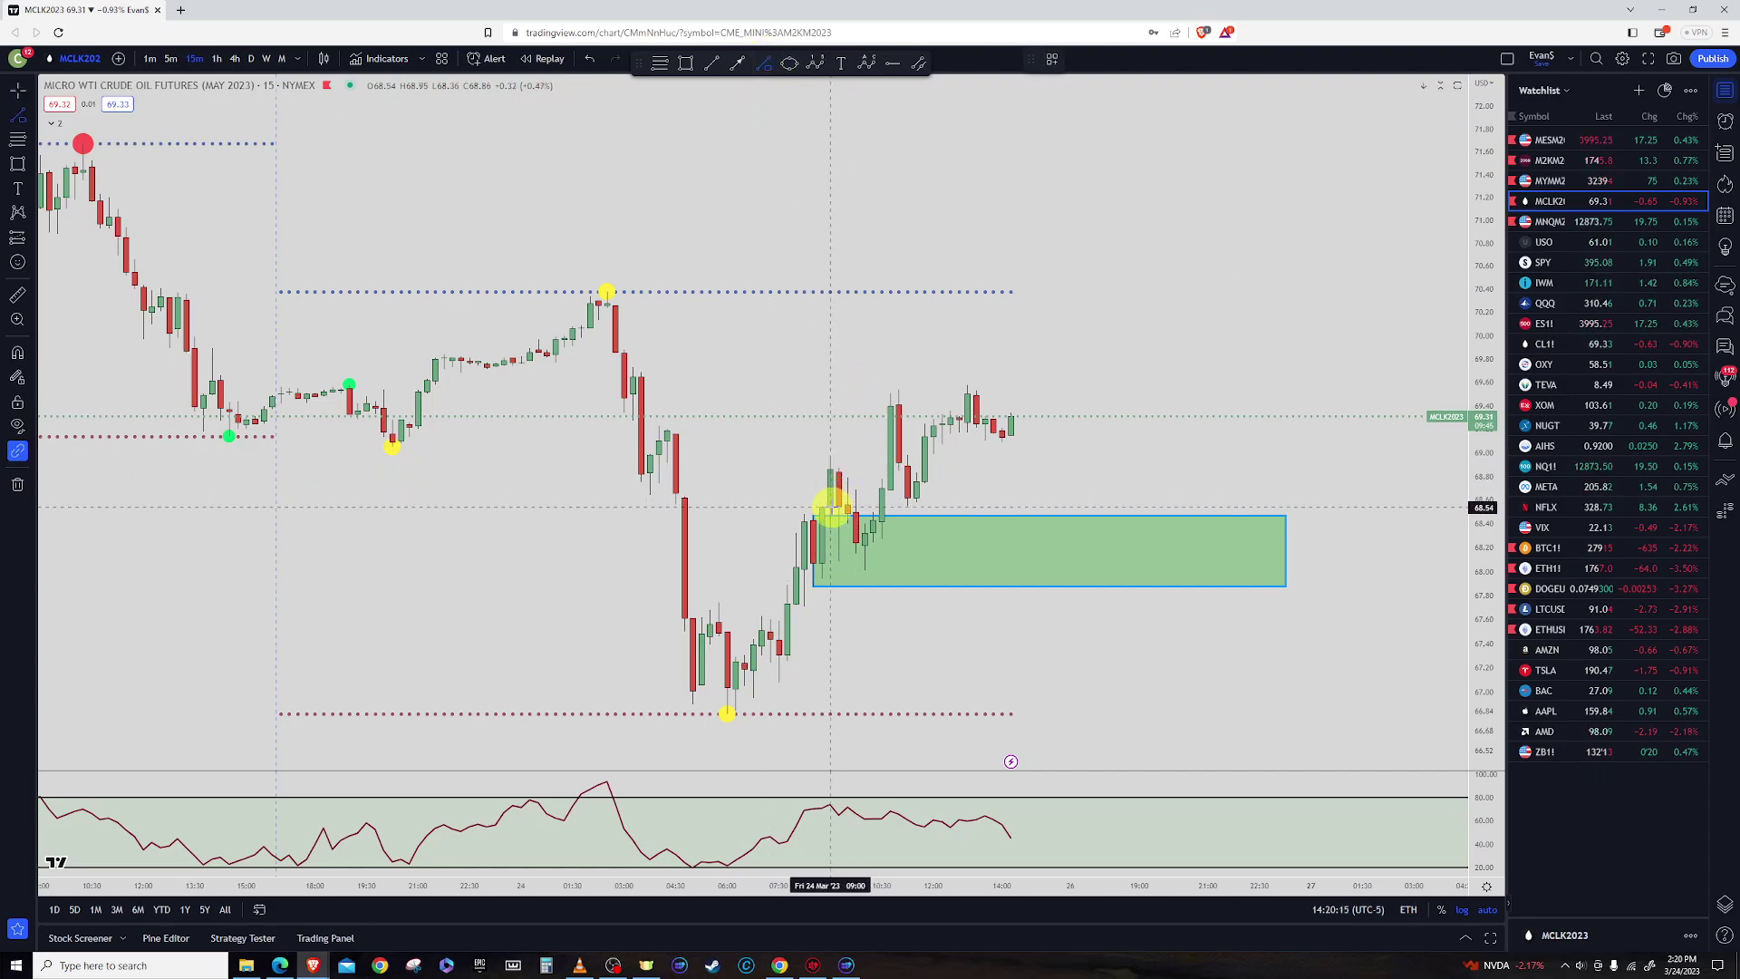
pyautogui.moveTo(606, 291)
pyautogui.mouseDown()
pyautogui.moveTo(691, 661)
pyautogui.moveTo(728, 721)
pyautogui.mouseUp()
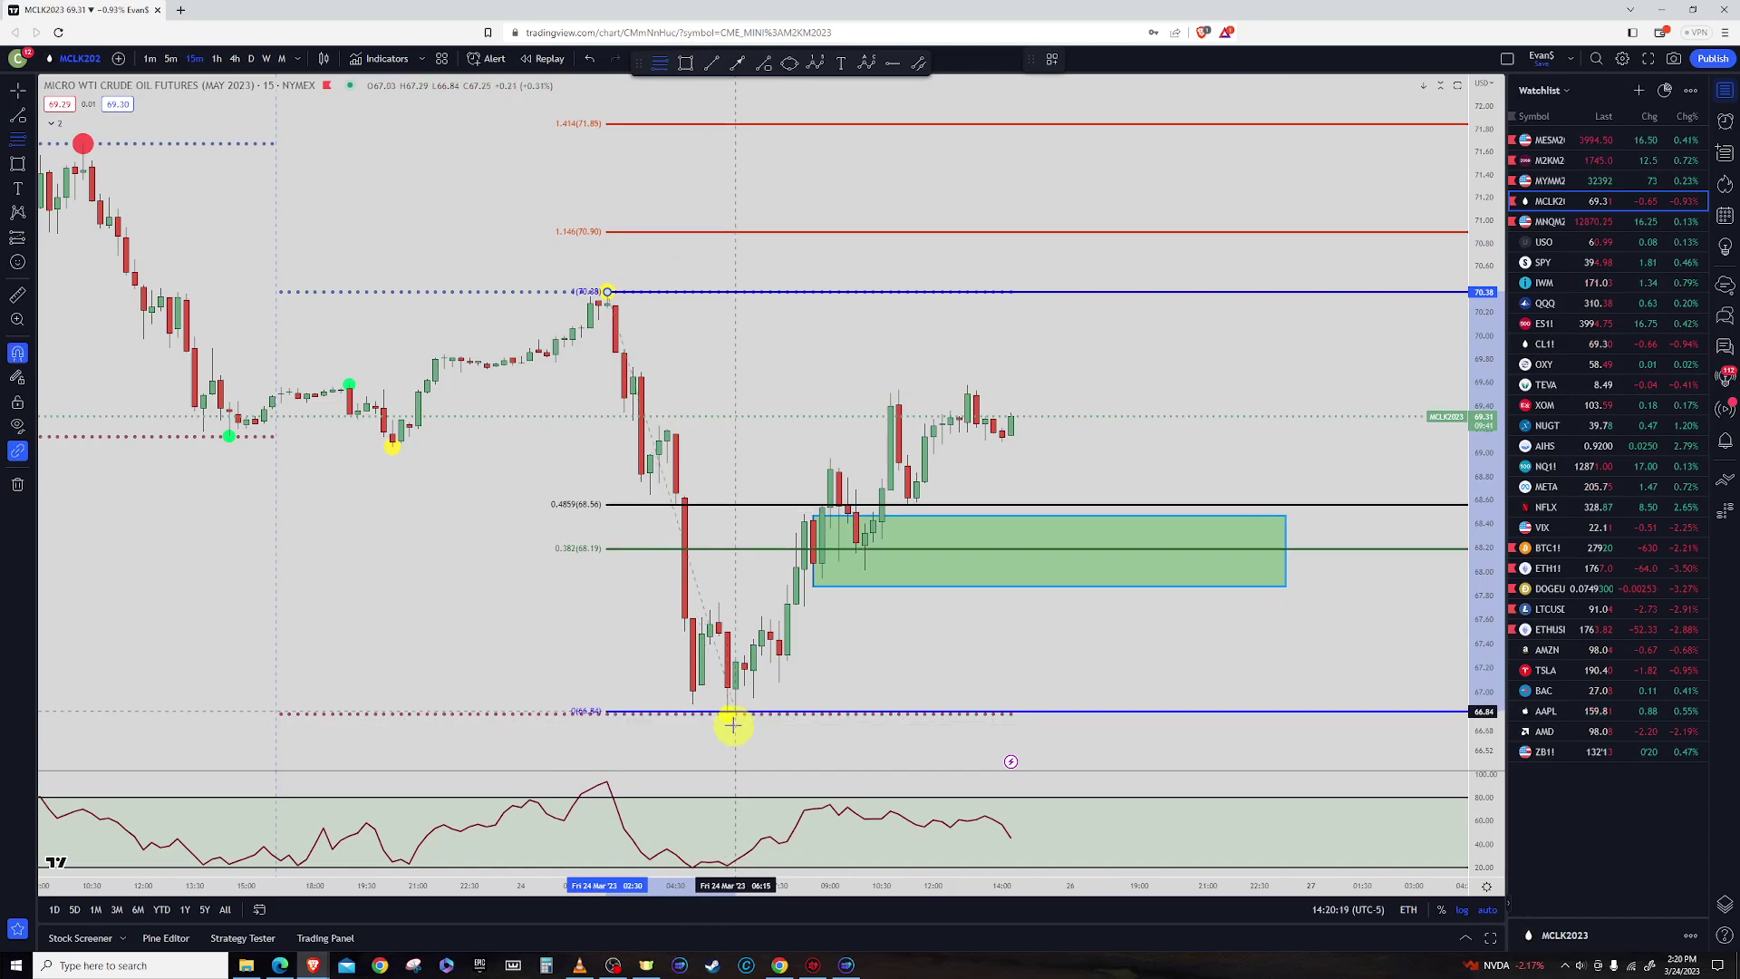
pyautogui.rightClick(733, 725)
# Measure the upper part of crude oil's March 24 09:00 candle with an info line starting at 68.53
pyautogui.click(769, 66)
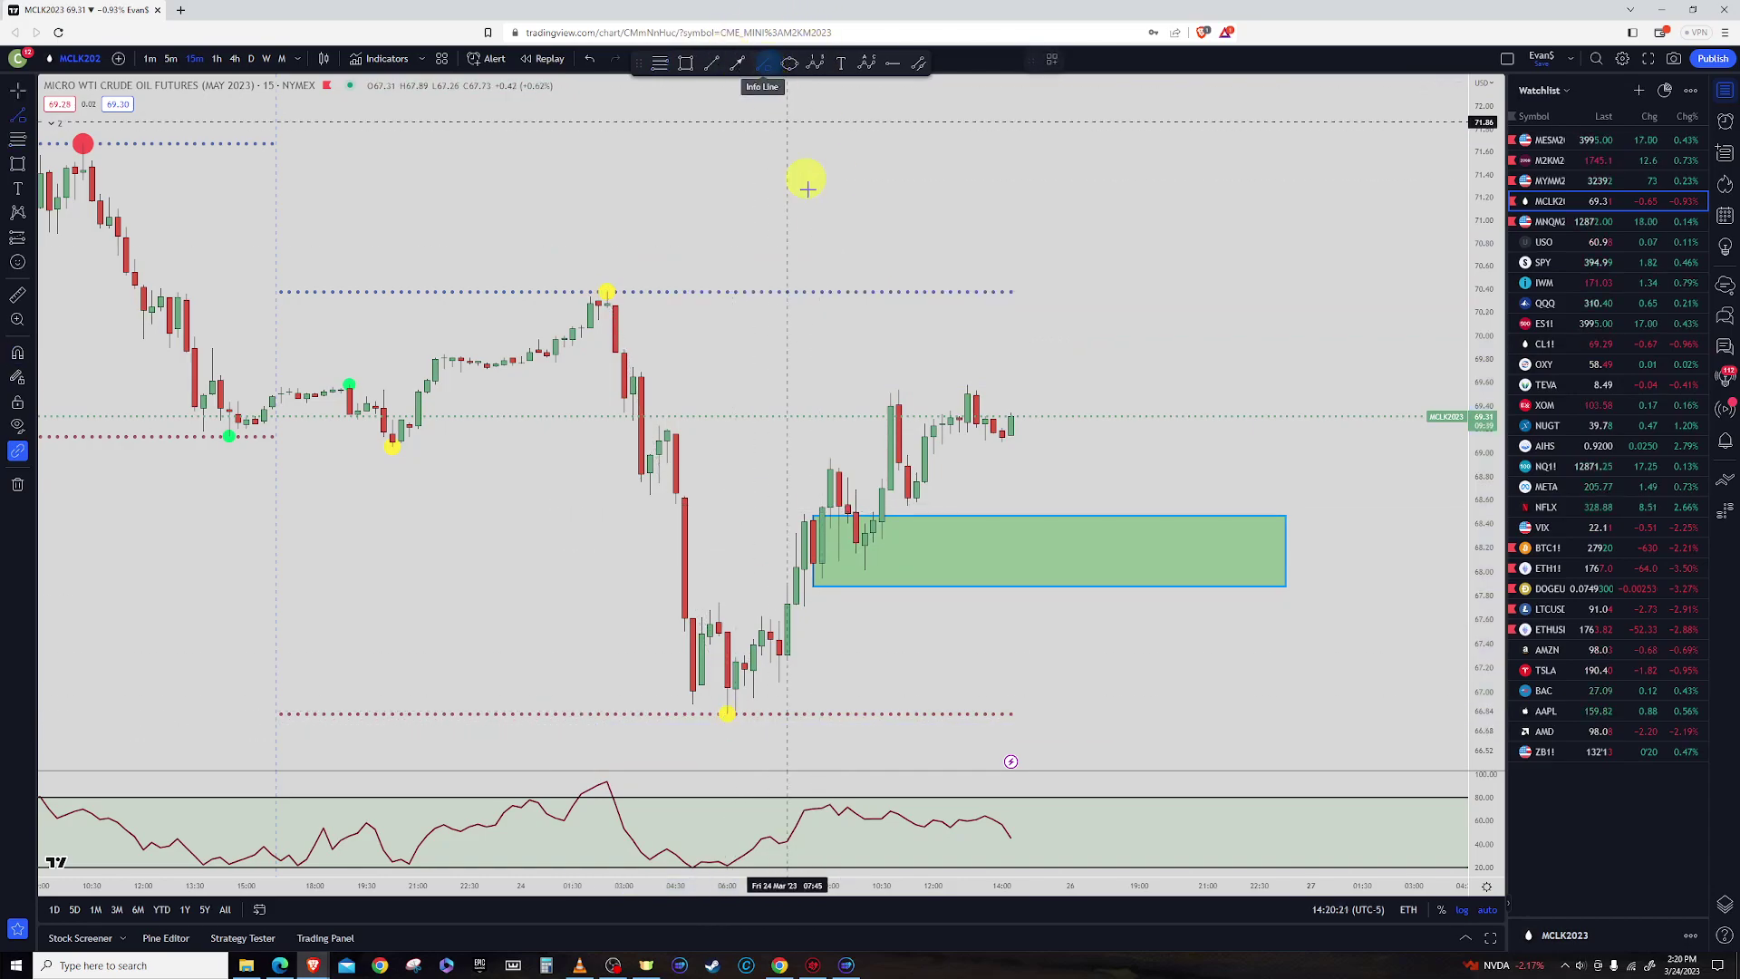
pyautogui.moveTo(831, 509); pyautogui.dragTo(831, 486)
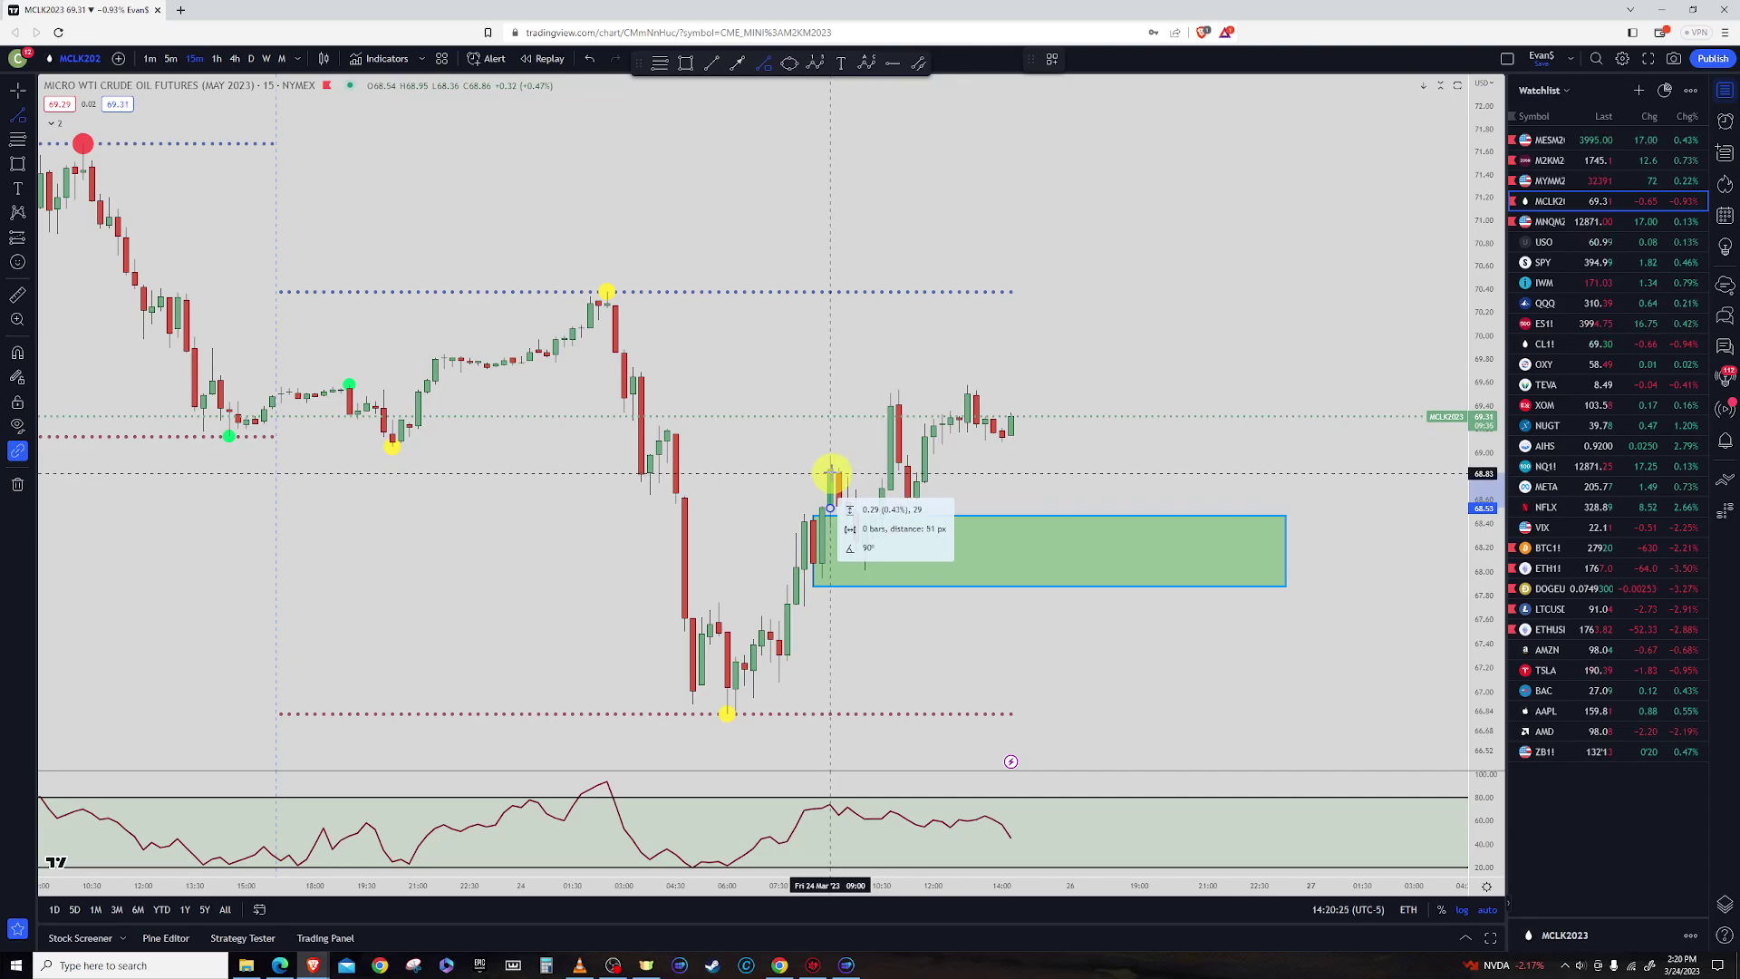
pyautogui.moveTo(833, 470); pyautogui.dragTo(854, 412)
pyautogui.scroll(-3, 854, 412)
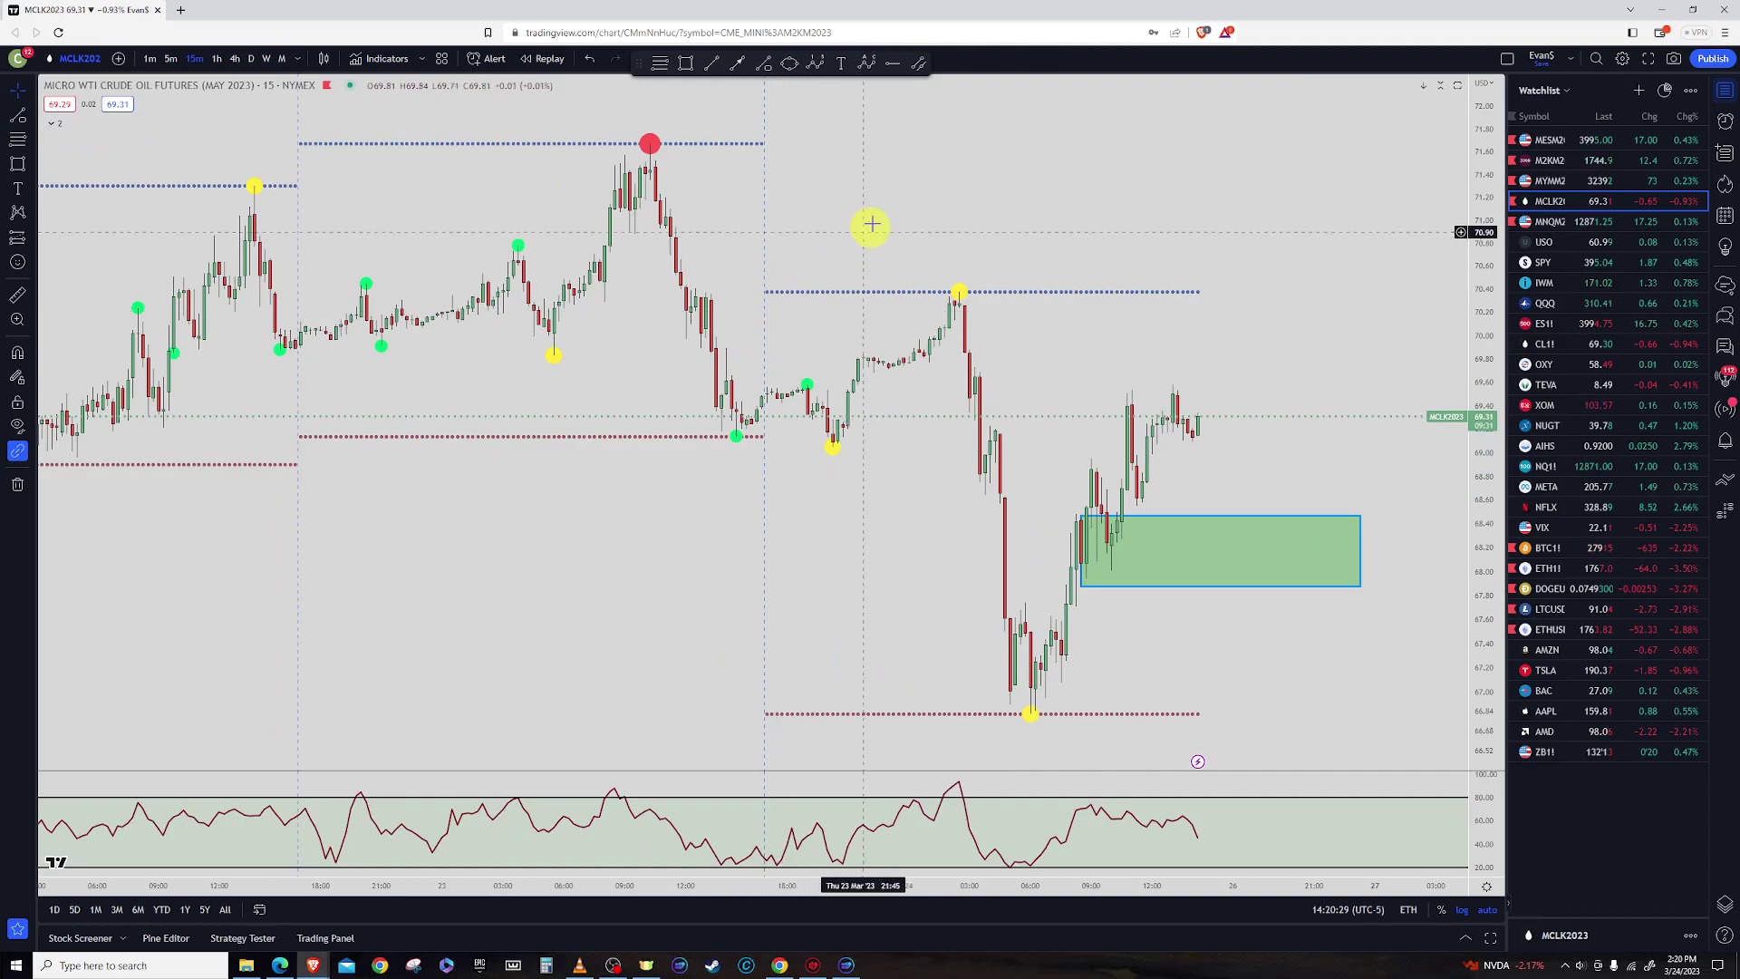
# Review crude oil on the daily and weekly timeframes, and return to the 5-minute chart to view its mid-to-late March sessions
pyautogui.click(259, 63)
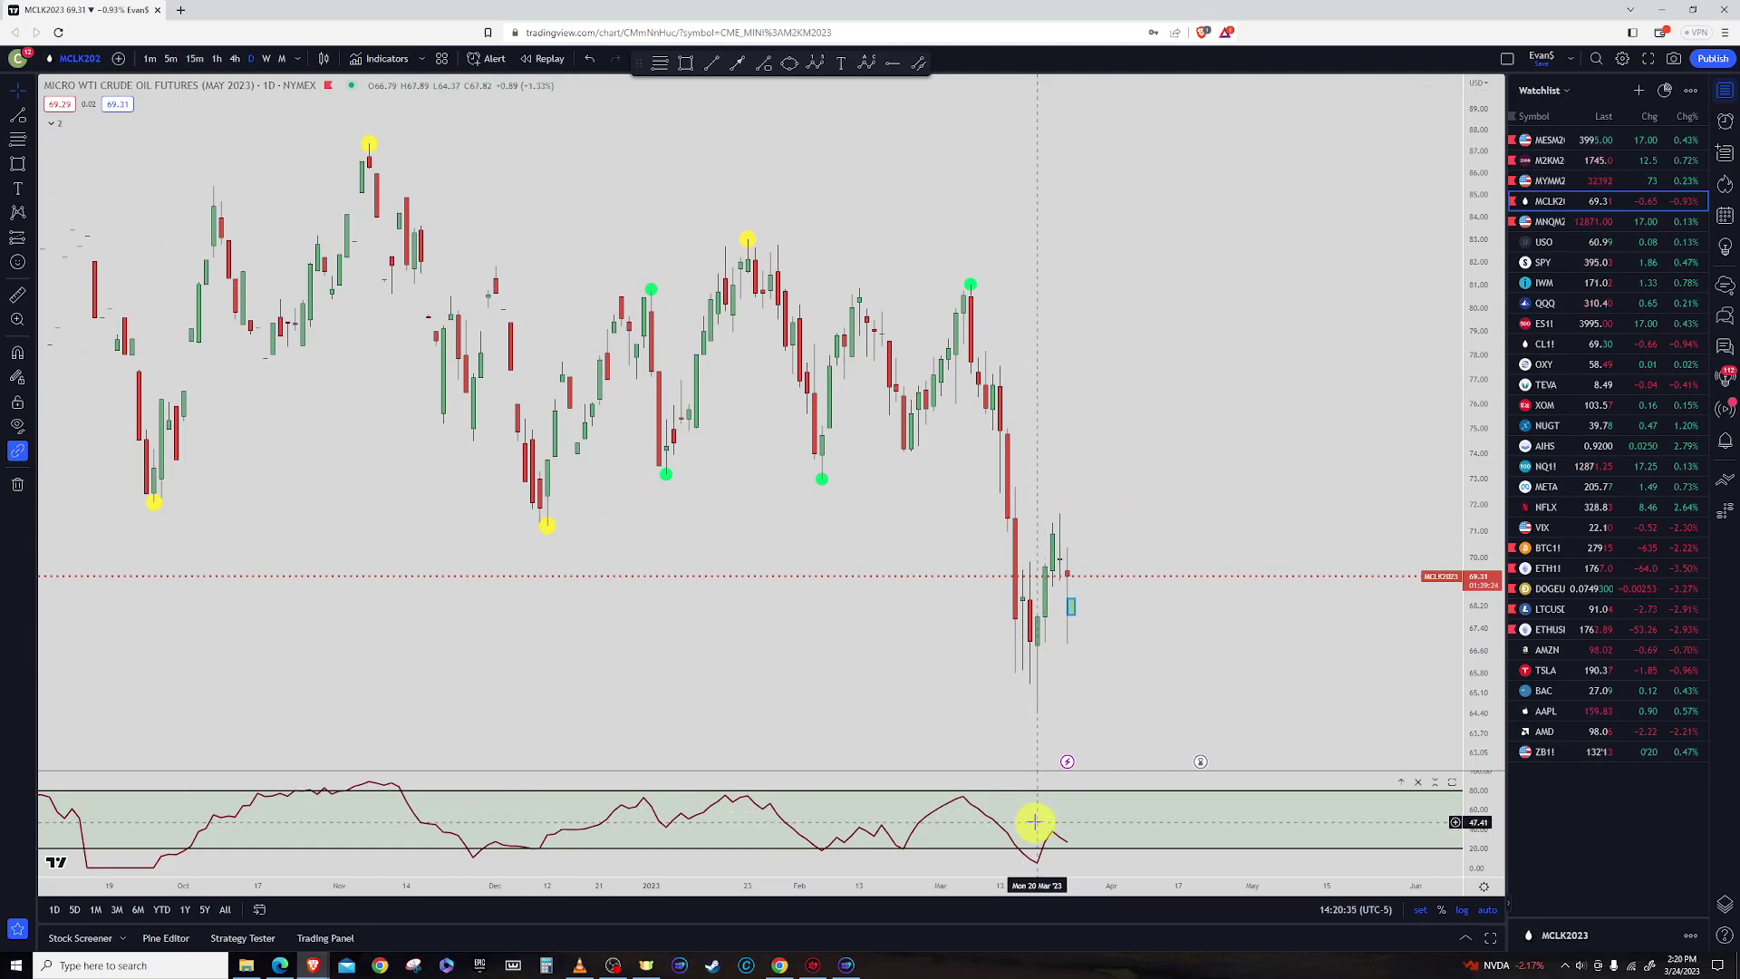
pyautogui.click(265, 58)
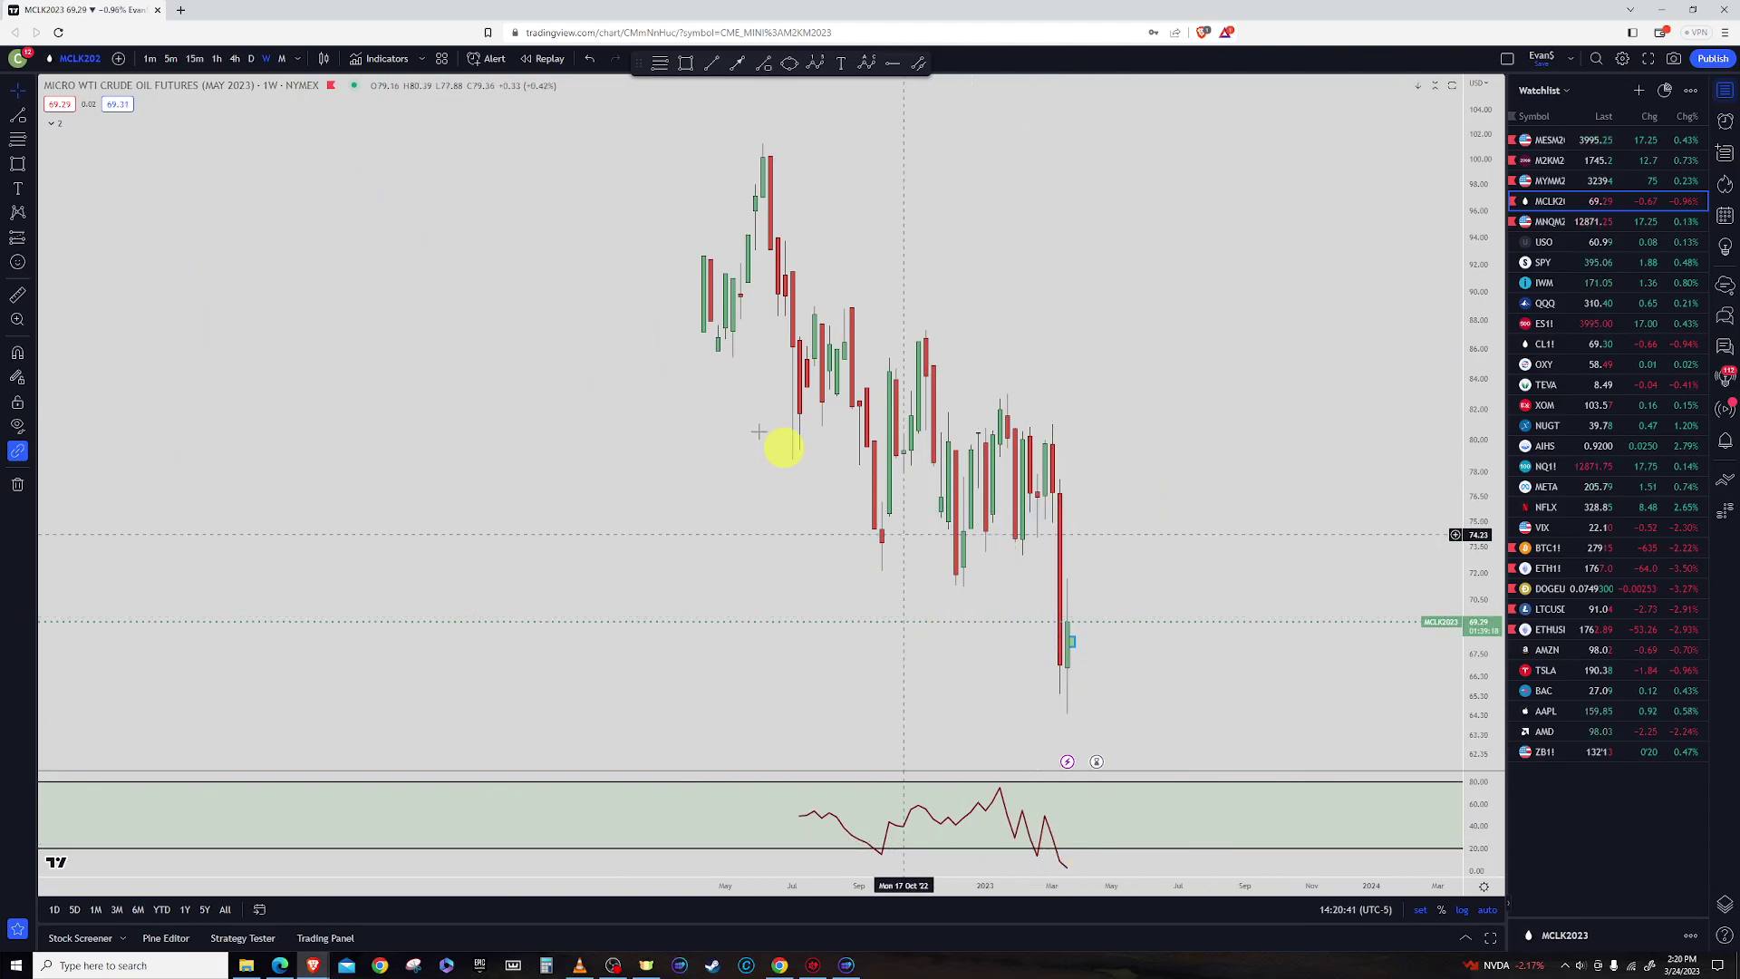
pyautogui.click(172, 63)
pyautogui.scroll(-5, 1001, 544)
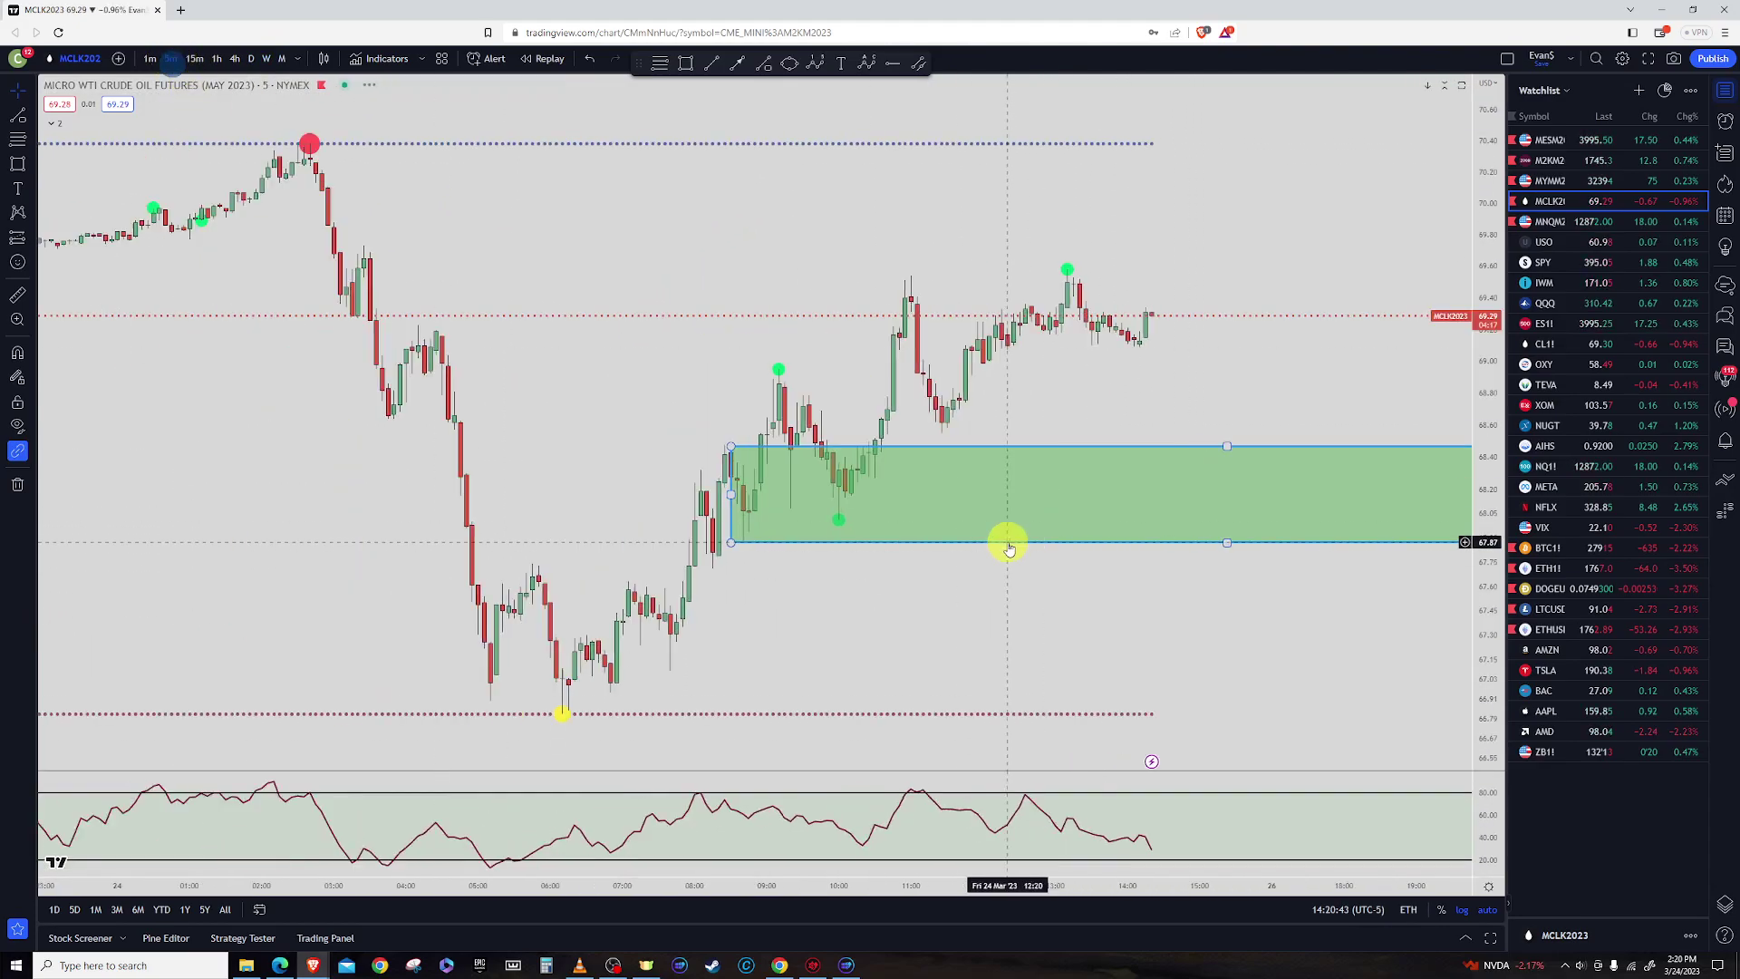
pyautogui.scroll(-5, 828, 205)
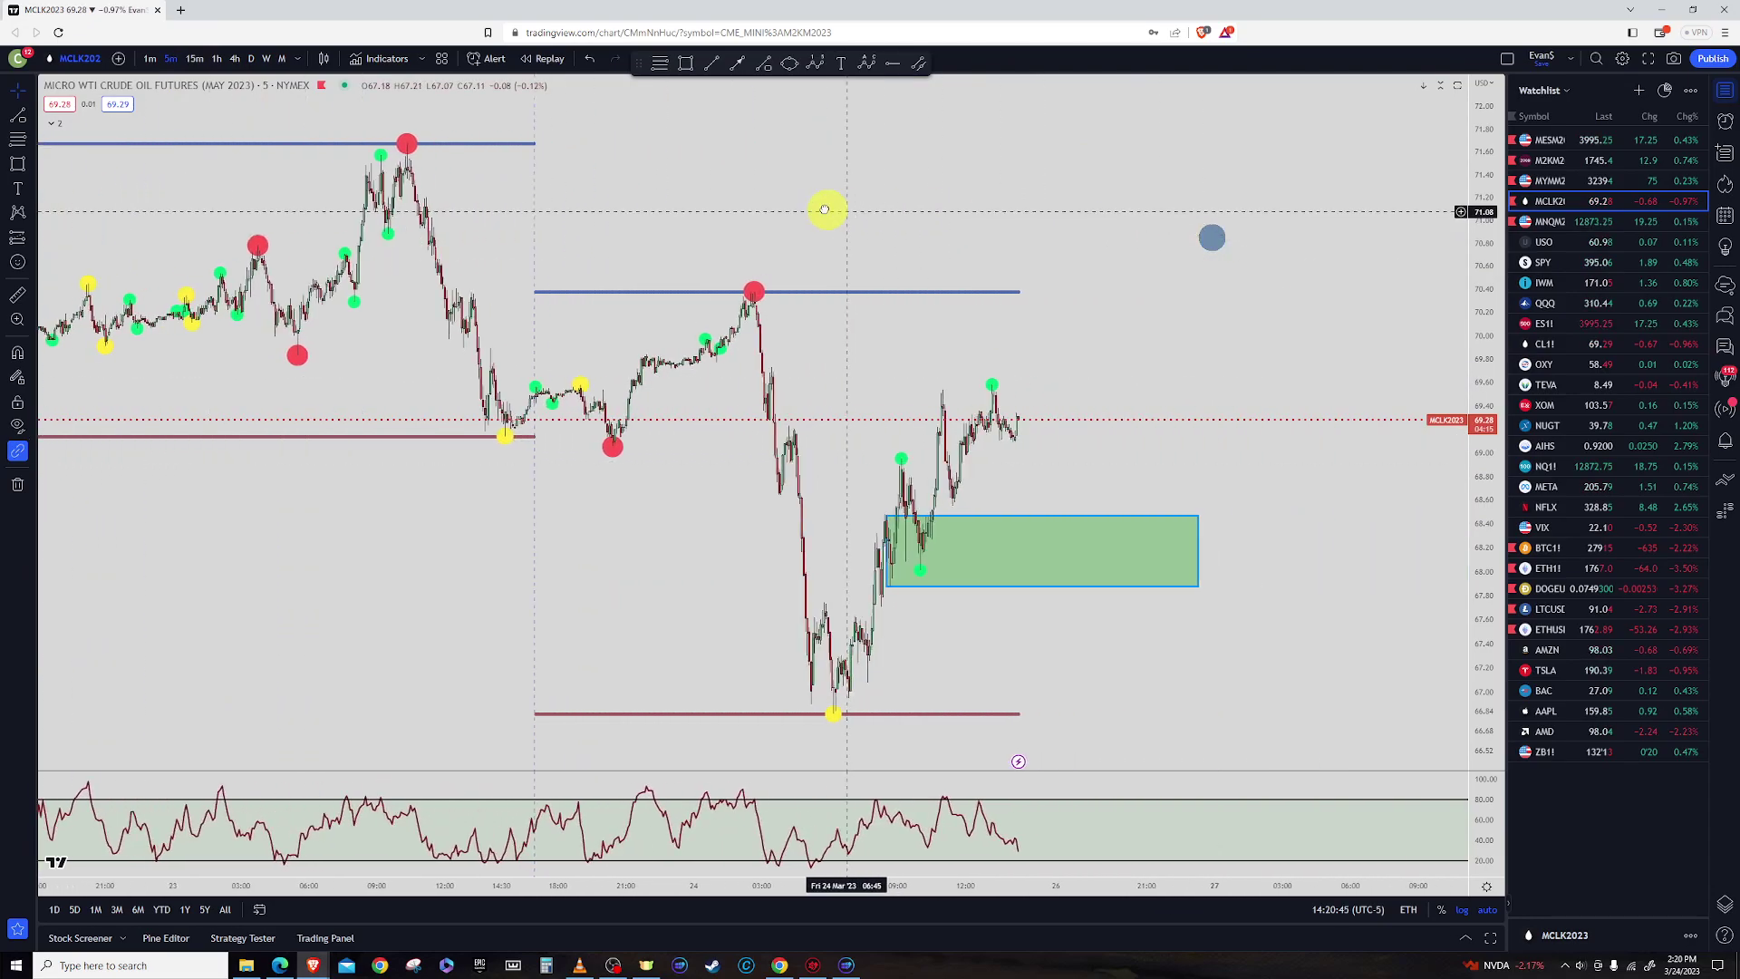
pyautogui.scroll(-4, 1001, 328)
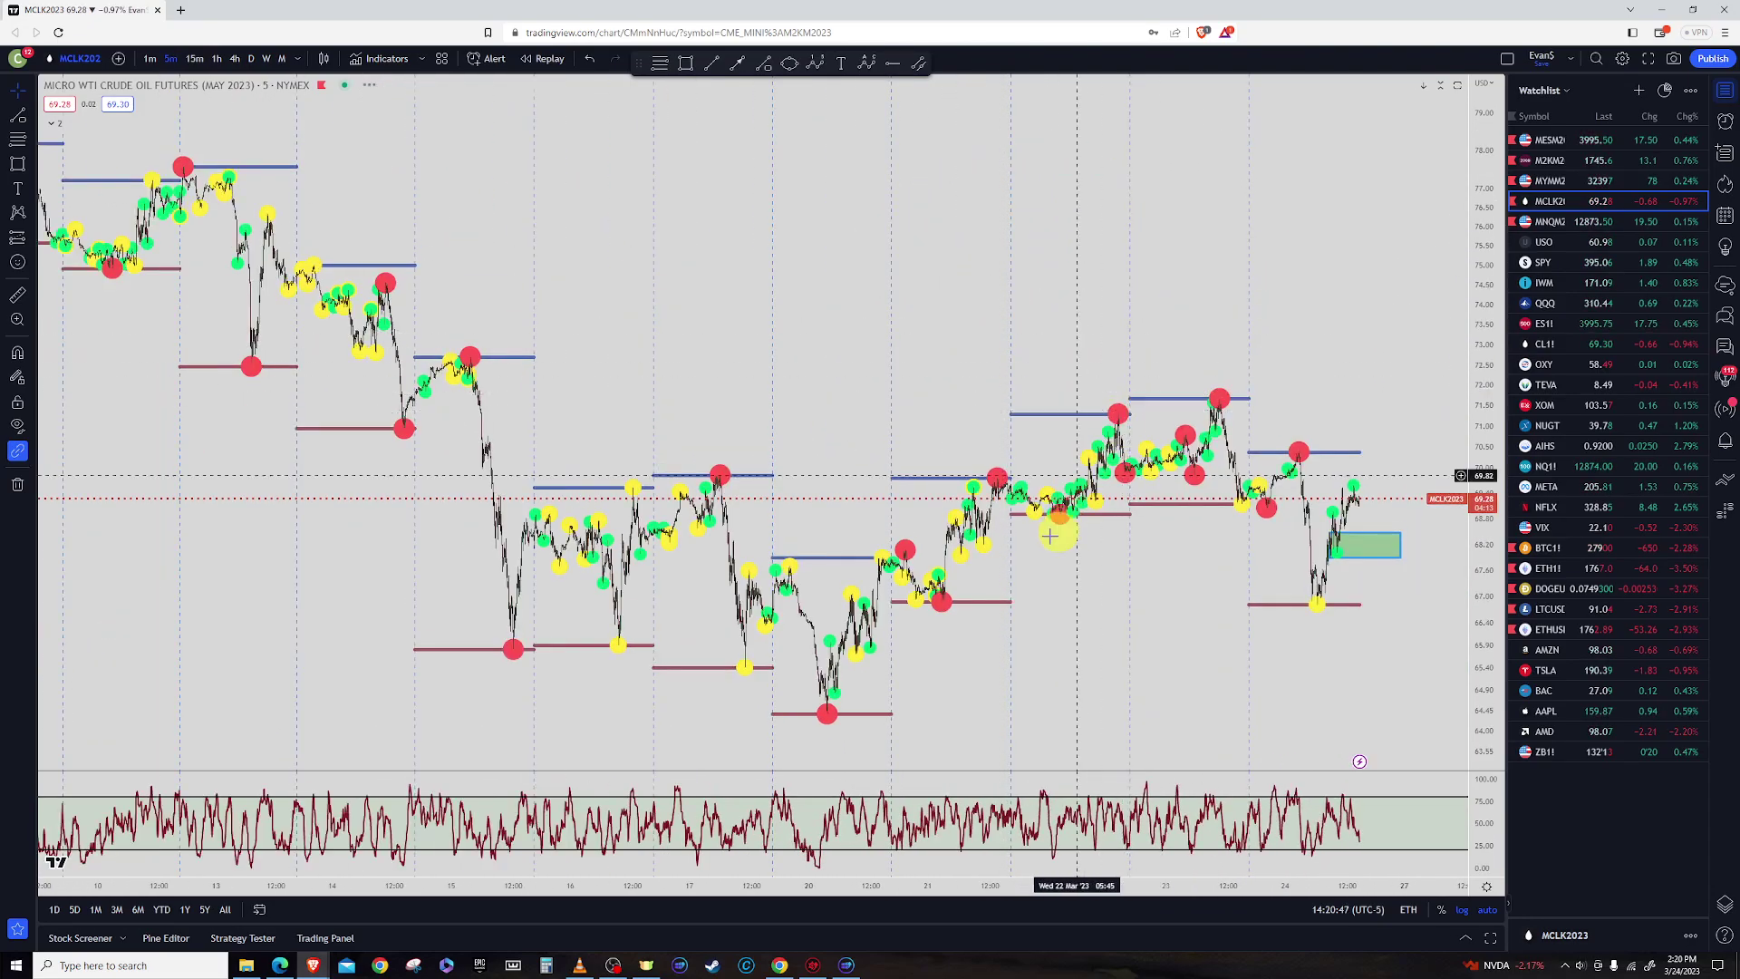
pyautogui.moveTo(1302, 289); pyautogui.dragTo(1130, 279)
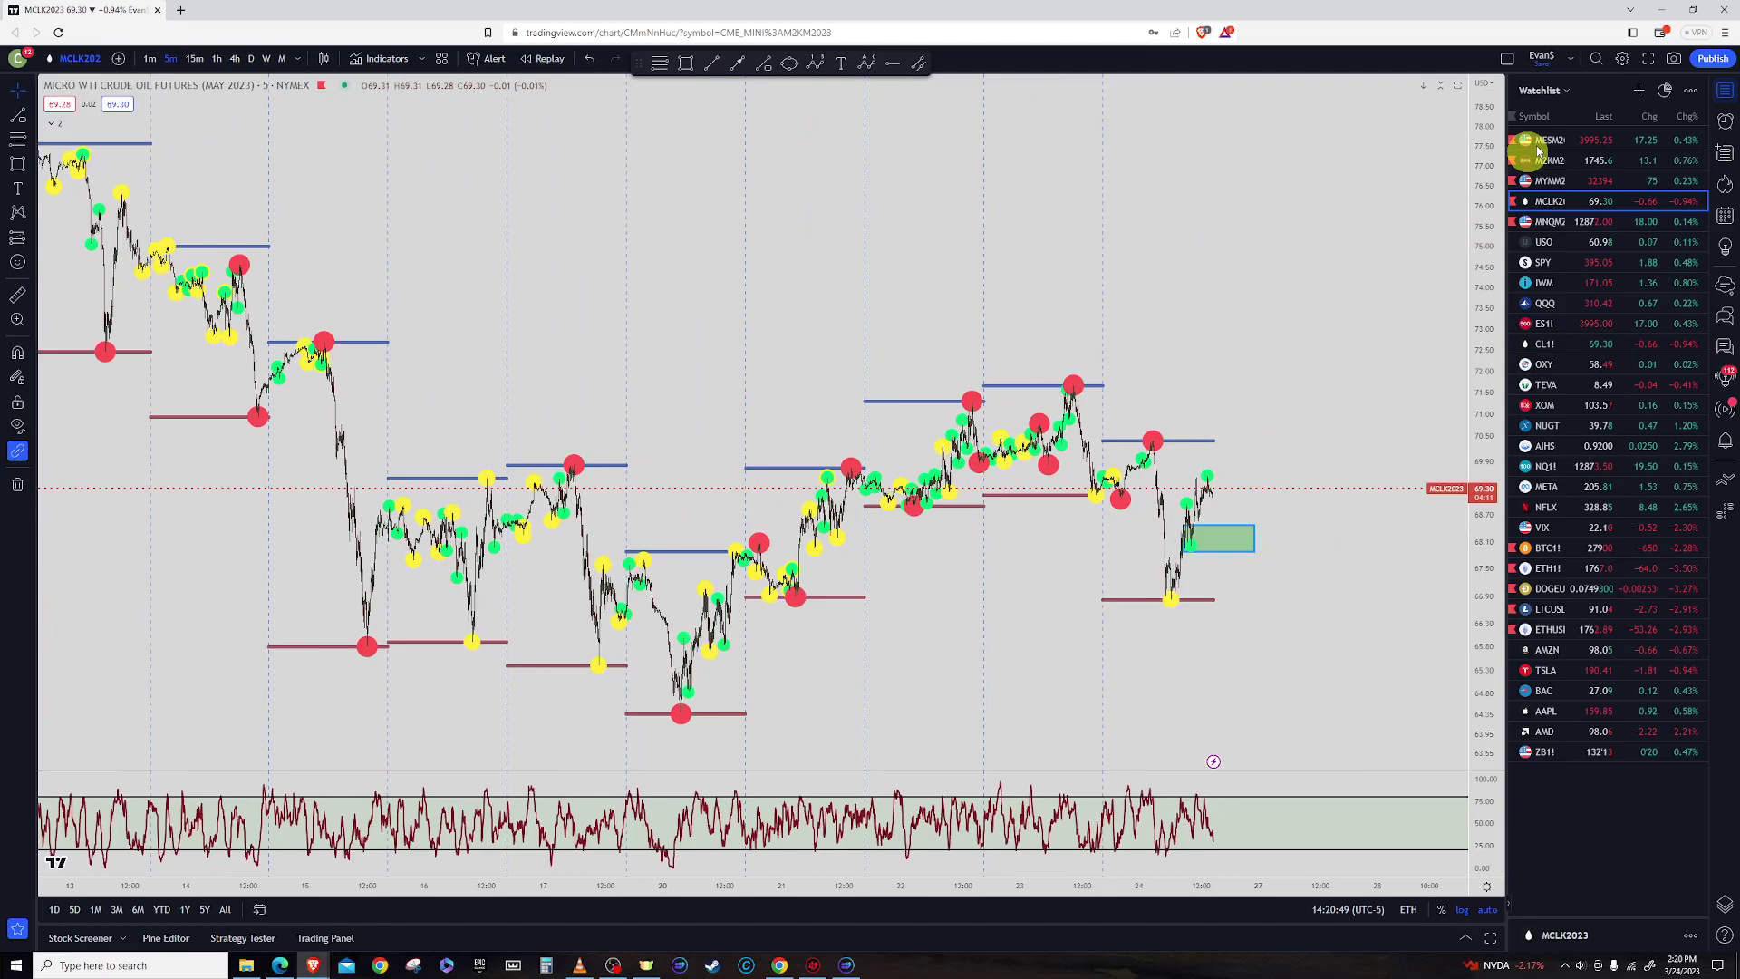
# Look at the Russell 2000 chart again, and switch to Bitcoin CME Futures on the daily timeframe
pyautogui.click(1560, 164)
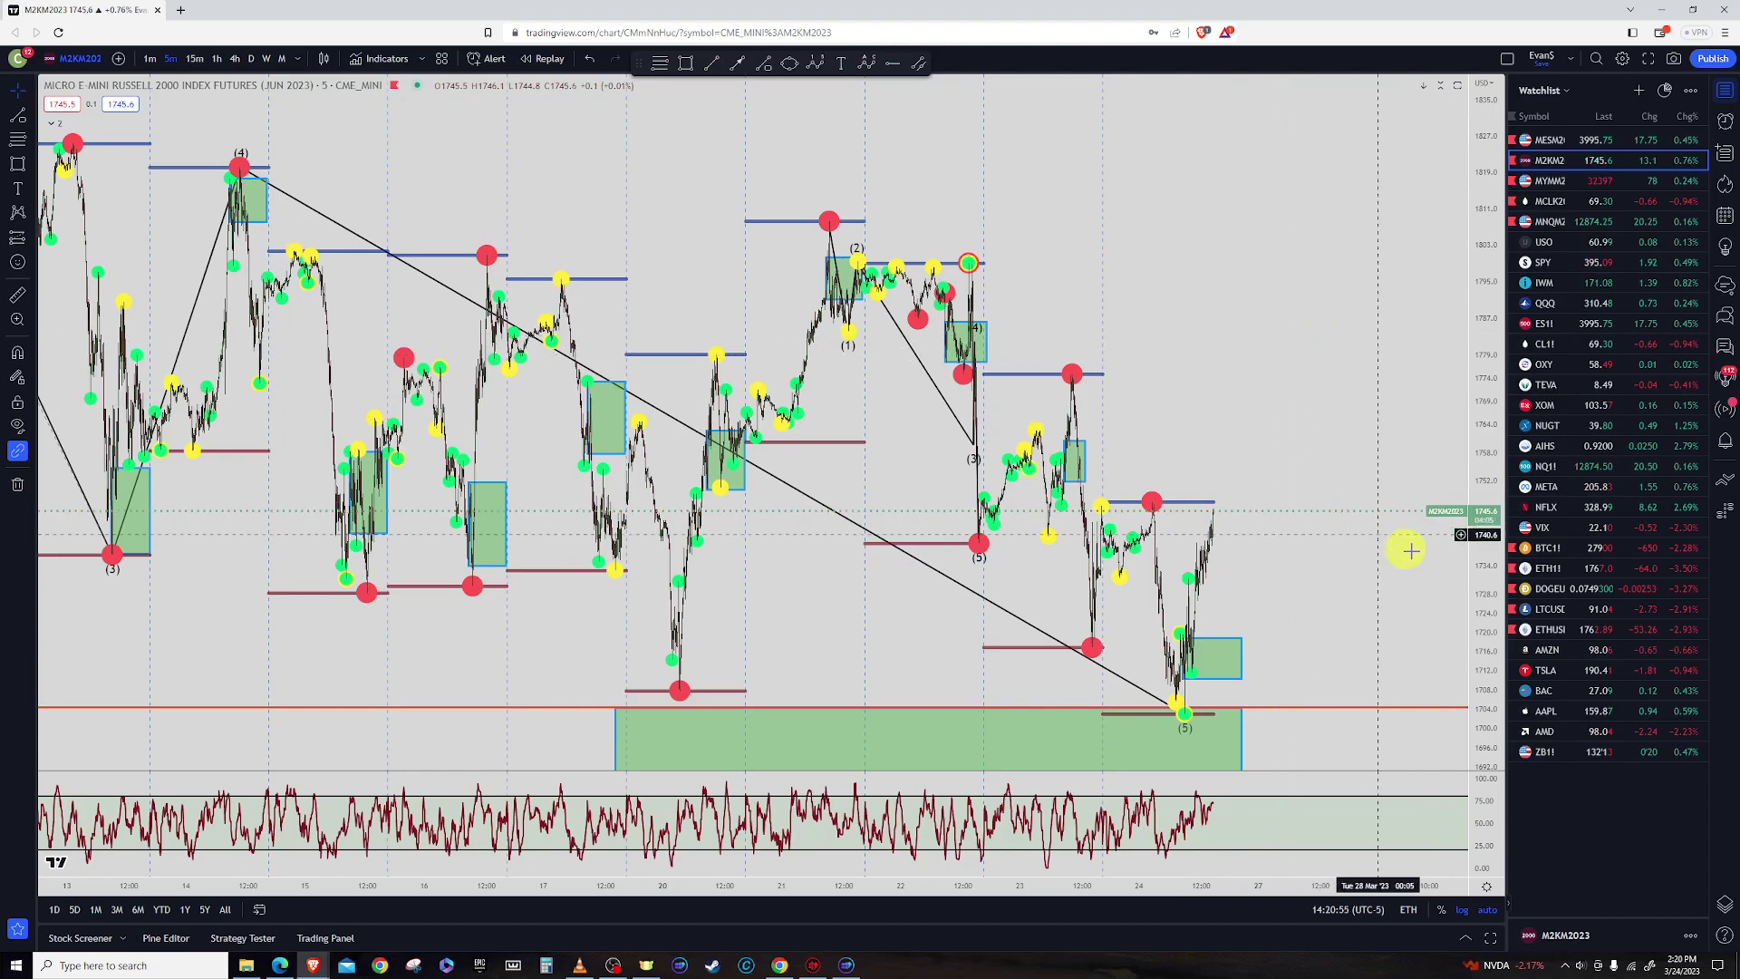
pyautogui.click(1583, 559)
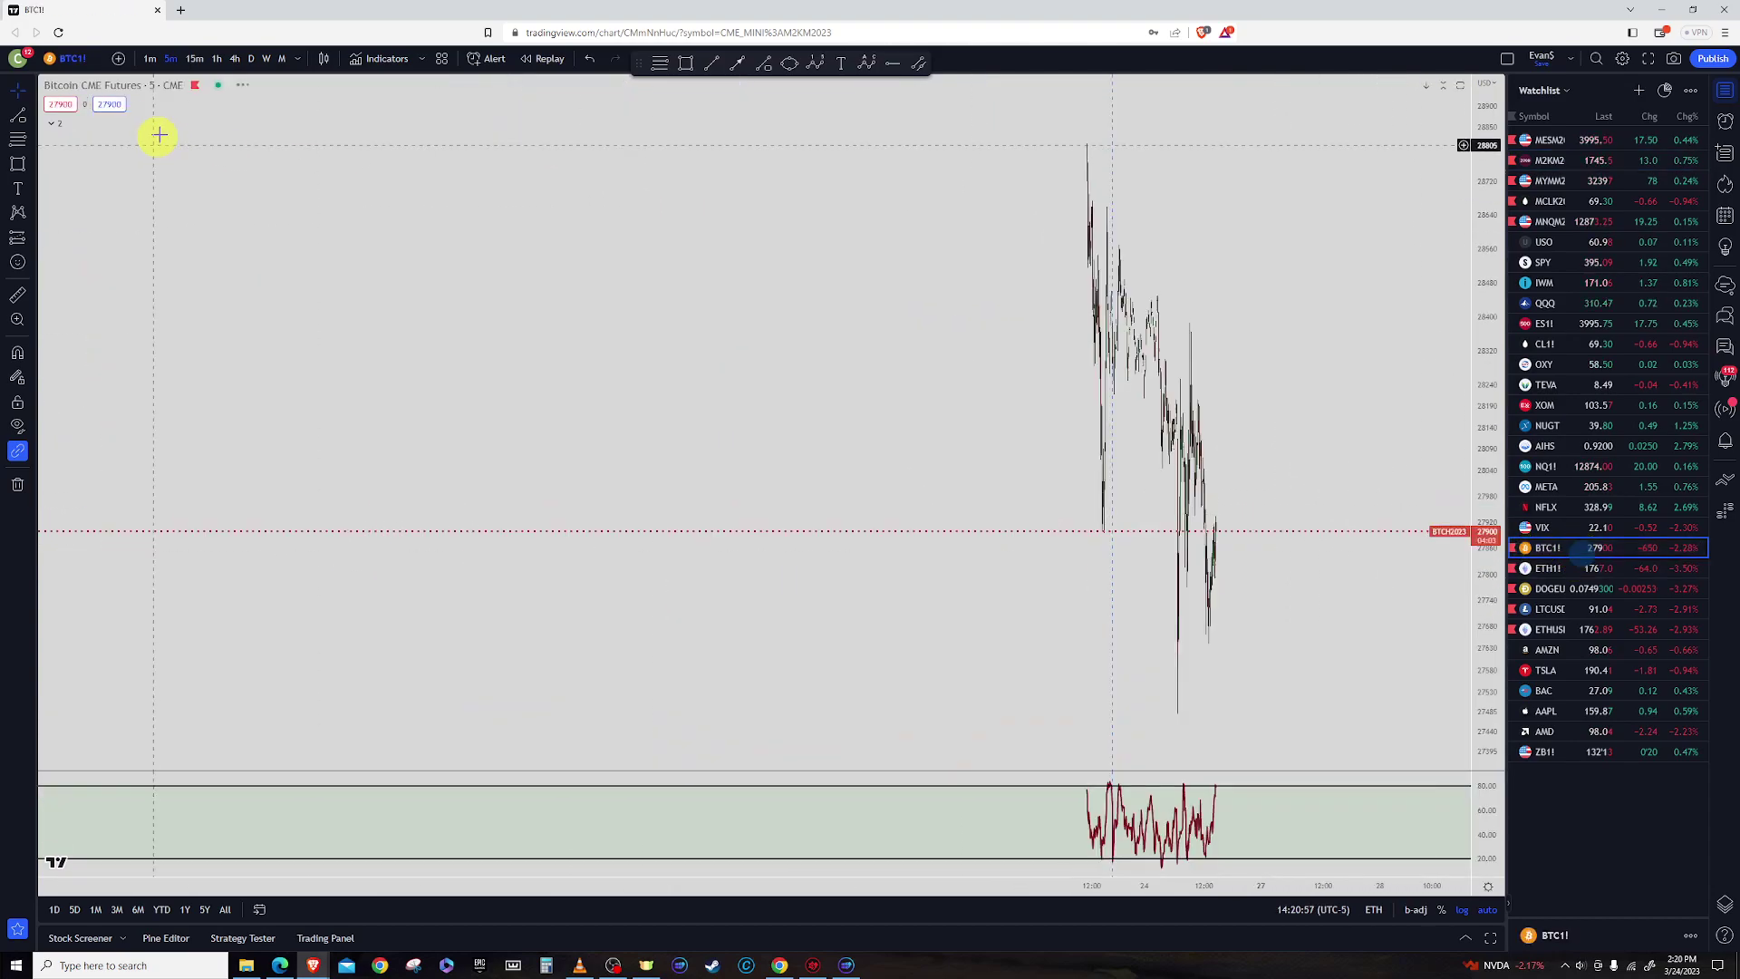
pyautogui.click(254, 59)
pyautogui.scroll(3, 1046, 480)
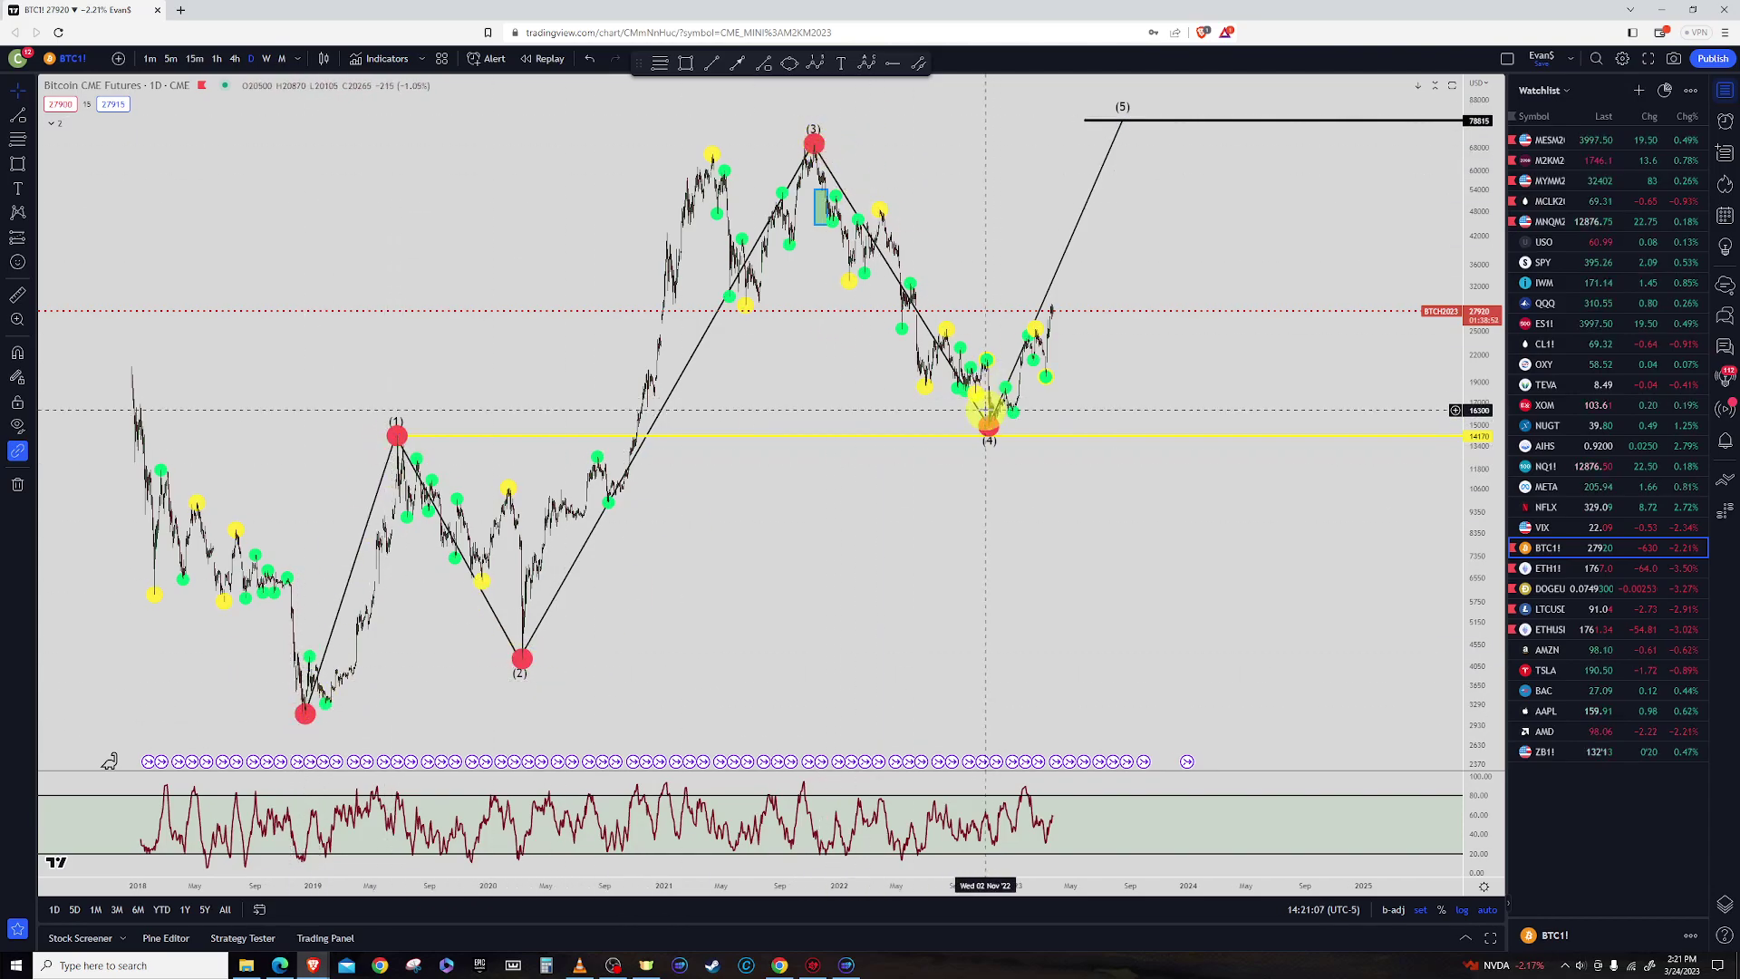
# Compare Bitcoin's wave (4) low with the yellow line at 14170 extending from the wave (1) high
pyautogui.scroll(7, 928, 540)
pyautogui.moveTo(743, 675); pyautogui.dragTo(1247, 649)
pyautogui.scroll(4, 1051, 639)
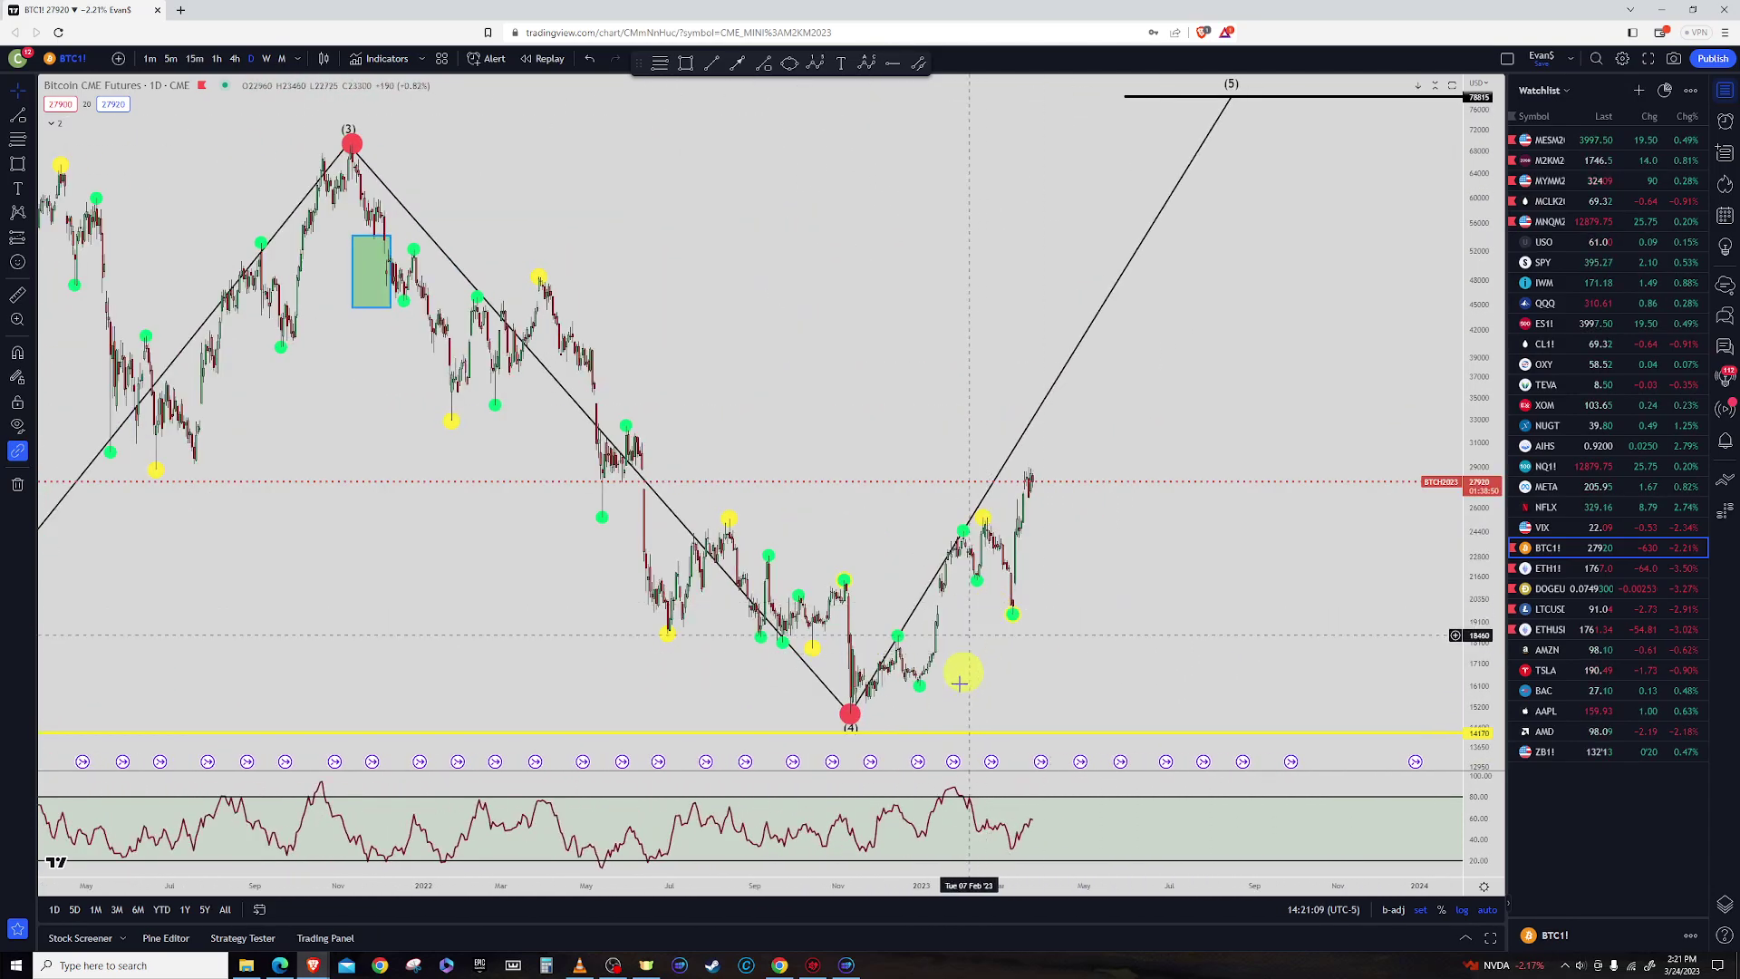
pyautogui.moveTo(1493, 641); pyautogui.dragTo(1464, 575)
pyautogui.moveTo(1221, 652); pyautogui.dragTo(1407, 392)
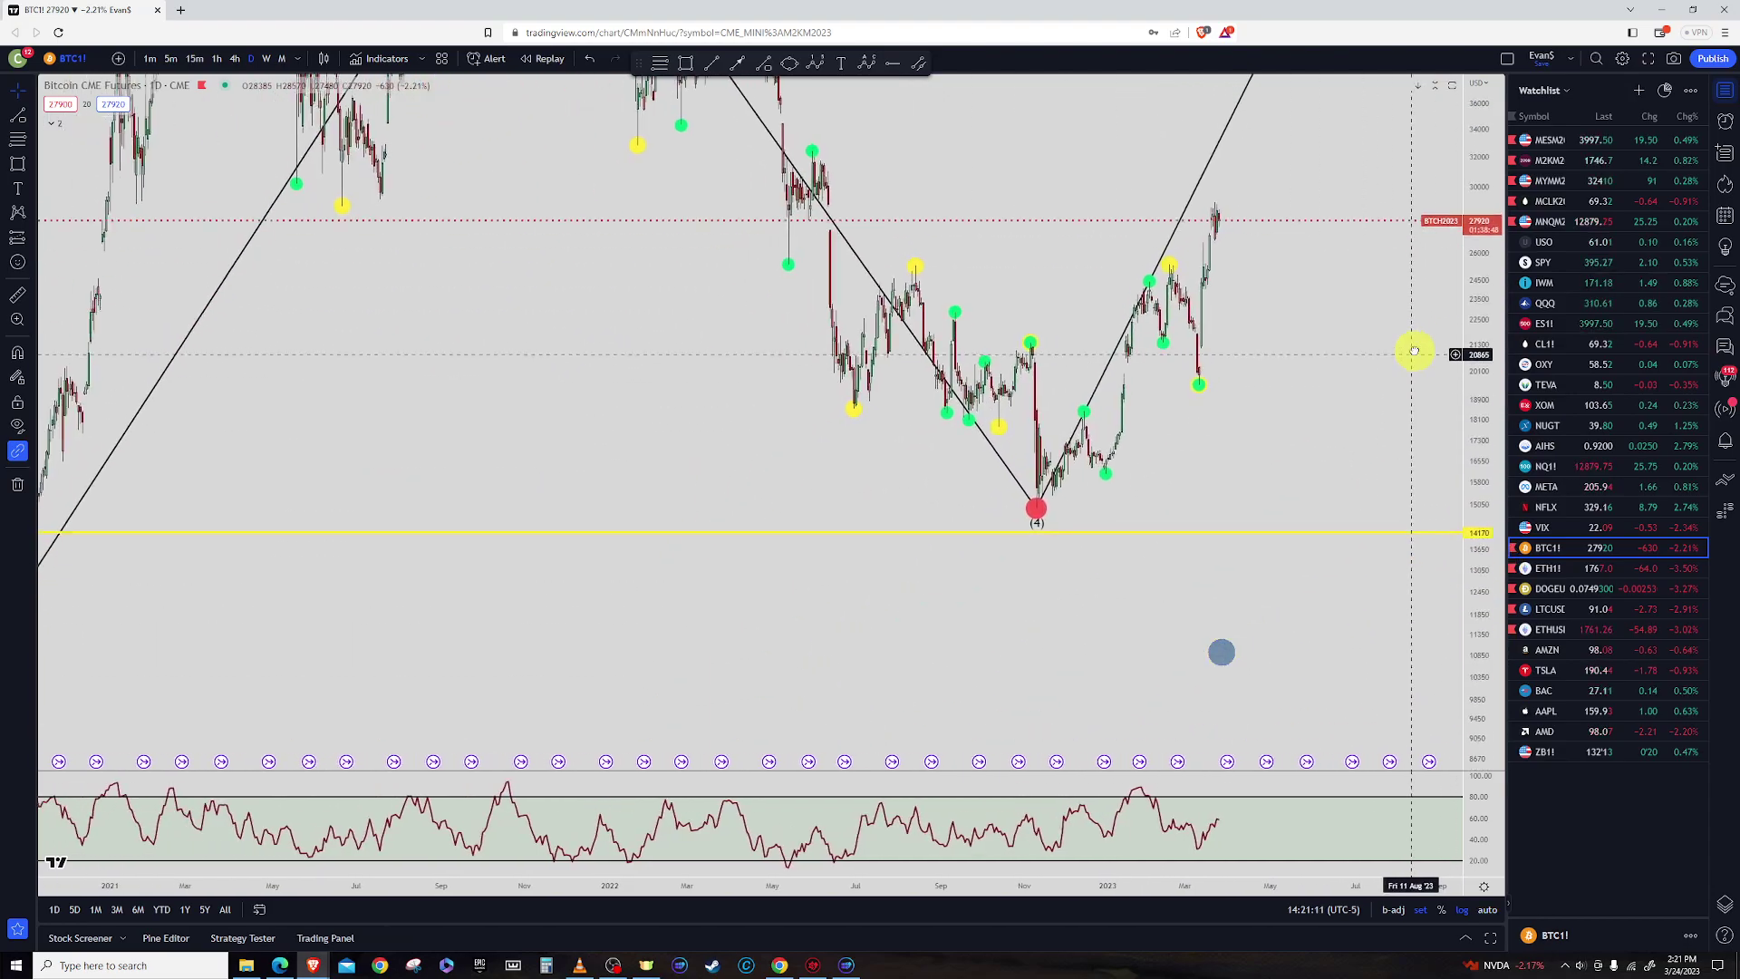
pyautogui.moveTo(991, 617); pyautogui.dragTo(1177, 591)
pyautogui.scroll(-3, 1205, 548)
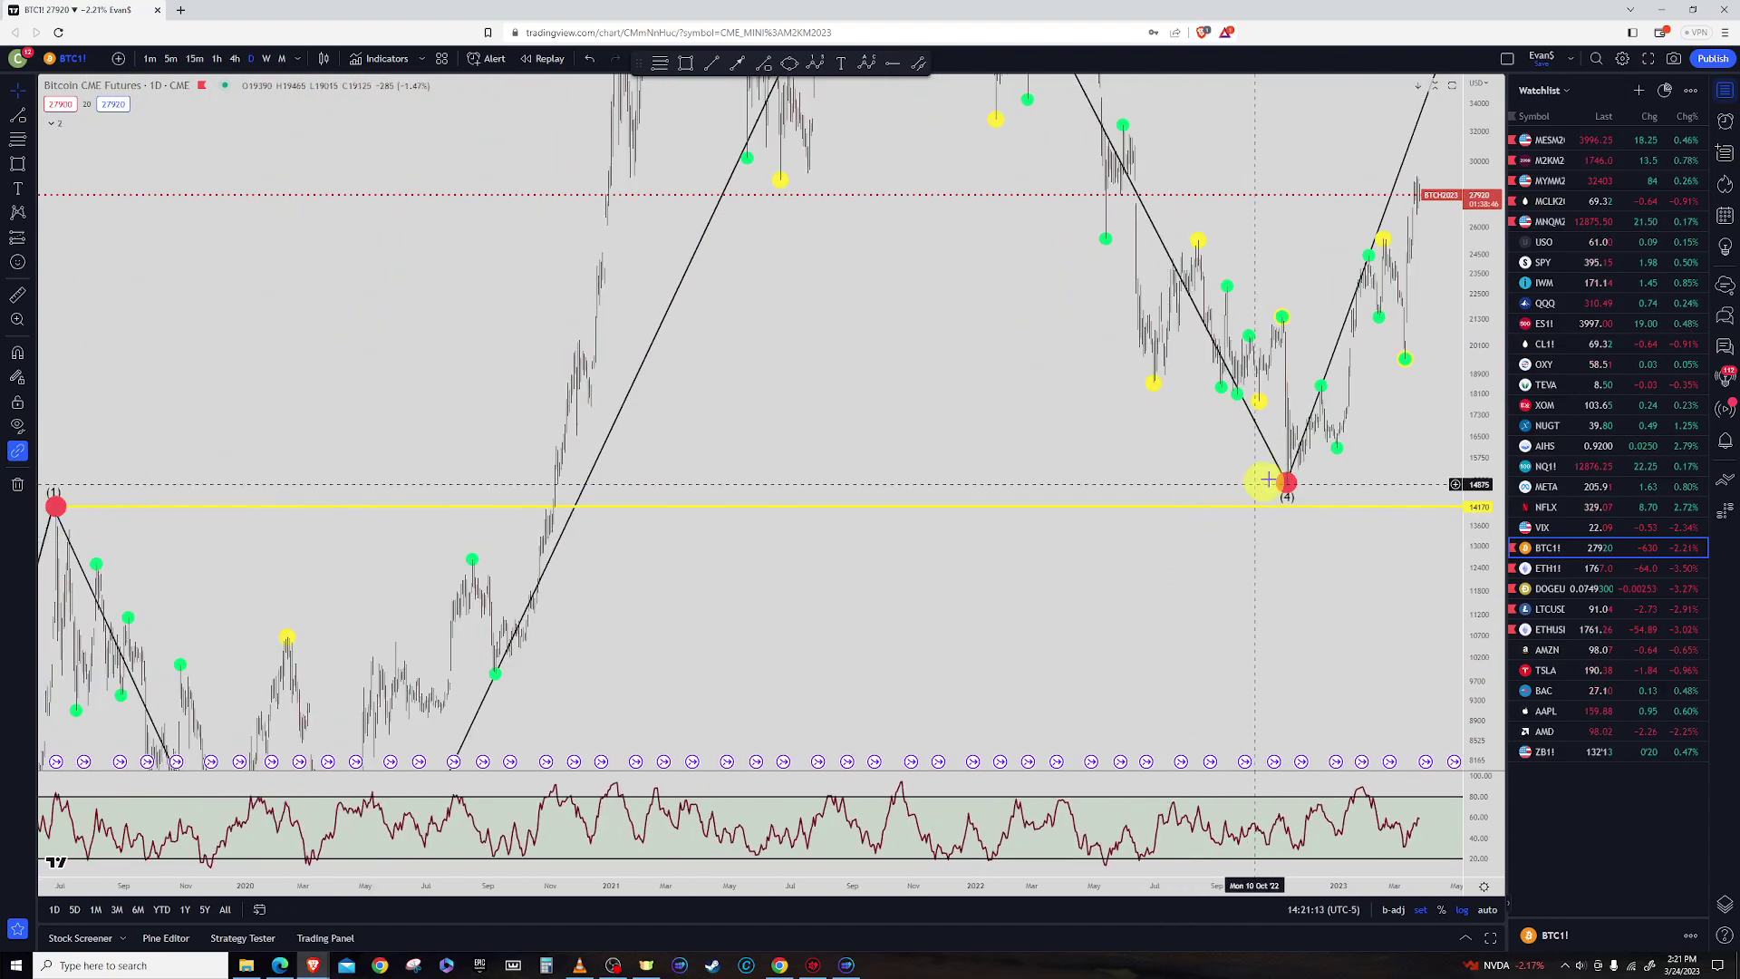
pyautogui.moveTo(861, 605); pyautogui.dragTo(1025, 574)
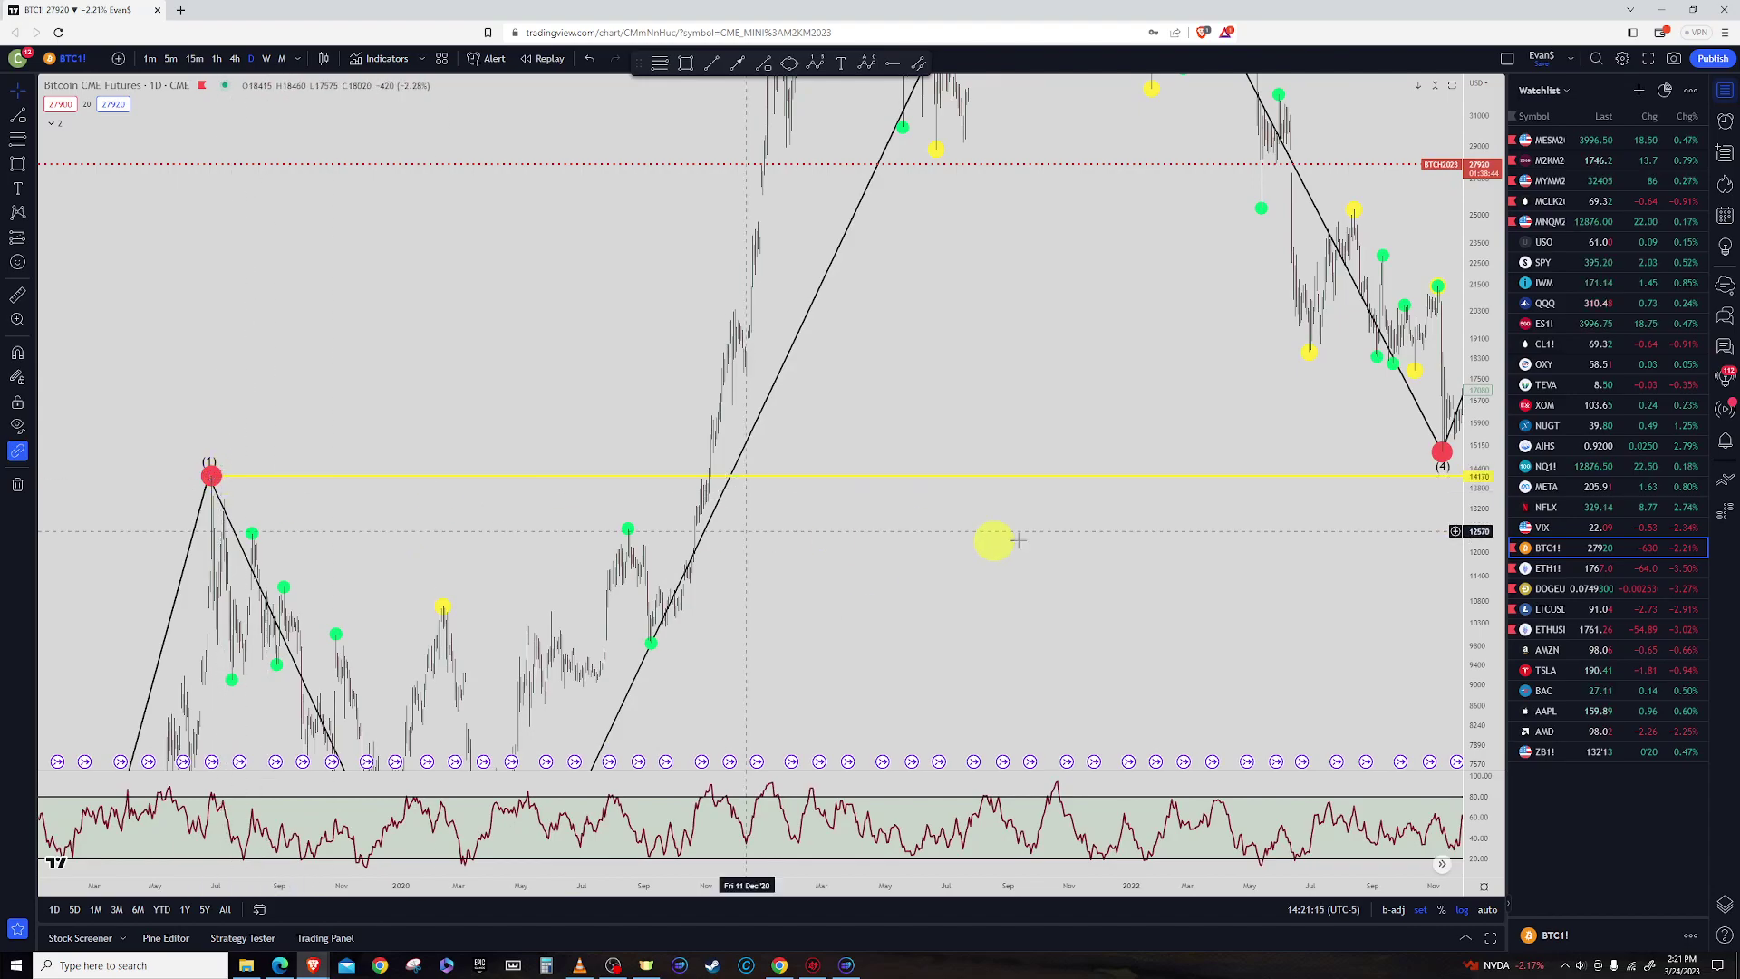
pyautogui.moveTo(1270, 543); pyautogui.dragTo(734, 610)
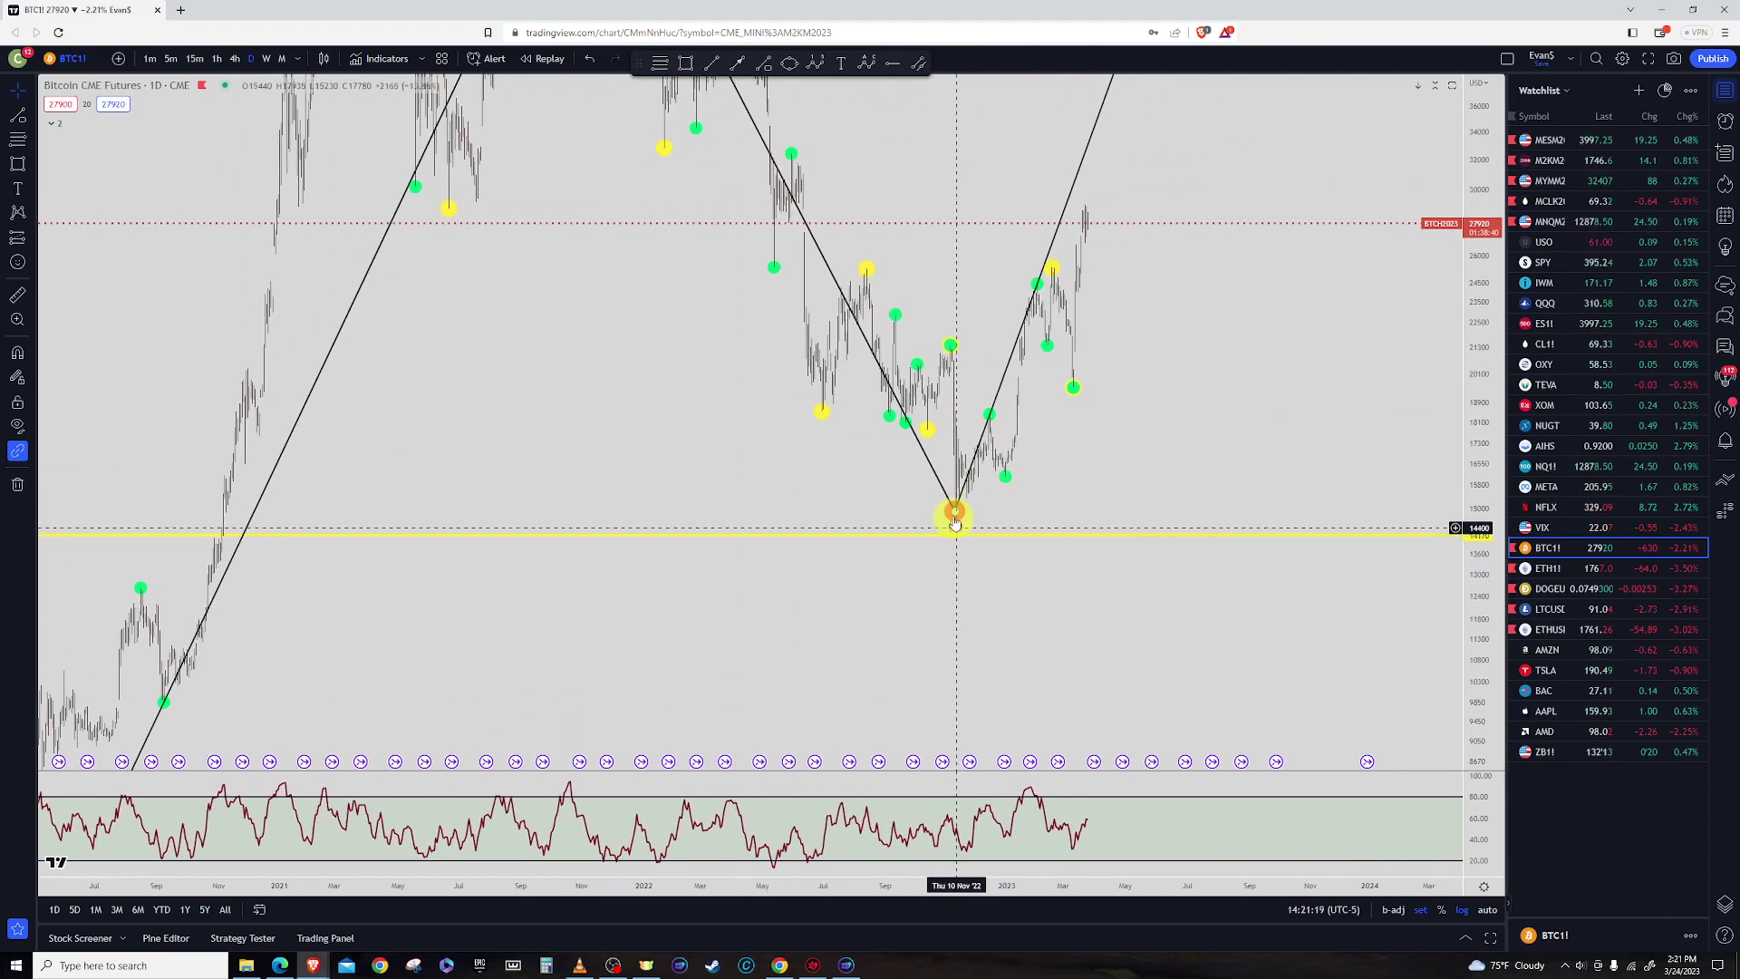
pyautogui.moveTo(854, 617); pyautogui.dragTo(1106, 615)
pyautogui.scroll(-2, 1041, 606)
pyautogui.scroll(5, 1159, 656)
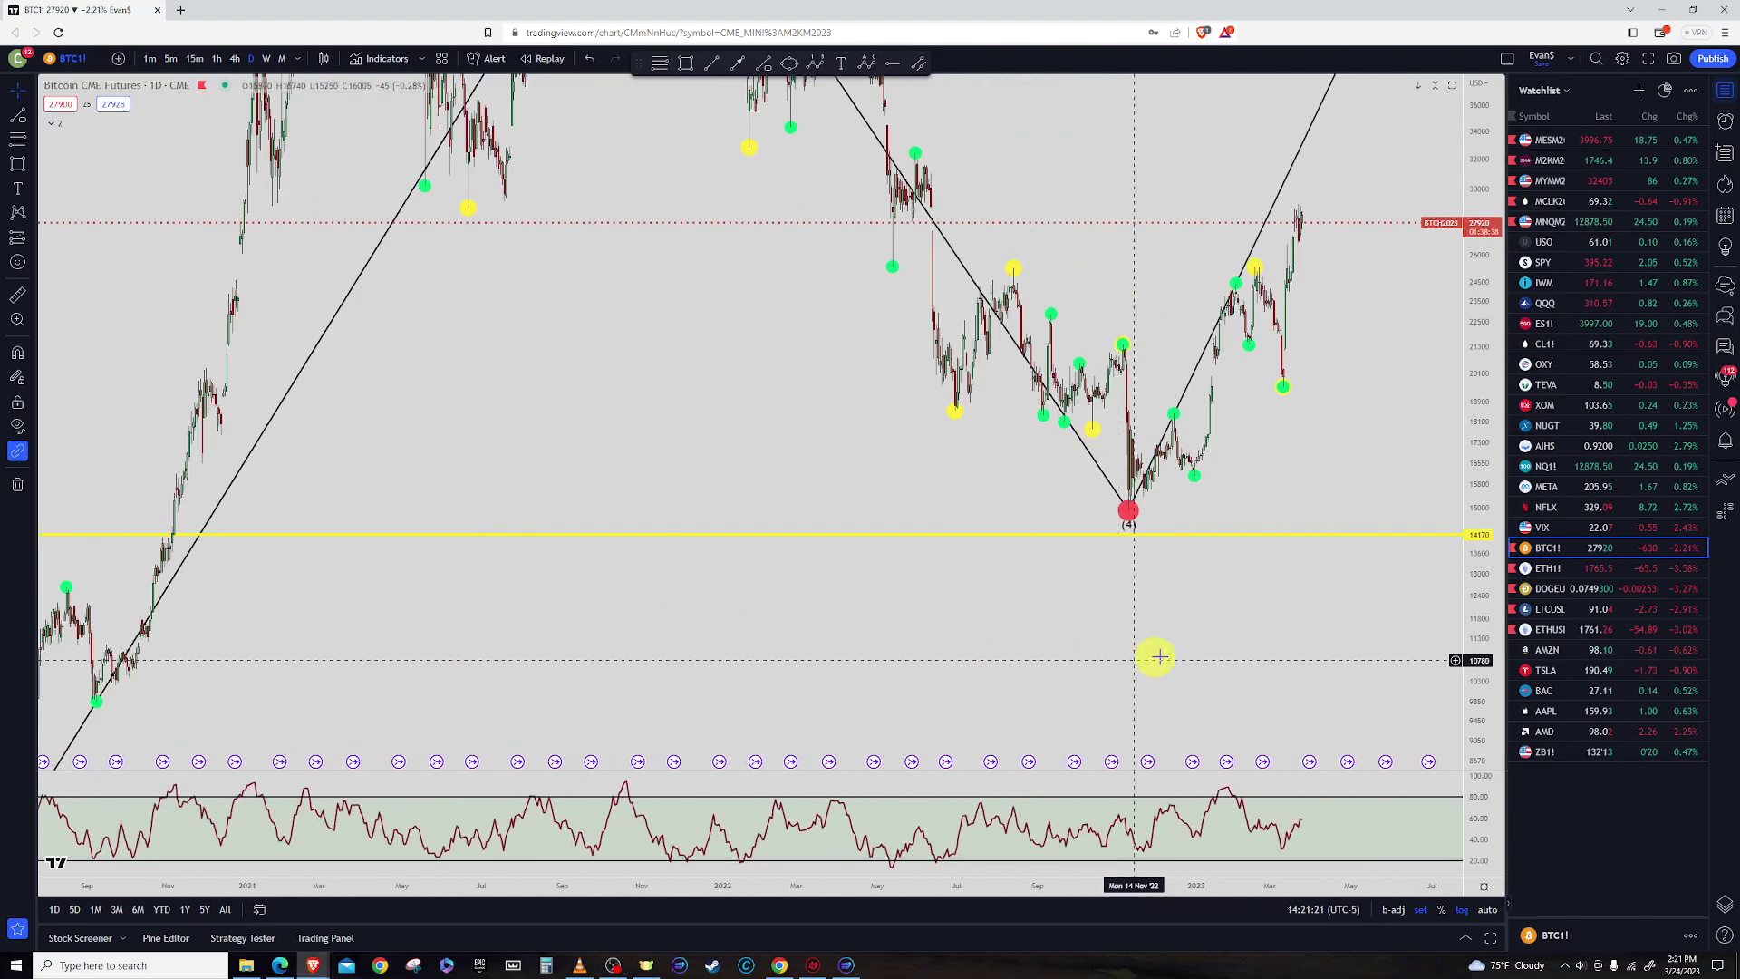
# Examine Bitcoin's rise from the wave (4) low to March 2023 and the projected wave (5) target at 78815
pyautogui.moveTo(1481, 313); pyautogui.dragTo(1479, 365)
pyautogui.scroll(6, 1087, 498)
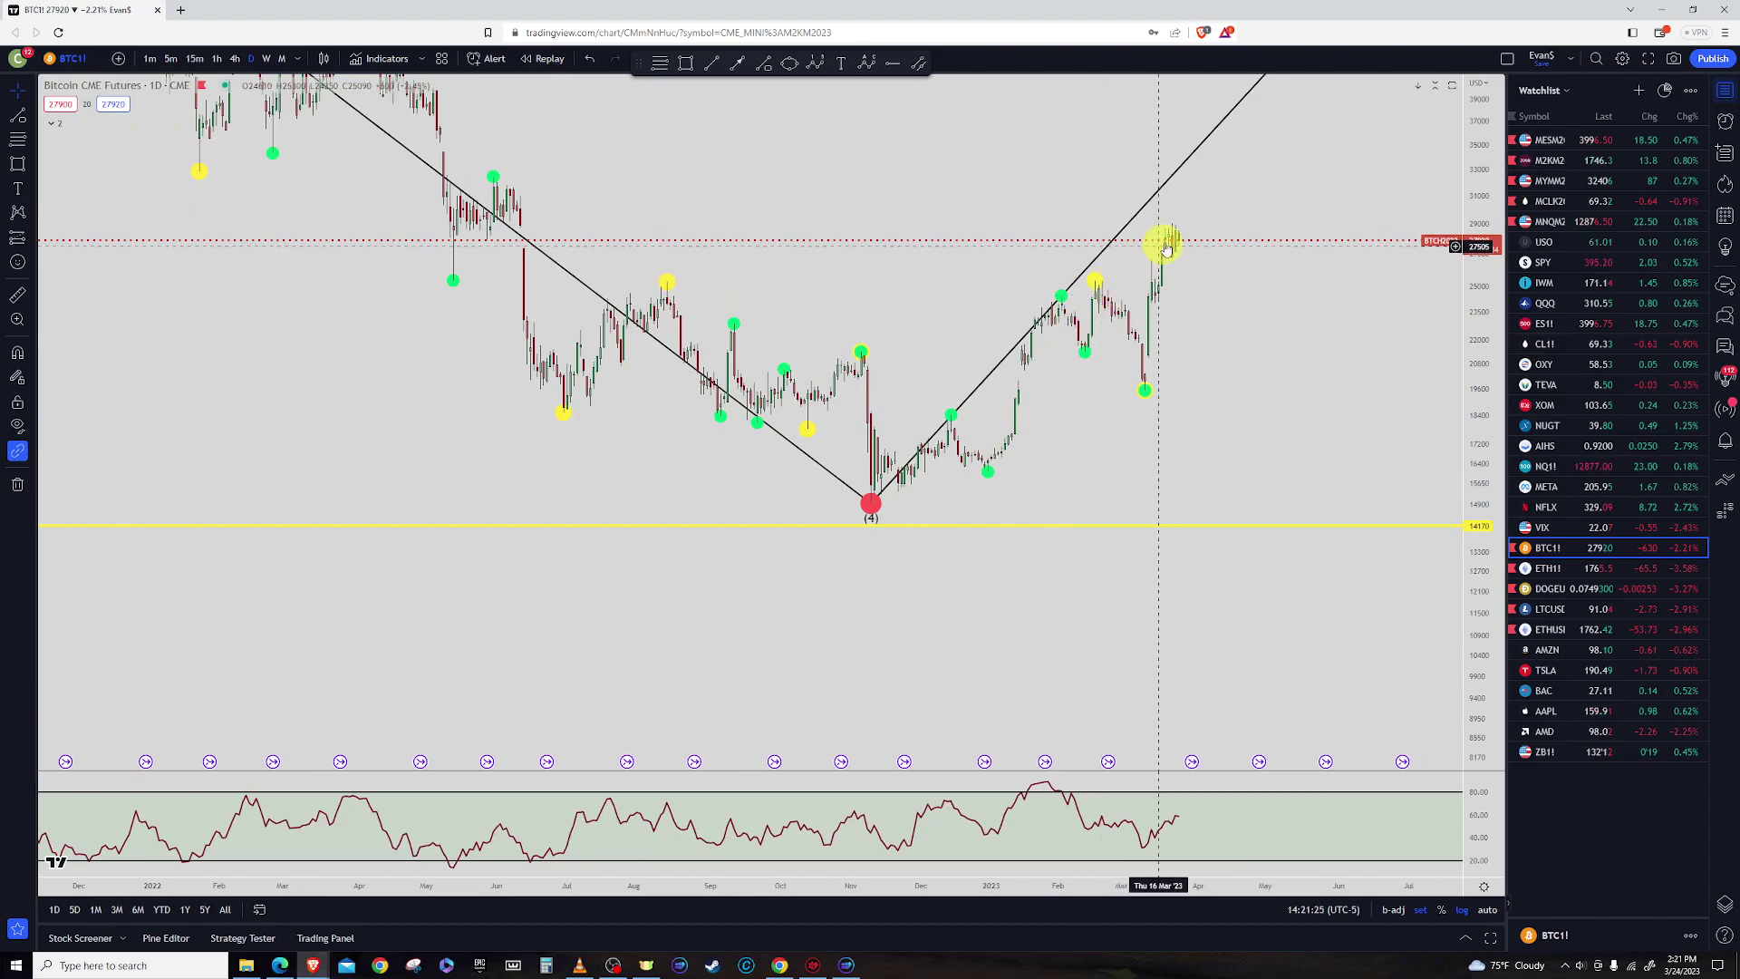
pyautogui.scroll(-3, 1207, 350)
pyautogui.moveTo(1472, 300); pyautogui.dragTo(1475, 513)
pyautogui.scroll(-5, 1344, 354)
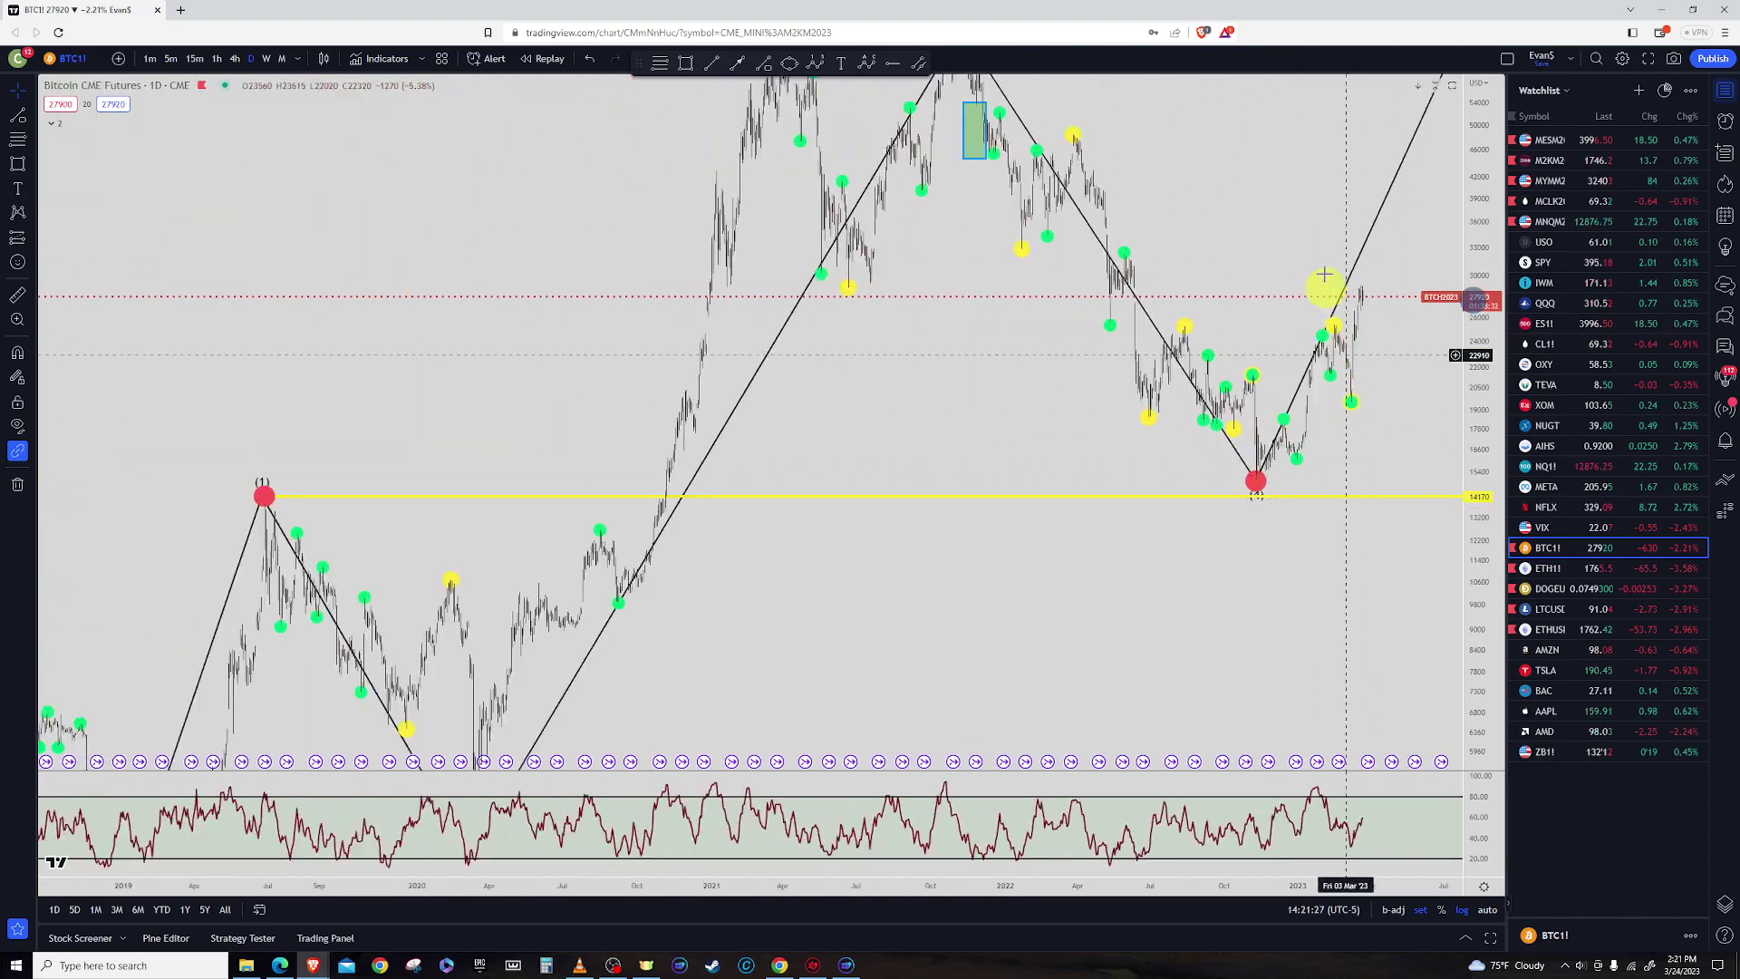
pyautogui.moveTo(1323, 155); pyautogui.dragTo(1022, 342)
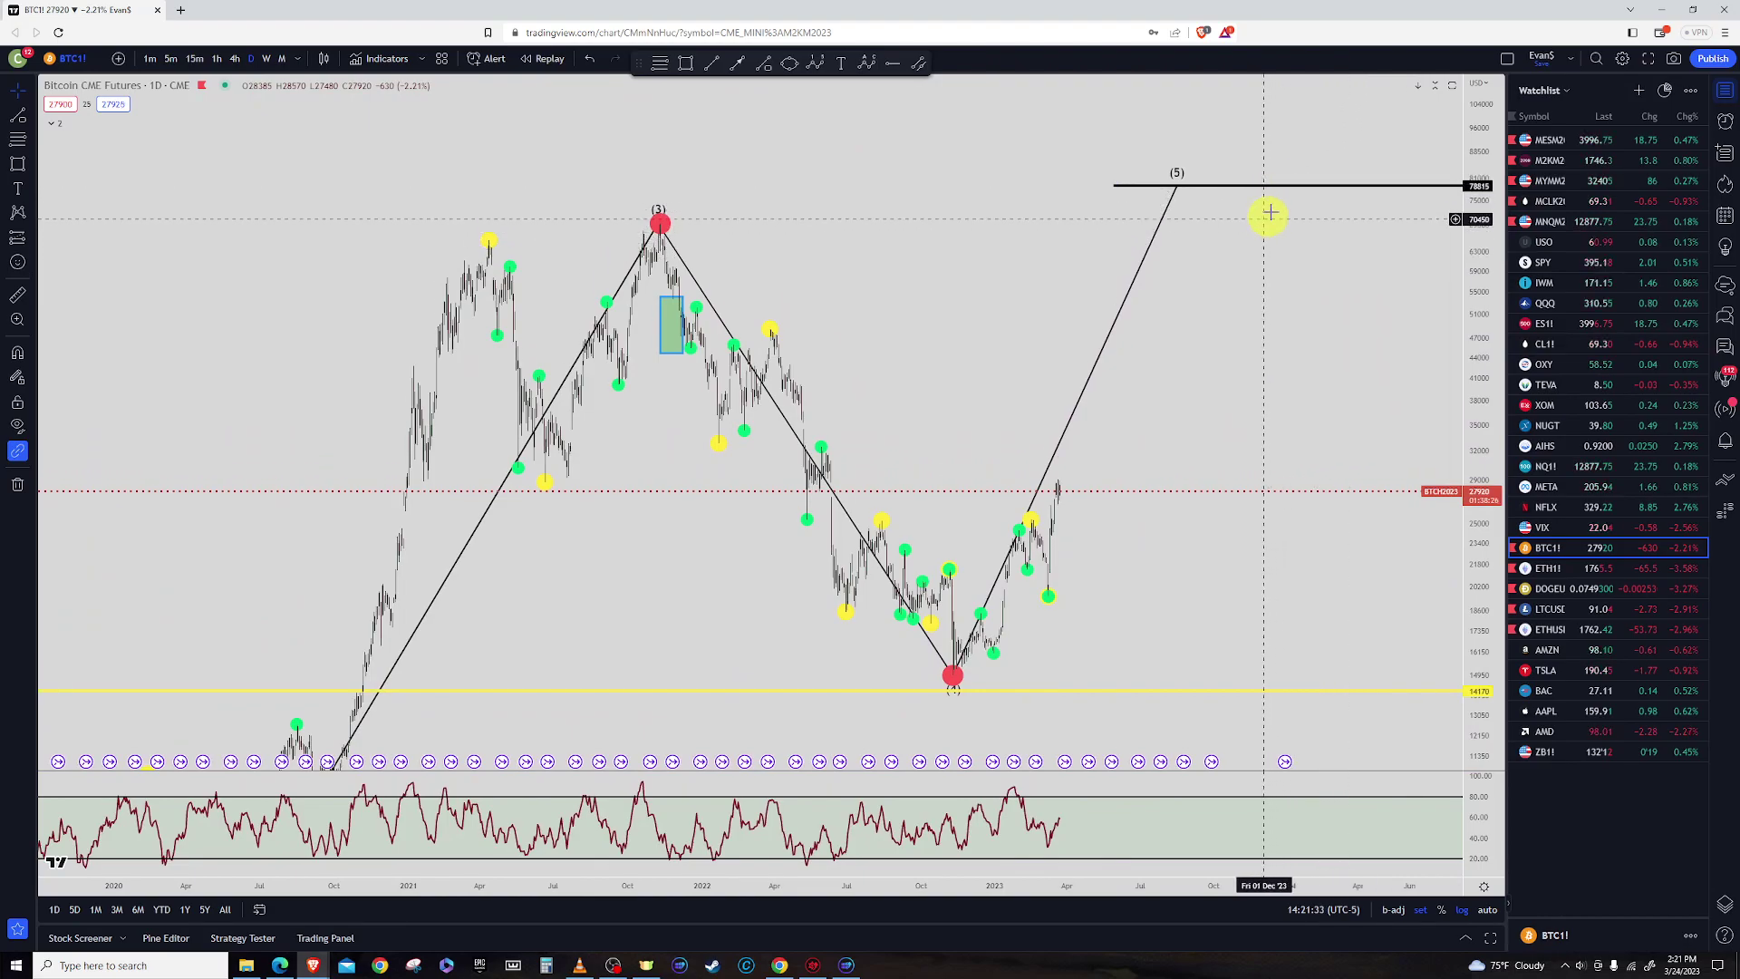
pyautogui.moveTo(1478, 237); pyautogui.dragTo(1351, 323)
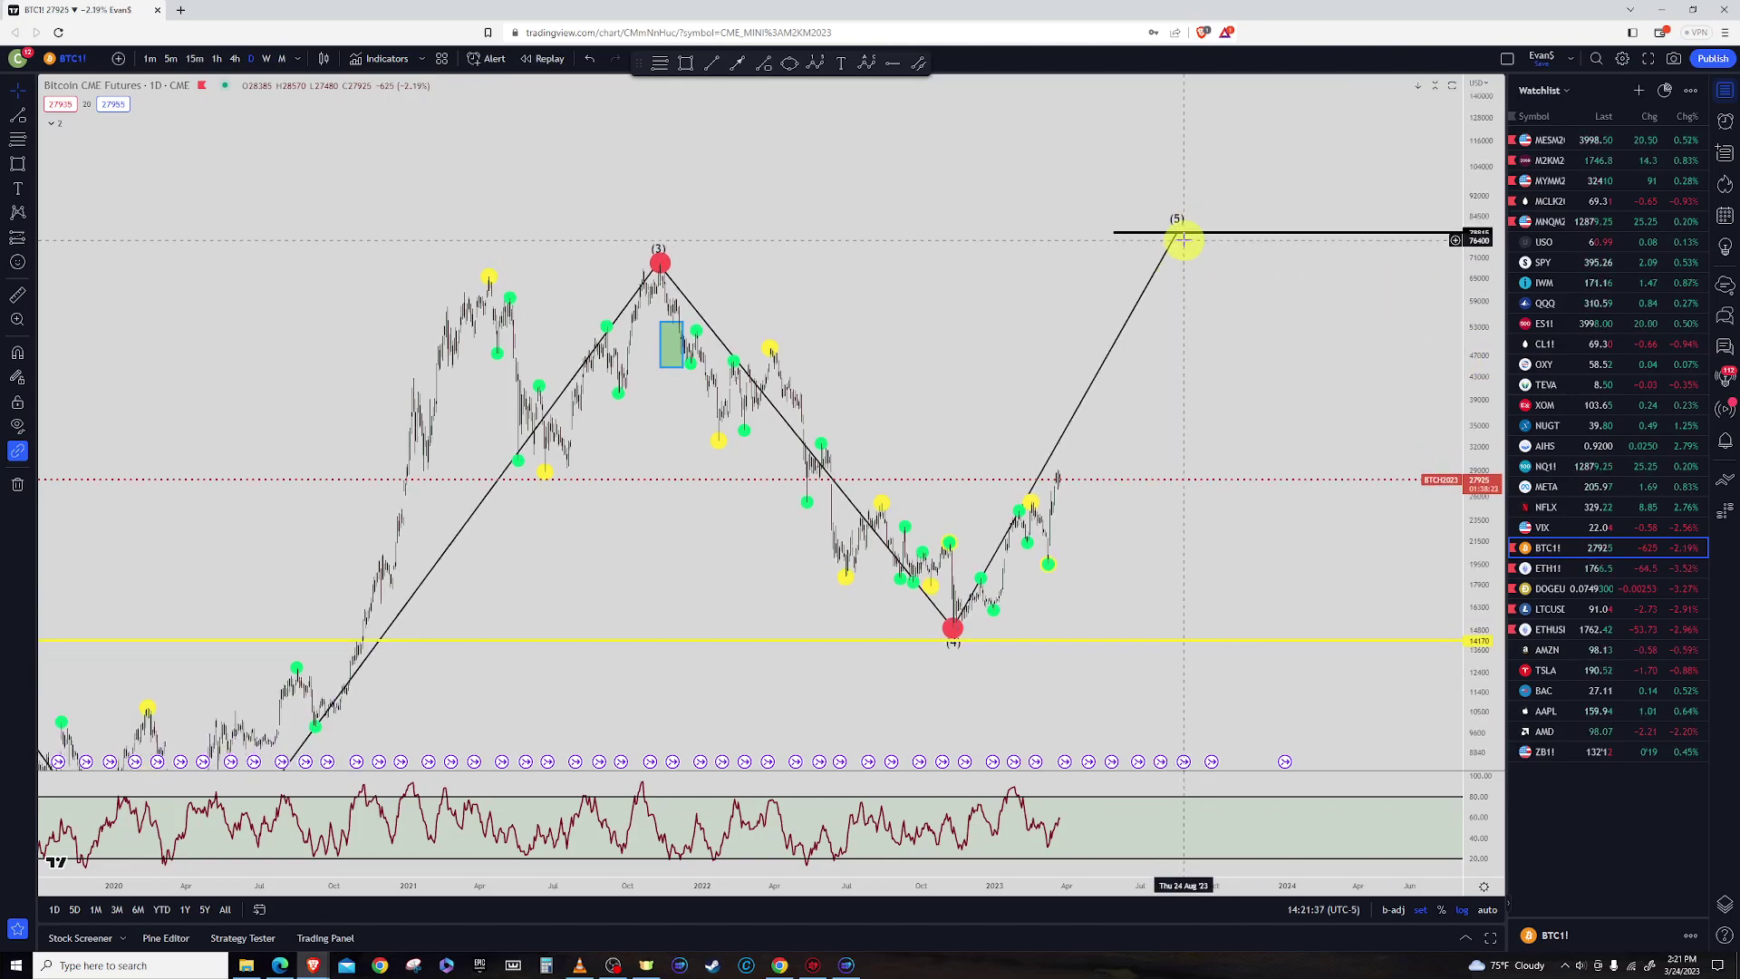
pyautogui.moveTo(1220, 337); pyautogui.dragTo(1206, 231)
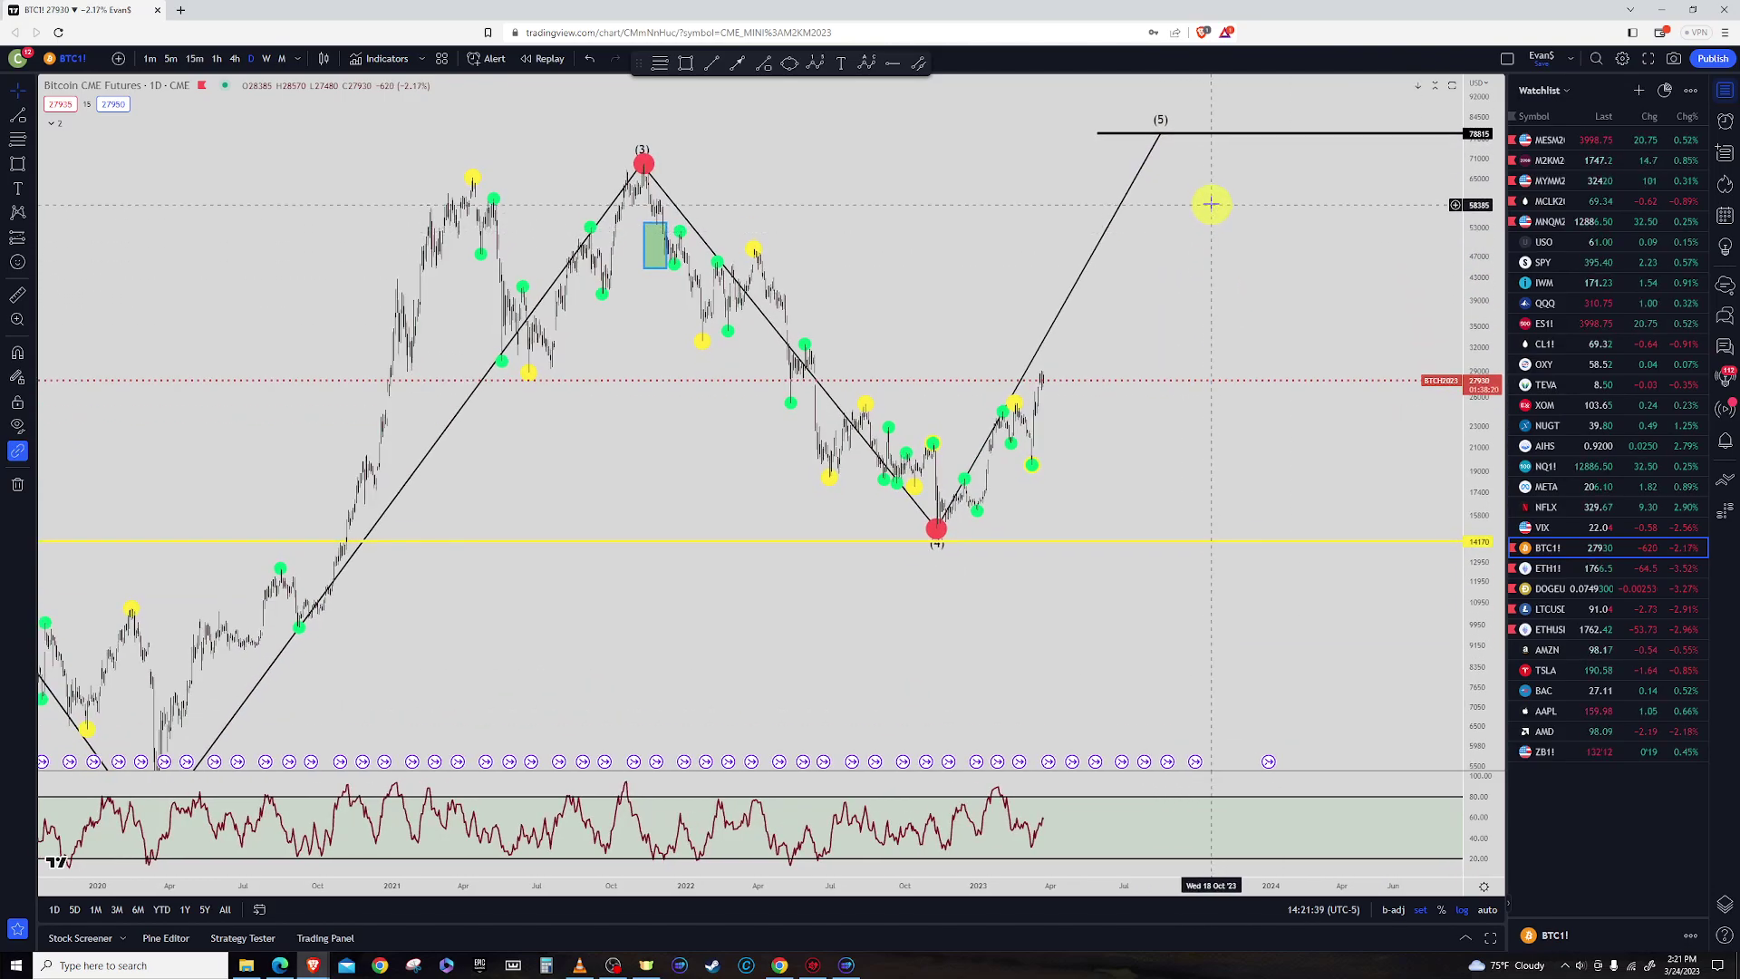